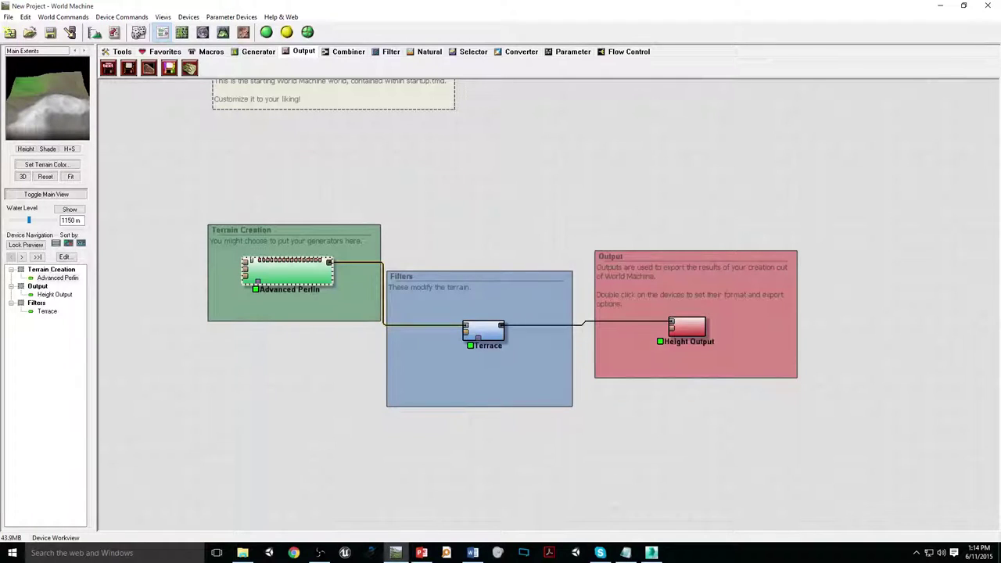
# - Open the project settings and set the normal build resolution of Main Extents to 1025 x 1025
pyautogui.click(211, 51)
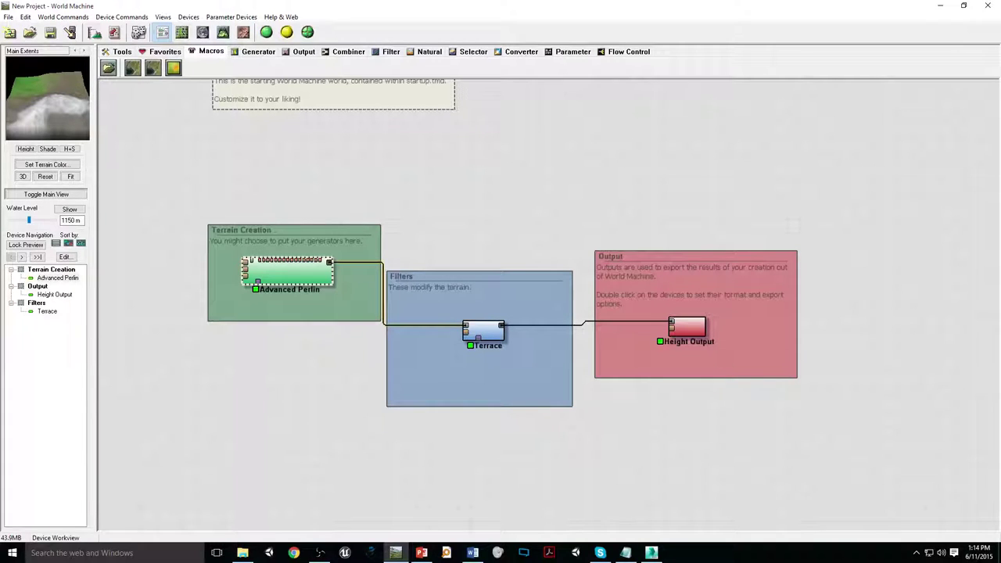
pyautogui.hotkey('alt', 'Tab')
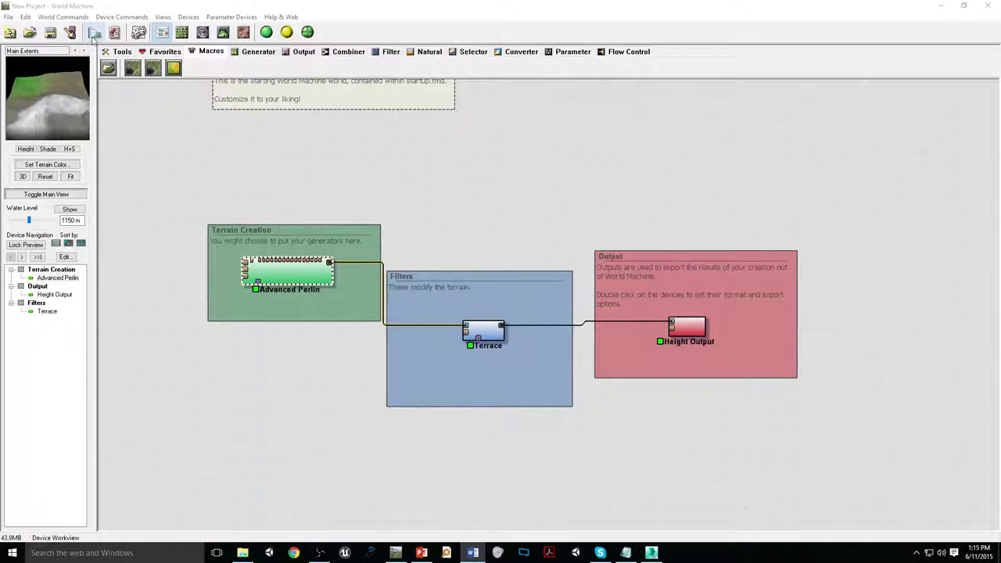
pyautogui.click(93, 35)
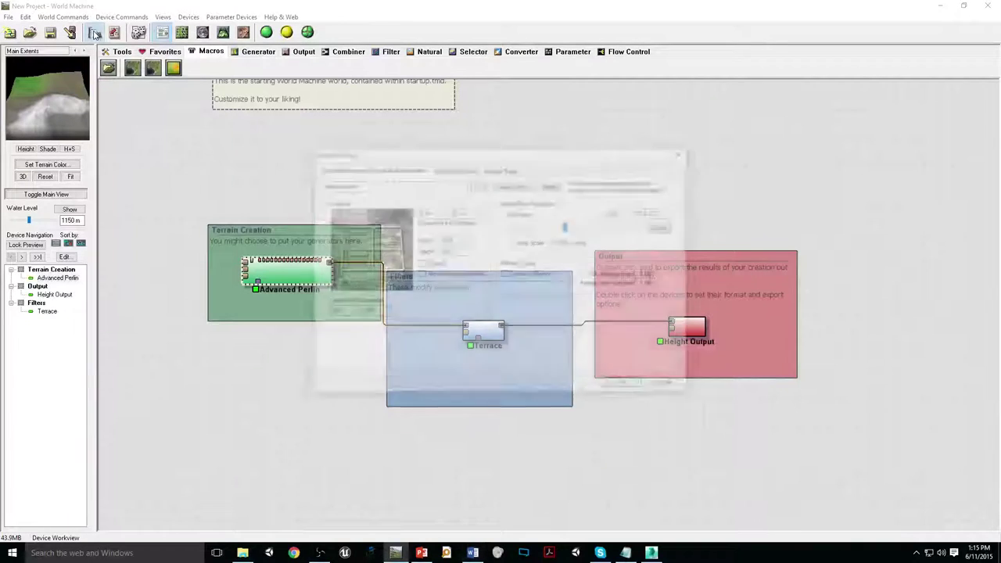
pyautogui.moveTo(469, 156); pyautogui.dragTo(387, 149)
pyautogui.click(282, 176)
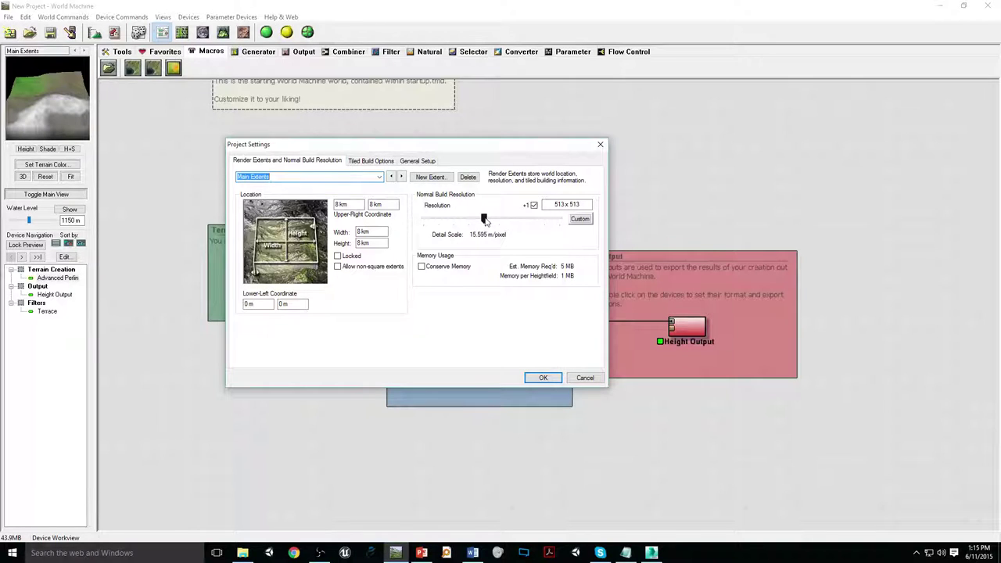
pyautogui.click(484, 219)
pyautogui.moveTo(486, 222); pyautogui.dragTo(504, 221)
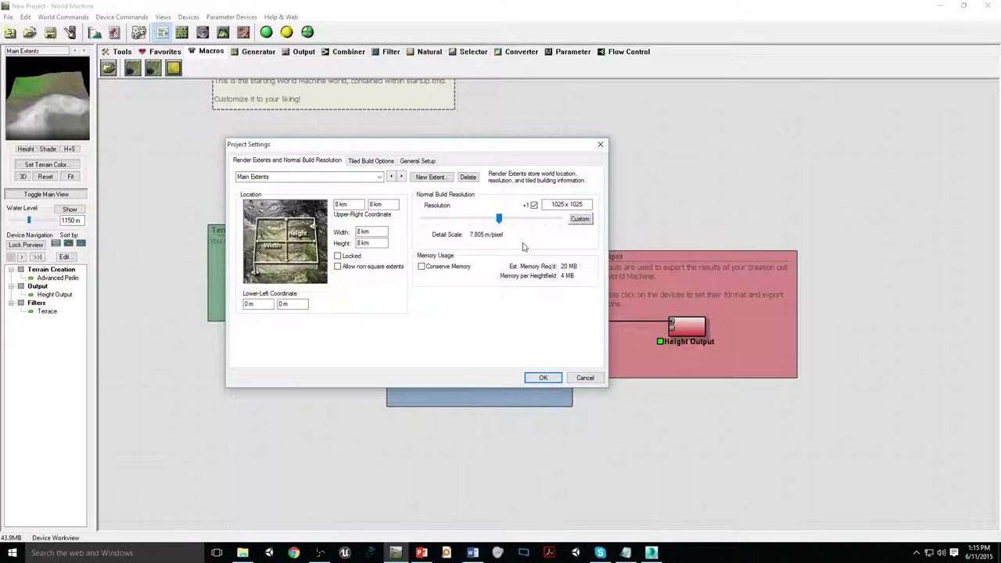
# - Review the tiled build options and the general setup with its terrain altitudes, and accept the project settings
pyautogui.click(370, 162)
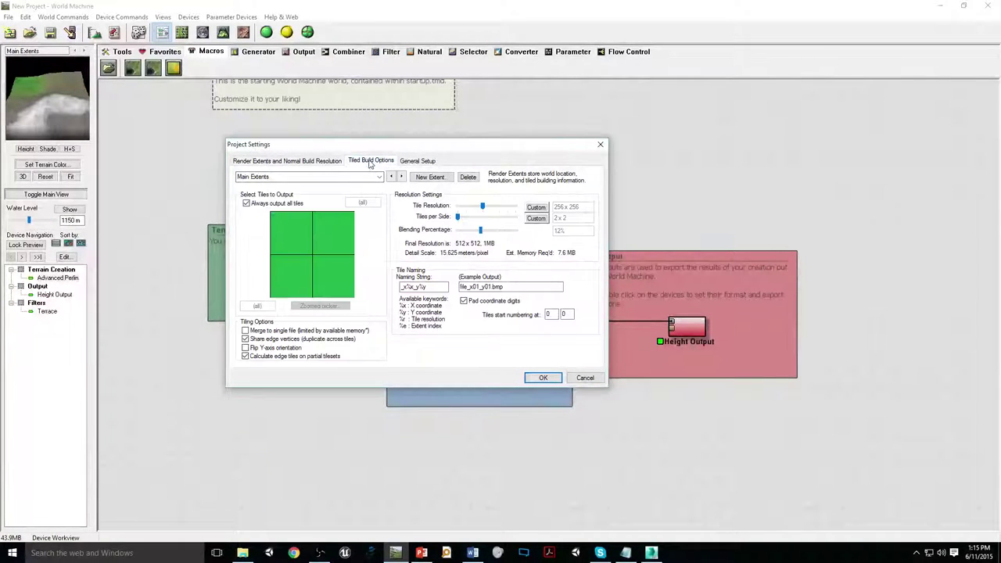
pyautogui.click(415, 161)
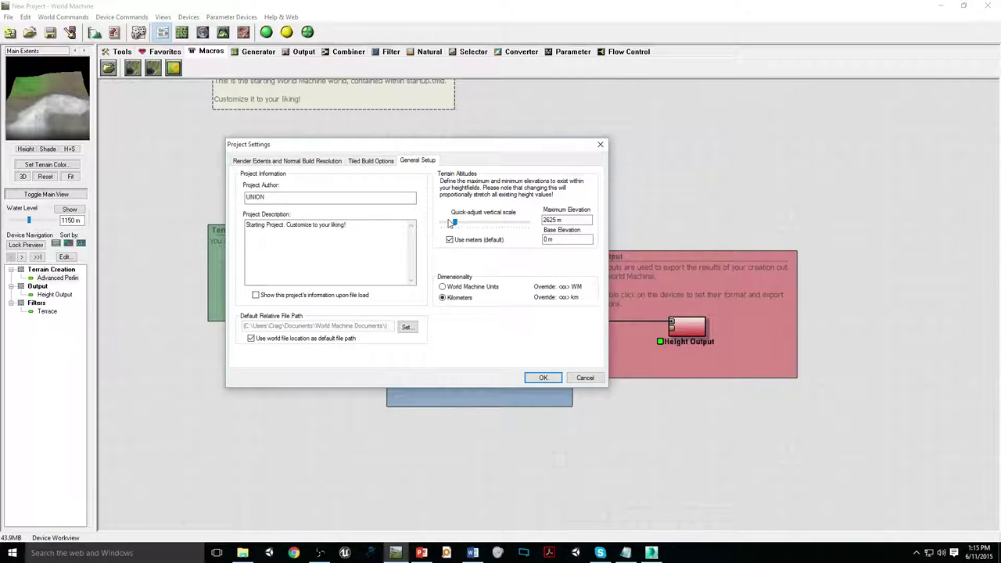
pyautogui.click(545, 220)
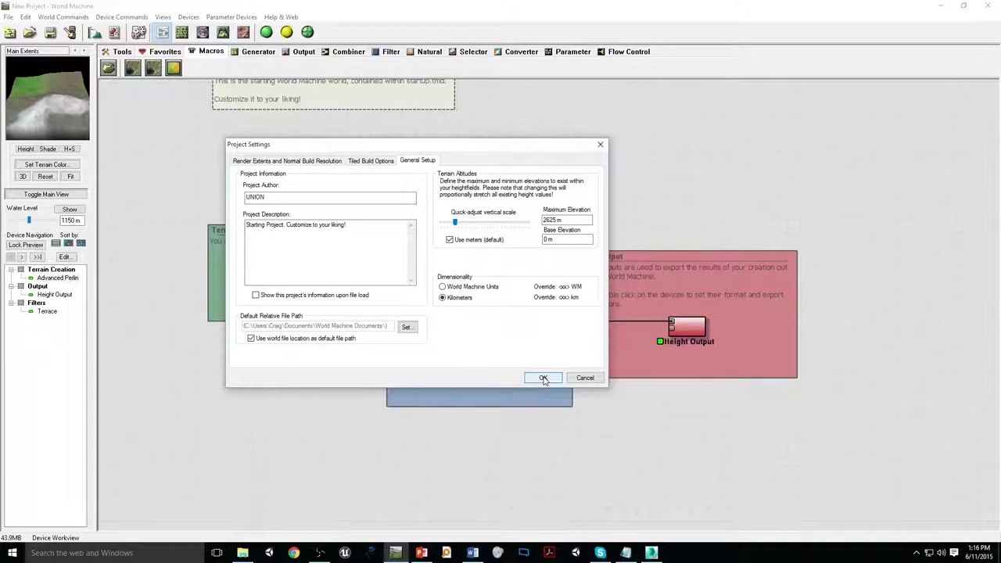
pyautogui.click(544, 378)
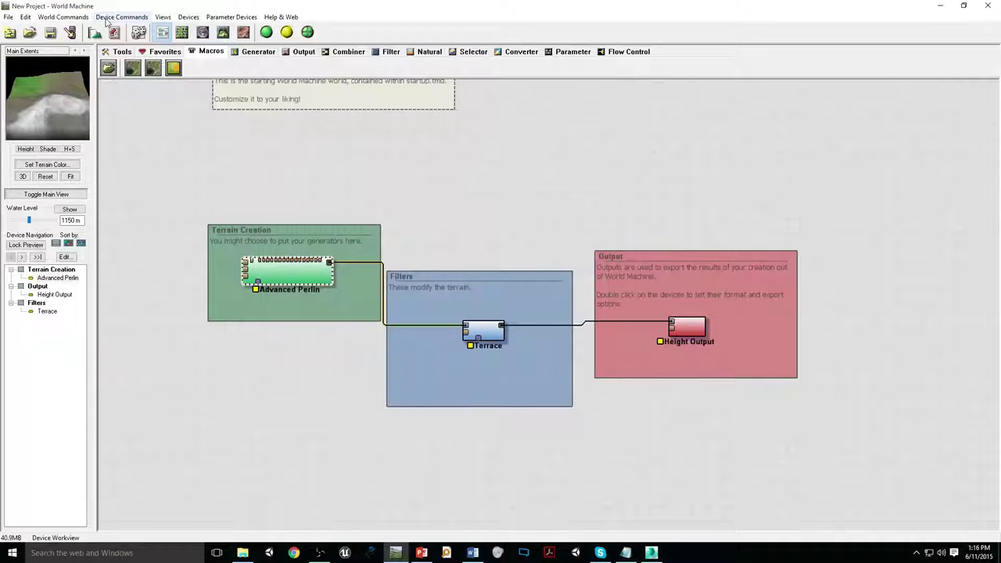
# - Reopen the project settings to check the extents' width and height and the maximum elevation, and close them without changes
pyautogui.click(139, 32)
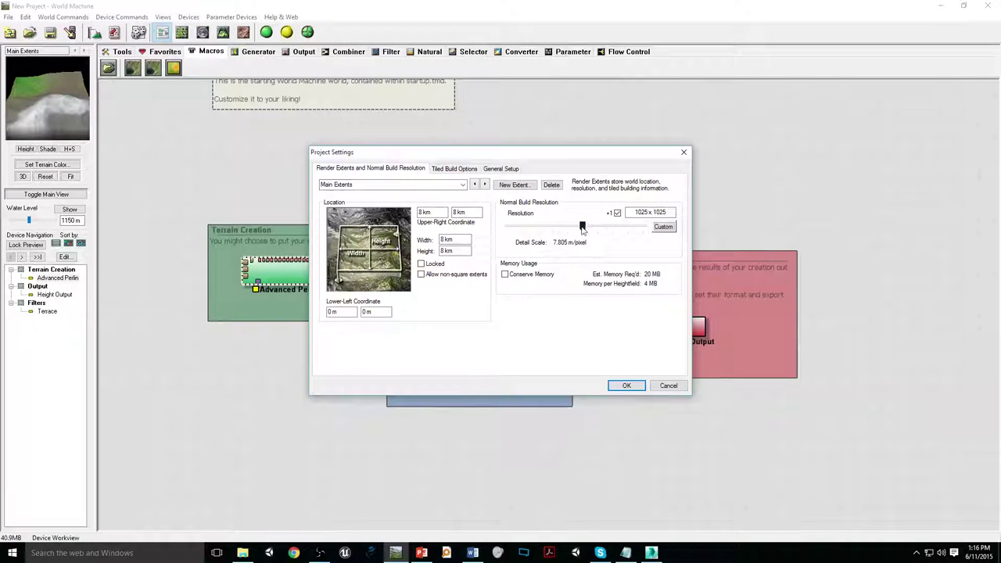
pyautogui.click(442, 251)
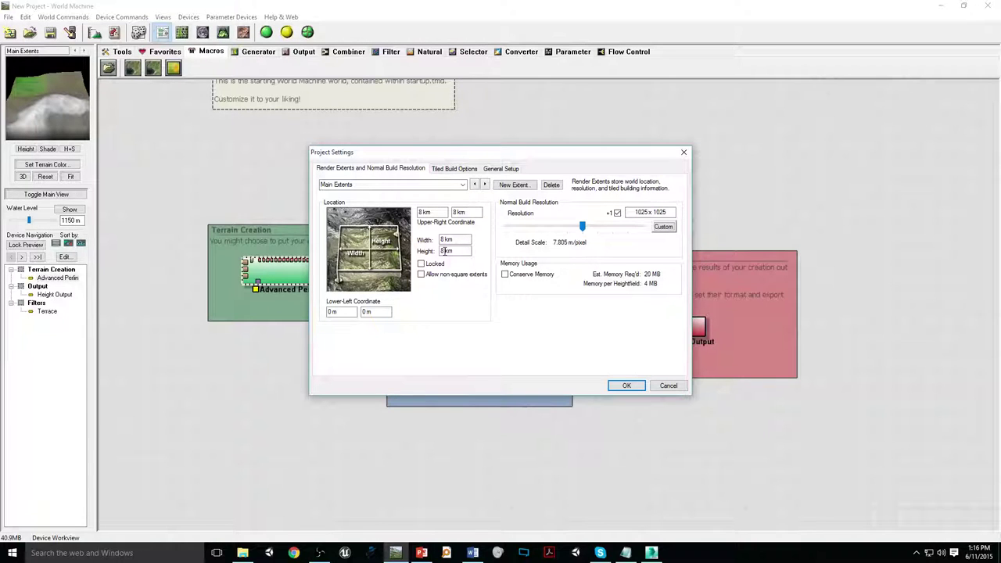
pyautogui.click(485, 169)
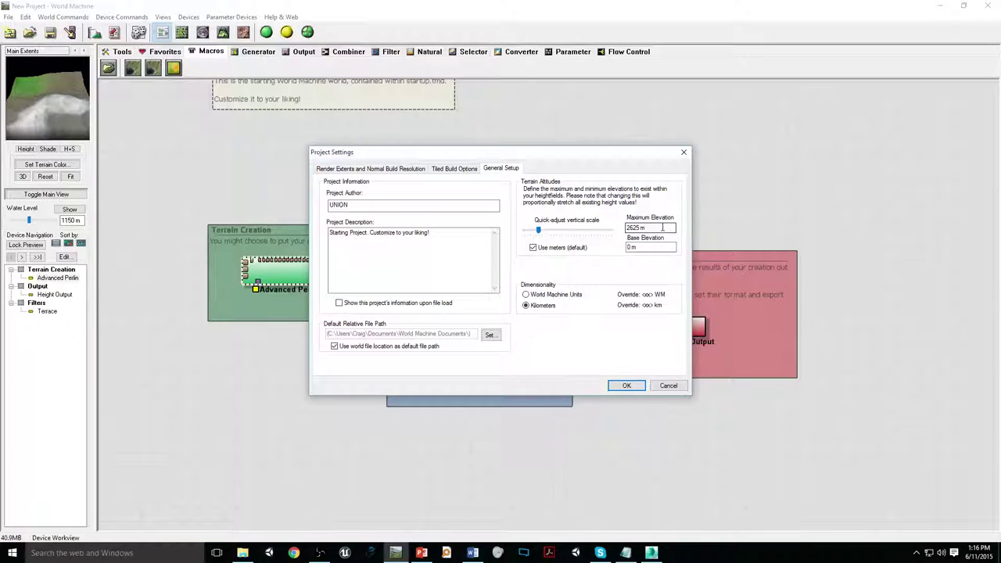
pyautogui.click(684, 152)
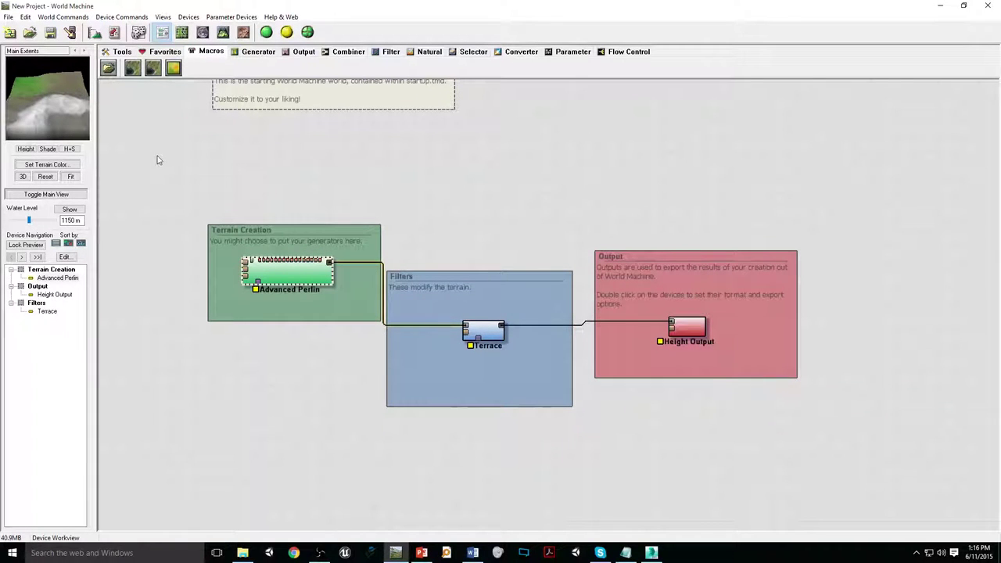
# - Delete the Advanced Perlin, Terrace and Height Output devices from the device network
pyautogui.scroll(2, 158, 159)
pyautogui.moveTo(134, 88); pyautogui.dragTo(886, 499)
pyautogui.press('Delete')
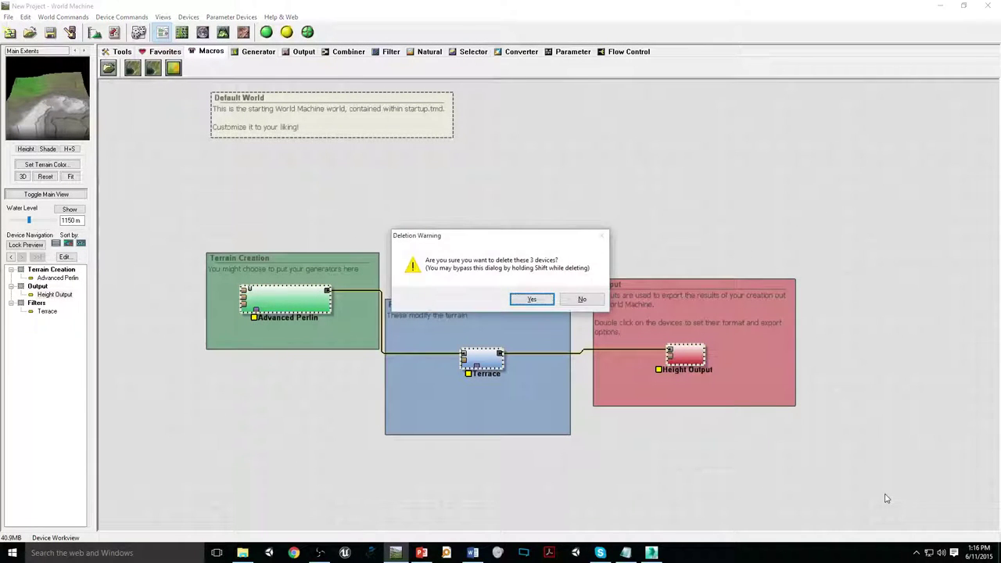
pyautogui.click(538, 300)
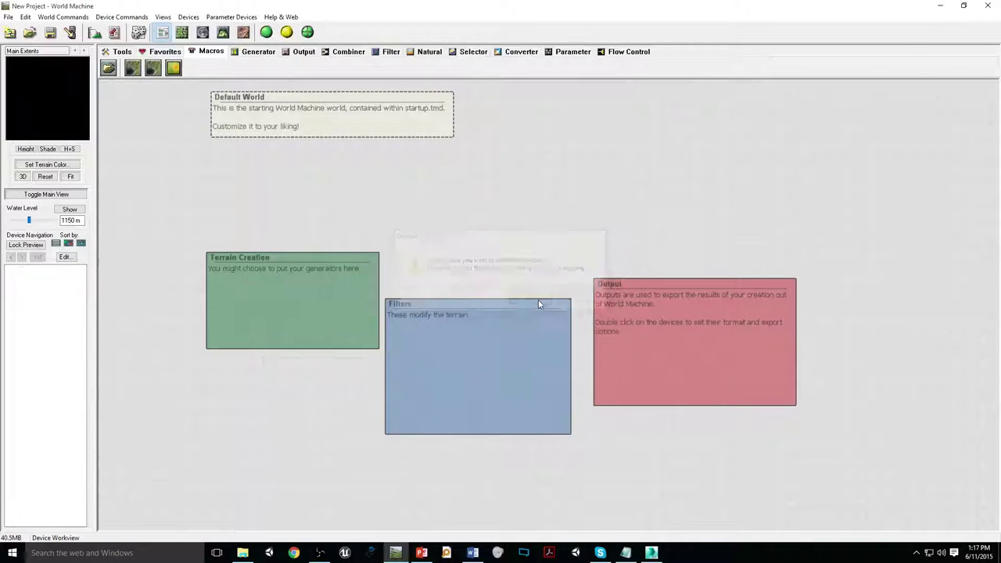
# - Spread the empty Terrain Creation, Filters and Output groups apart to free the middle of the workspace
pyautogui.moveTo(315, 313); pyautogui.dragTo(235, 236)
pyautogui.moveTo(479, 361); pyautogui.dragTo(454, 416)
pyautogui.moveTo(674, 334); pyautogui.dragTo(807, 270)
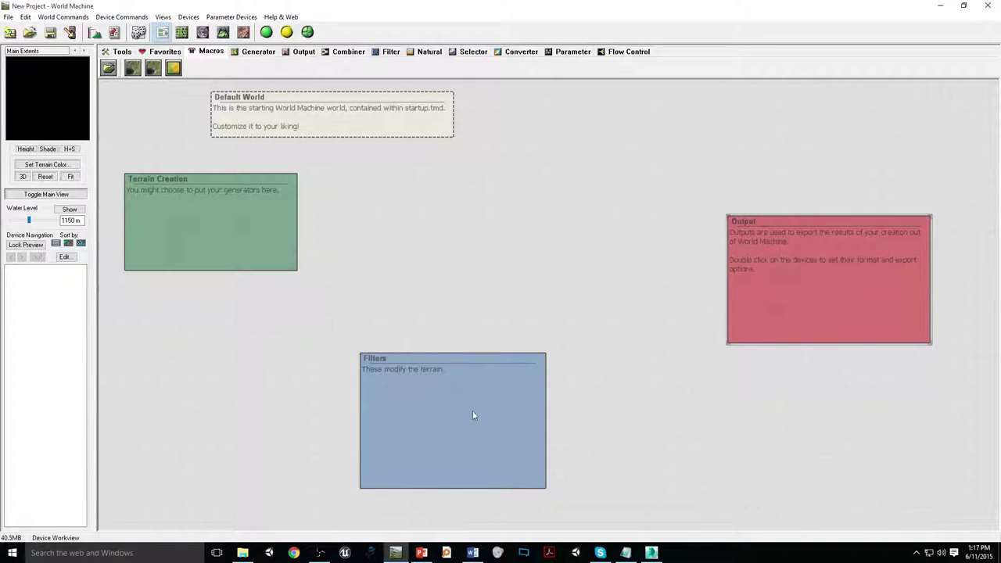
# - Delete the Default World note group and select the Terrain Creation group
pyautogui.click(399, 139)
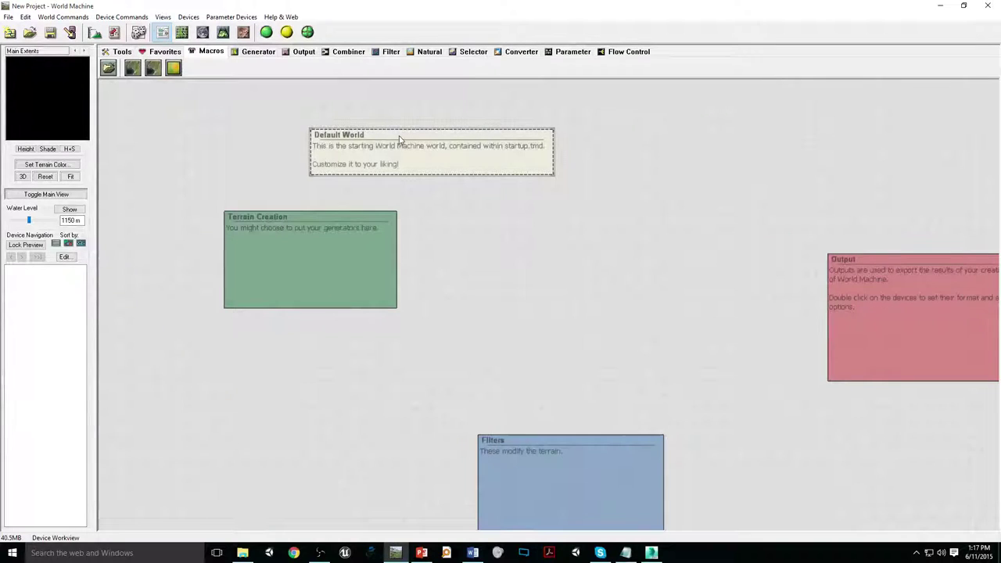
pyautogui.press('Delete')
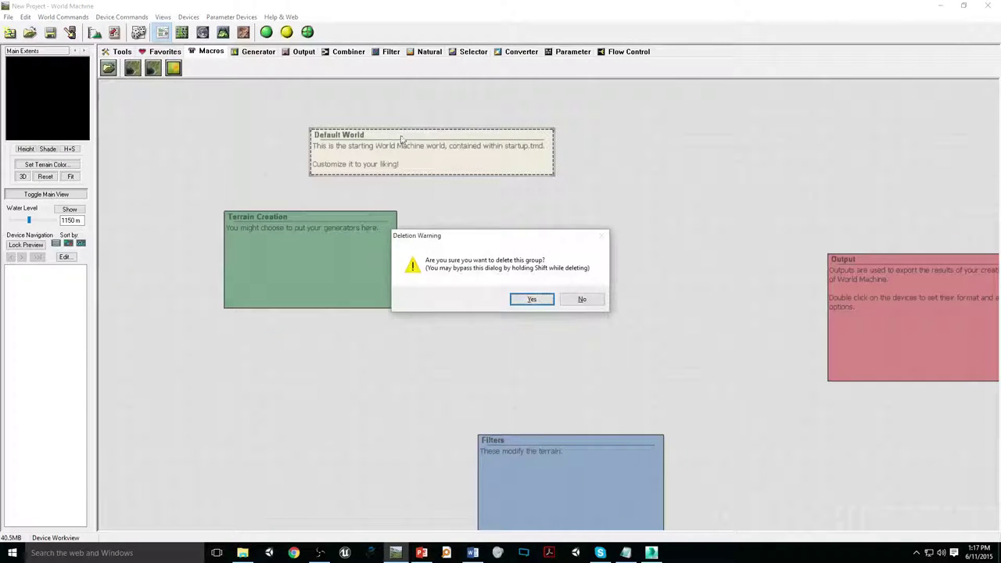
pyautogui.click(546, 304)
pyautogui.click(328, 262)
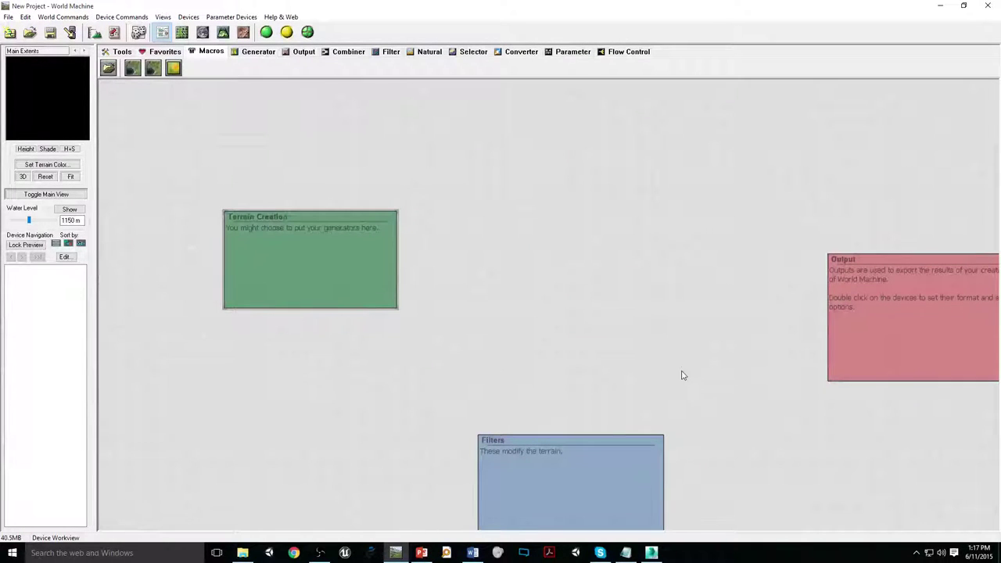
# - View the render extents and build resolution in the project settings once more and cancel
pyautogui.hotkey('alt', 'Tab')
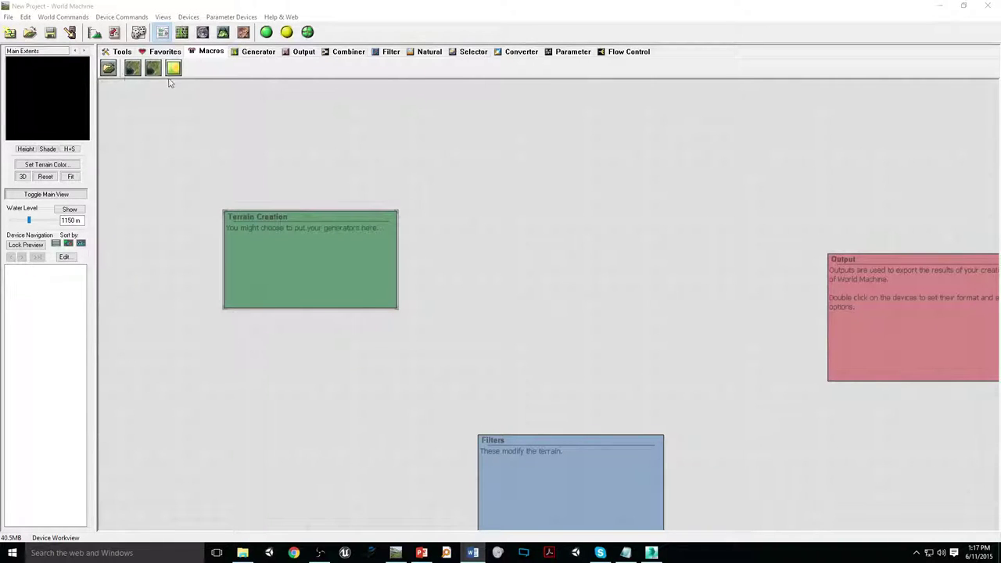
pyautogui.click(95, 32)
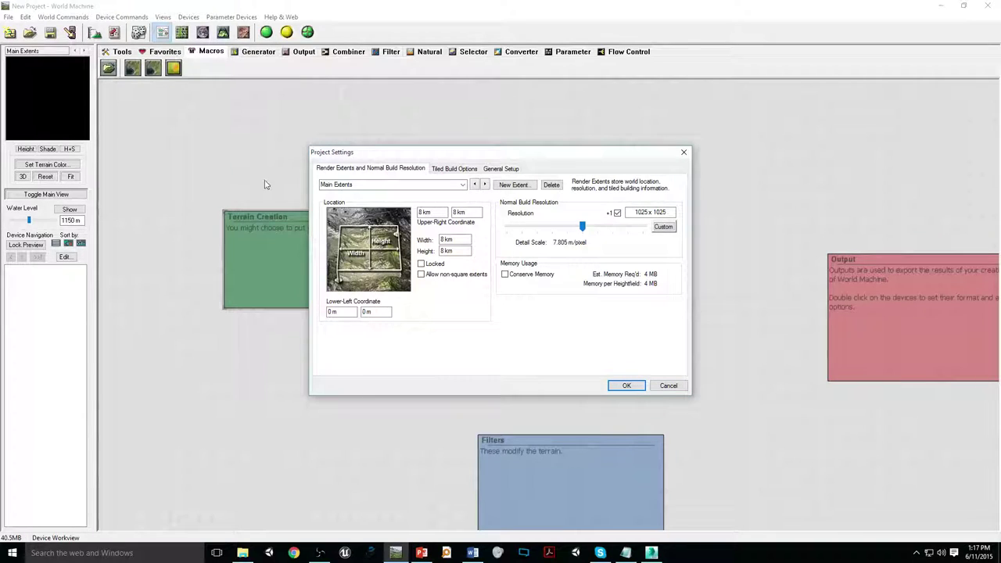
pyautogui.click(668, 383)
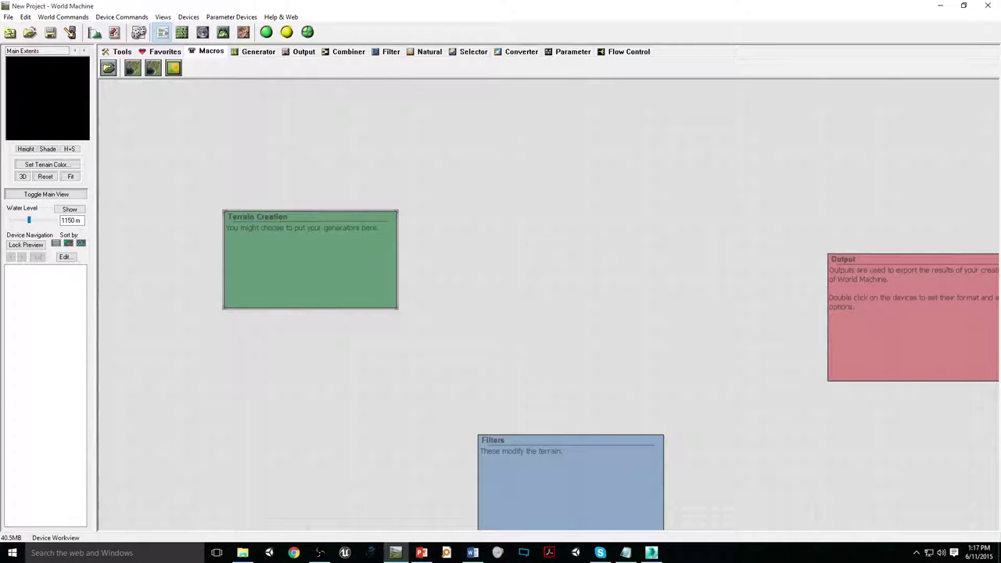
# - Place an Advanced Perlin generator in the open space between the Terrain Creation and Output groups
pyautogui.click(258, 52)
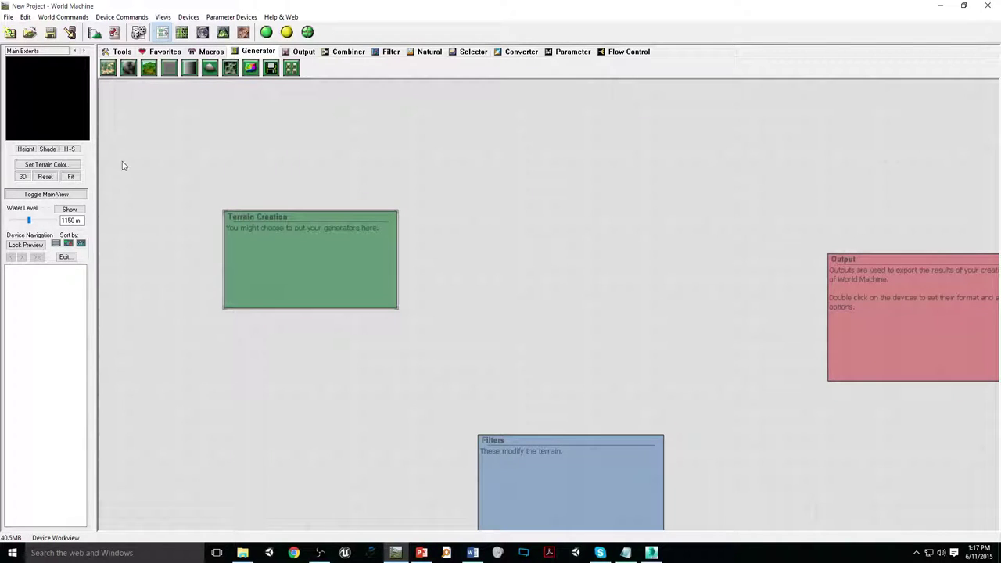
pyautogui.click(130, 71)
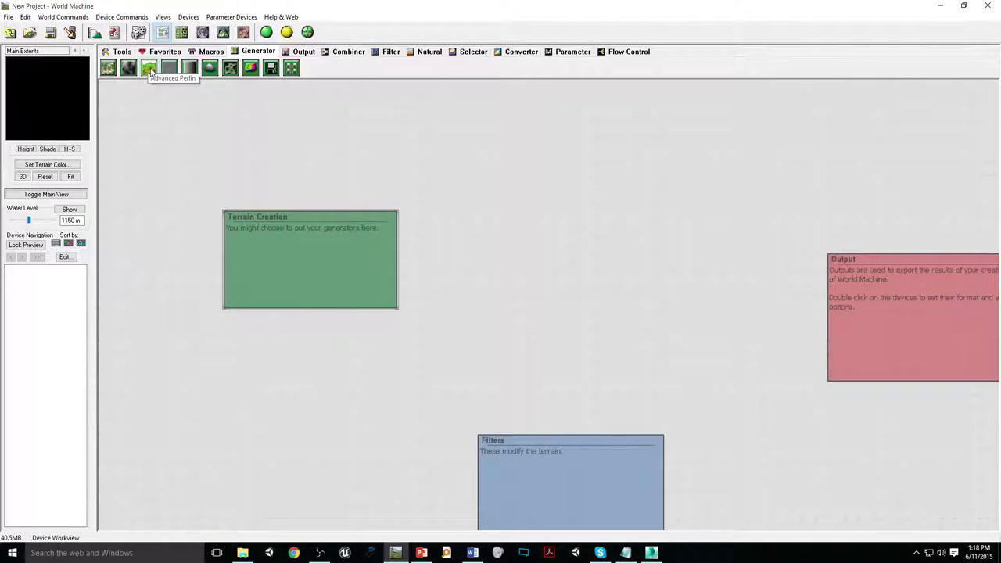
pyautogui.moveTo(566, 196)
pyautogui.mouseDown(button='right')
pyautogui.moveTo(545, 223)
pyautogui.moveTo(550, 186)
pyautogui.mouseUp(button='right')
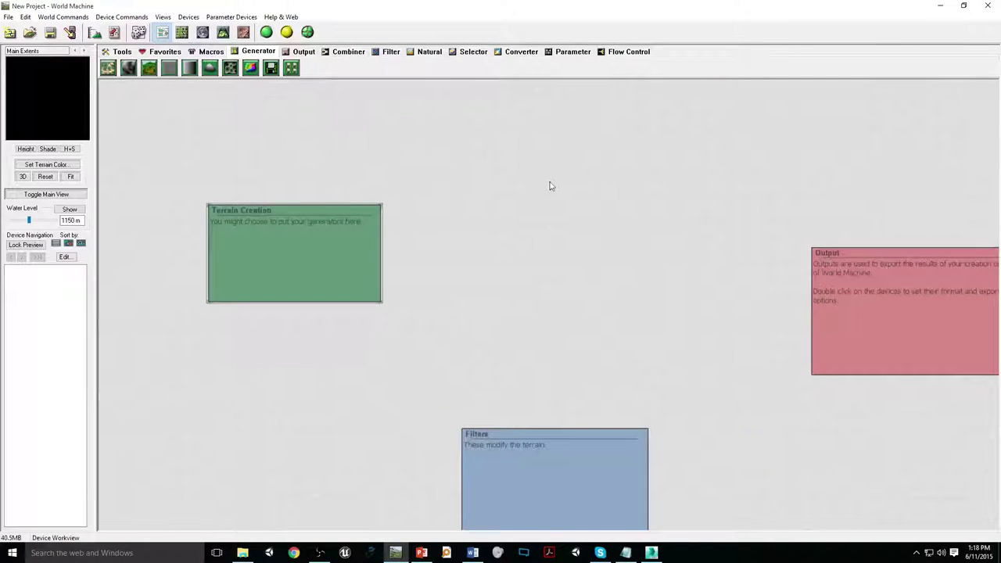
pyautogui.click(148, 68)
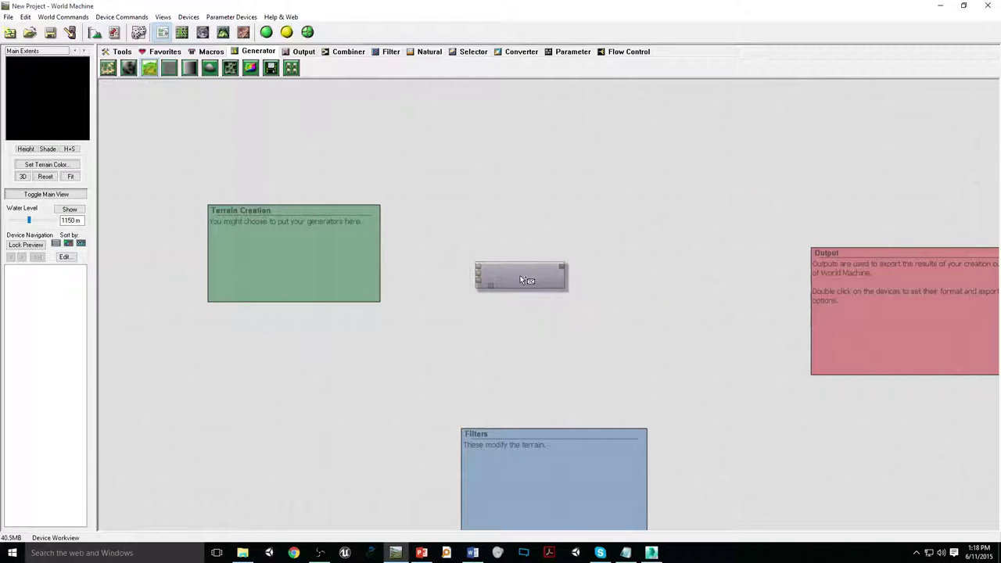
pyautogui.click(520, 277)
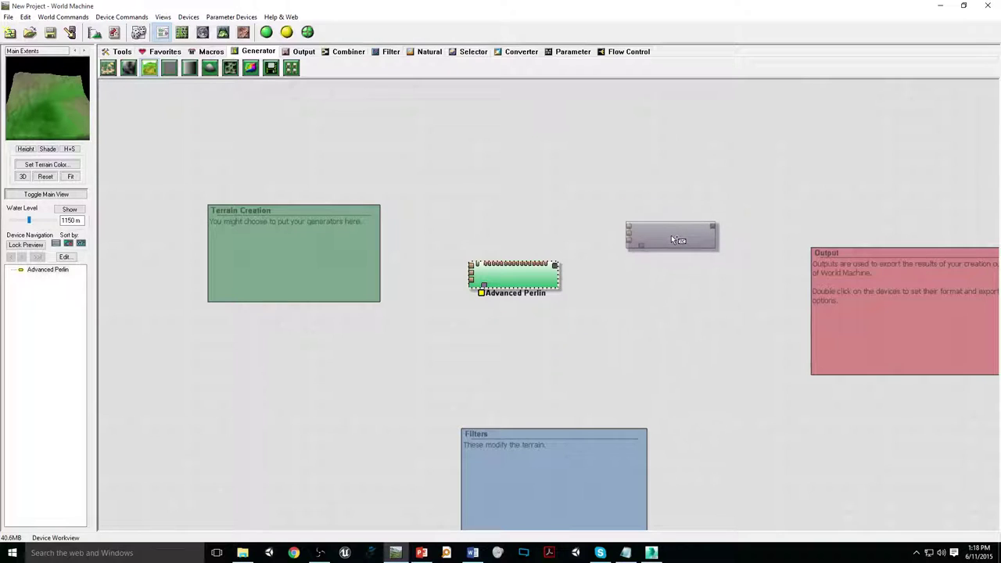
# - Place three more Advanced Perlin generators around the first one and delete these extra devices again
pyautogui.click(539, 175)
pyautogui.click(723, 165)
pyautogui.click(666, 232)
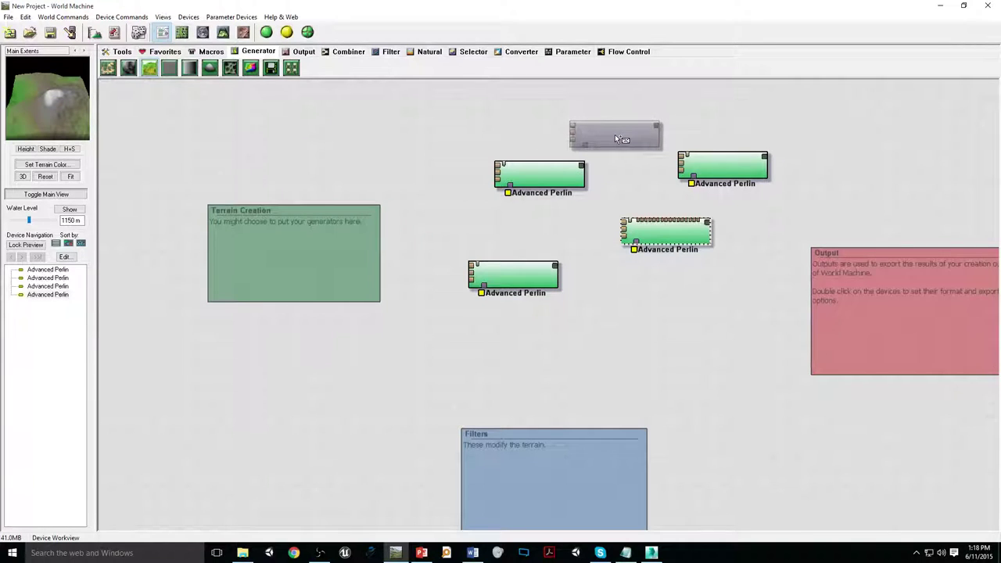
pyautogui.press('Escape')
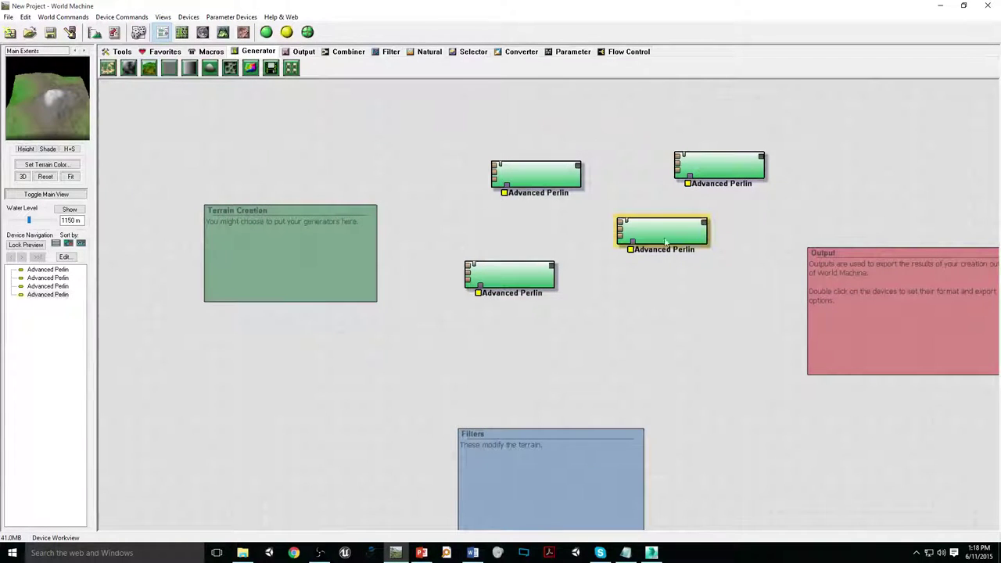
pyautogui.moveTo(471, 94); pyautogui.dragTo(760, 248)
pyautogui.press('Delete')
# - Select the remaining Advanced Perlin device and inspect its terrain from different angles in the preview
pyautogui.click(507, 278)
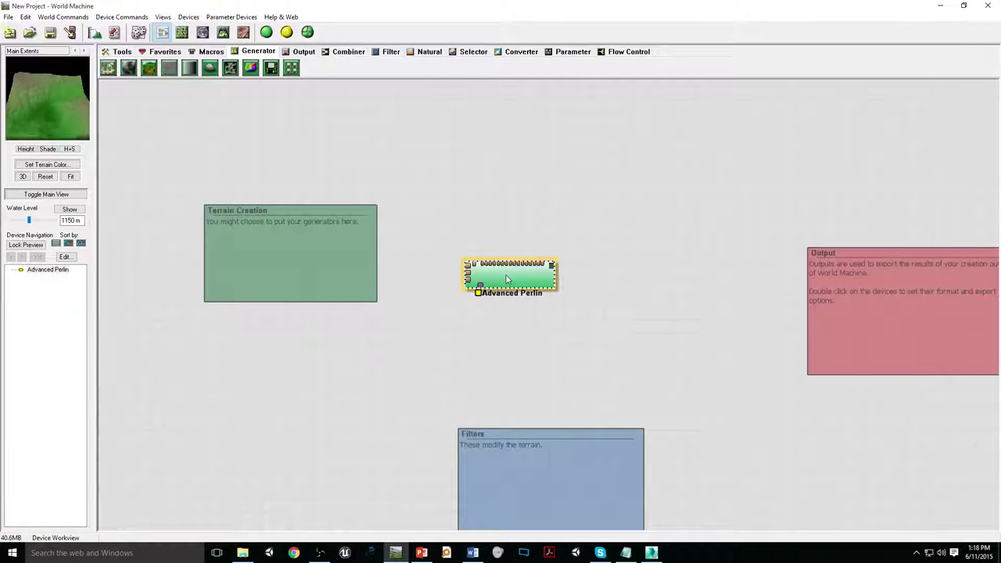
pyautogui.moveTo(507, 279); pyautogui.dragTo(501, 281)
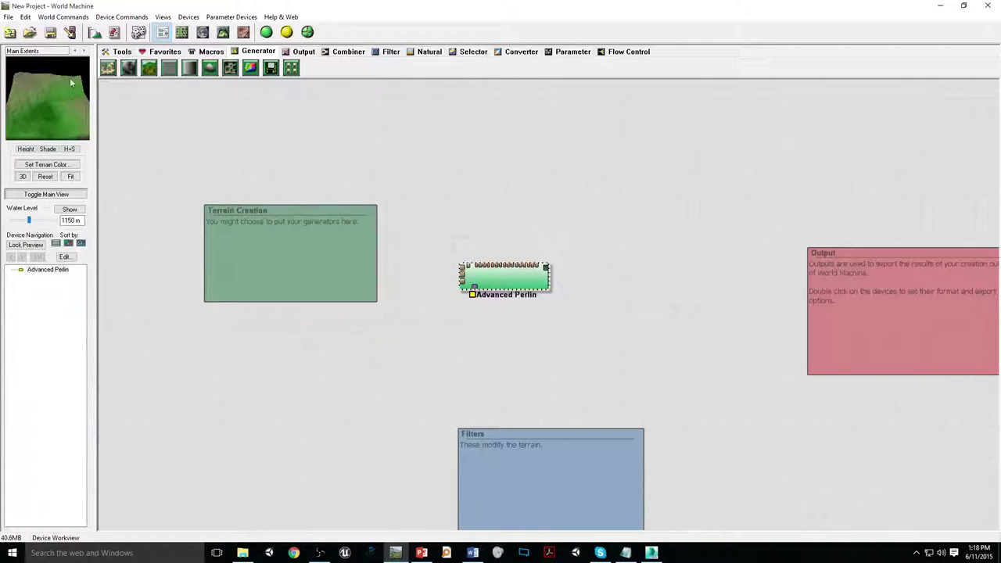
pyautogui.moveTo(60, 76); pyautogui.dragTo(59, 94)
pyautogui.moveTo(50, 105)
pyautogui.mouseDown()
pyautogui.moveTo(43, 93)
pyautogui.moveTo(78, 100)
pyautogui.moveTo(37, 102)
pyautogui.moveTo(57, 108)
pyautogui.moveTo(56, 96)
pyautogui.moveTo(46, 98)
pyautogui.mouseUp()
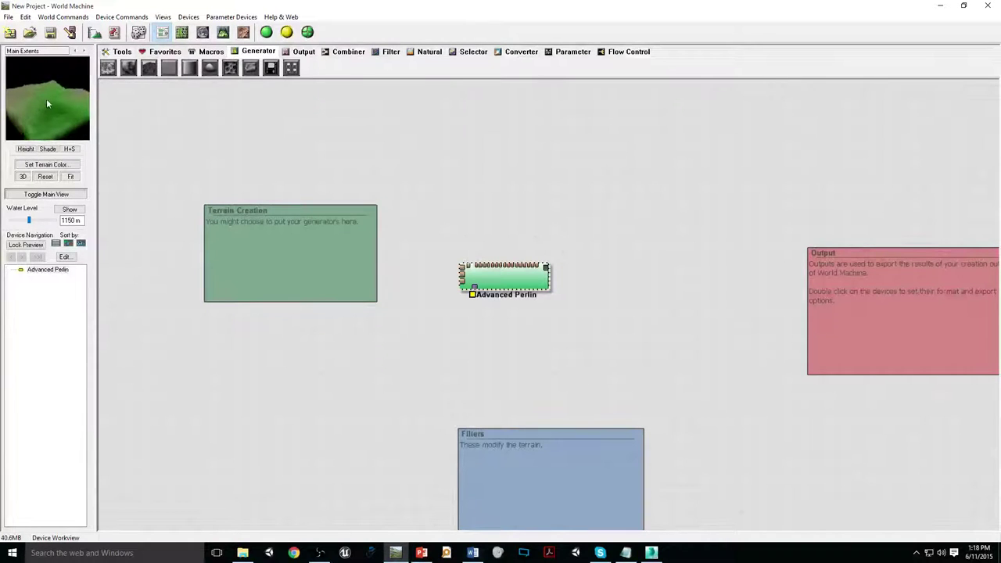
# - Examine the generated terrain from another side in the 3D View and return to the Device Workview
pyautogui.click(224, 33)
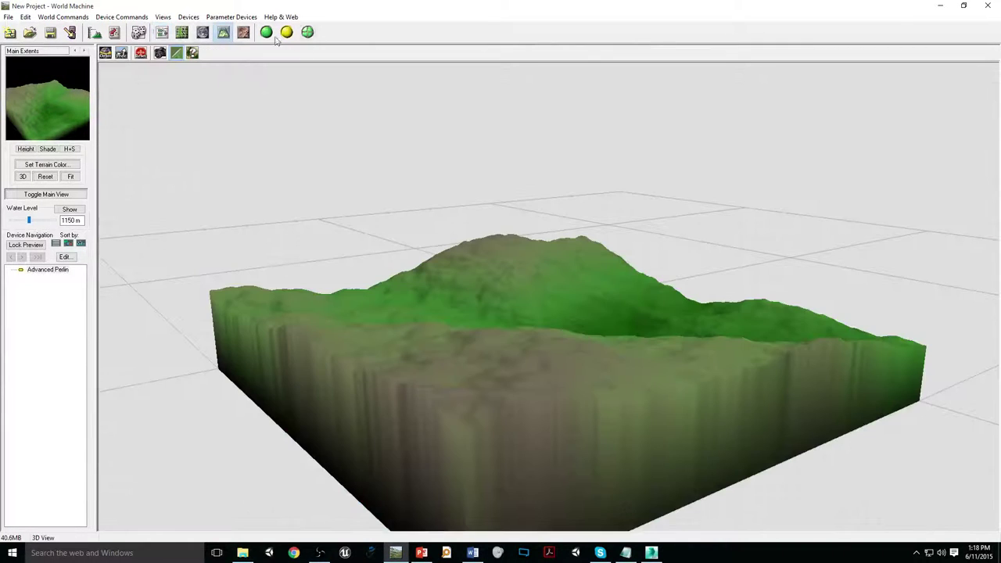
pyautogui.moveTo(407, 251); pyautogui.dragTo(532, 259)
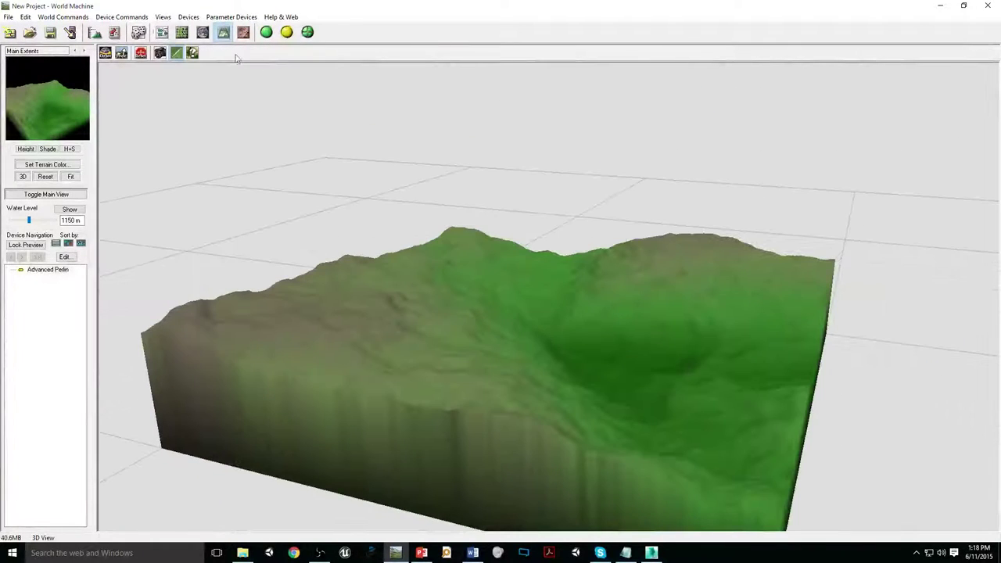
pyautogui.click(161, 33)
pyautogui.moveTo(97, 111); pyautogui.dragTo(64, 86)
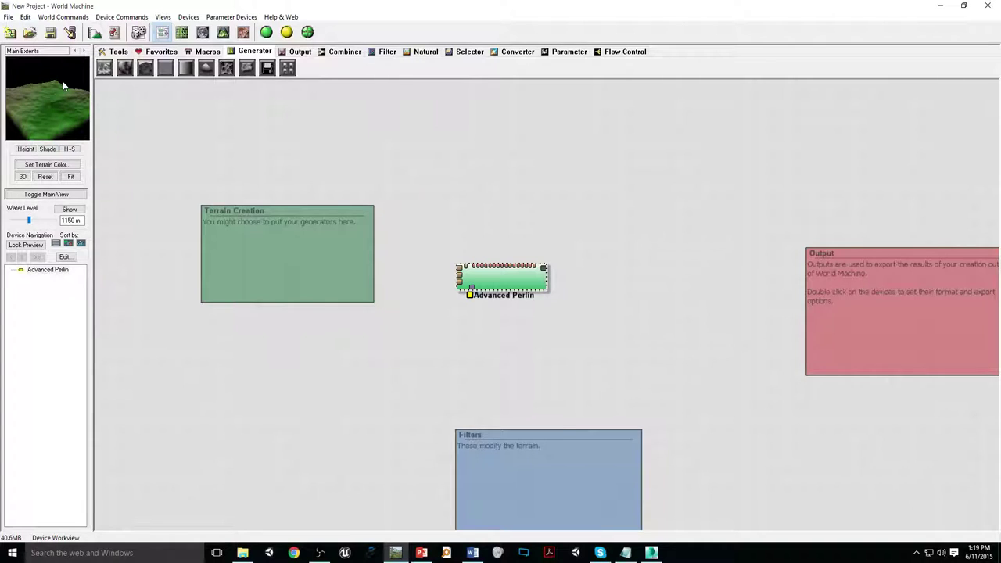
# - Move the Advanced Perlin generator into the Terrain Creation group and open its settings
pyautogui.moveTo(552, 294); pyautogui.dragTo(339, 268)
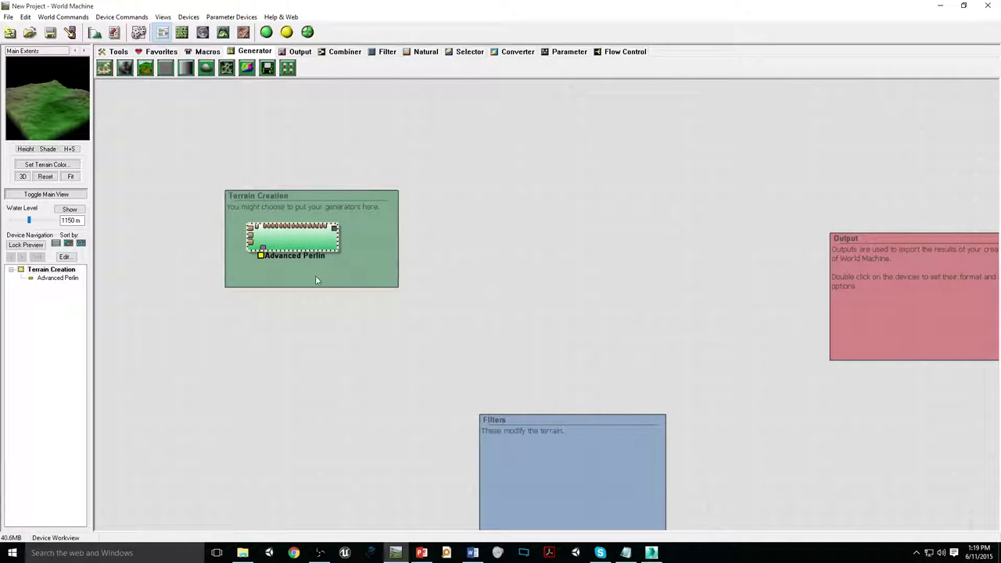
pyautogui.doubleClick(296, 239)
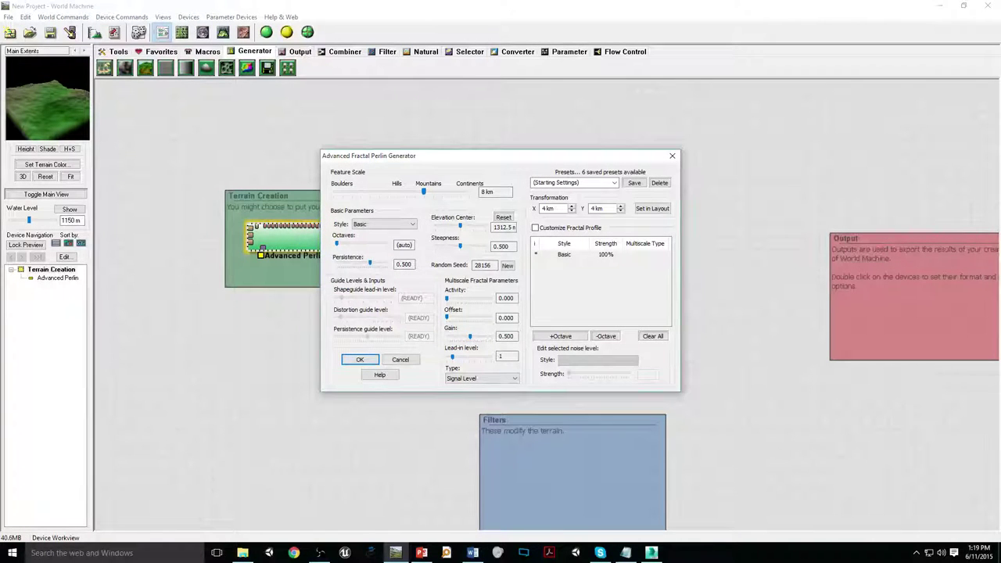
pyautogui.moveTo(463, 157); pyautogui.dragTo(522, 128)
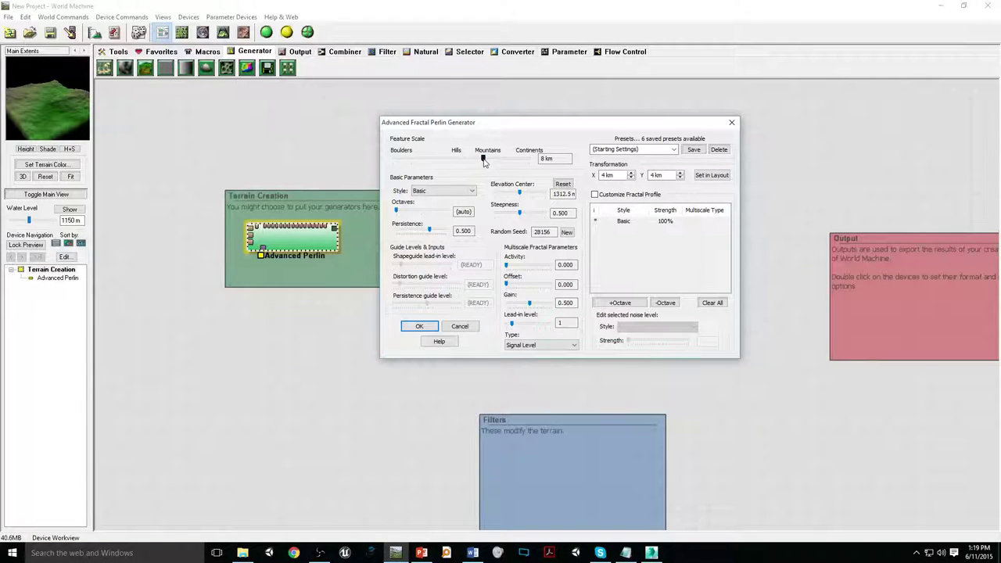
# - Try feature scales of 1.68179 km, 32 km and 4.75683 km on the Advanced Perlin, and raise its steepness to 0.688
pyautogui.moveTo(484, 161); pyautogui.dragTo(462, 159)
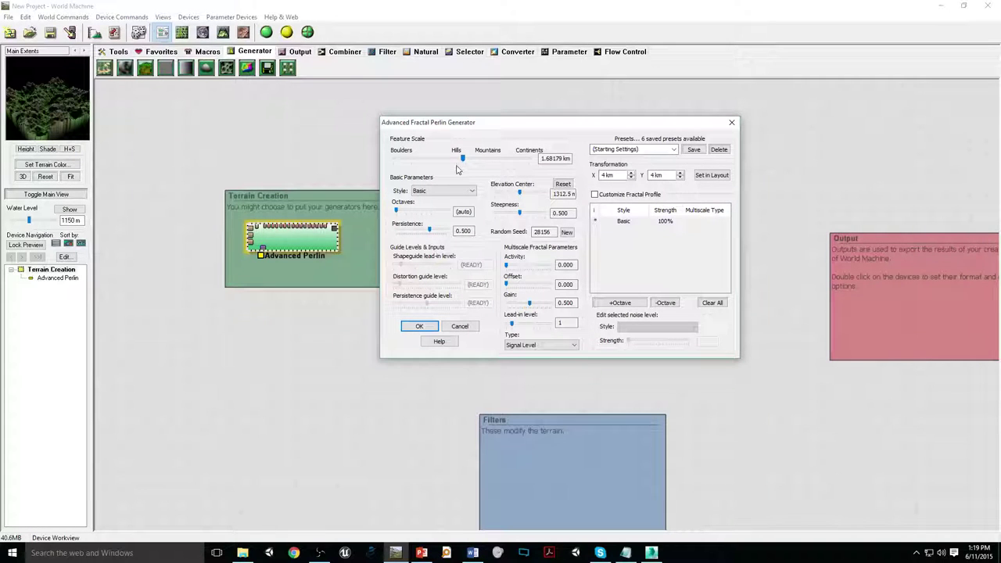
pyautogui.moveTo(463, 159); pyautogui.dragTo(507, 159)
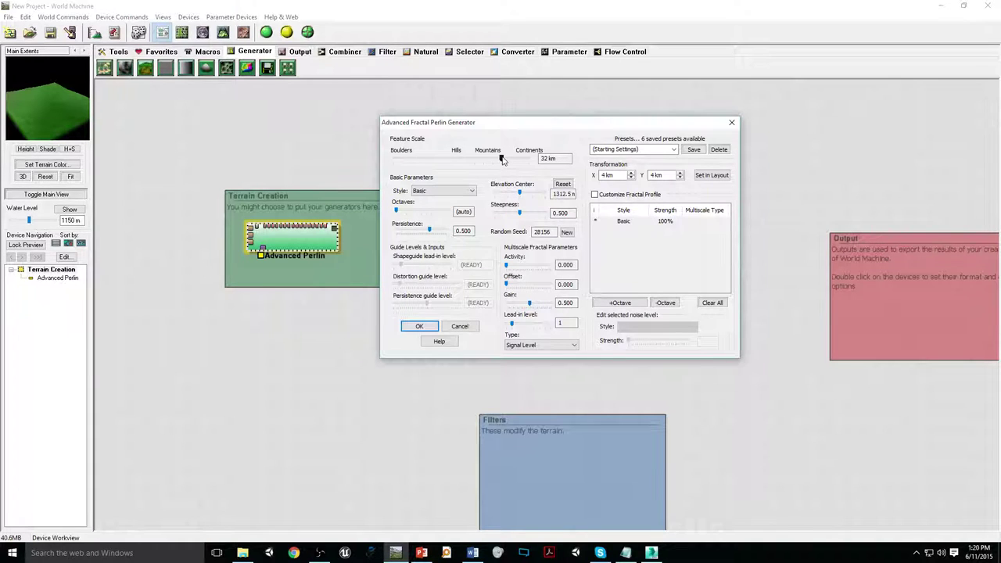
pyautogui.moveTo(502, 158); pyautogui.dragTo(477, 158)
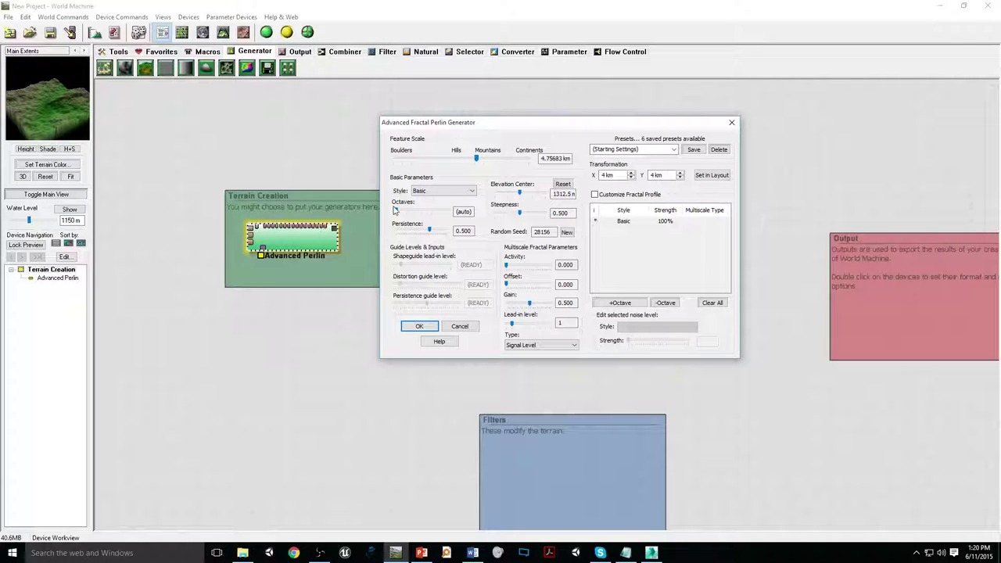
pyautogui.moveTo(516, 215); pyautogui.dragTo(529, 214)
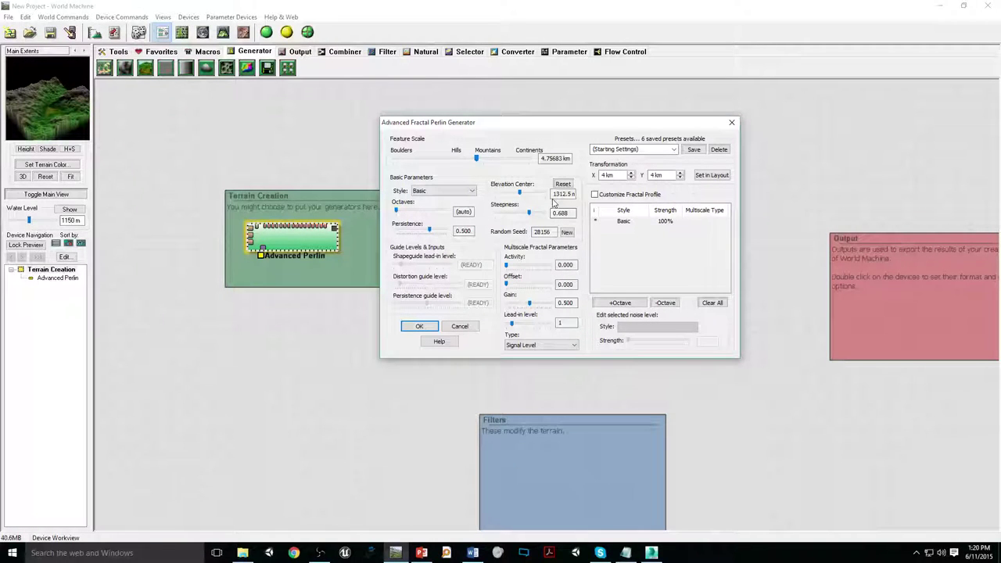
# - Try the Canyons preset with steepness 0.906 and the Experimental-BasicPerlin preset with a feature scale of 2.82843 km
pyautogui.click(662, 148)
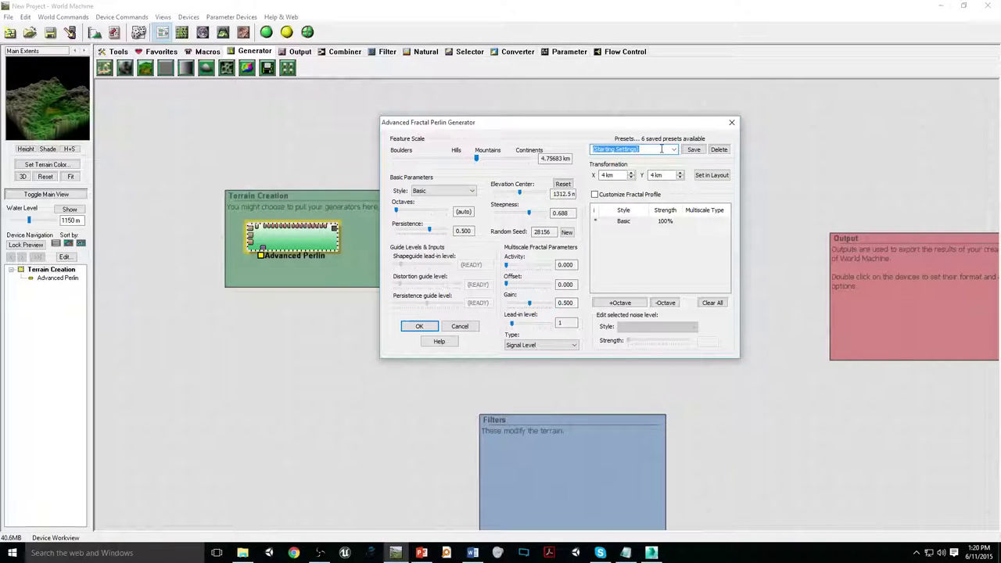
pyautogui.click(674, 149)
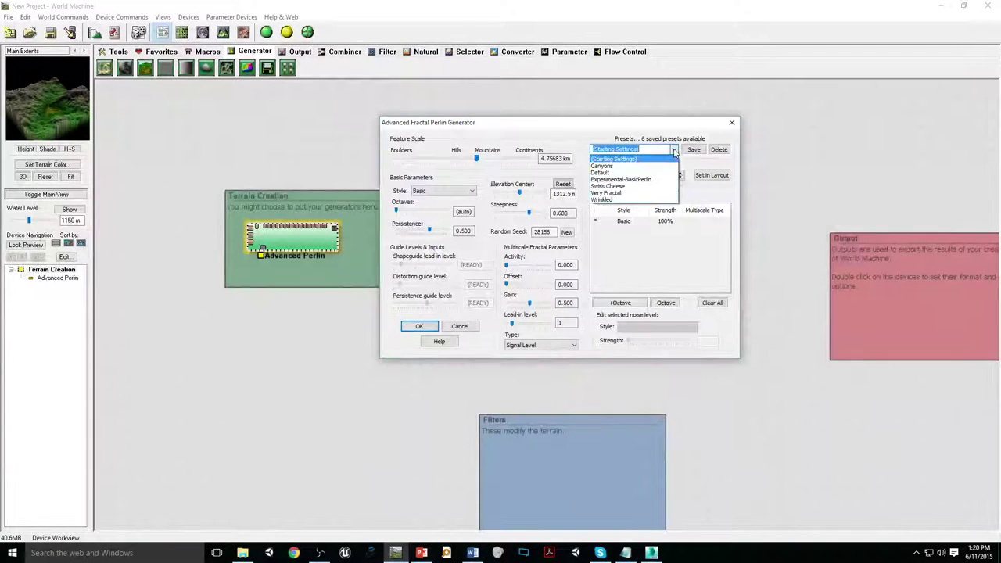
pyautogui.click(615, 166)
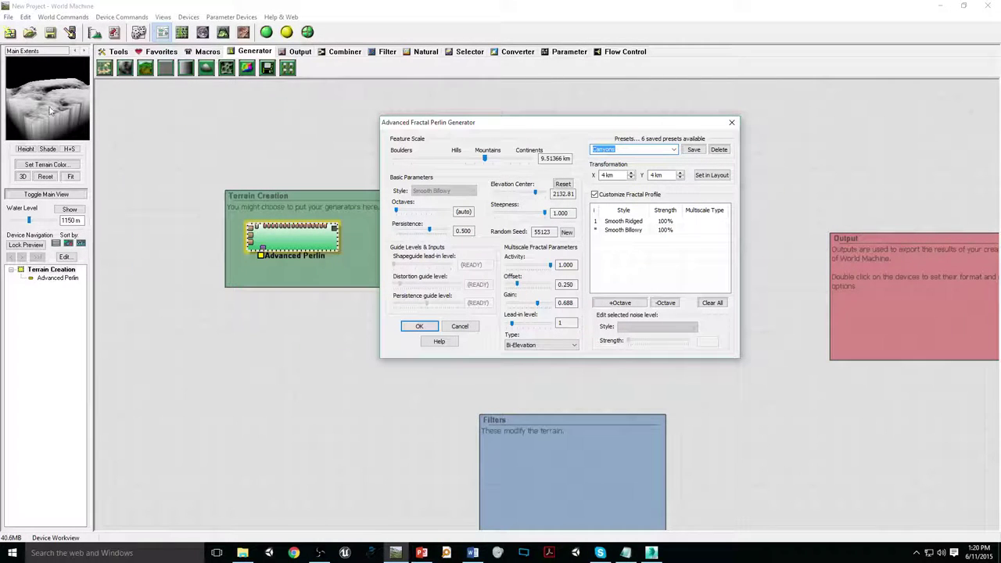
pyautogui.moveTo(546, 214)
pyautogui.mouseDown()
pyautogui.moveTo(493, 211)
pyautogui.moveTo(559, 211)
pyautogui.moveTo(540, 212)
pyautogui.mouseUp()
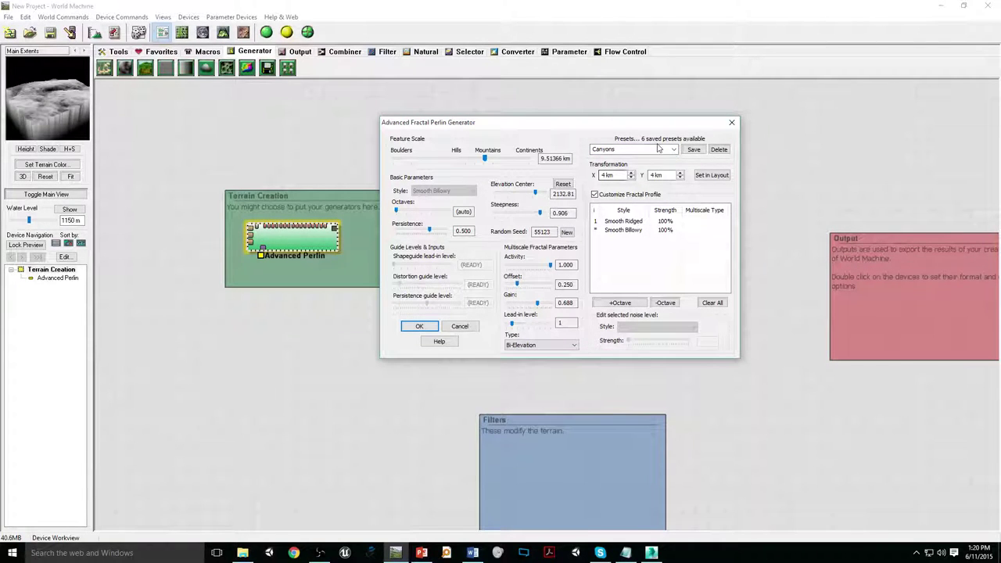
pyautogui.scroll(-2, 658, 147)
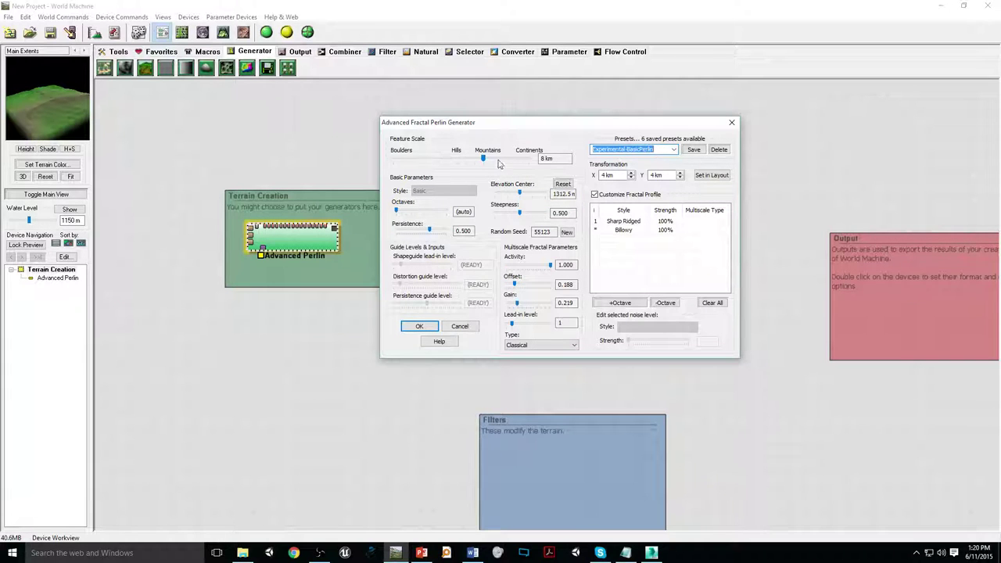
pyautogui.moveTo(482, 160); pyautogui.dragTo(469, 160)
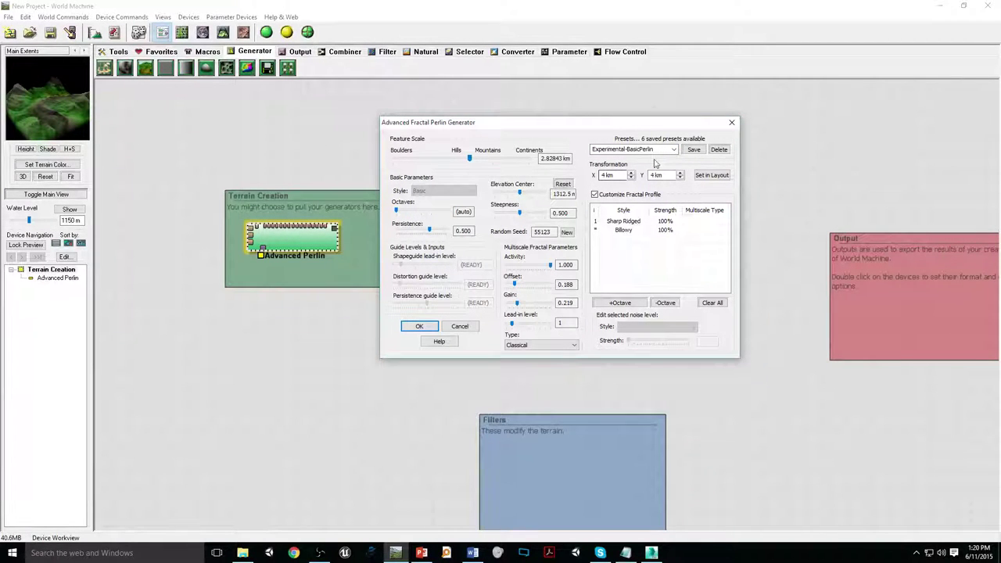
# - Try the Swiss Cheese preset with a 4.75683 km feature scale and the Very Fractal preset with 3.66802 km
pyautogui.click(655, 150)
pyautogui.click(632, 184)
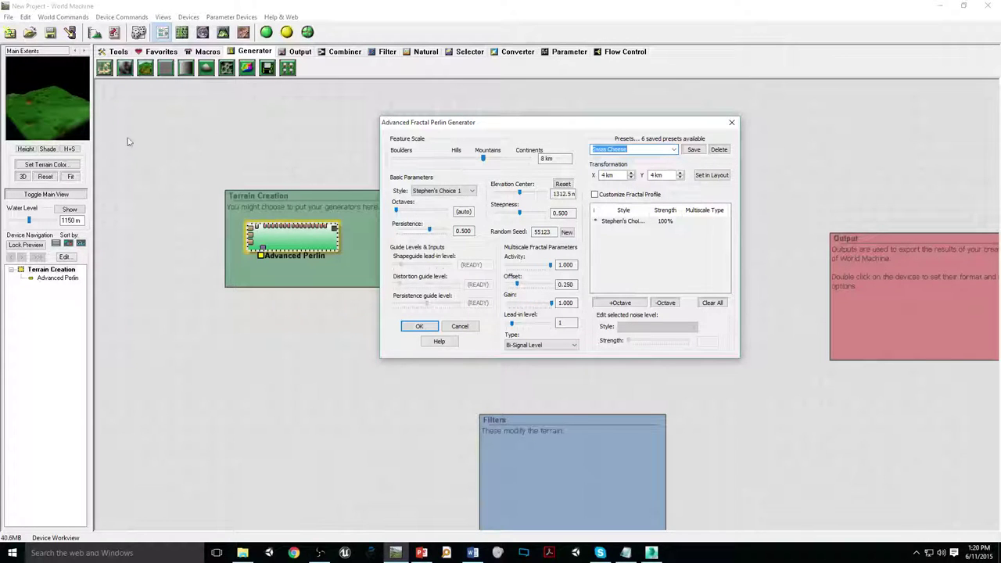
pyautogui.moveTo(491, 162); pyautogui.dragTo(479, 160)
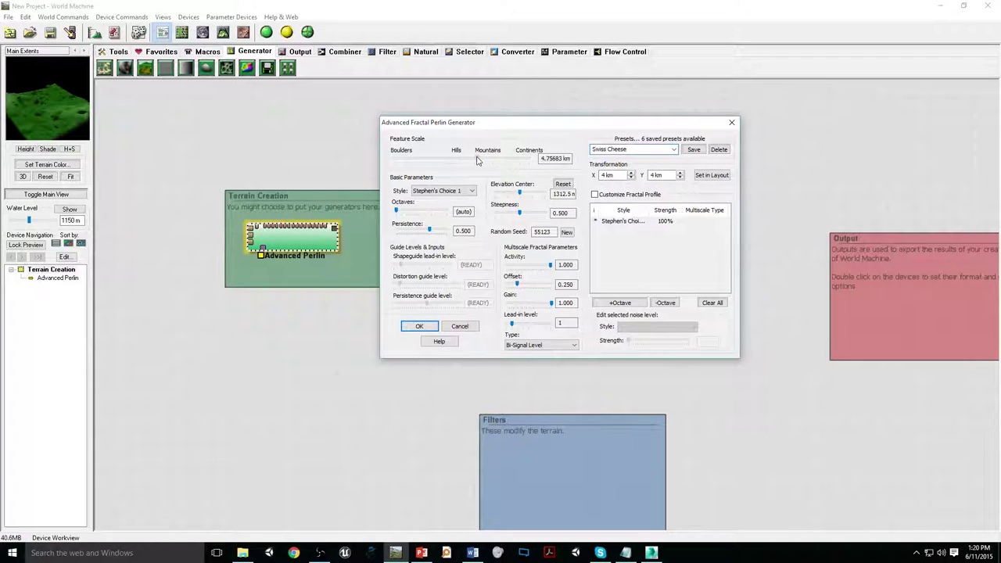
pyautogui.moveTo(54, 121); pyautogui.dragTo(79, 109)
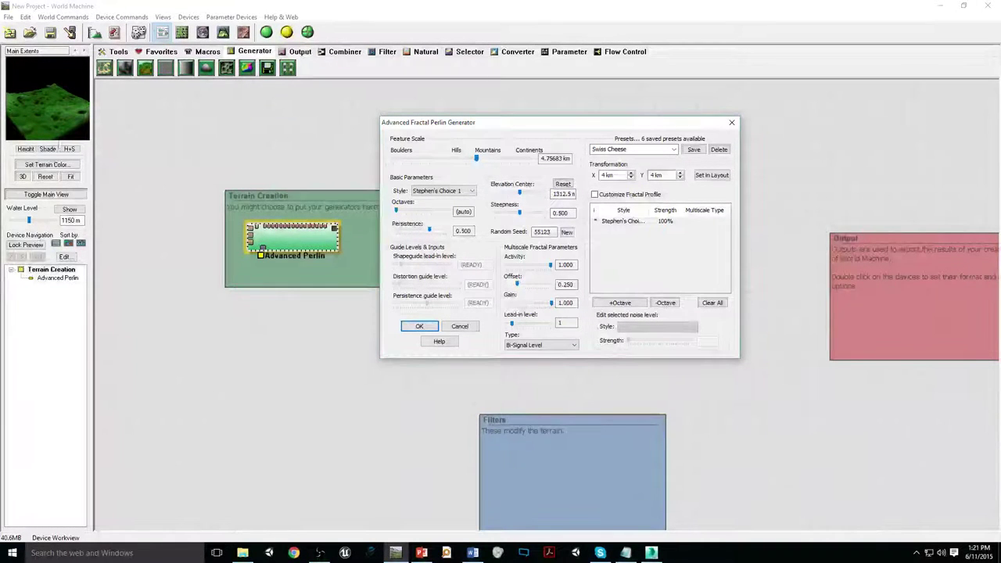
pyautogui.click(675, 151)
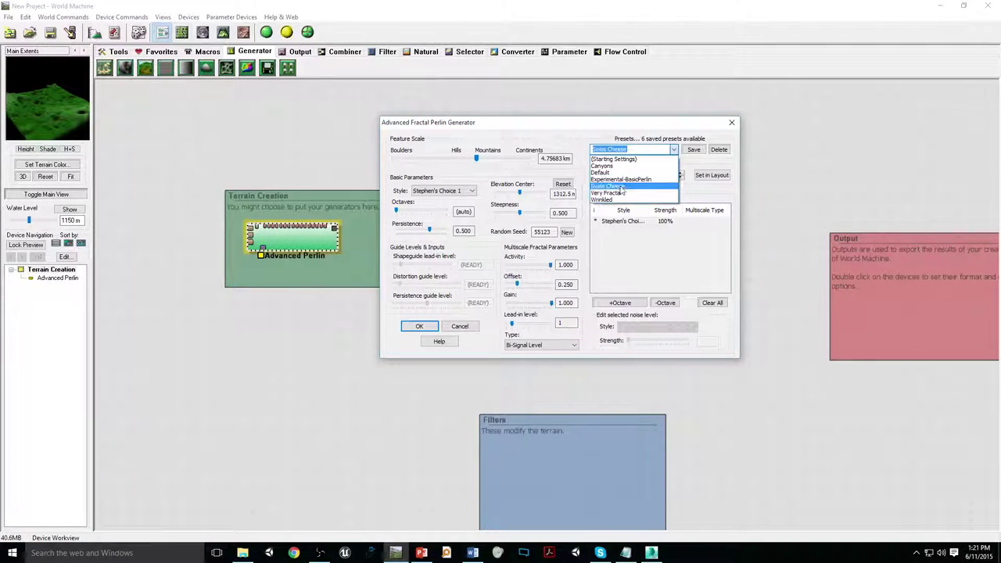
pyautogui.click(622, 191)
pyautogui.moveTo(494, 159); pyautogui.dragTo(472, 159)
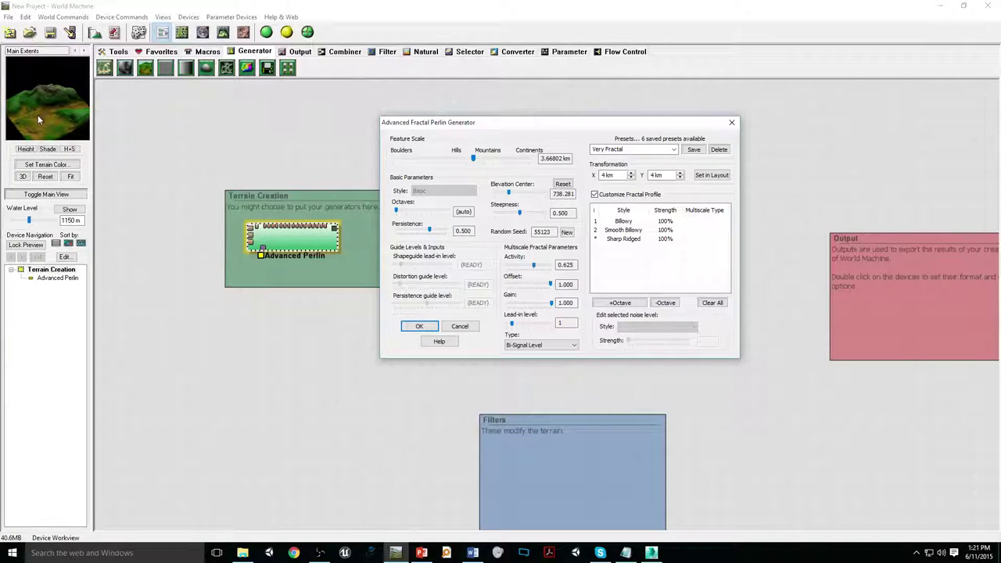
# - Try the Wrinkled preset with a feature scale of 4 km and inspect the result in the terrain preview
pyautogui.click(673, 149)
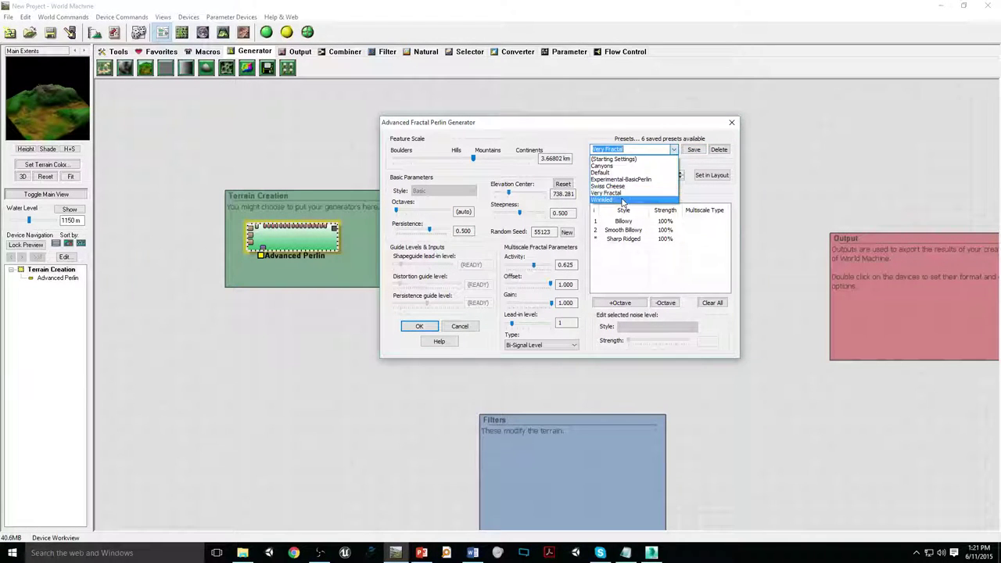
pyautogui.click(629, 199)
pyautogui.moveTo(483, 160); pyautogui.dragTo(474, 159)
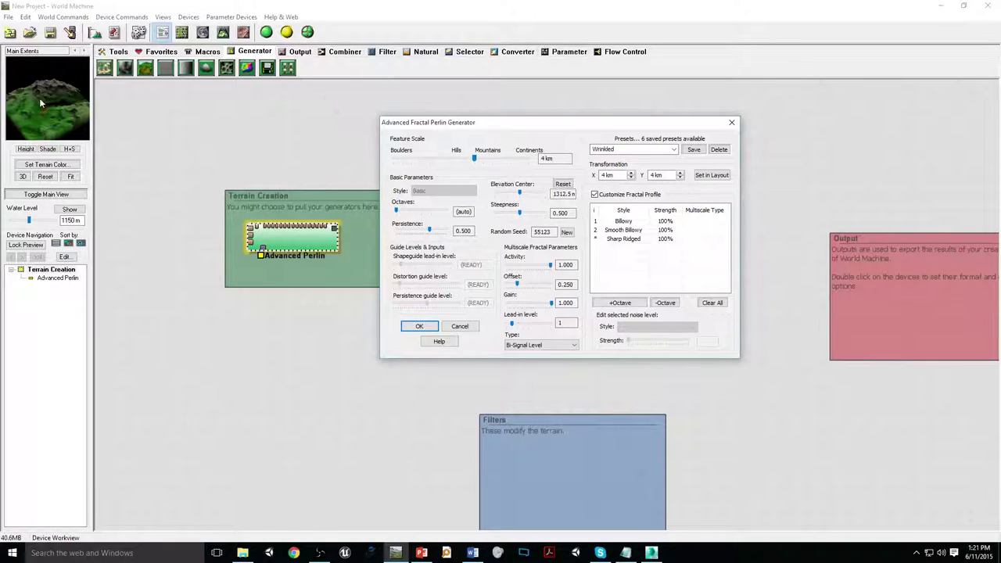
pyautogui.moveTo(53, 97)
pyautogui.mouseDown()
pyautogui.moveTo(37, 84)
pyautogui.moveTo(41, 105)
pyautogui.moveTo(70, 98)
pyautogui.mouseUp()
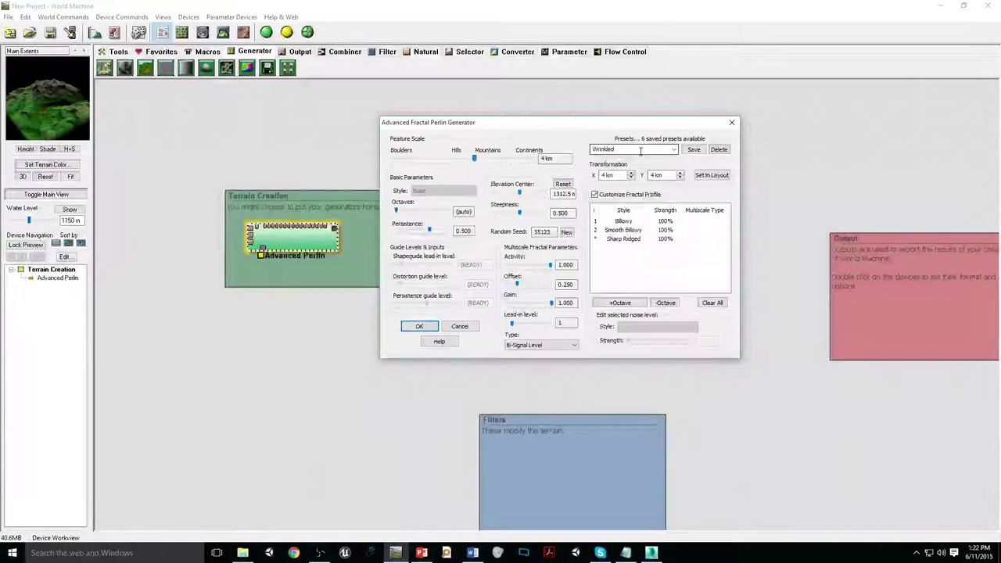
# - Switch the preset to Swiss Cheese and back to Wrinkled, and confirm the Advanced Perlin settings
pyautogui.click(673, 149)
pyautogui.click(629, 189)
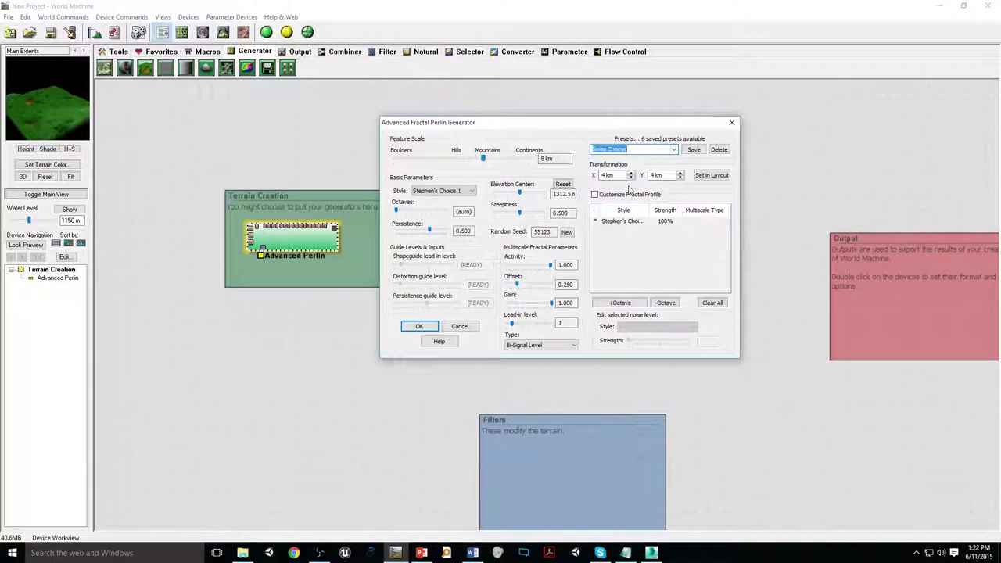
pyautogui.click(670, 151)
pyautogui.click(633, 200)
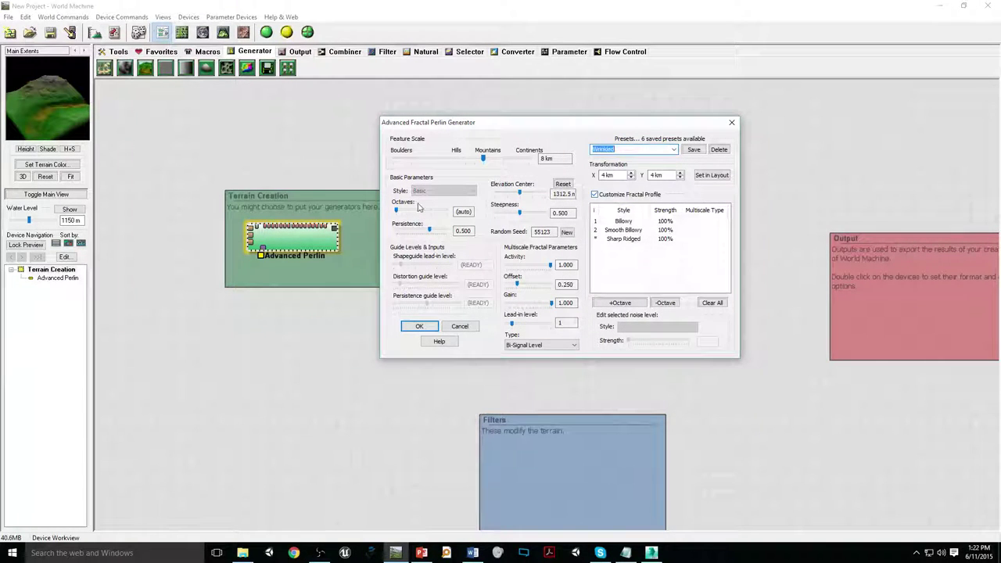
pyautogui.click(430, 330)
pyautogui.moveTo(297, 244); pyautogui.dragTo(302, 244)
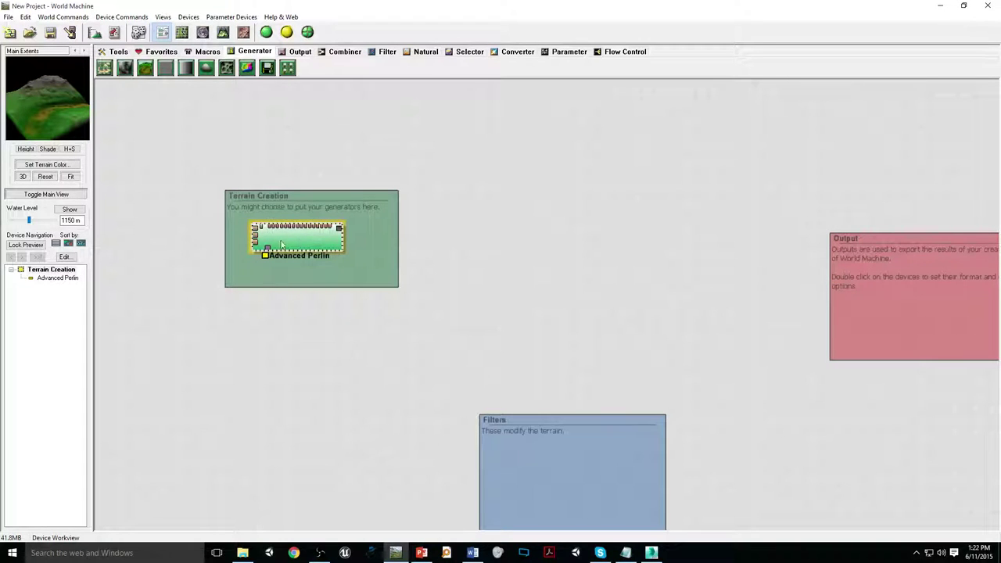
# - Inspect the Wrinkled terrain from above and near ground level in the 3D View and build the world
pyautogui.click(223, 32)
pyautogui.moveTo(705, 292); pyautogui.dragTo(724, 444)
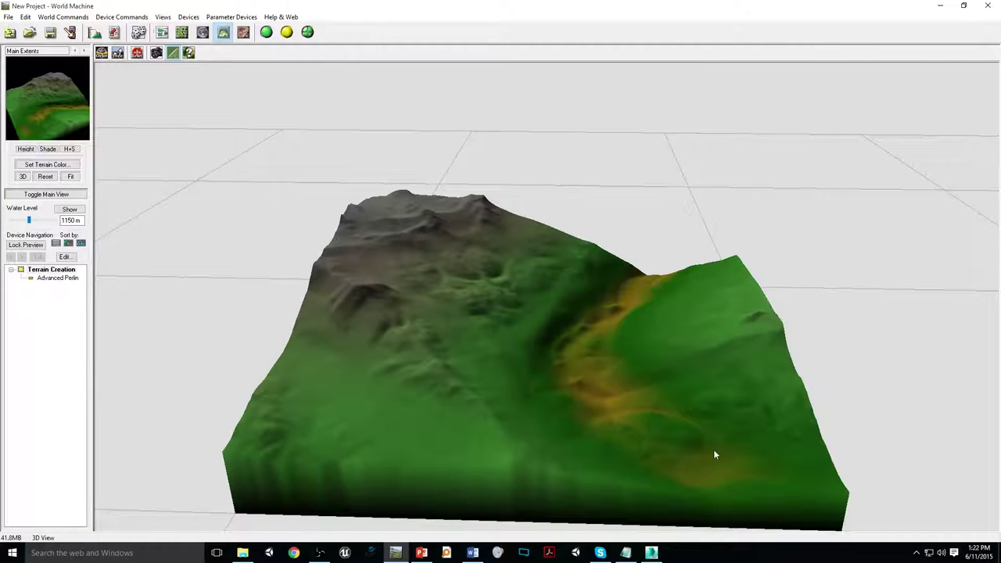
pyautogui.moveTo(690, 432)
pyautogui.mouseDown()
pyautogui.moveTo(603, 380)
pyautogui.moveTo(596, 356)
pyautogui.moveTo(563, 335)
pyautogui.moveTo(592, 333)
pyautogui.mouseUp()
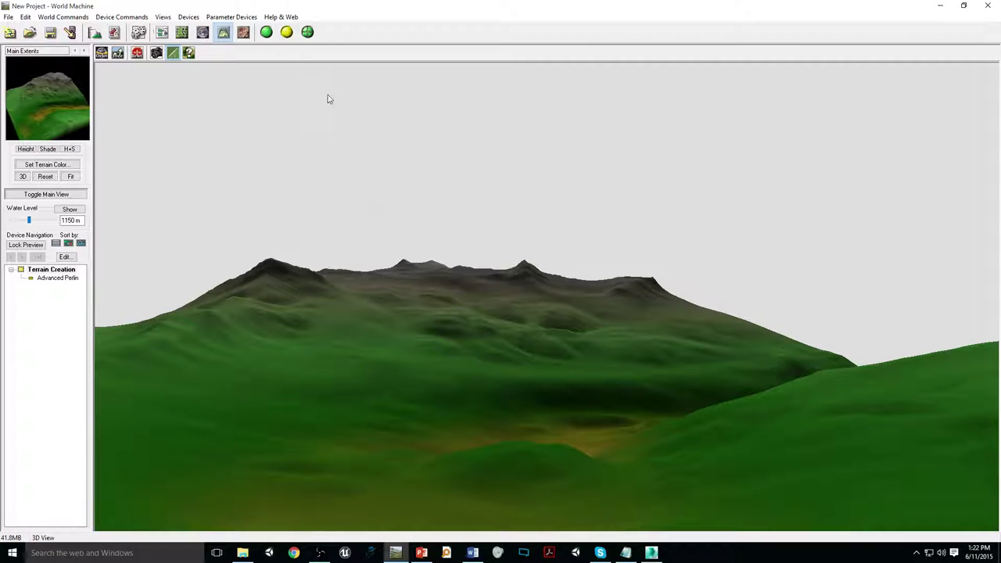
pyautogui.click(267, 33)
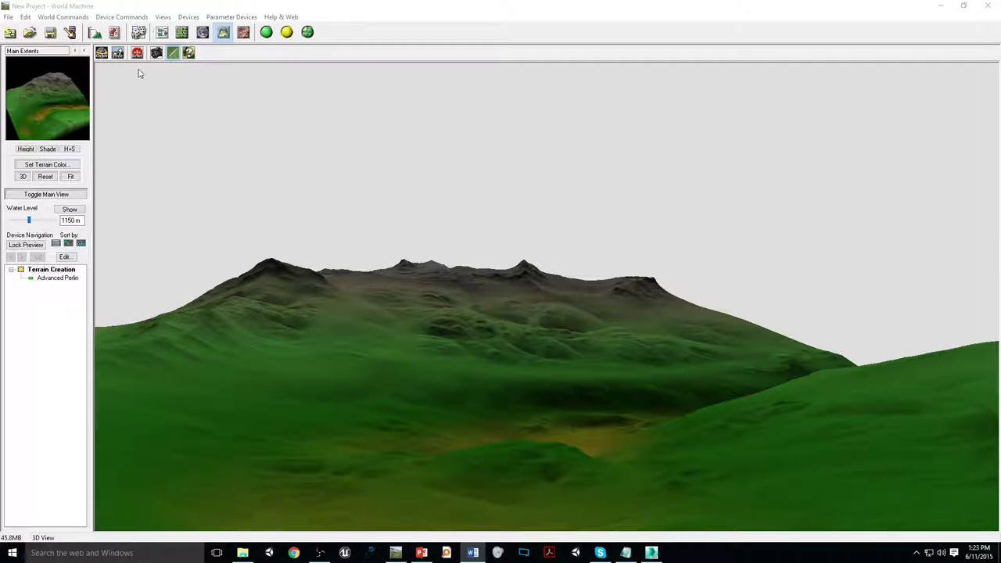
# - Return to the Device Workview and place one Inverter filter between the Terrain Creation and Output groups
pyautogui.click(162, 32)
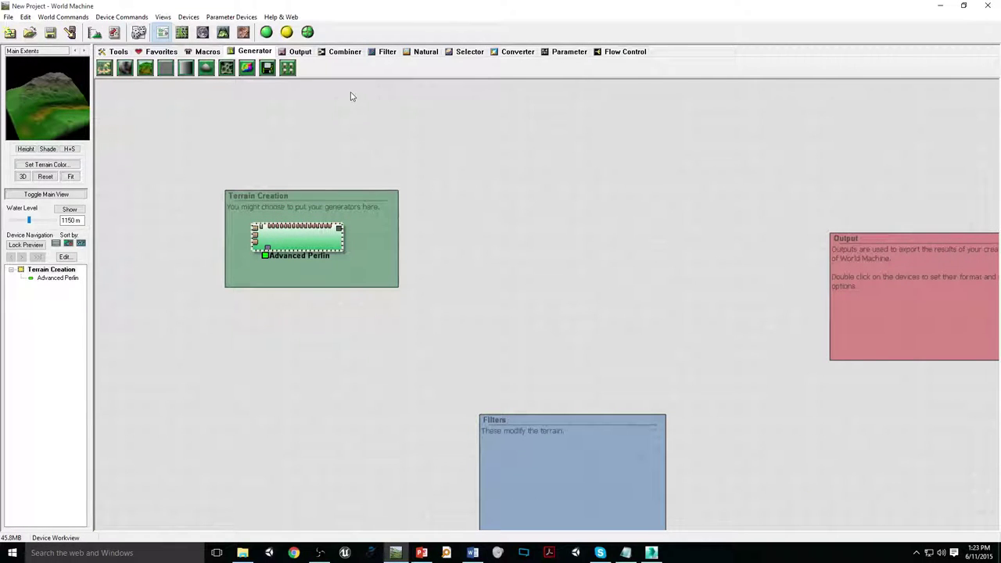
pyautogui.click(386, 52)
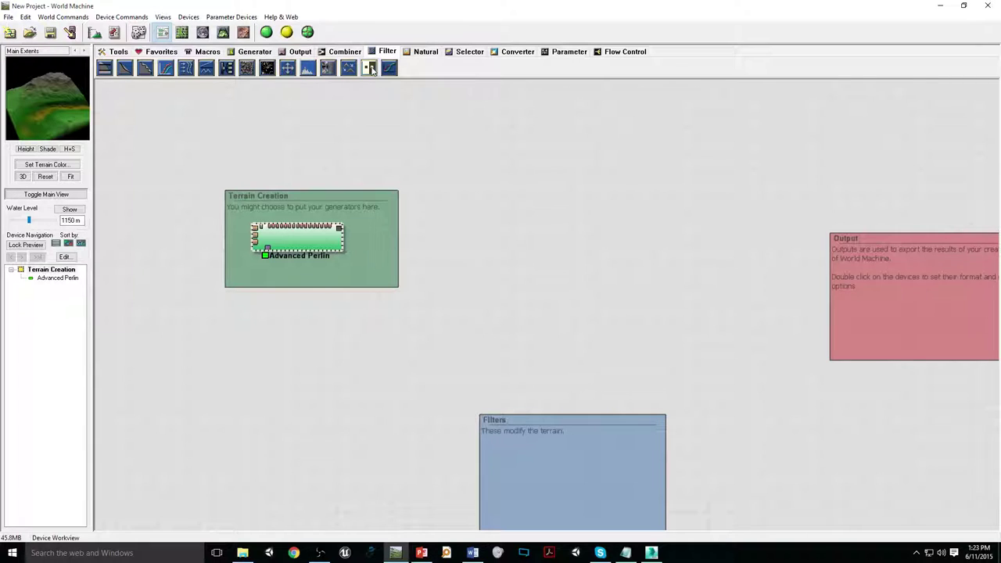
pyautogui.moveTo(373, 68); pyautogui.dragTo(515, 255)
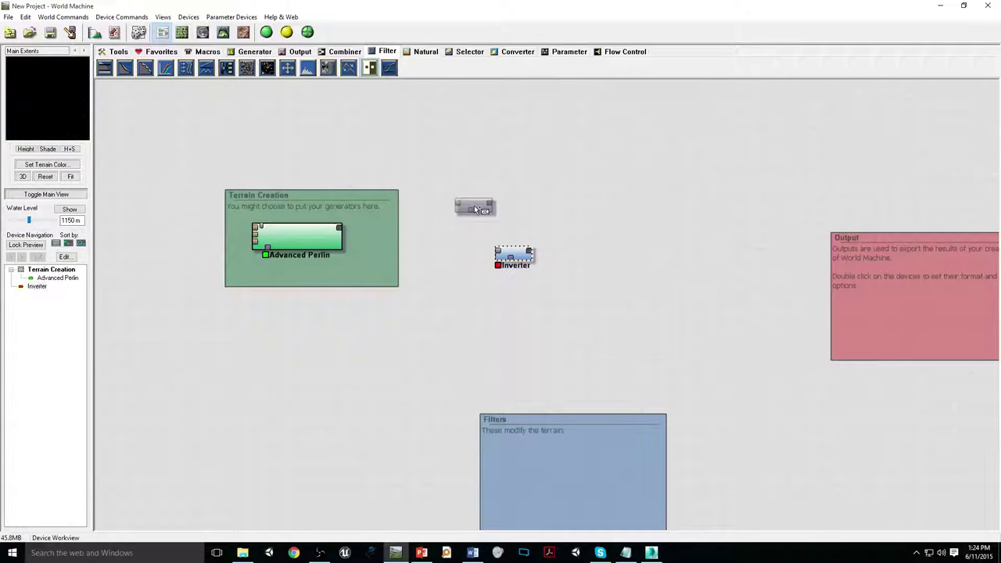
pyautogui.rightClick(461, 213)
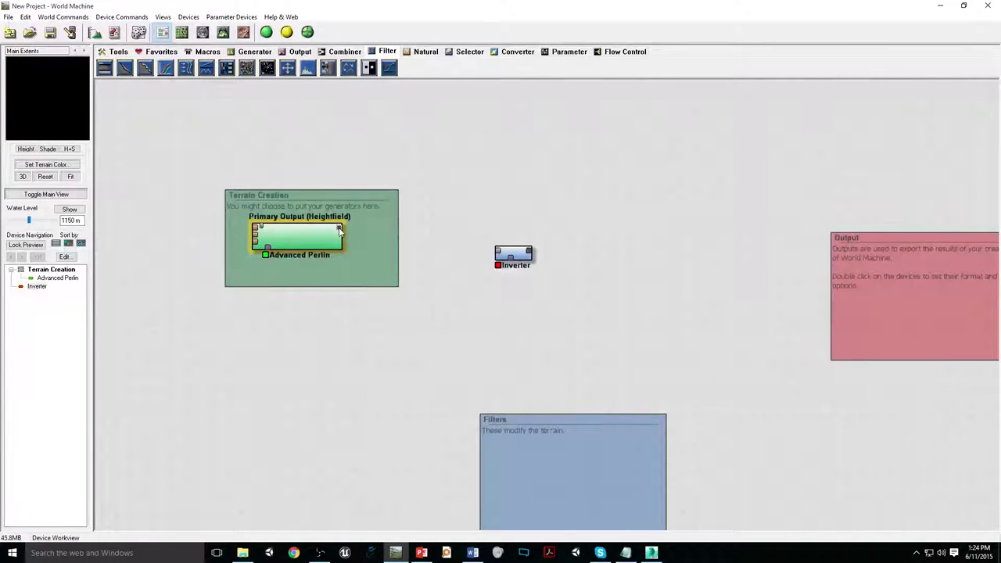
# - Connect the Advanced Perlin's primary output to the Inverter's primary input and display the Inverter's terrain in the 3D View
pyautogui.click(297, 244)
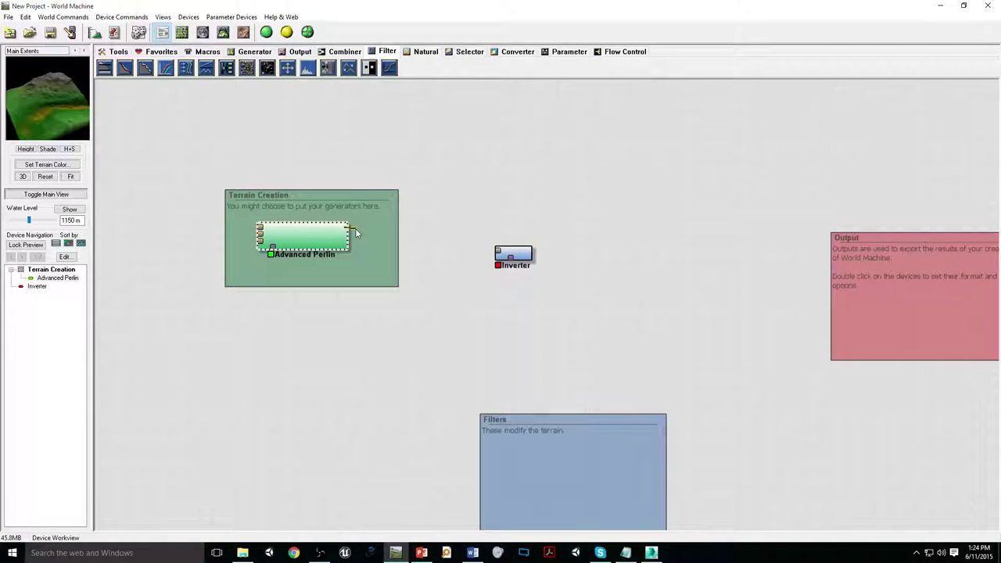
pyautogui.moveTo(353, 230); pyautogui.dragTo(500, 254)
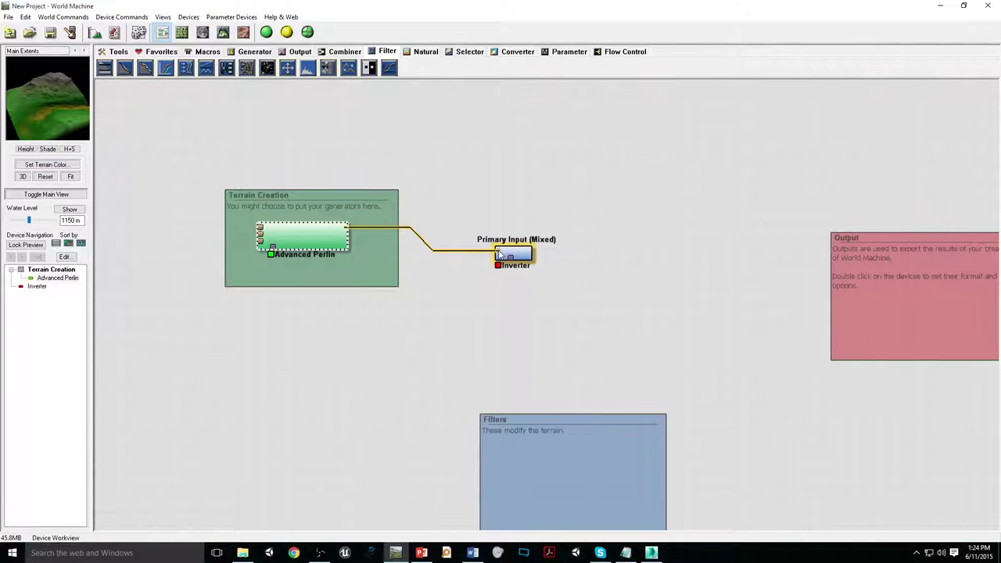
pyautogui.moveTo(500, 254); pyautogui.dragTo(500, 254)
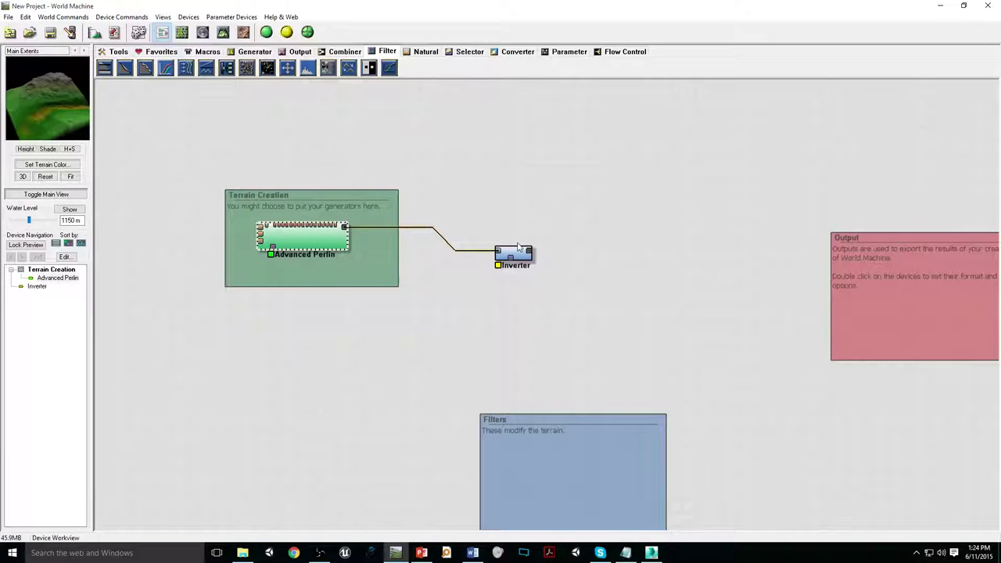
pyautogui.click(516, 252)
pyautogui.click(223, 33)
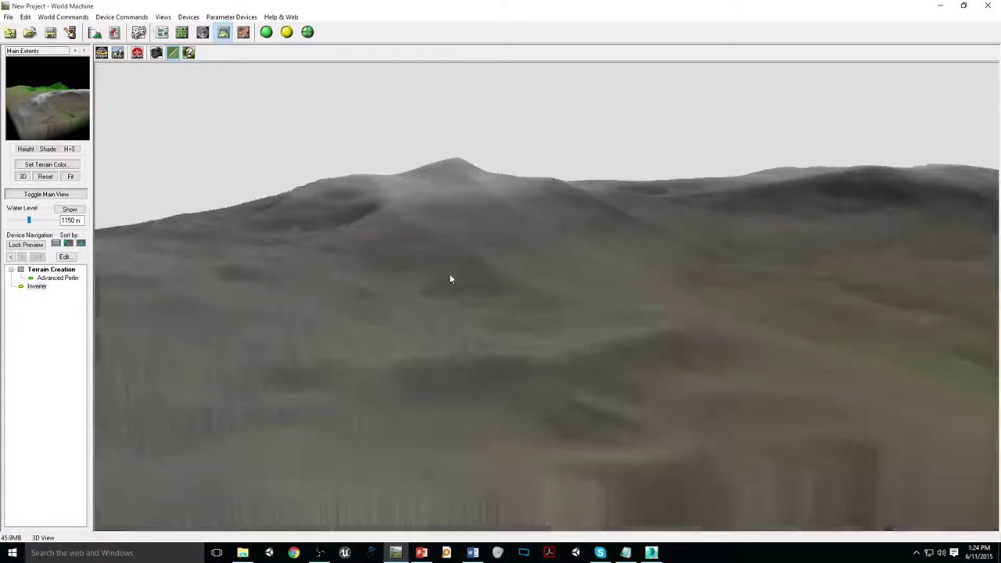
# - Examine the inverted terrain from several angles in the 3D View, and check the Inverter's properties in the Device Workview
pyautogui.moveTo(451, 279); pyautogui.dragTo(497, 213)
pyautogui.moveTo(377, 296); pyautogui.dragTo(532, 185)
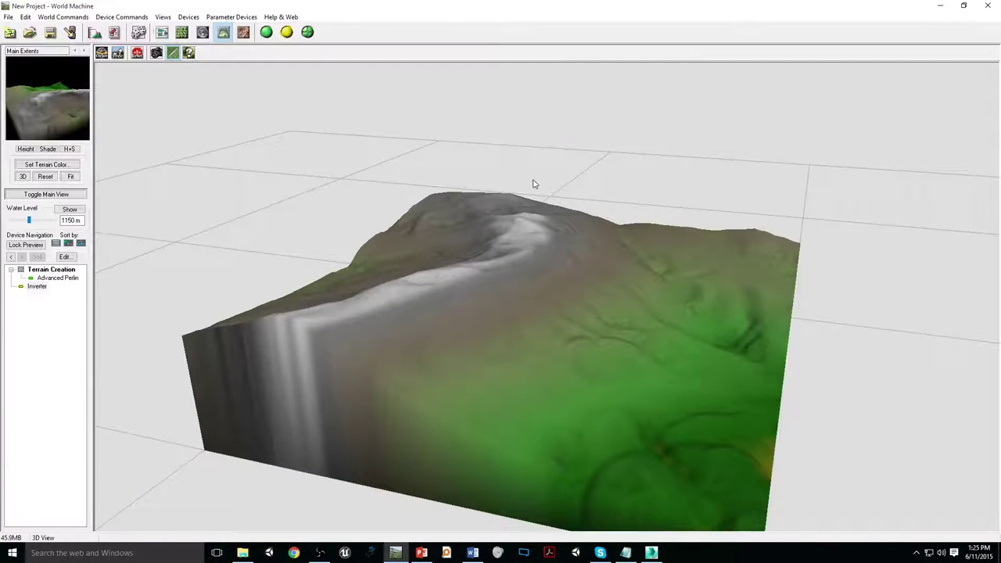
pyautogui.moveTo(540, 310); pyautogui.dragTo(470, 305)
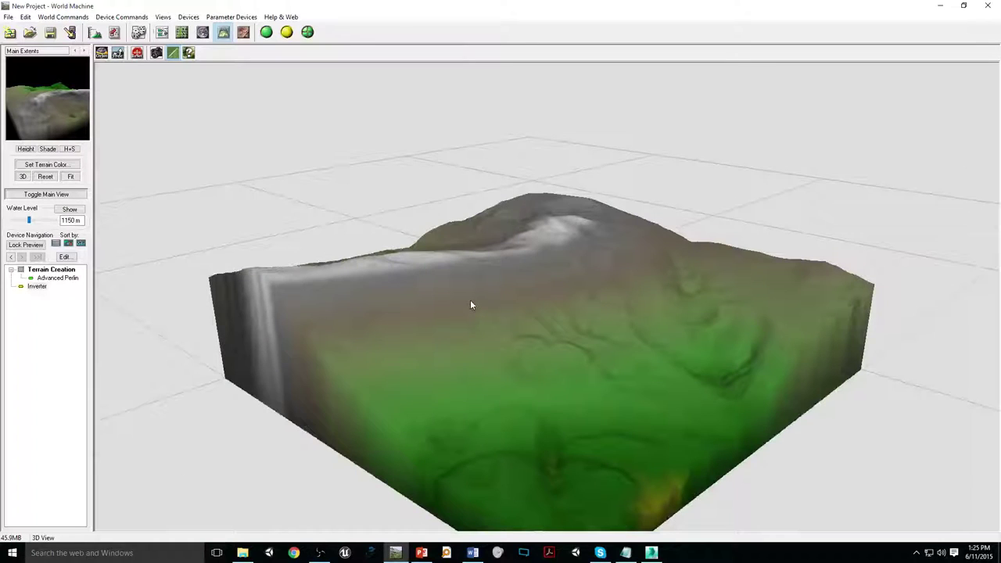
pyautogui.press('Tab')
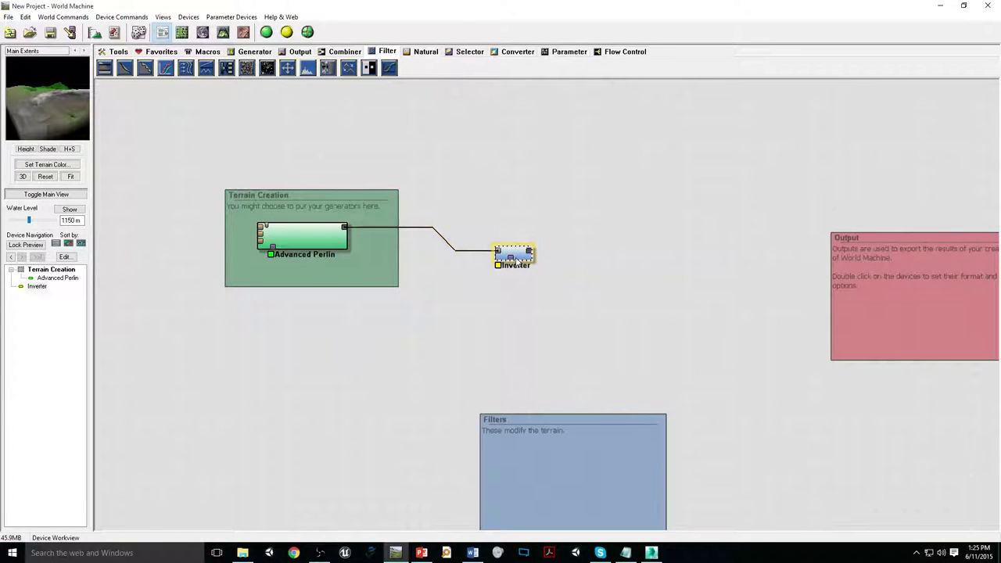
pyautogui.doubleClick(518, 256)
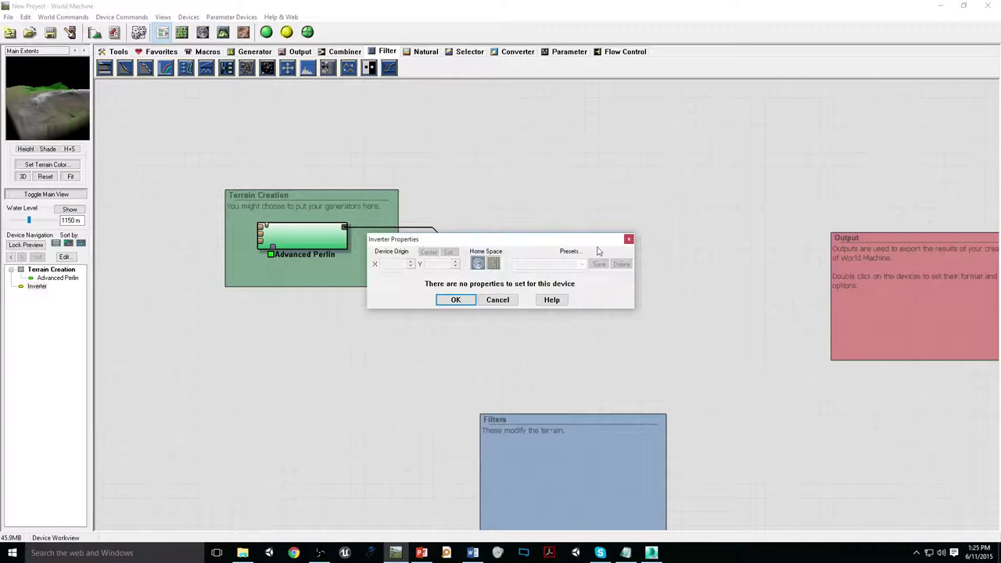
pyautogui.moveTo(623, 243); pyautogui.dragTo(626, 242)
pyautogui.click(631, 238)
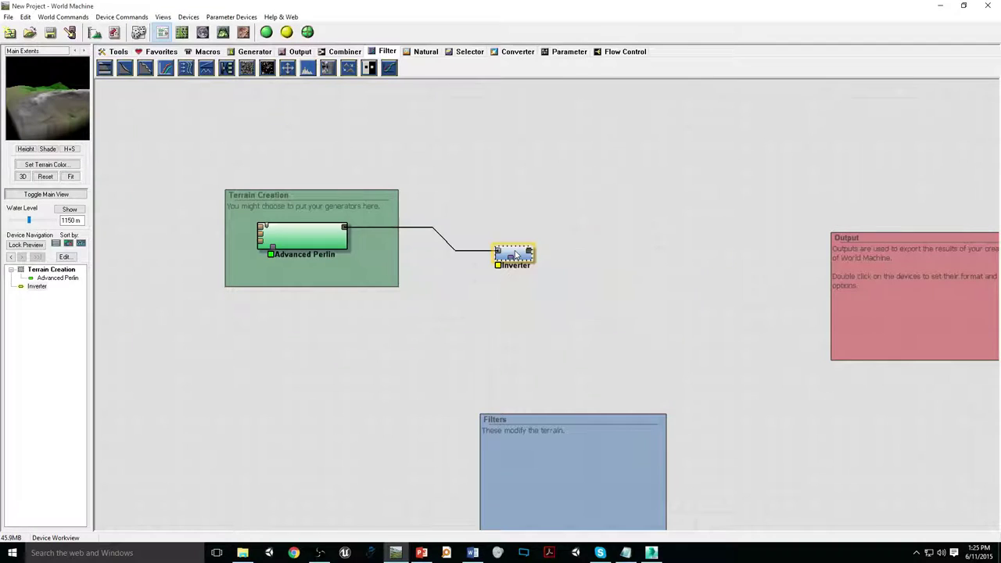
pyautogui.rightClick(514, 253)
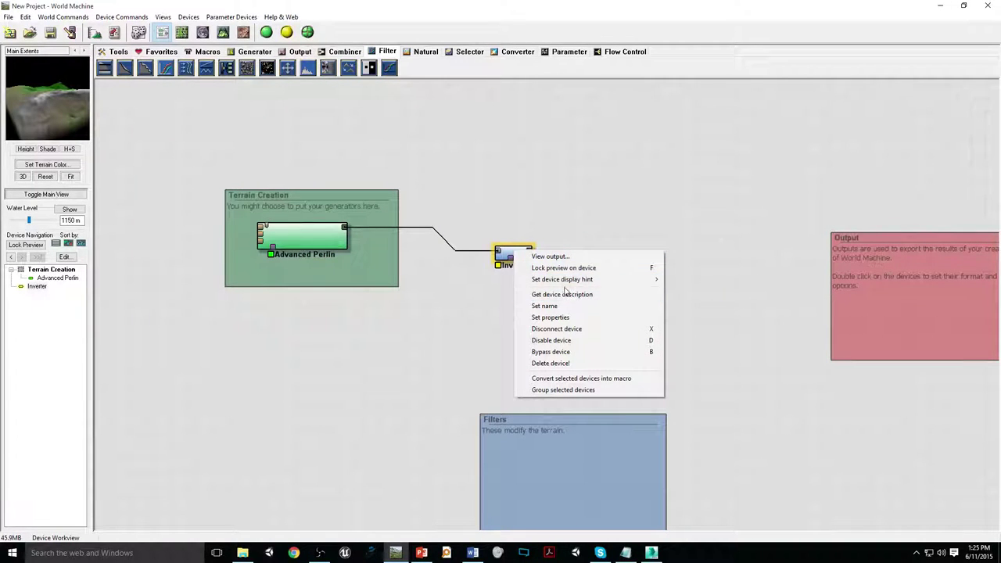
pyautogui.moveTo(564, 283)
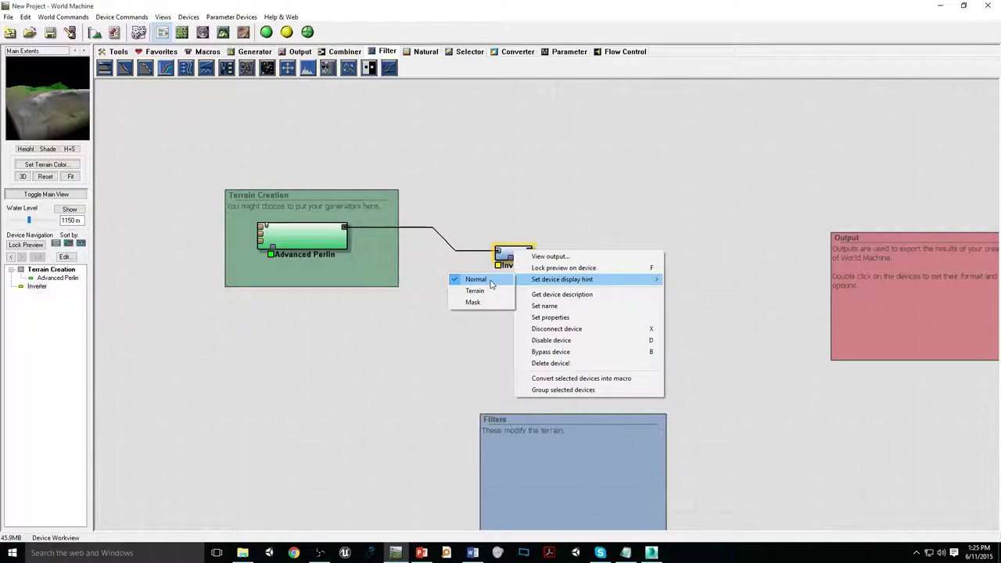
pyautogui.click(474, 302)
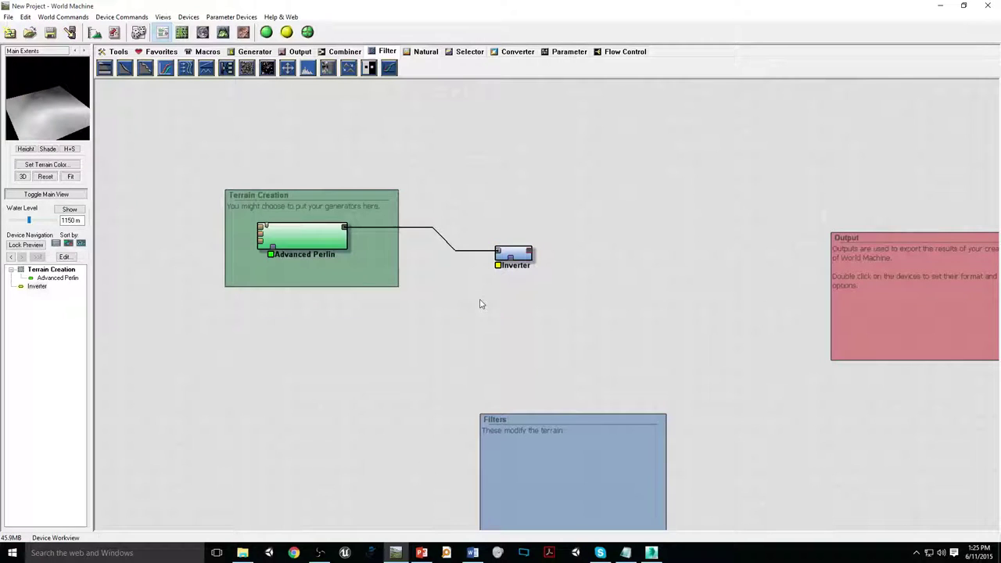
pyautogui.click(223, 32)
pyautogui.moveTo(670, 302); pyautogui.dragTo(367, 352)
# - Return to the Device Workview and delete the Inverter
pyautogui.click(162, 32)
pyautogui.moveTo(607, 203); pyautogui.dragTo(475, 311)
pyautogui.press('Delete')
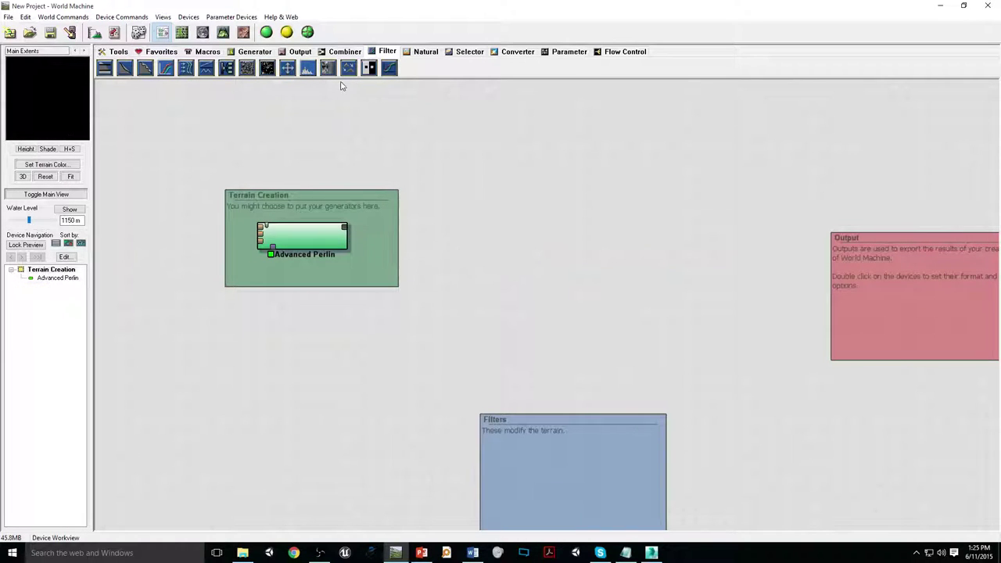
# - Place one Terrace filter inside the Filters group
pyautogui.click(145, 68)
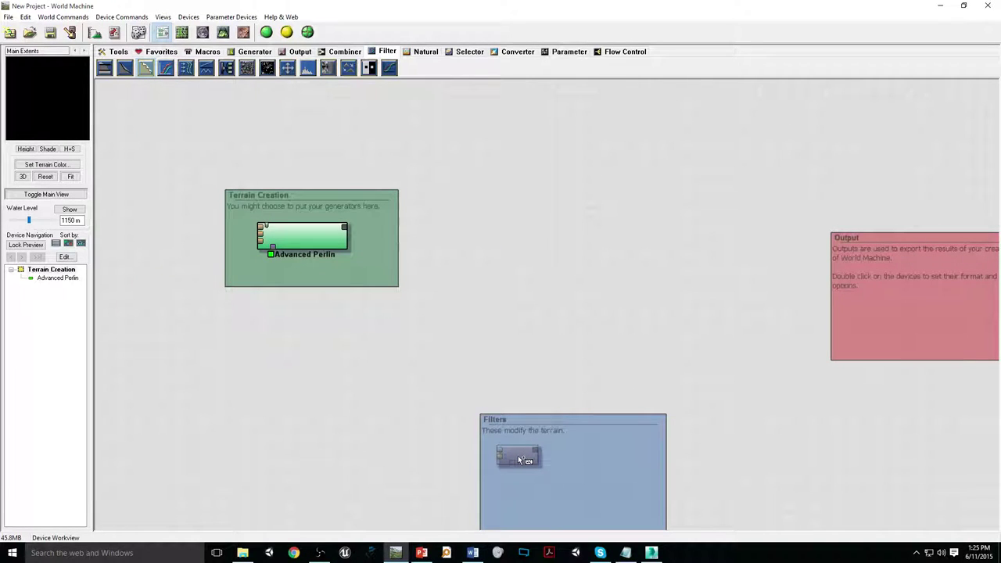
pyautogui.click(518, 459)
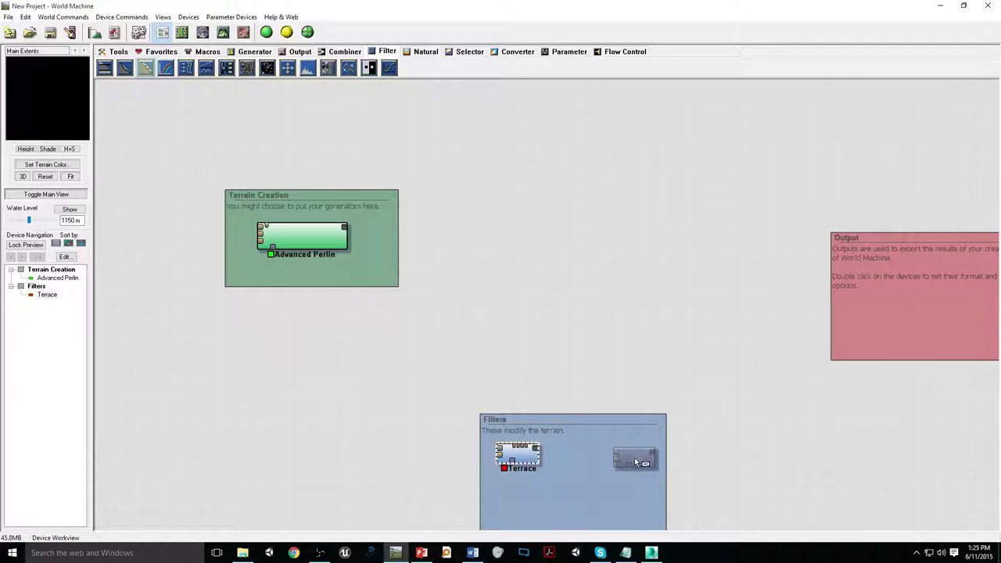
pyautogui.press('Escape')
pyautogui.moveTo(452, 389); pyautogui.dragTo(590, 499)
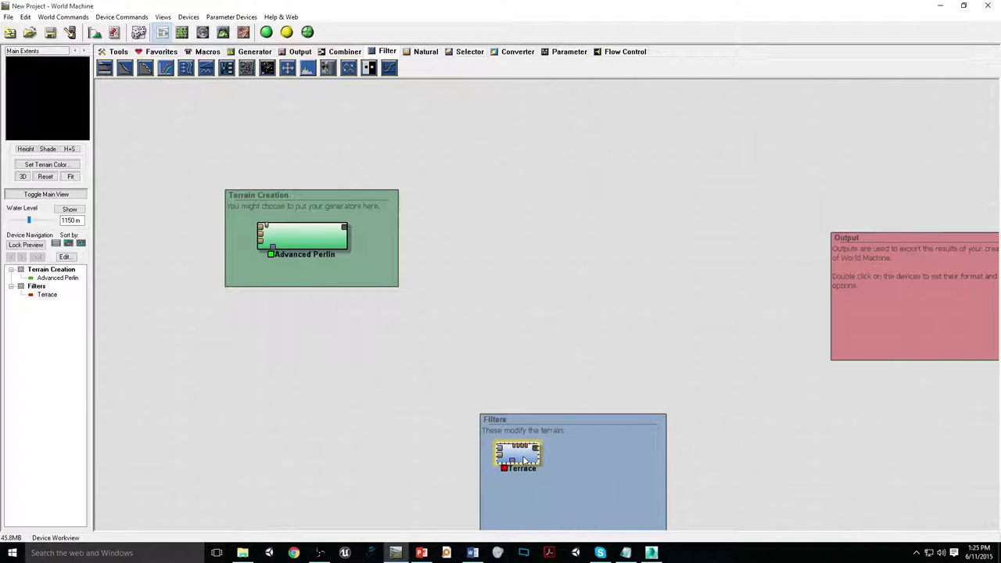
pyautogui.moveTo(524, 461); pyautogui.dragTo(551, 469)
# - Connect the Advanced Perlin's primary output to the Terrace's primary input and preview the Terrace device
pyautogui.click(345, 227)
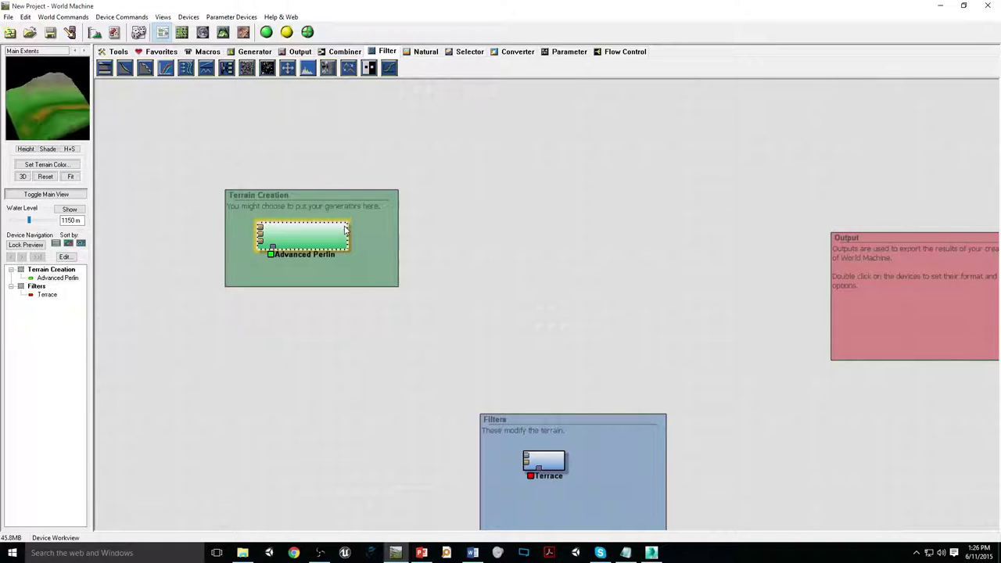
pyautogui.moveTo(346, 228); pyautogui.dragTo(527, 459)
pyautogui.click(549, 462)
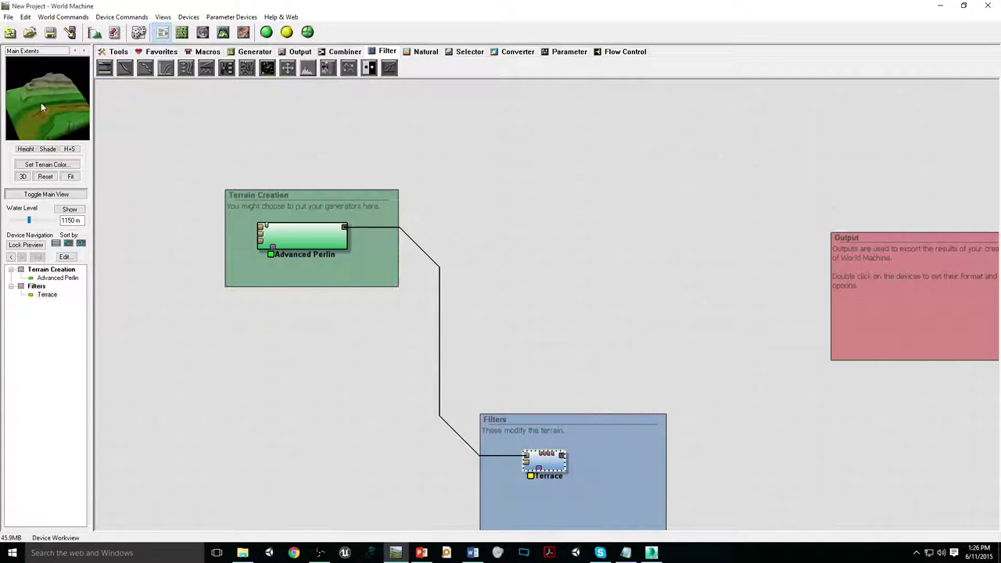
# - Inspect the terraced terrain up close in the 3D View and build the world
pyautogui.moveTo(40, 103); pyautogui.dragTo(48, 111)
pyautogui.click(223, 33)
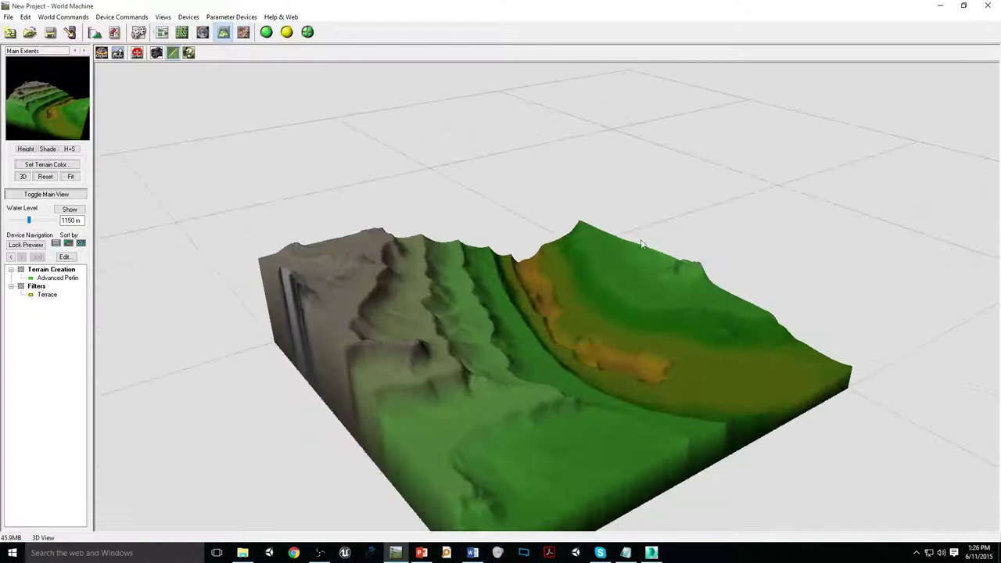
pyautogui.moveTo(641, 244); pyautogui.dragTo(566, 373)
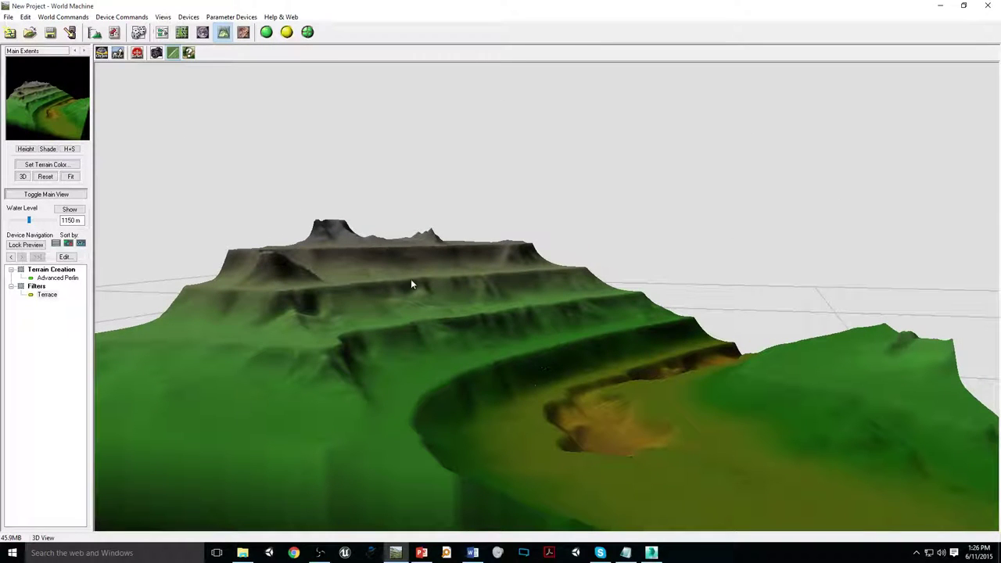
pyautogui.moveTo(412, 285); pyautogui.dragTo(540, 398)
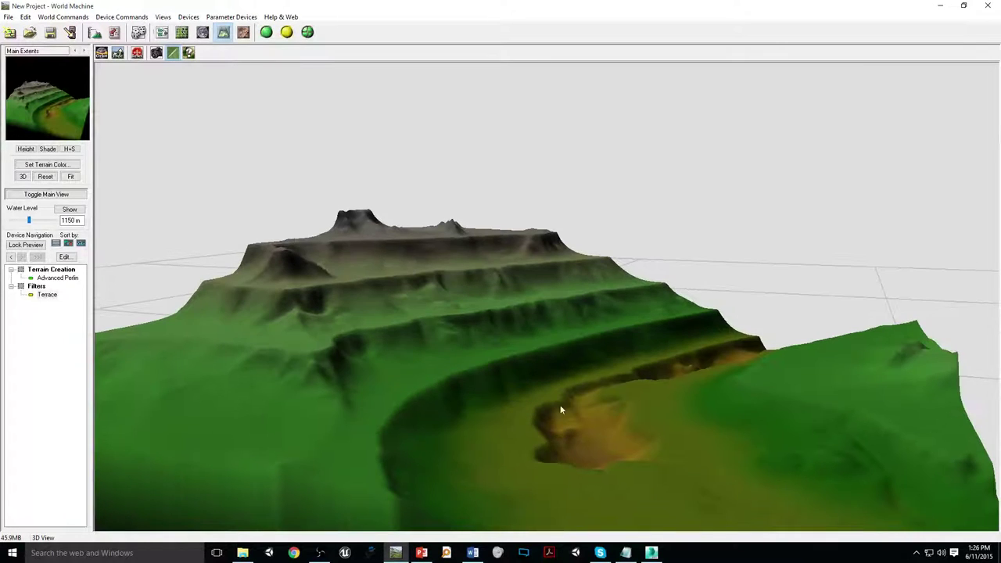
pyautogui.click(266, 31)
pyautogui.moveTo(503, 271); pyautogui.dragTo(492, 382)
pyautogui.scroll(-3, 537, 383)
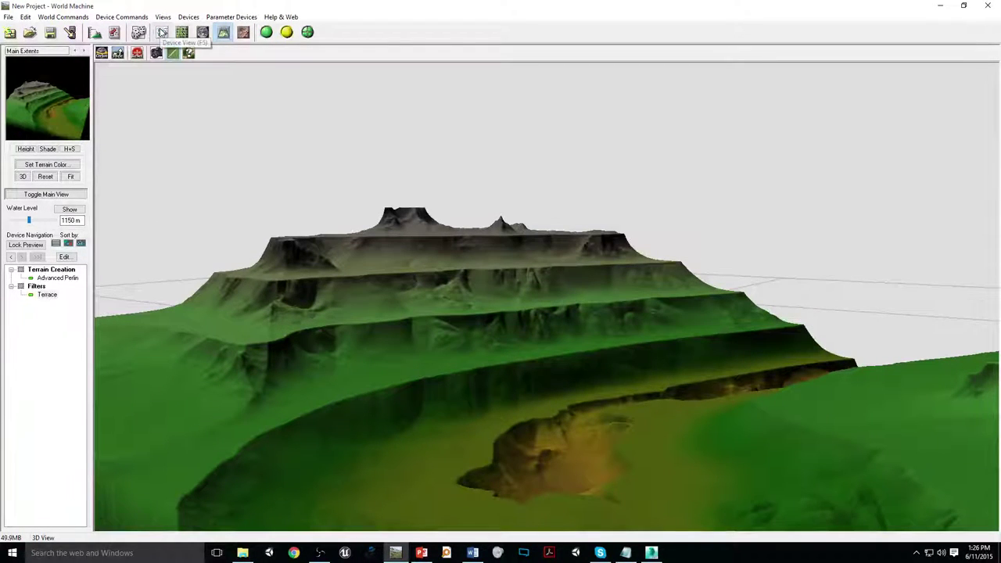
# - Set the Terrace's number of terraces to 3, keeping the Sharp method, and confirm the settings
pyautogui.doubleClick(47, 295)
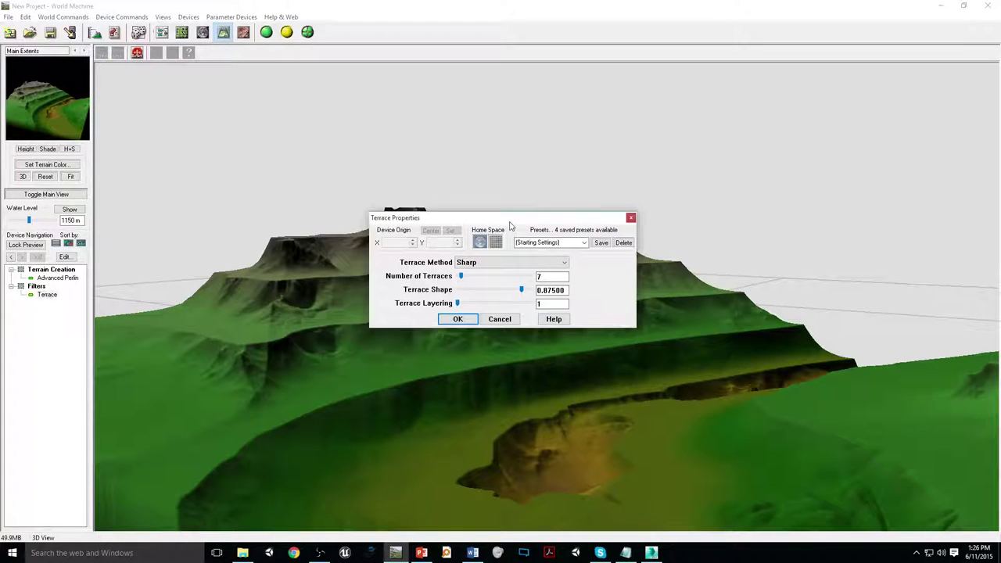
pyautogui.moveTo(510, 219); pyautogui.dragTo(823, 182)
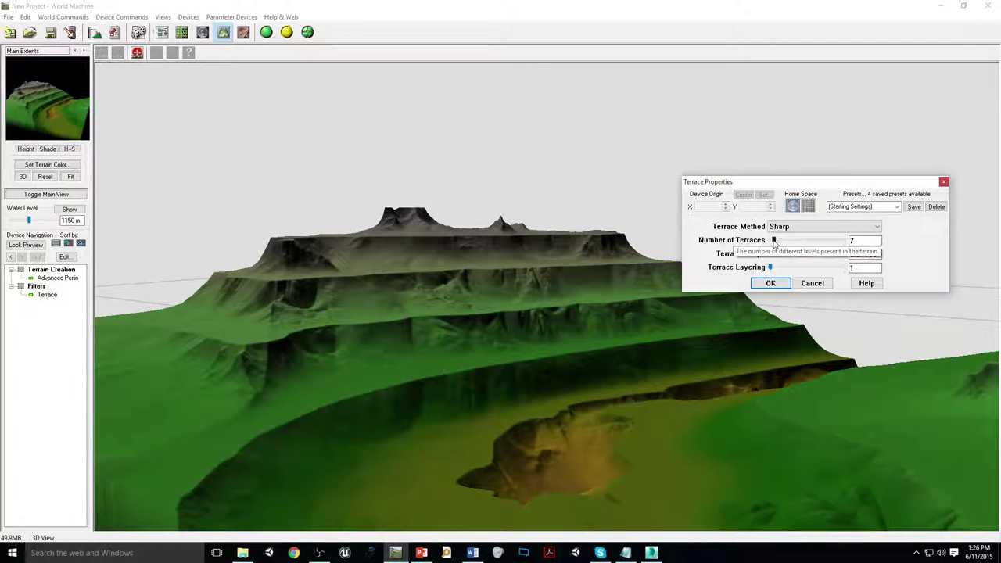
pyautogui.moveTo(774, 242); pyautogui.dragTo(771, 241)
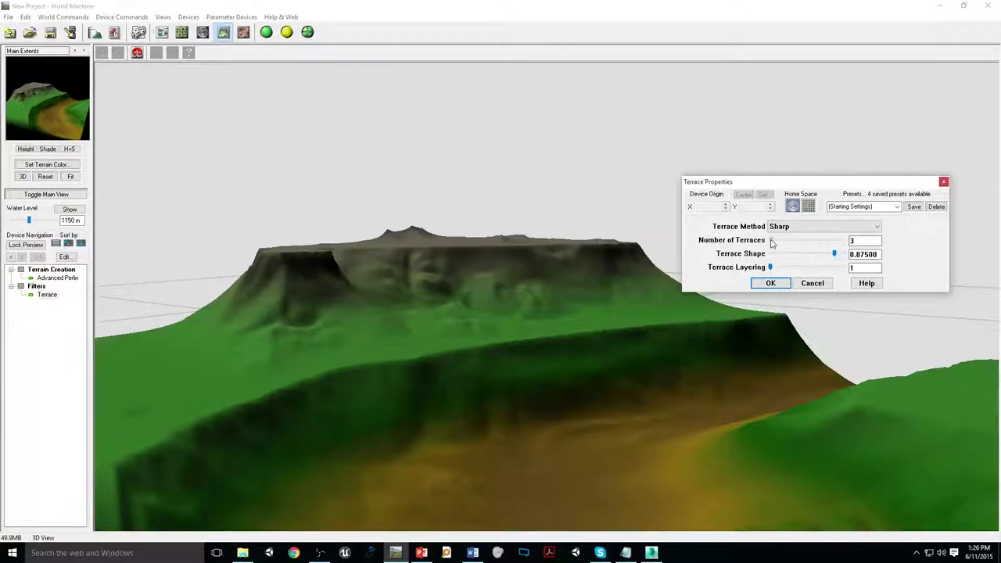
pyautogui.click(771, 283)
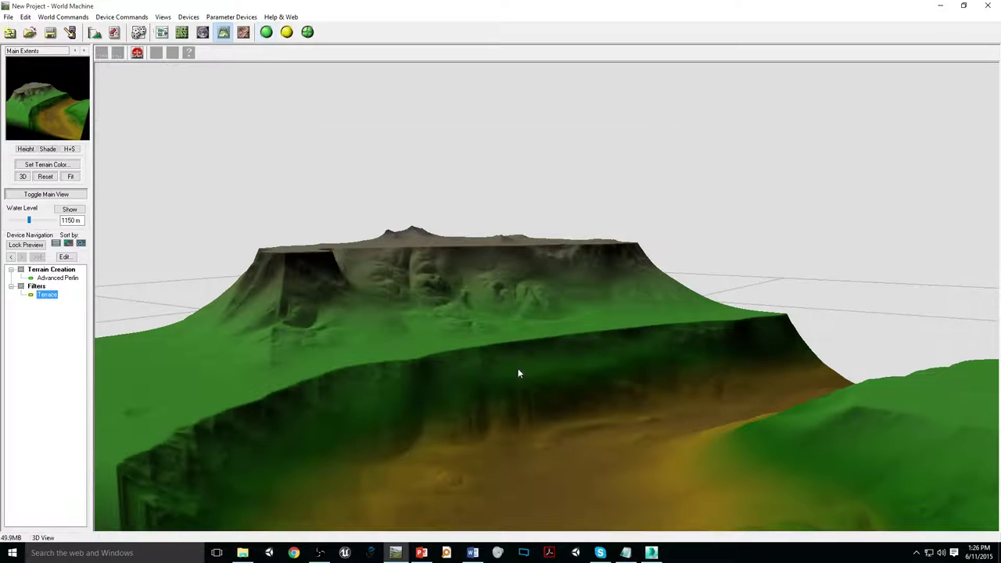
# - Examine the modified terrace terrain in the 3D View, and compare the Advanced Perlin and Terrace previews in the Device Workview
pyautogui.moveTo(518, 374); pyautogui.dragTo(363, 335)
pyautogui.moveTo(661, 409); pyautogui.dragTo(521, 453)
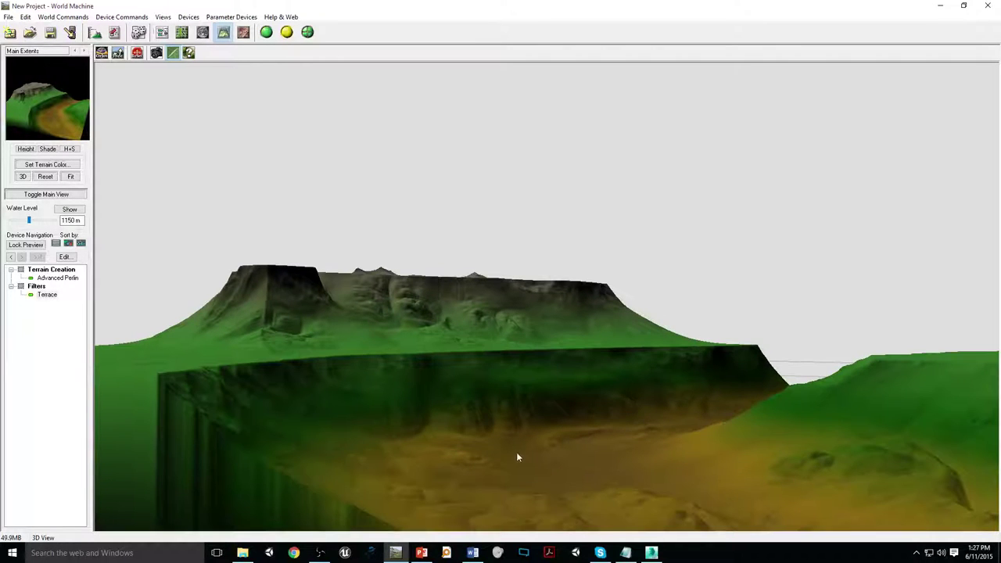
pyautogui.moveTo(736, 415); pyautogui.dragTo(337, 354)
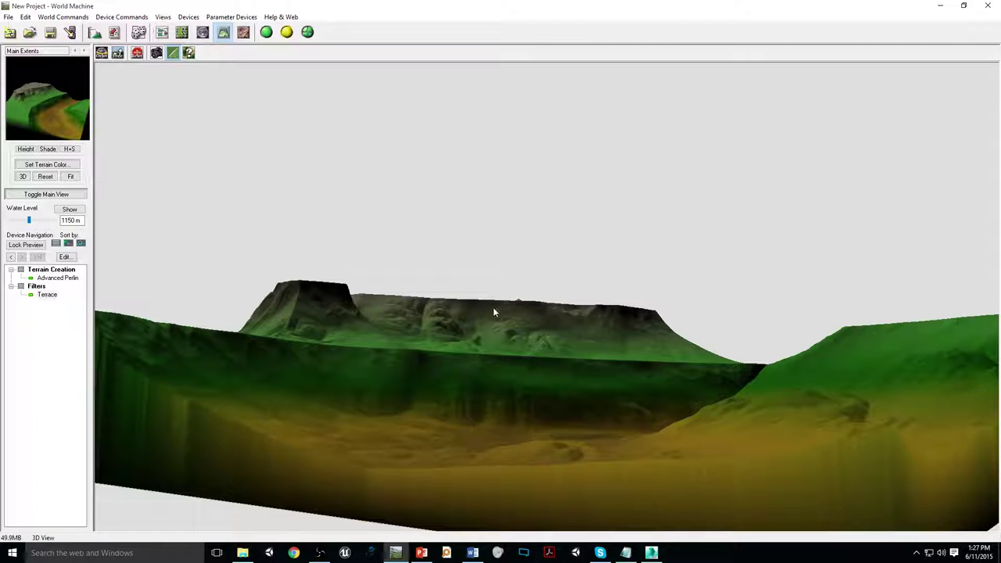
pyautogui.moveTo(616, 379); pyautogui.dragTo(612, 440)
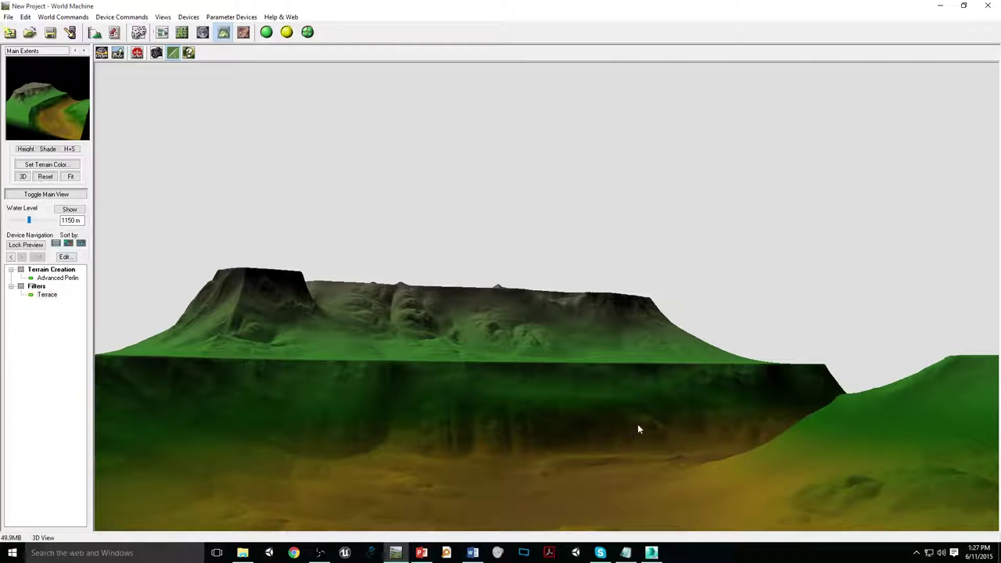
pyautogui.click(164, 32)
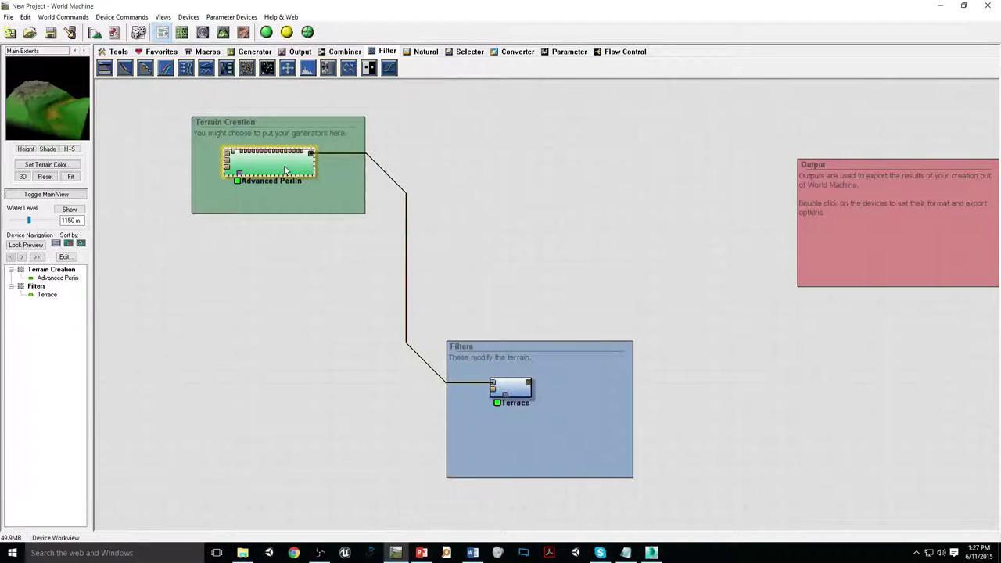
pyautogui.click(516, 391)
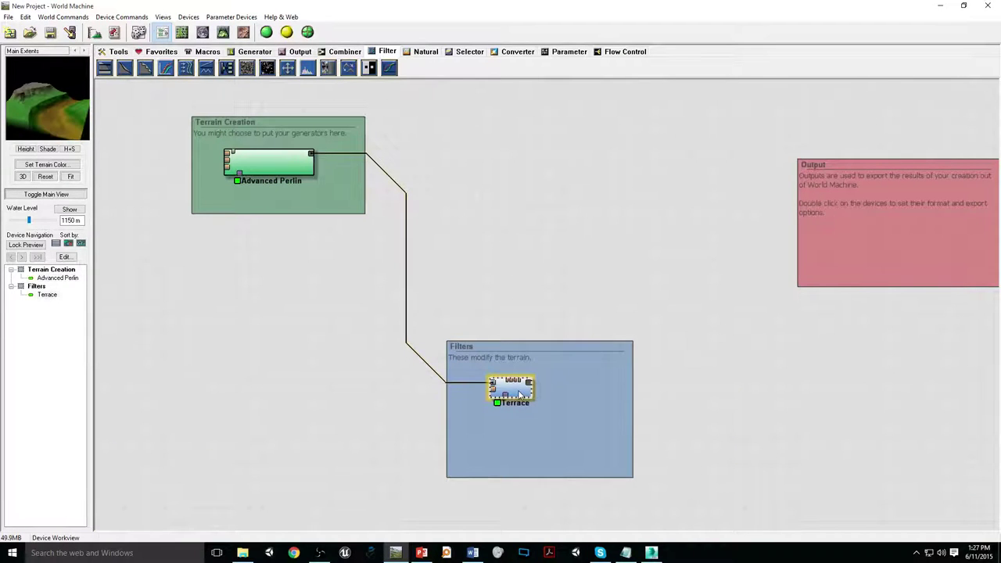
pyautogui.click(270, 163)
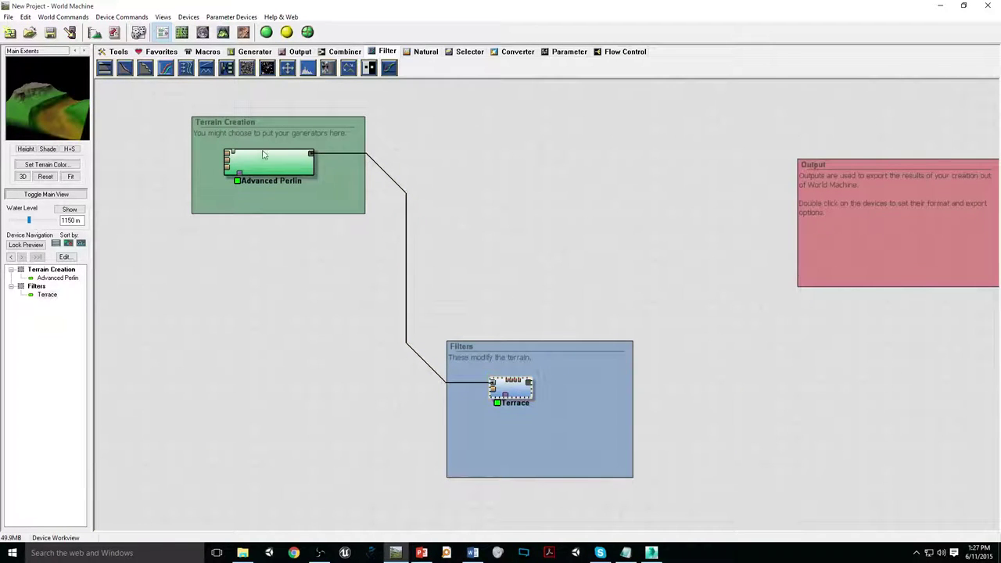
pyautogui.click(507, 395)
pyautogui.moveTo(723, 430); pyautogui.dragTo(676, 433)
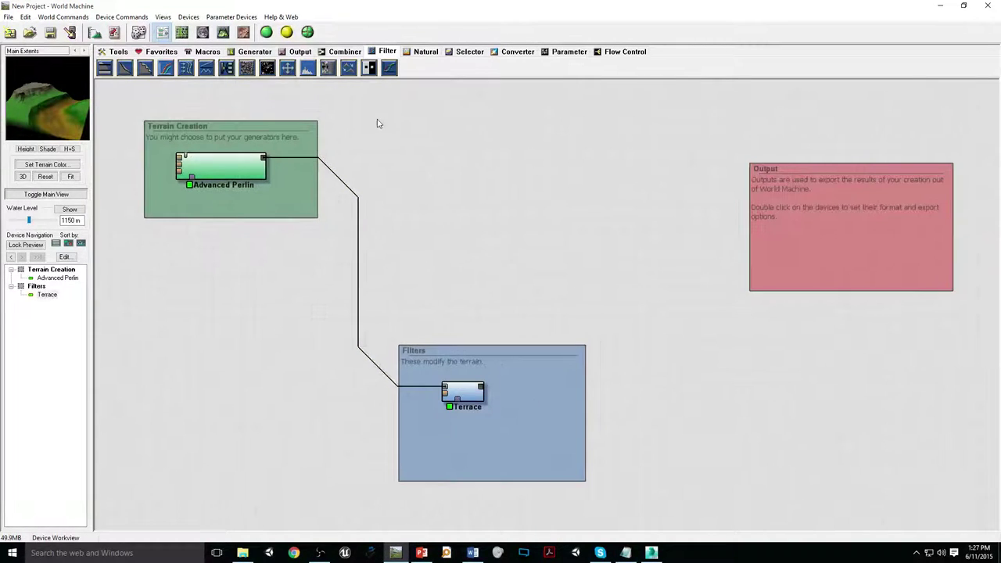
pyautogui.click(473, 553)
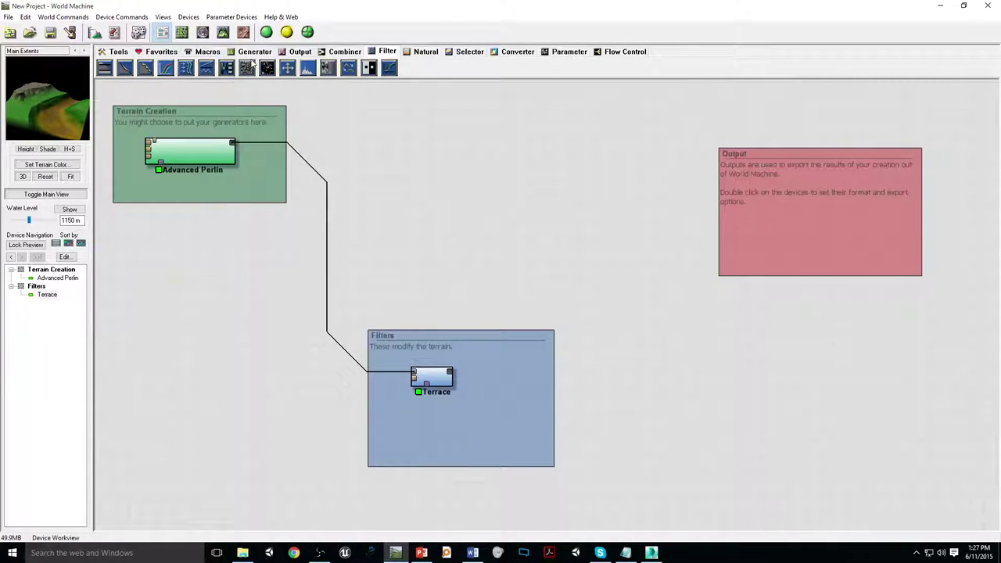
# - Place a Height Output device in the Output group and connect the Terrace's primary output to its primary input
pyautogui.click(295, 52)
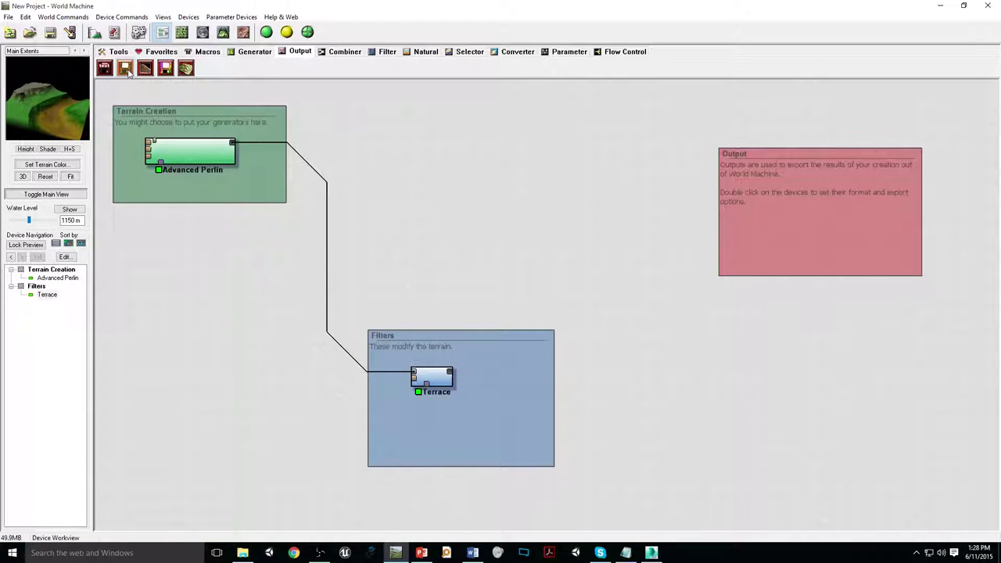
pyautogui.click(128, 70)
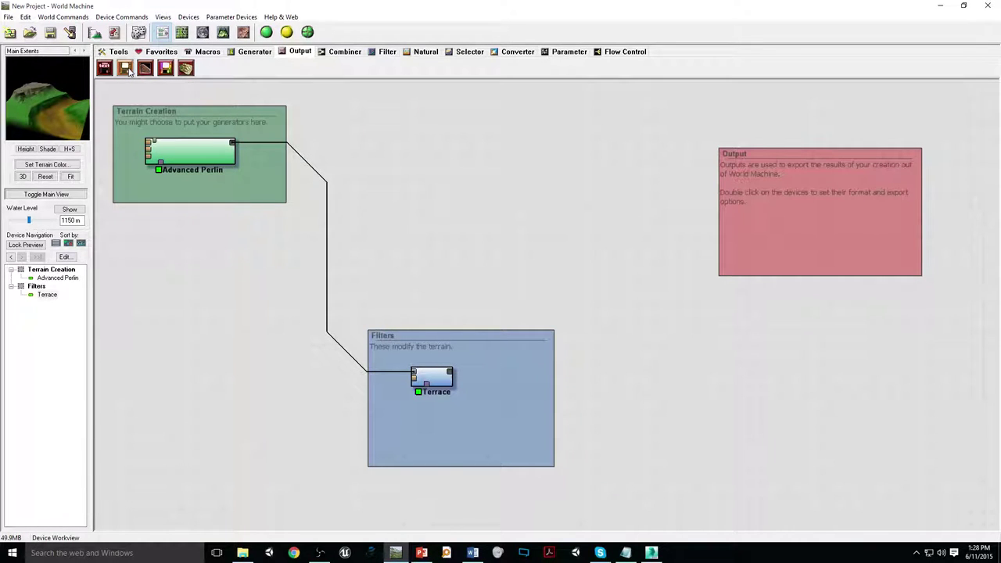
pyautogui.click(127, 68)
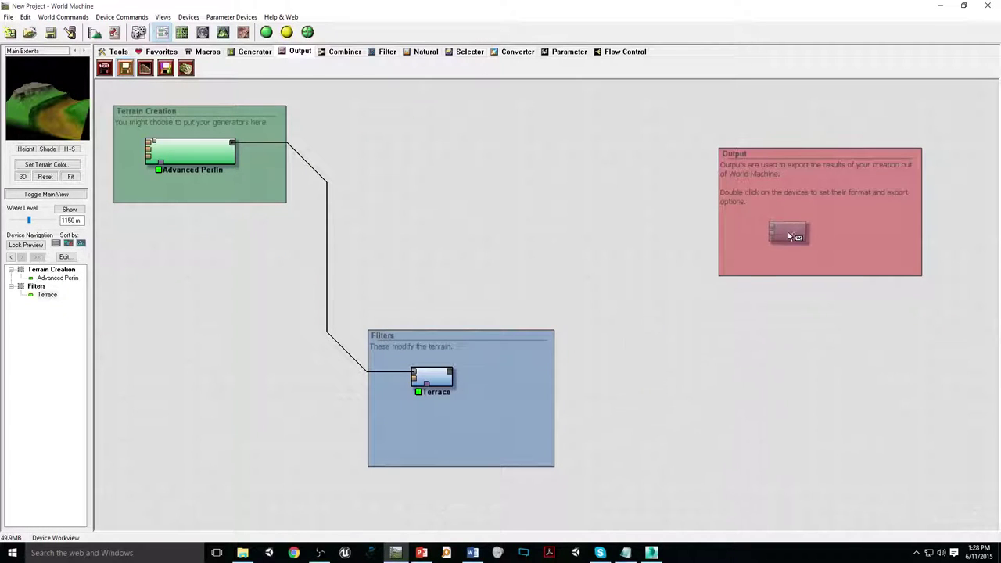
pyautogui.click(794, 235)
pyautogui.moveTo(795, 235)
pyautogui.mouseDown()
pyautogui.moveTo(774, 319)
pyautogui.moveTo(787, 232)
pyautogui.mouseUp()
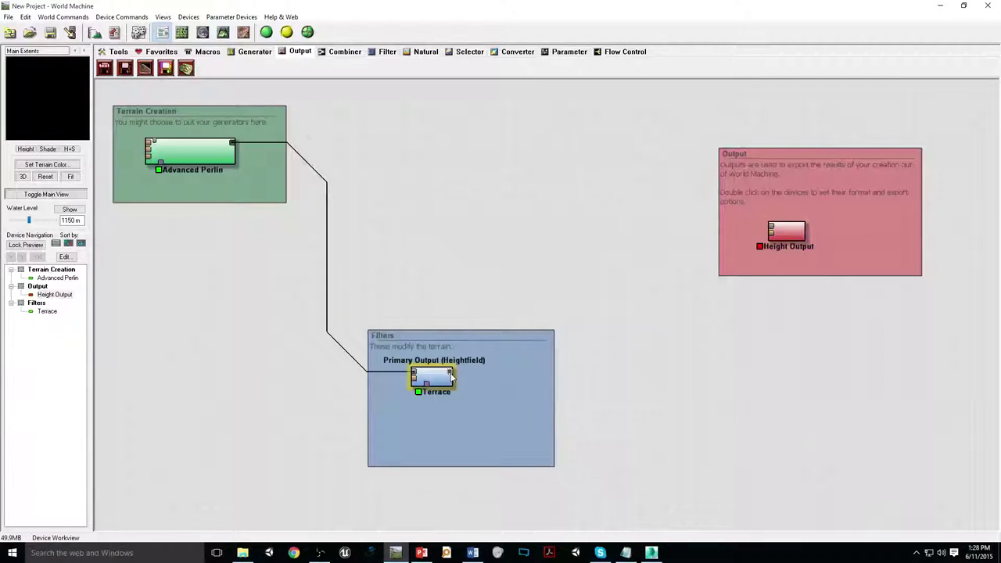
pyautogui.moveTo(452, 377); pyautogui.dragTo(777, 247)
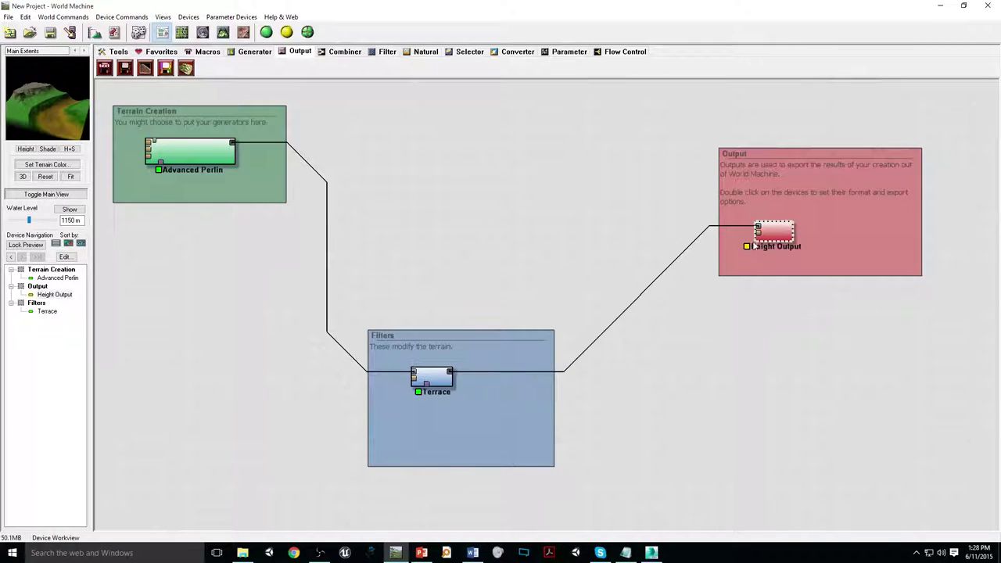
# - Set the Height Output's file format to high-precision PNG
pyautogui.doubleClick(778, 234)
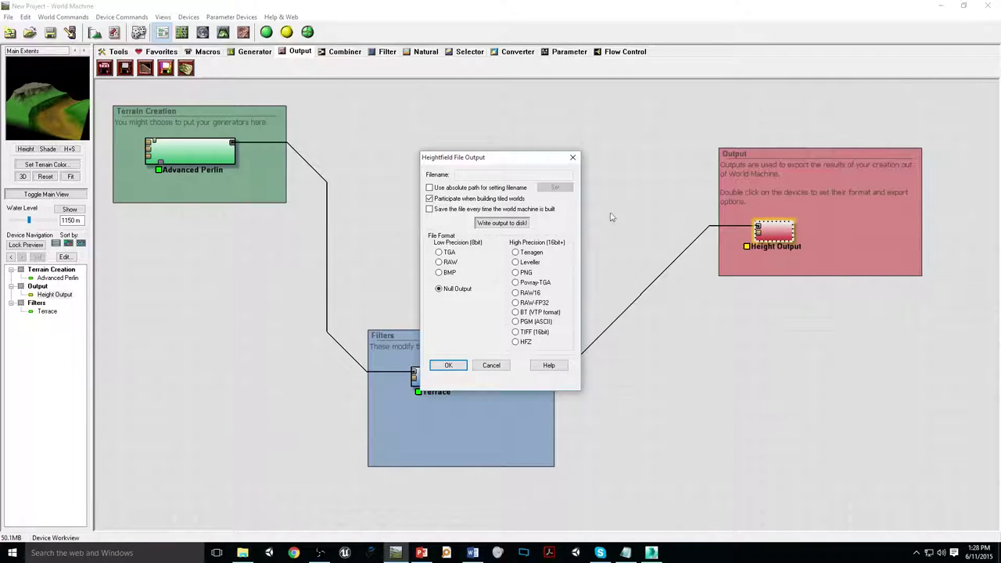
pyautogui.moveTo(440, 165); pyautogui.dragTo(395, 142)
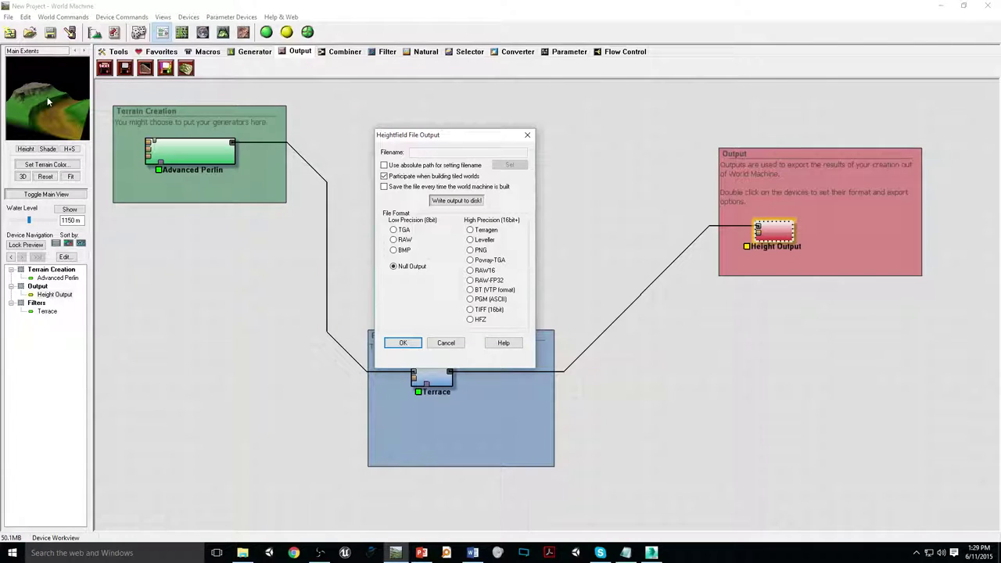
pyautogui.moveTo(47, 99)
pyautogui.mouseDown()
pyautogui.moveTo(86, 134)
pyautogui.moveTo(54, 109)
pyautogui.mouseUp()
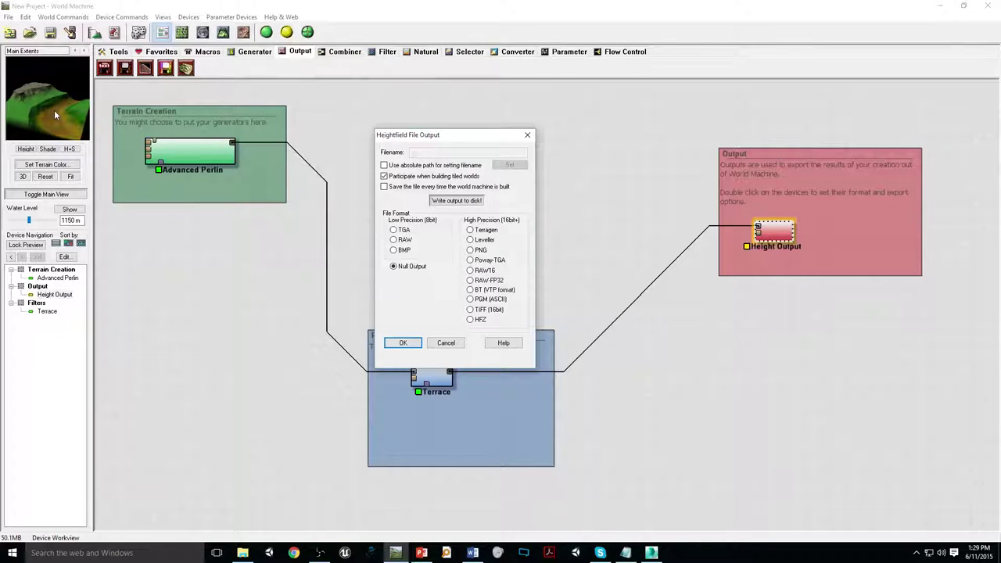
pyautogui.moveTo(39, 92); pyautogui.dragTo(58, 117)
pyautogui.moveTo(53, 104)
pyautogui.mouseDown()
pyautogui.moveTo(40, 117)
pyautogui.moveTo(53, 119)
pyautogui.mouseUp()
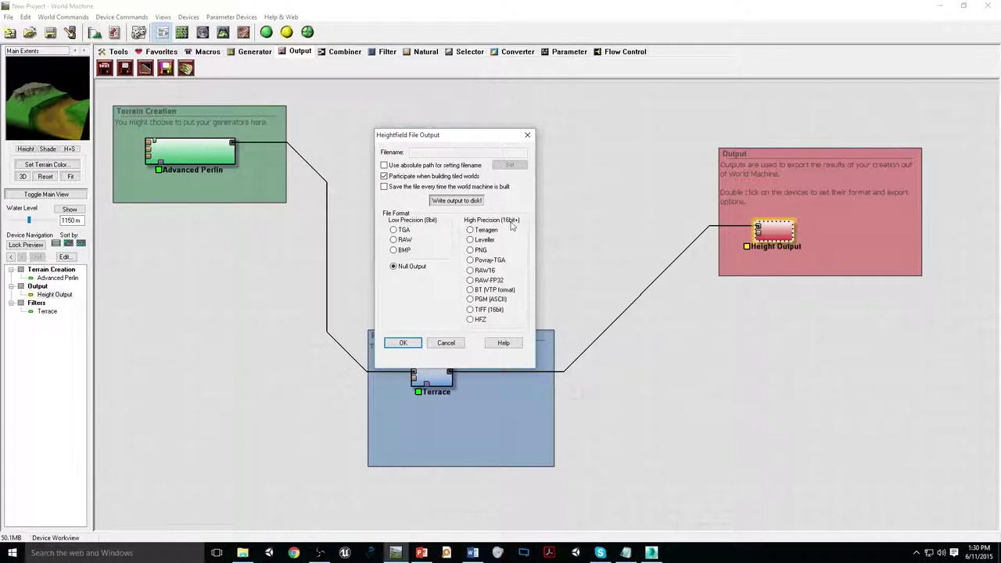
pyautogui.click(471, 251)
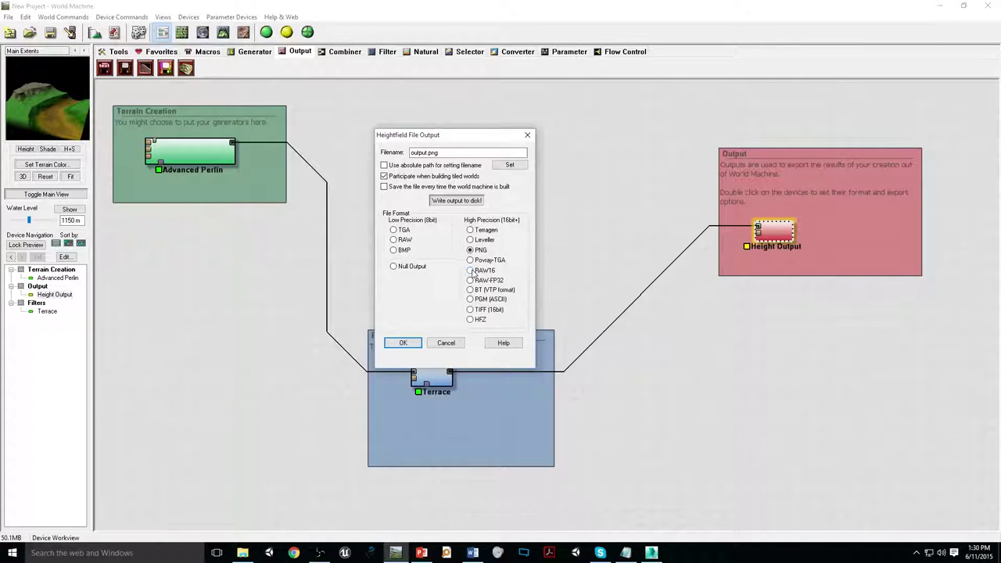
pyautogui.click(471, 270)
pyautogui.click(470, 251)
# - Set the height output file's name to 01_Tutorial_Terrain_Height as a PNG in the World Machine Documents folder
pyautogui.click(507, 166)
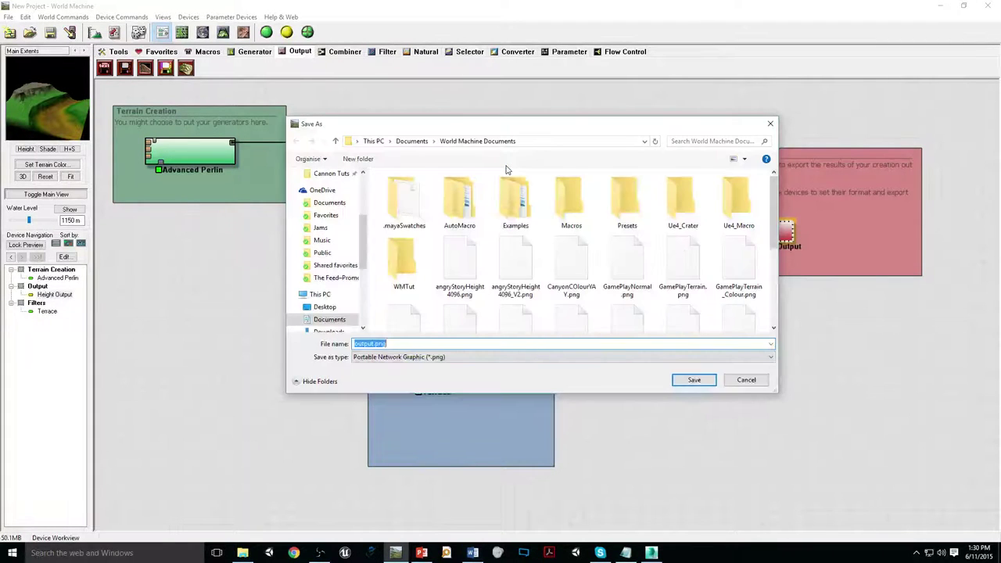
pyautogui.write('Tutorial')
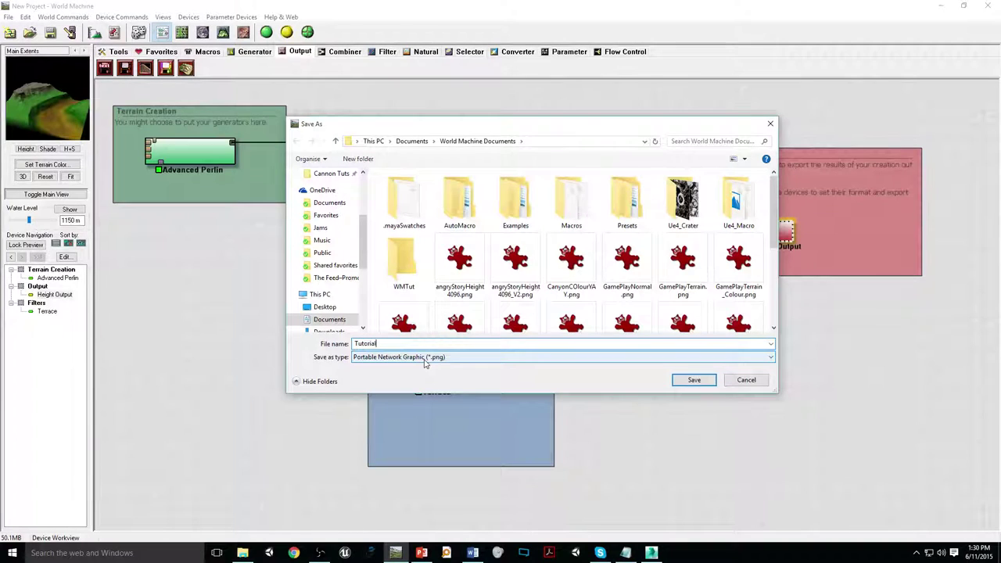
pyautogui.write('_Terra')
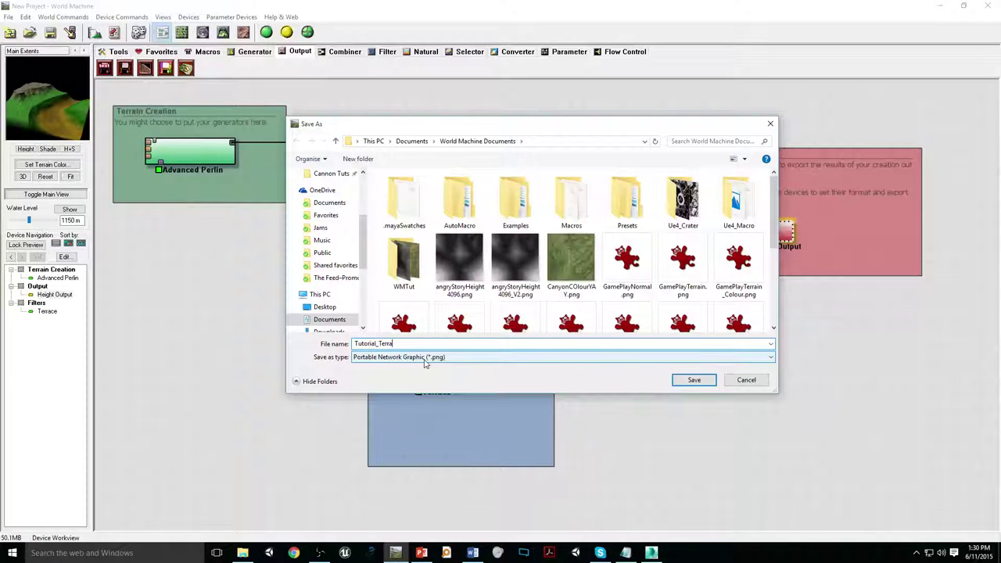
pyautogui.write('in_Height')
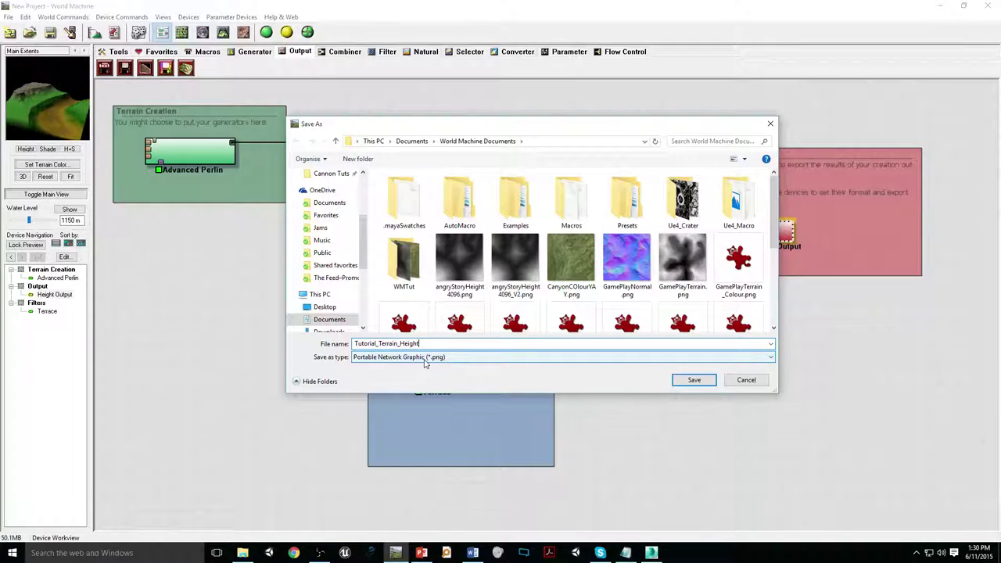
pyautogui.press('Home')
pyautogui.write('01_')
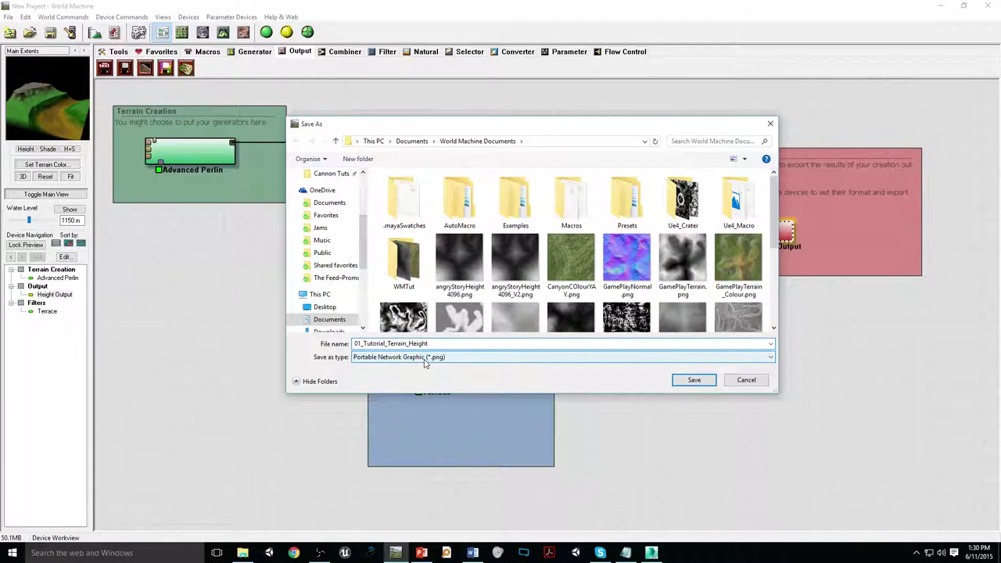
pyautogui.click(694, 379)
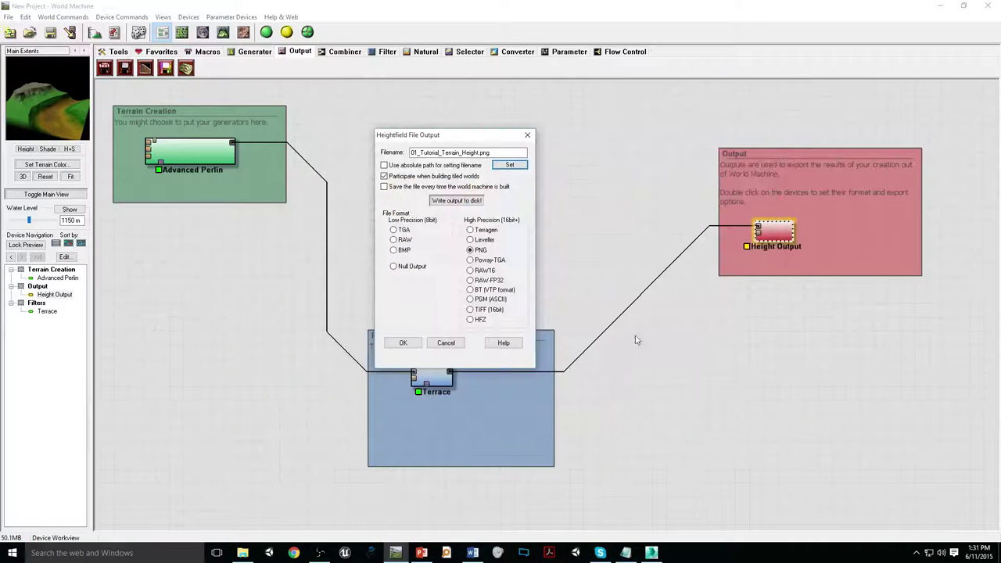
# - Write the height output to disk, building the world for the export, and confirm the output settings
pyautogui.moveTo(489, 139); pyautogui.dragTo(598, 151)
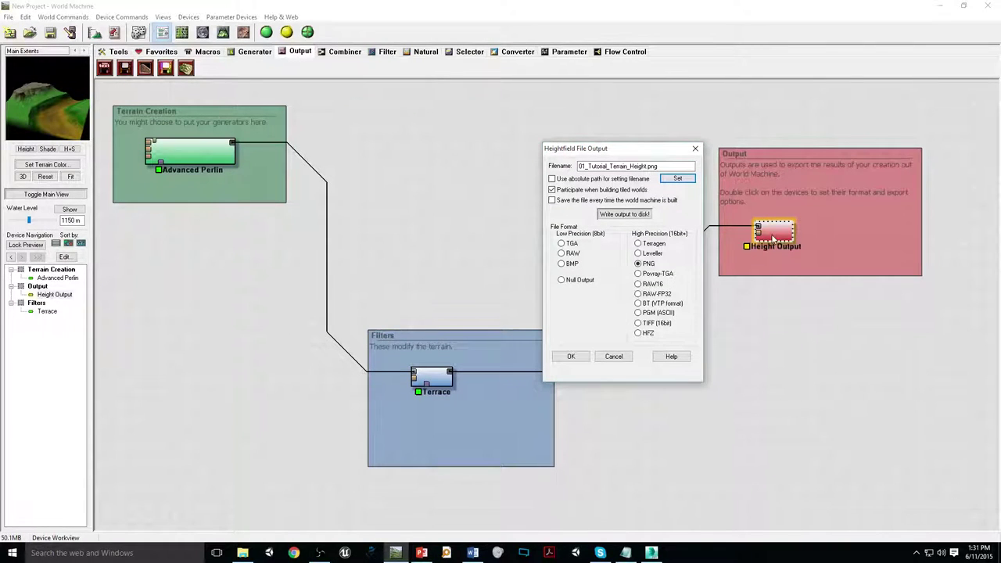
pyautogui.click(624, 215)
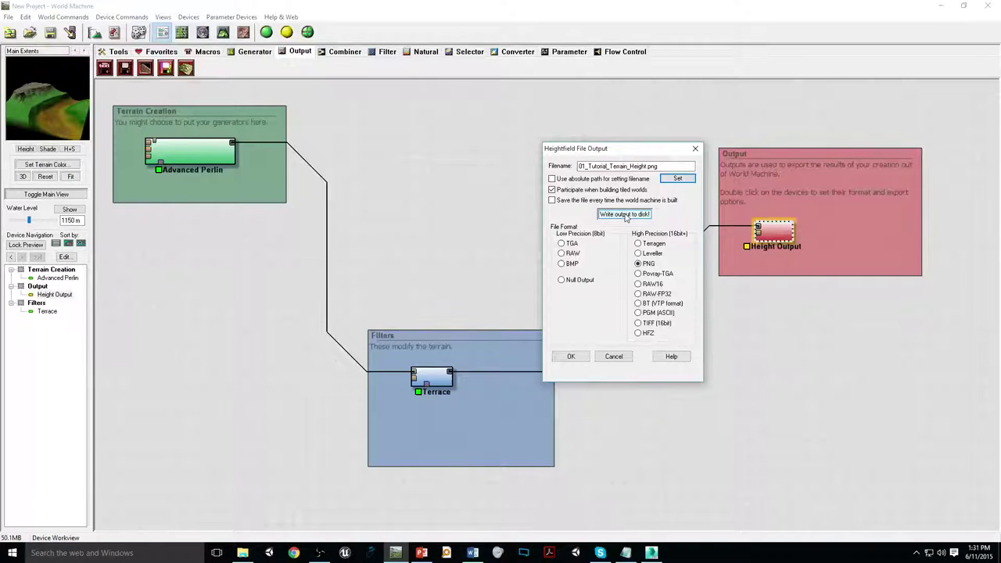
pyautogui.click(625, 214)
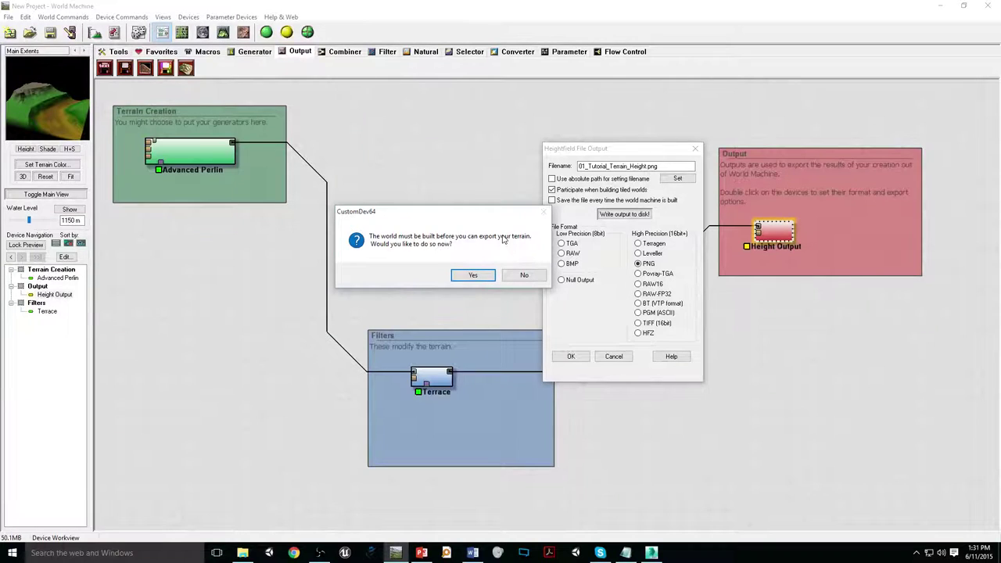
pyautogui.click(473, 276)
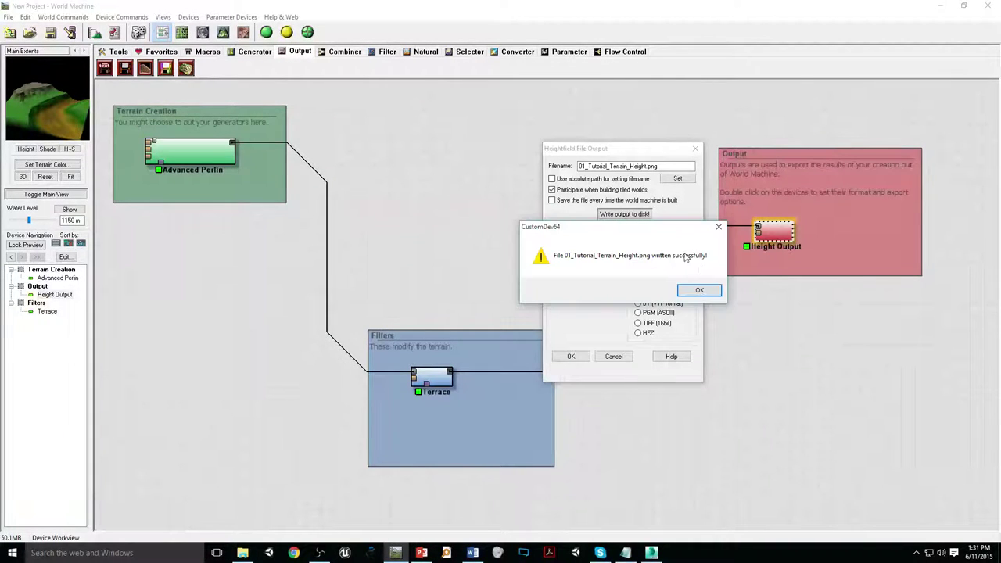
pyautogui.click(694, 292)
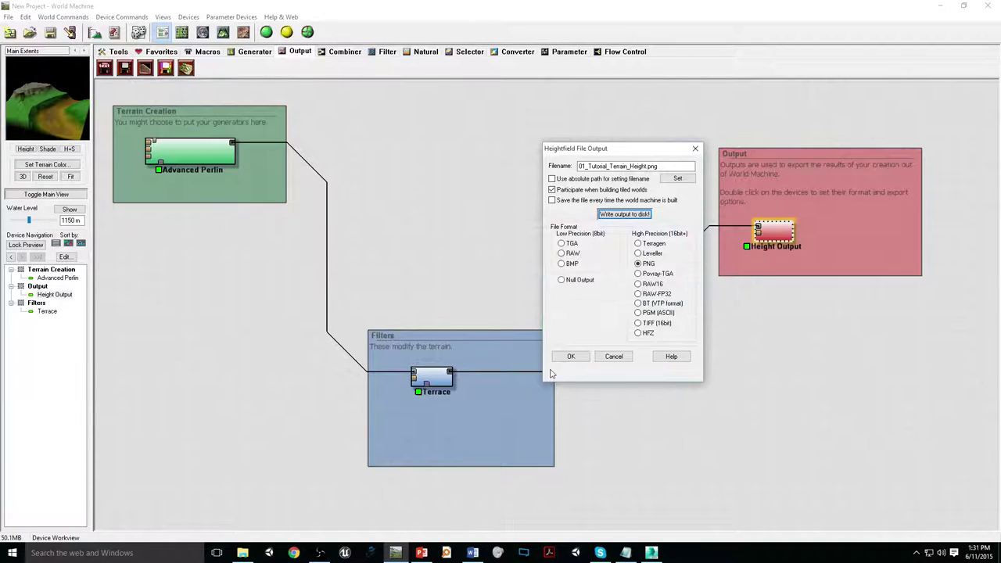
pyautogui.click(570, 356)
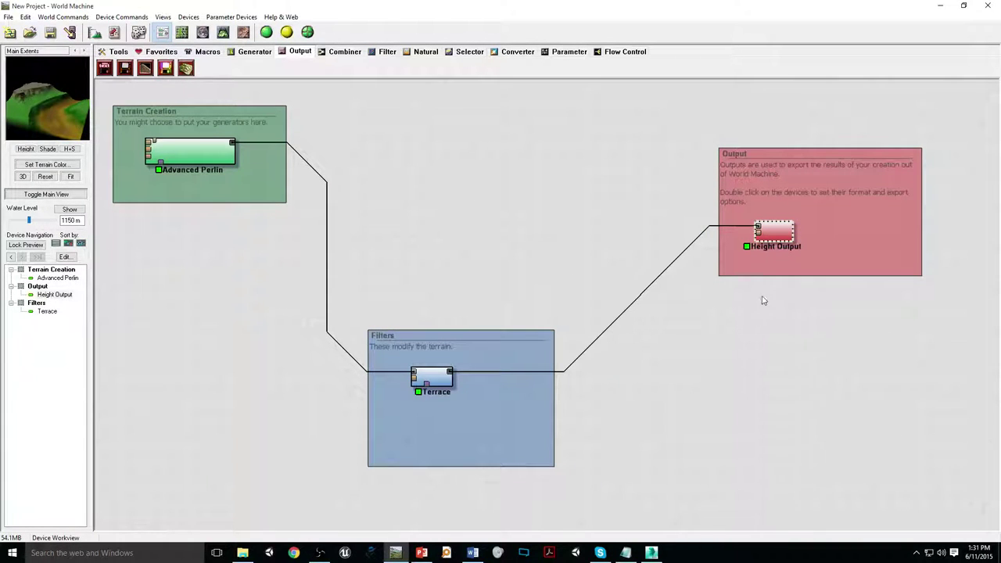
# - Insert an Erosion device into the connection between the Terrace and the Height Output in the Device Workview
pyautogui.click(223, 32)
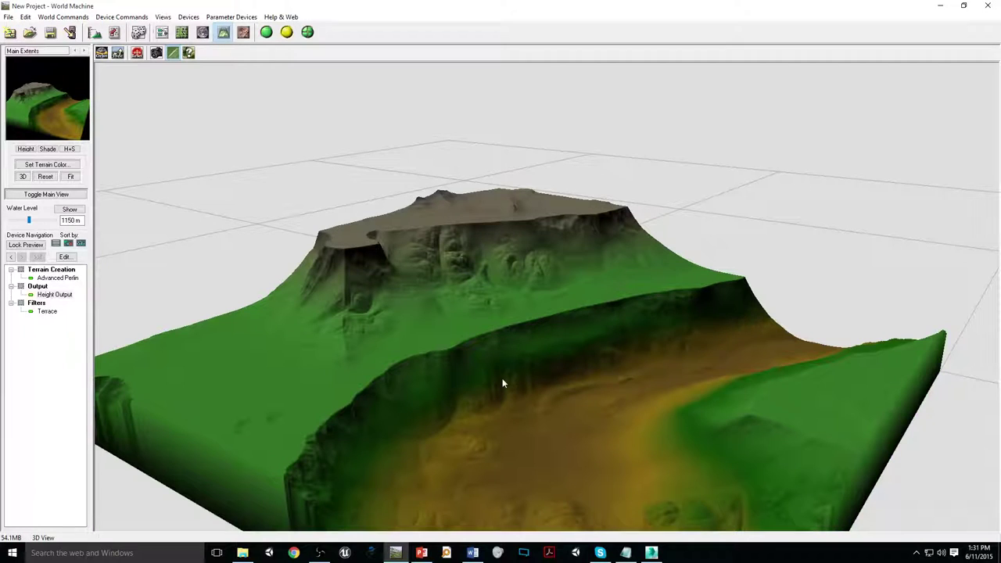
pyautogui.moveTo(502, 380); pyautogui.dragTo(488, 339)
pyautogui.press('F5')
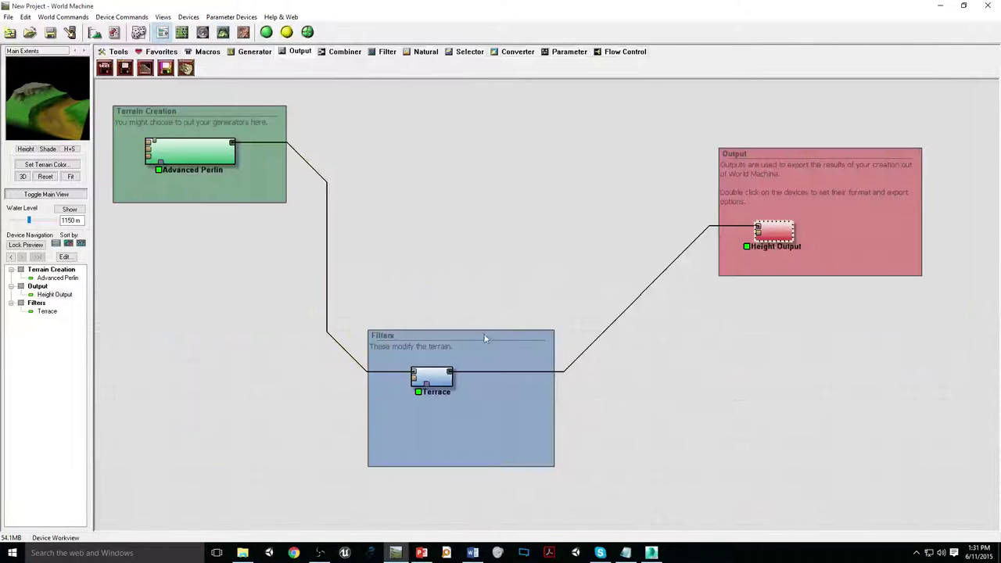
pyautogui.click(426, 52)
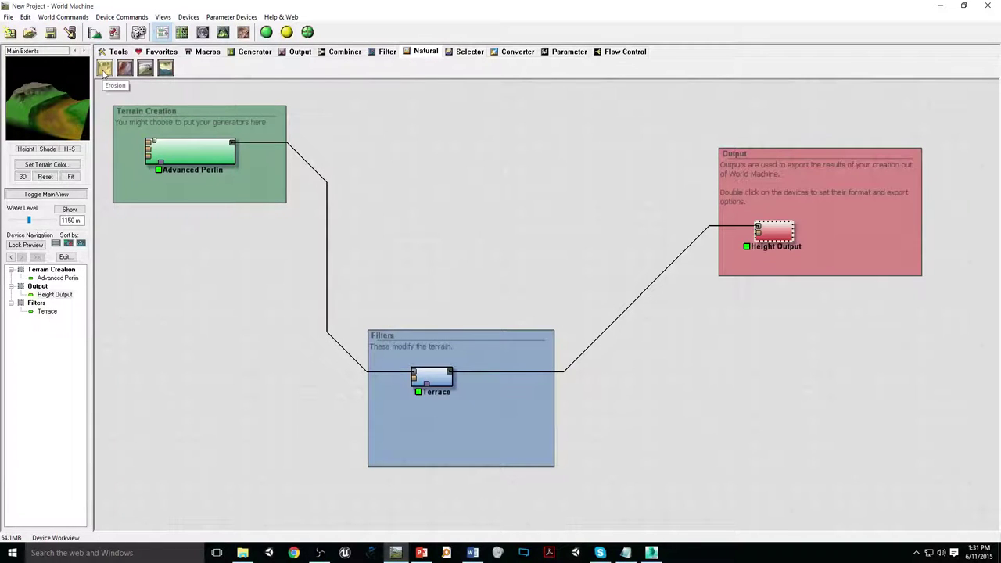
pyautogui.moveTo(104, 70); pyautogui.dragTo(636, 301)
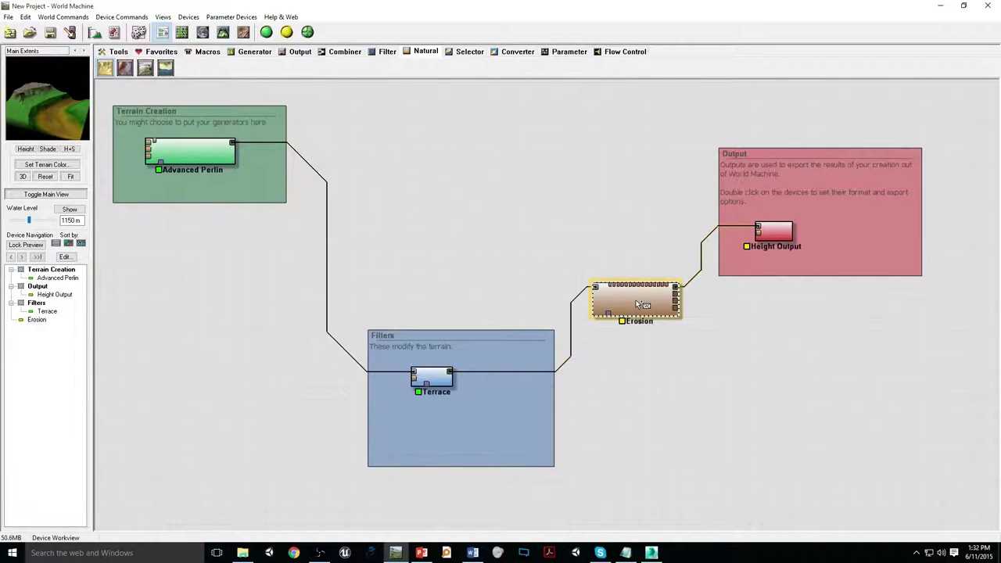
pyautogui.hotkey('ctrl', 'c')
pyautogui.hotkey('ctrl', 'v')
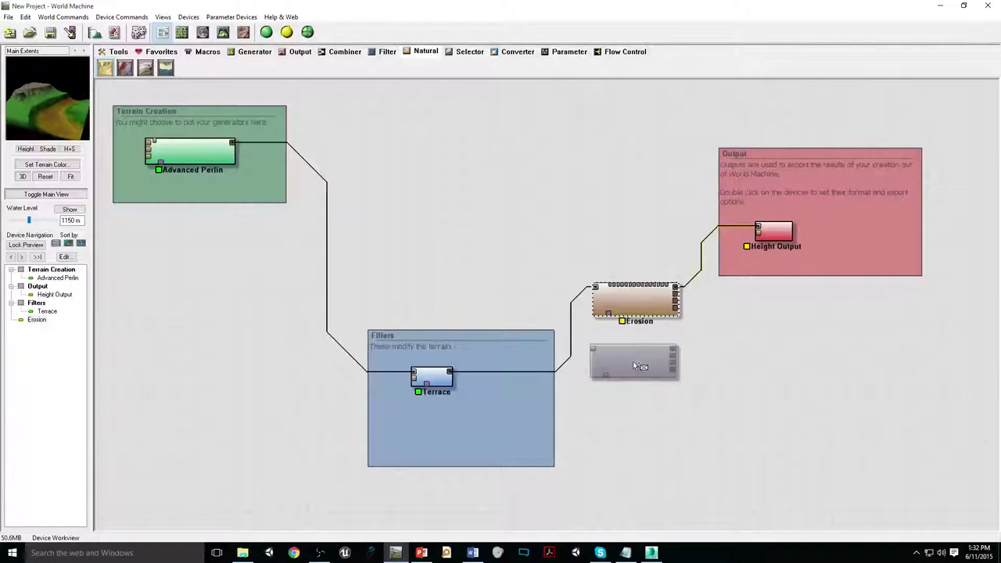
pyautogui.press('Escape')
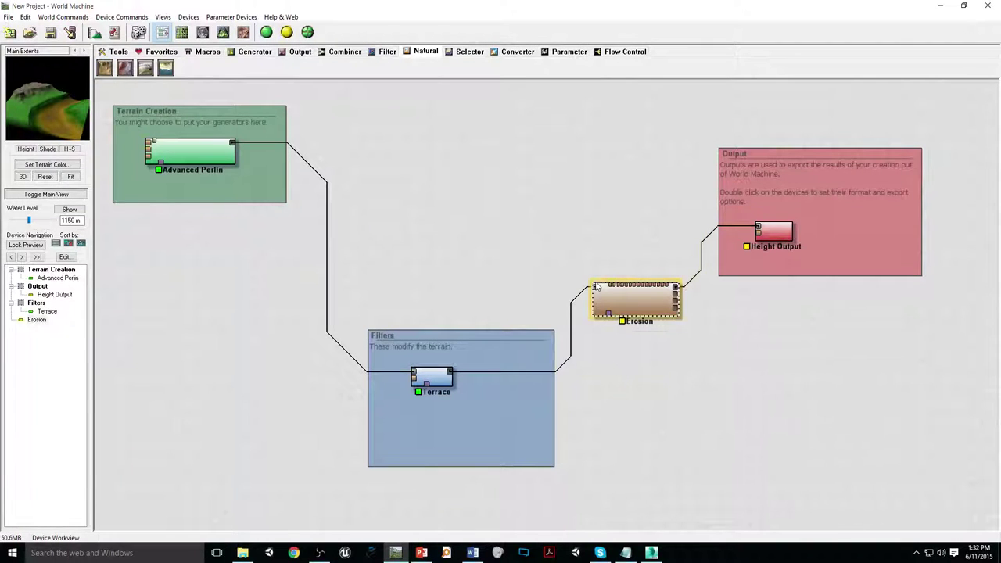
# - Open an additional window showing the 3D View, and move and enlarge it over the Device Workview beside the Erosion device
pyautogui.click(163, 16)
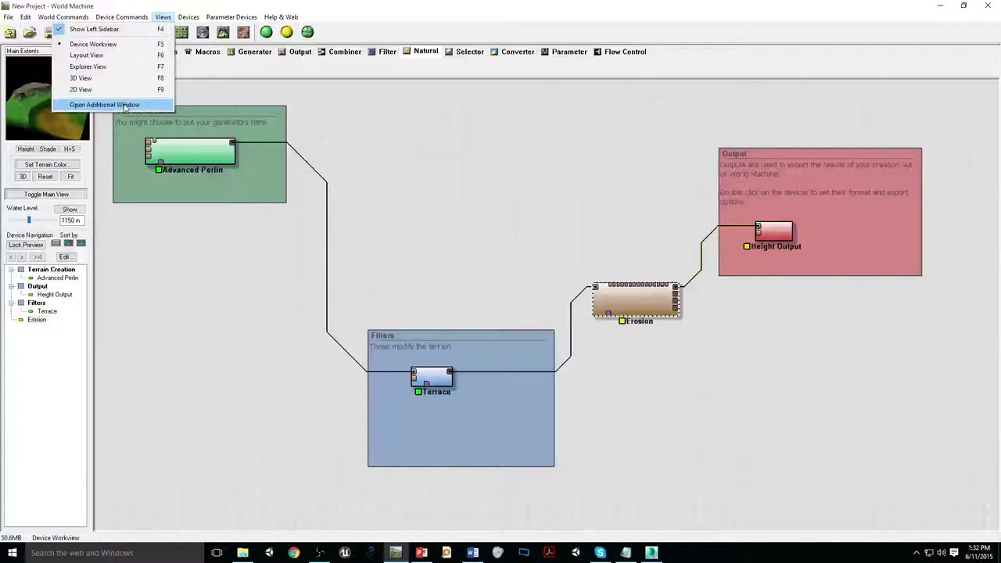
pyautogui.click(125, 106)
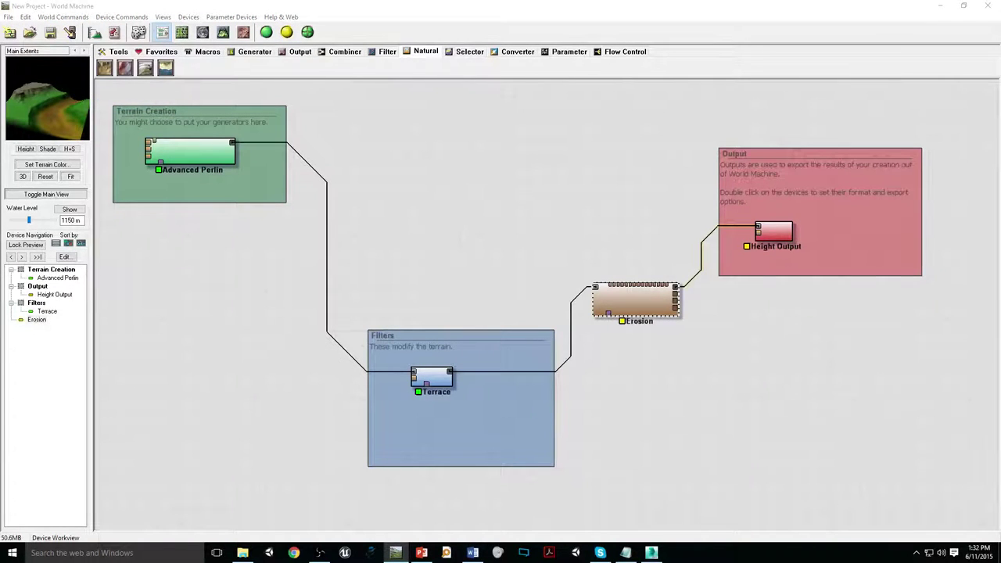
pyautogui.moveTo(750, 108); pyautogui.dragTo(278, 119)
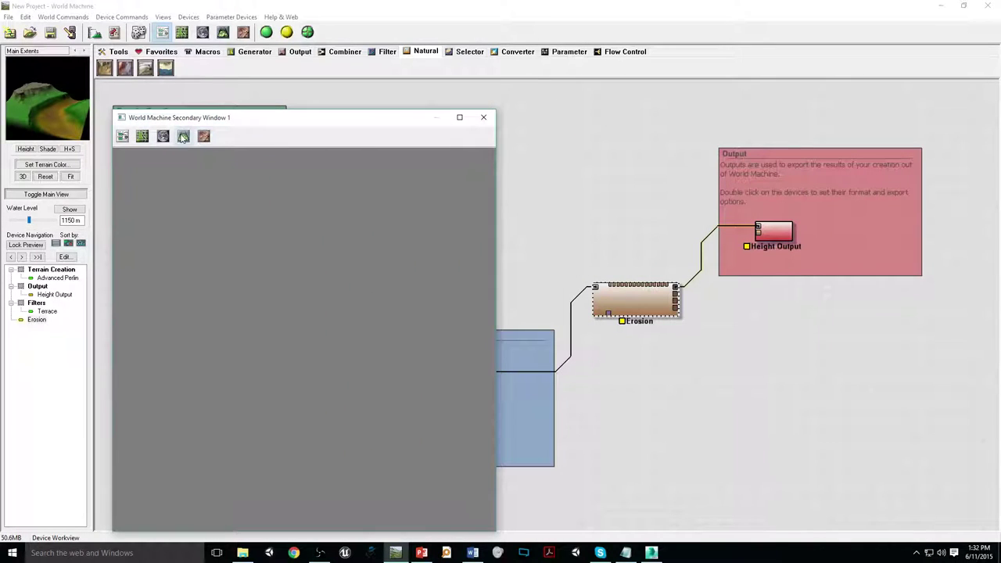
pyautogui.click(183, 136)
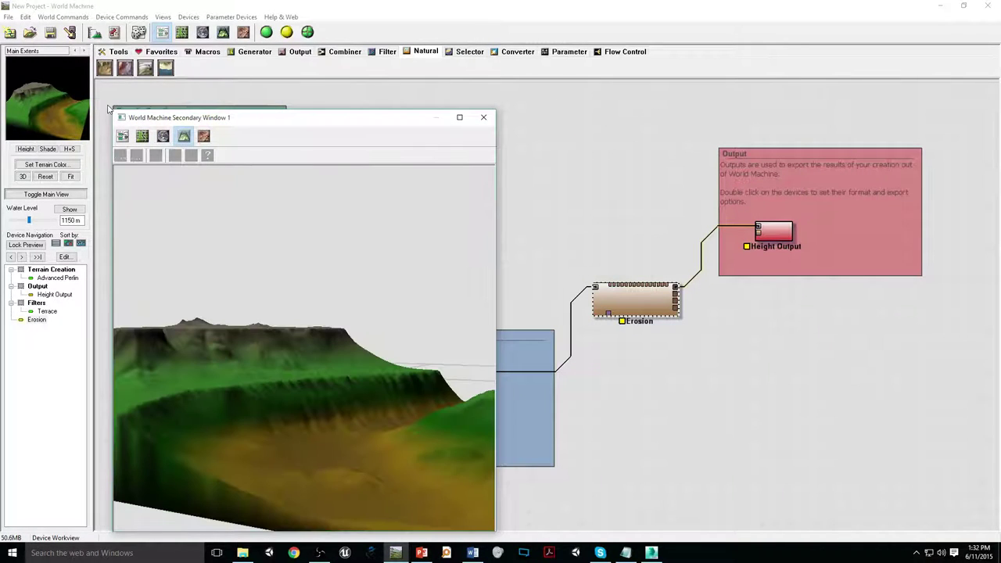
pyautogui.moveTo(109, 109); pyautogui.dragTo(209, 229)
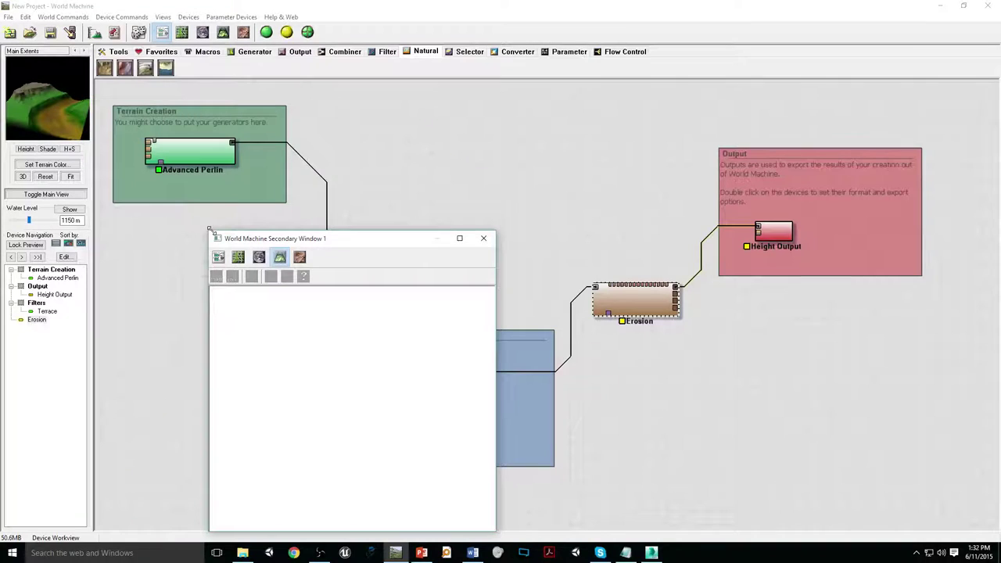
pyautogui.moveTo(373, 238); pyautogui.dragTo(240, 58)
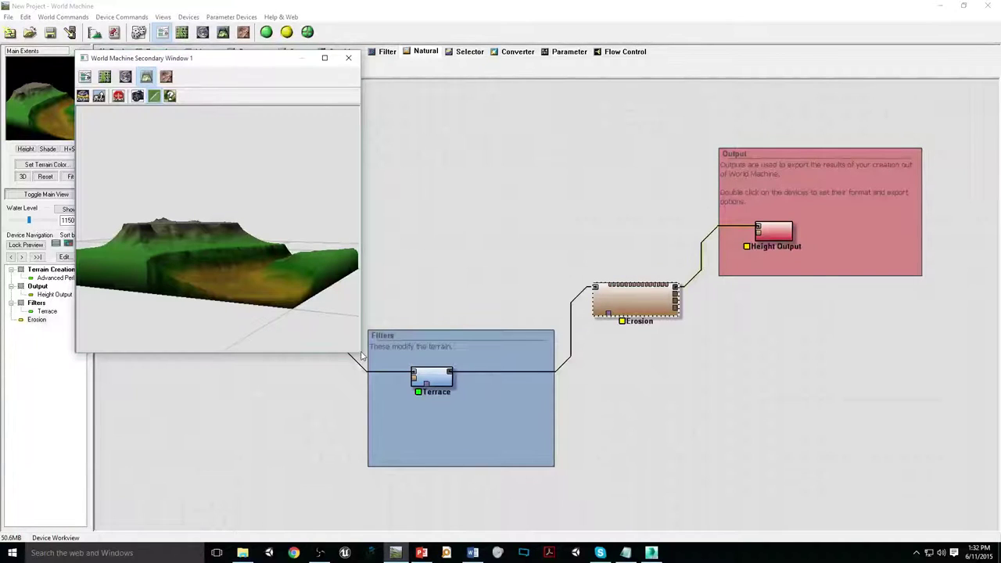
pyautogui.moveTo(359, 353); pyautogui.dragTo(516, 504)
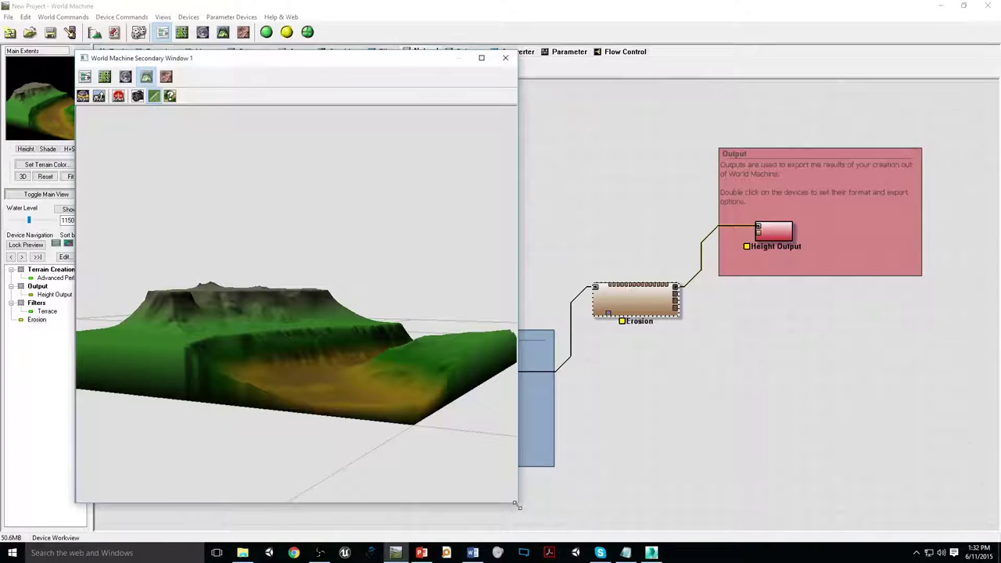
# - Review the Erosion device's settings and examine the terrain's slopes up close in the secondary window's 3D View
pyautogui.doubleClick(637, 301)
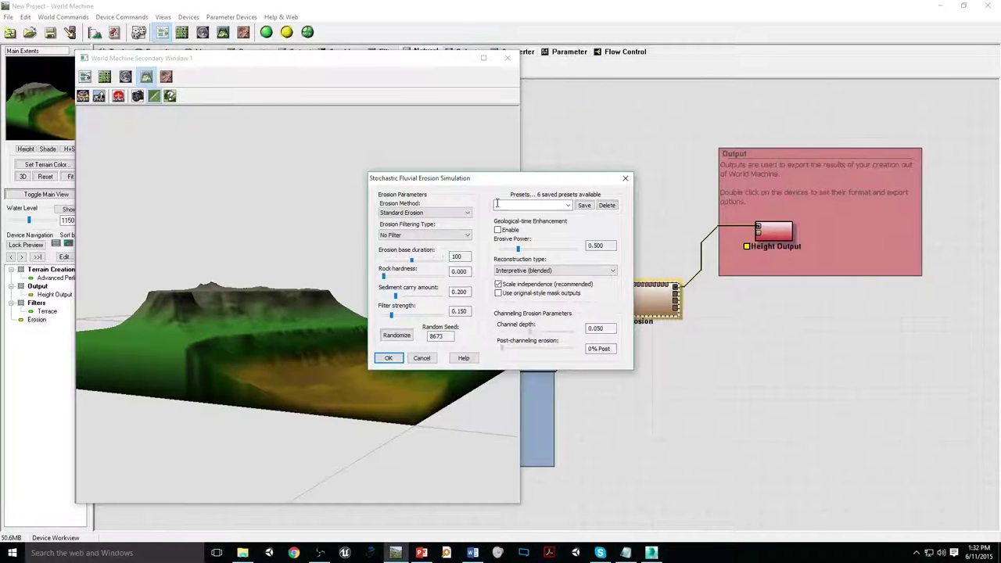
pyautogui.click(388, 357)
pyautogui.moveTo(302, 330); pyautogui.dragTo(386, 350)
pyautogui.moveTo(574, 386); pyautogui.dragTo(675, 353, button='right')
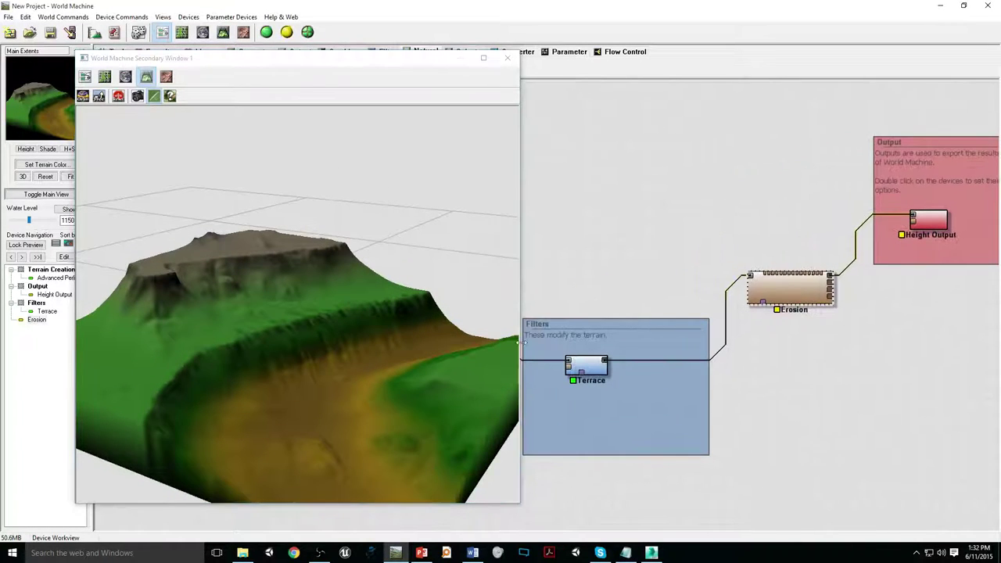
pyautogui.click(592, 369)
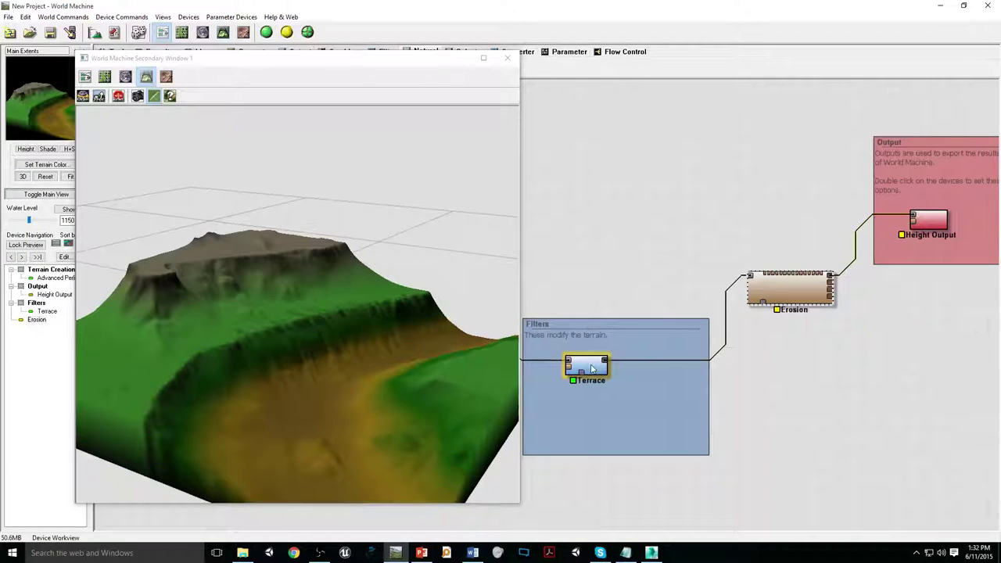
pyautogui.moveTo(391, 336); pyautogui.dragTo(315, 373)
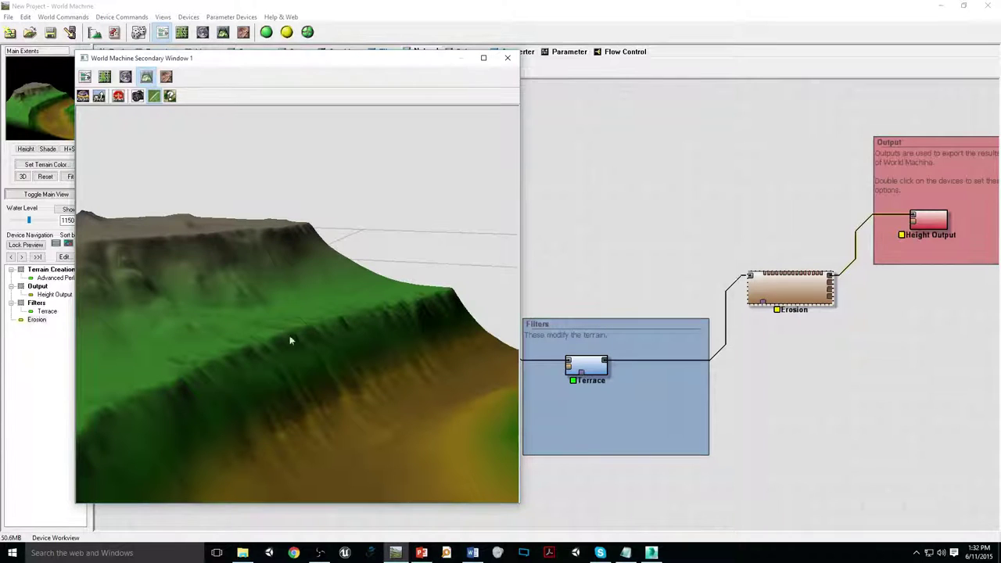
pyautogui.moveTo(304, 368); pyautogui.dragTo(250, 341)
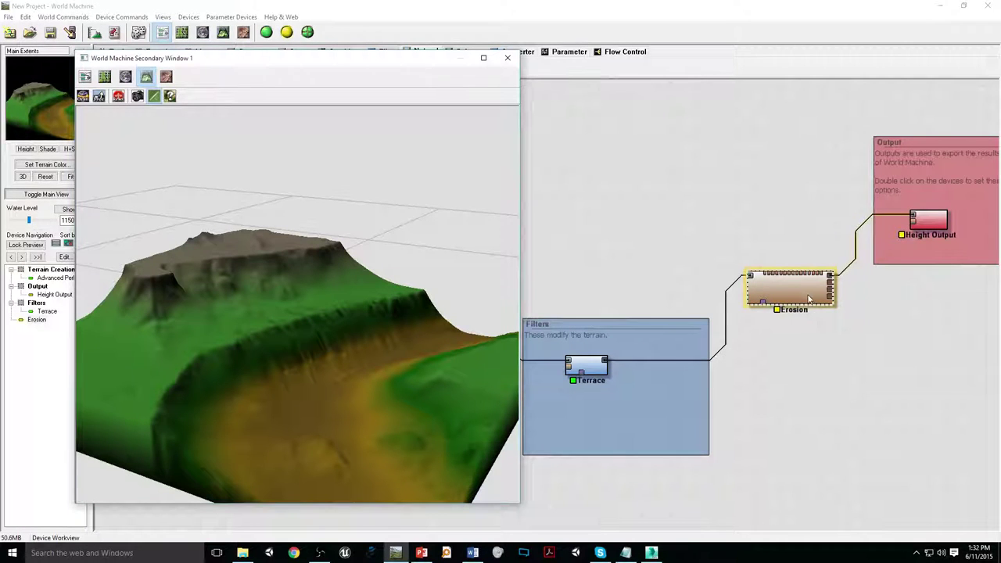
# - Build the world with the Erosion device and inspect the resulting slopes in the secondary window's 3D View
pyautogui.click(282, 31)
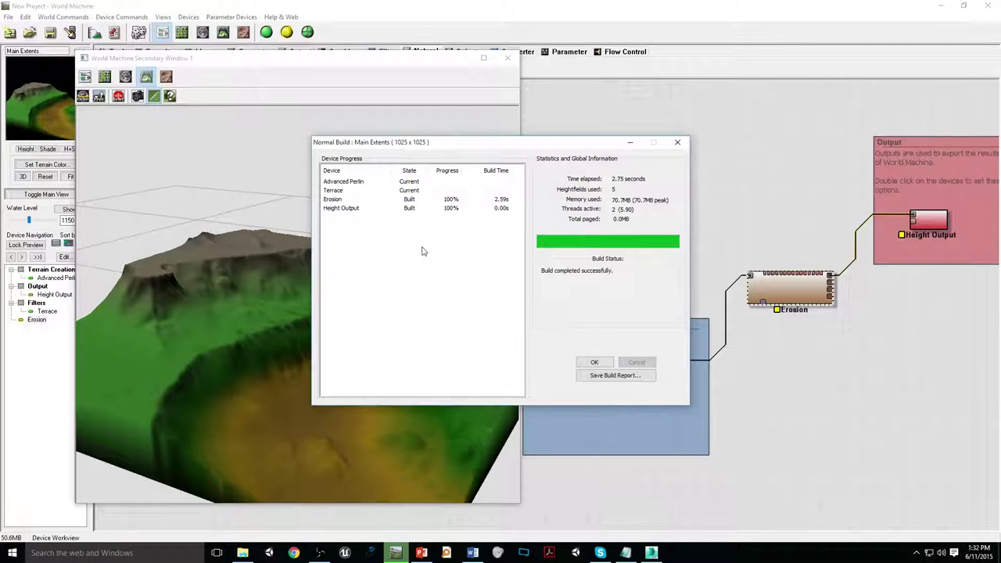
pyautogui.press('Return')
pyautogui.moveTo(375, 366); pyautogui.dragTo(327, 398)
pyautogui.scroll(3, 324, 376)
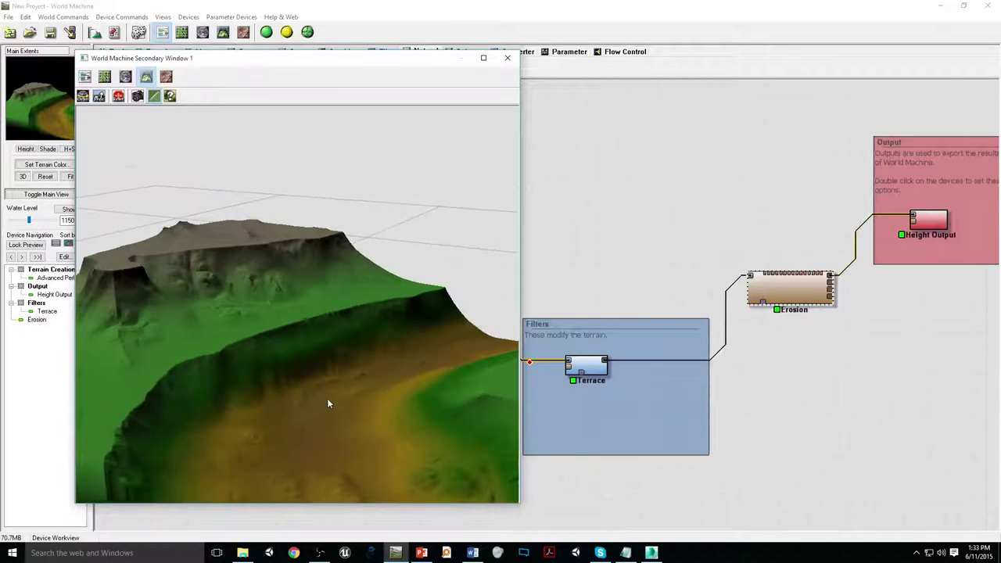
# - Preview the Erosion presets A Flood of Slurry and Classic WM + Power, and apply Classic WM Erosion
pyautogui.doubleClick(785, 285)
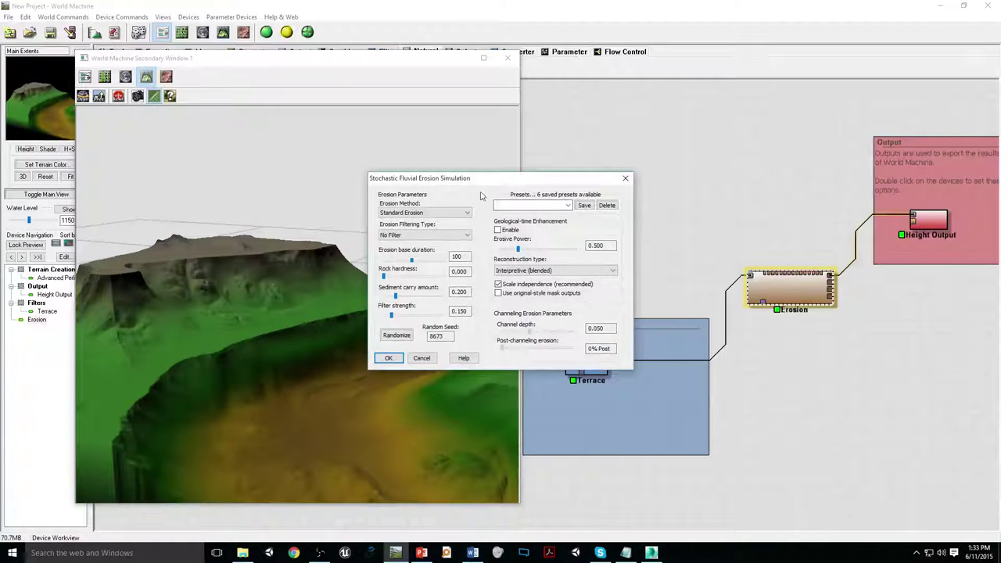
pyautogui.moveTo(481, 184); pyautogui.dragTo(543, 138)
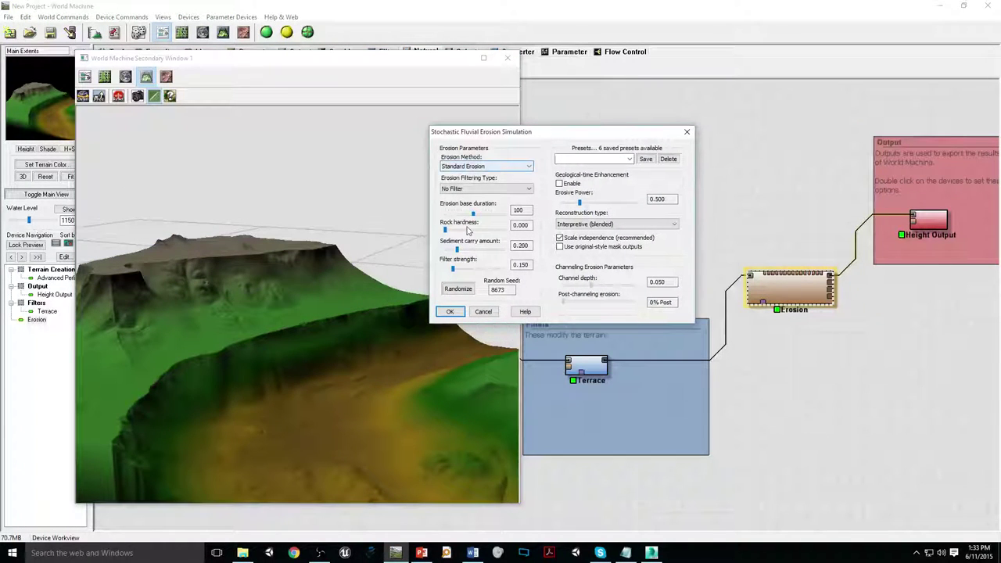
pyautogui.click(630, 158)
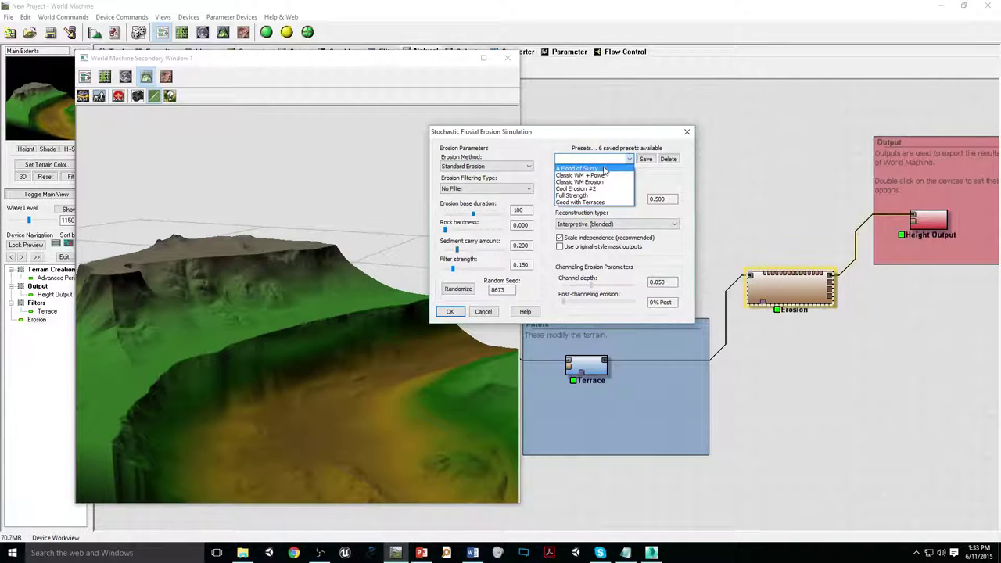
pyautogui.click(602, 169)
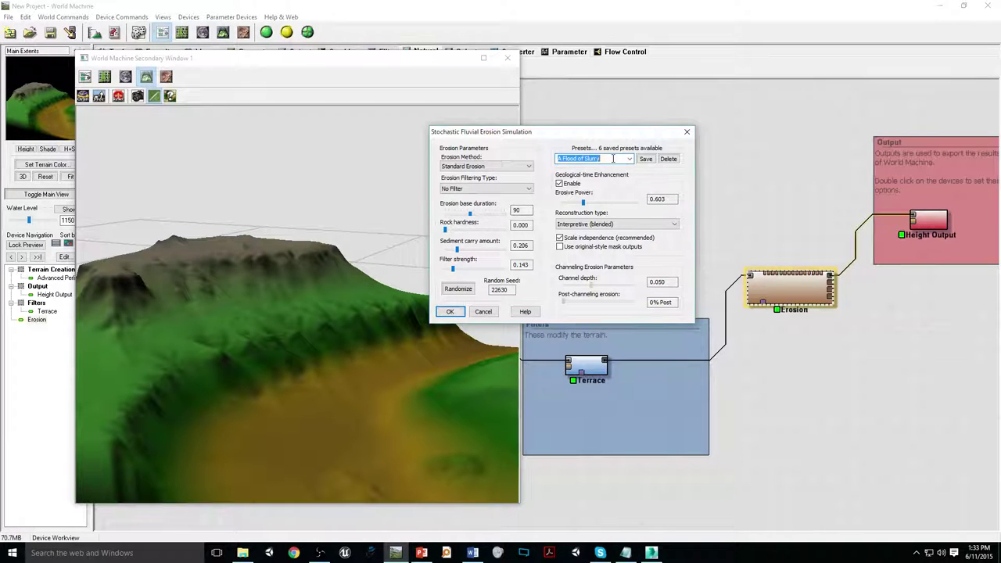
pyautogui.scroll(-1, 613, 159)
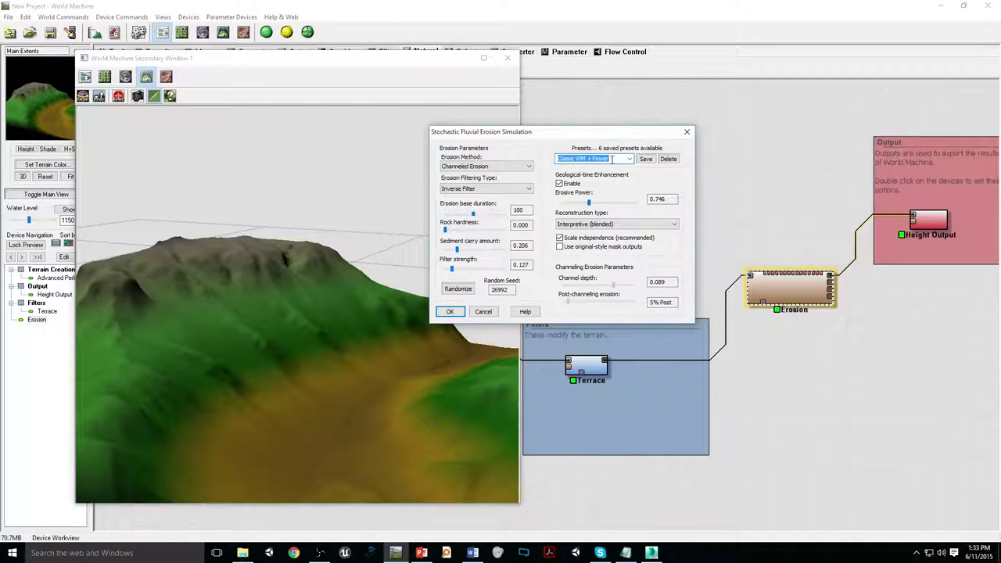
pyautogui.scroll(-1, 618, 160)
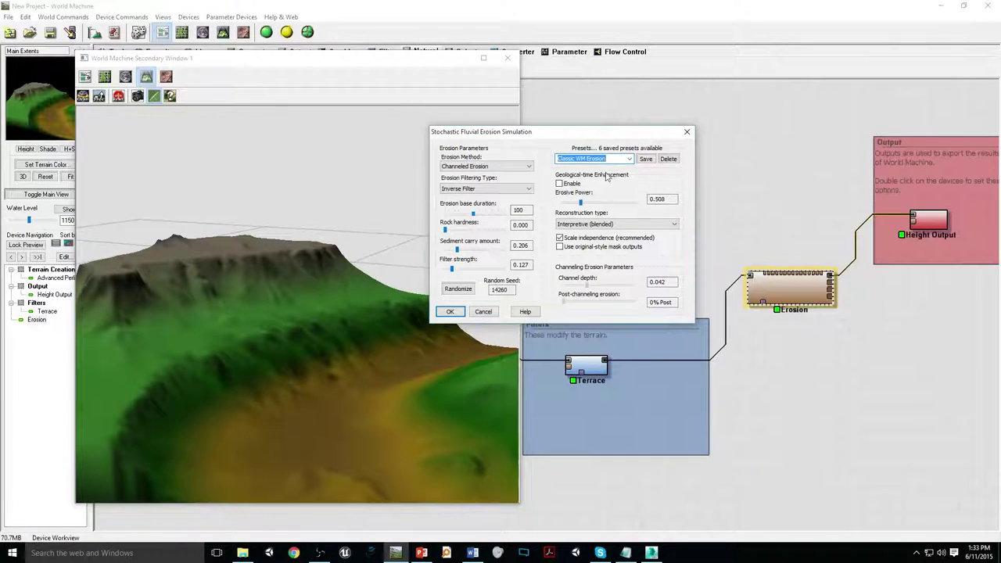
pyautogui.click(449, 311)
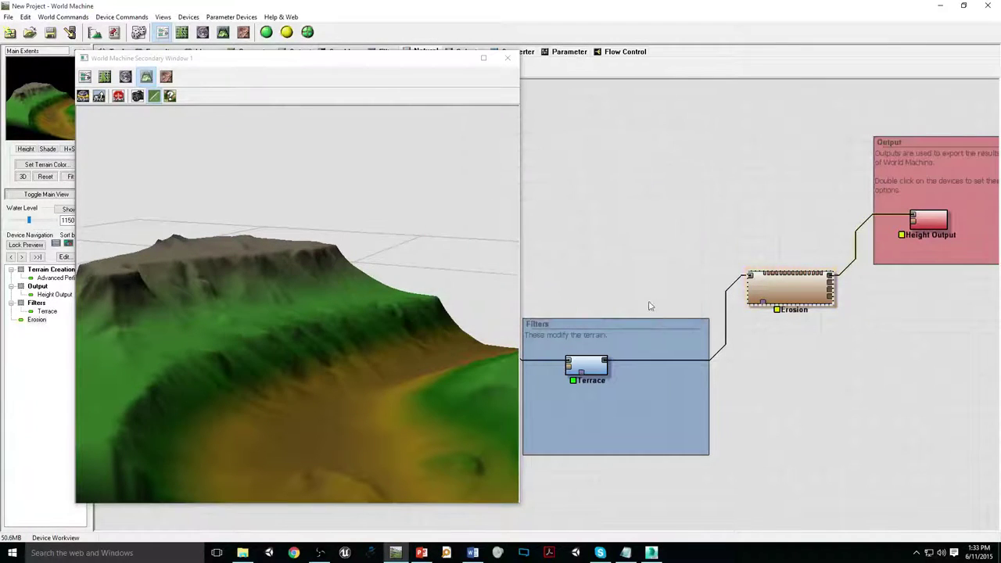
# - Build the world with the Classic WM Erosion preset and examine the terrain in 3D
pyautogui.click(266, 32)
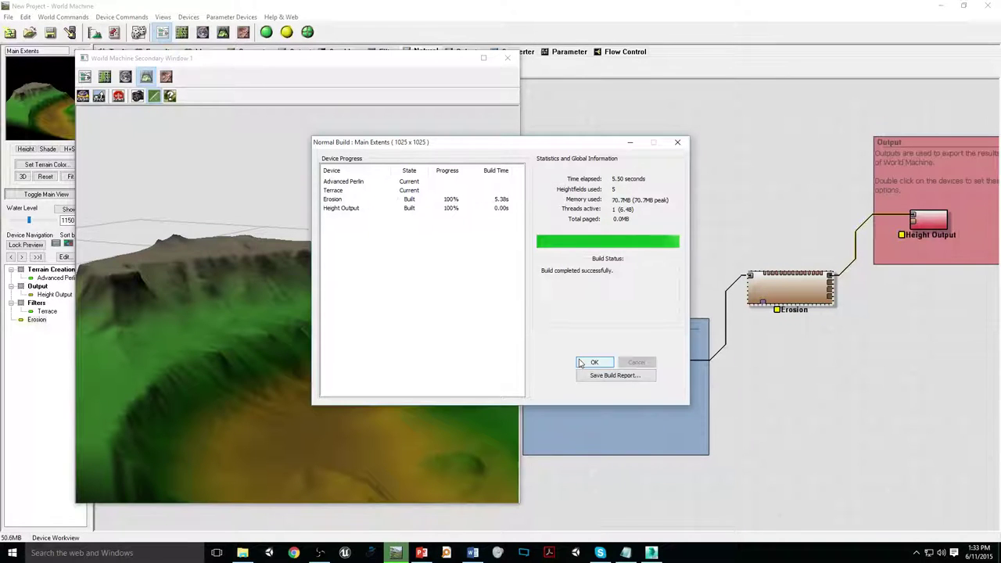
pyautogui.click(583, 363)
pyautogui.moveTo(398, 383); pyautogui.dragTo(290, 409)
# - Step through the presets in the Erosion device's settings and choose Good with Terraces
pyautogui.doubleClick(792, 295)
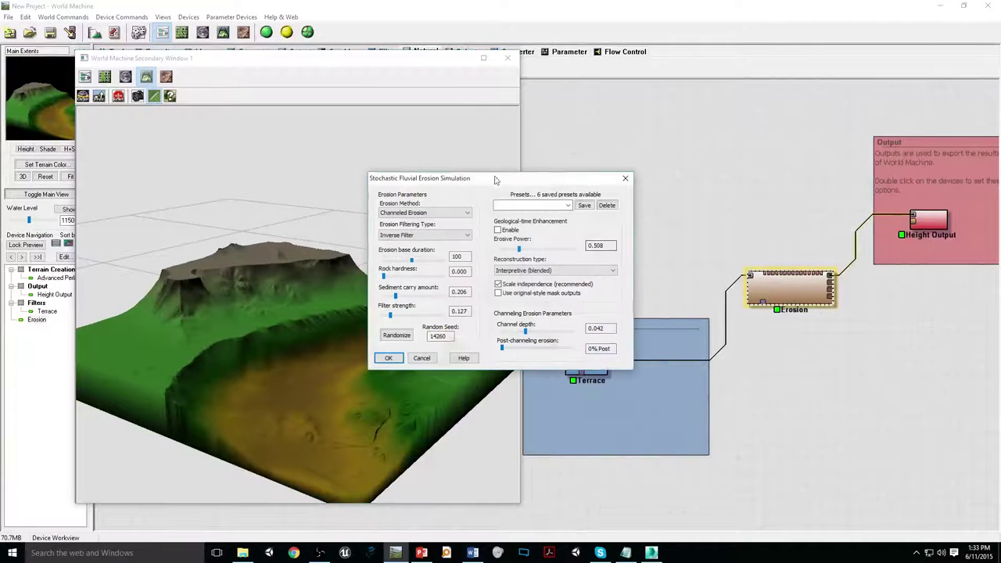
pyautogui.click(569, 205)
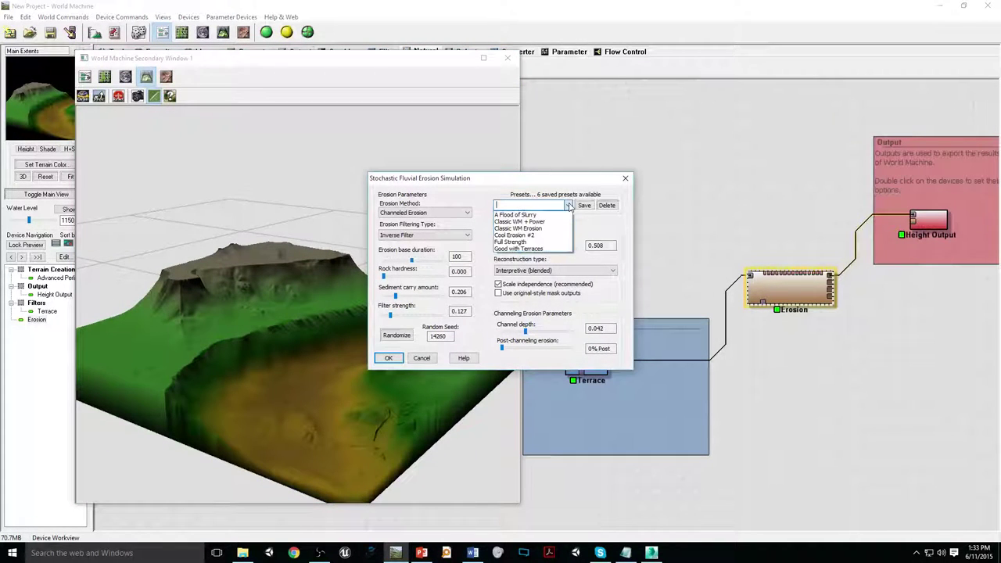
pyautogui.click(531, 215)
pyautogui.scroll(-2, 541, 205)
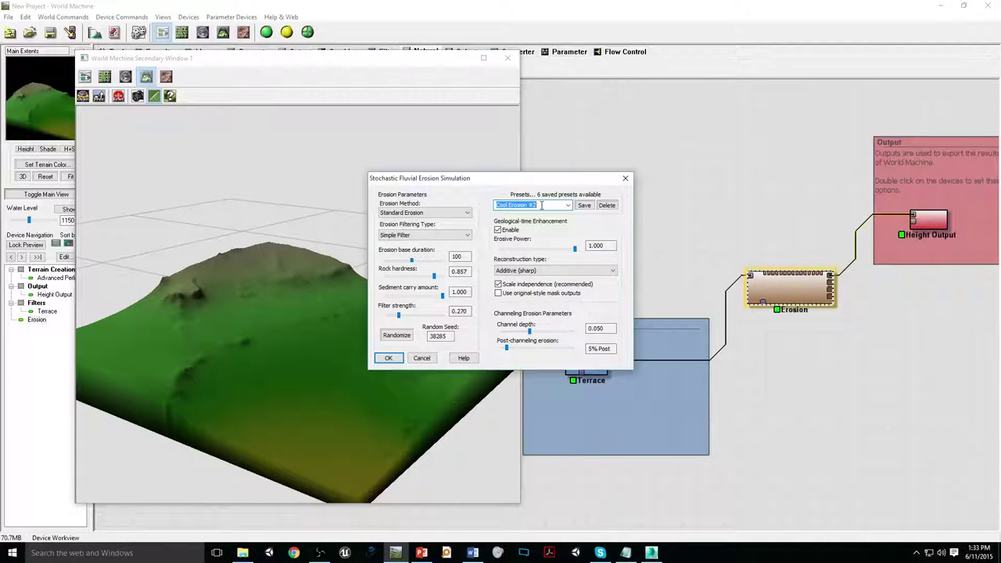
pyautogui.scroll(-2, 547, 205)
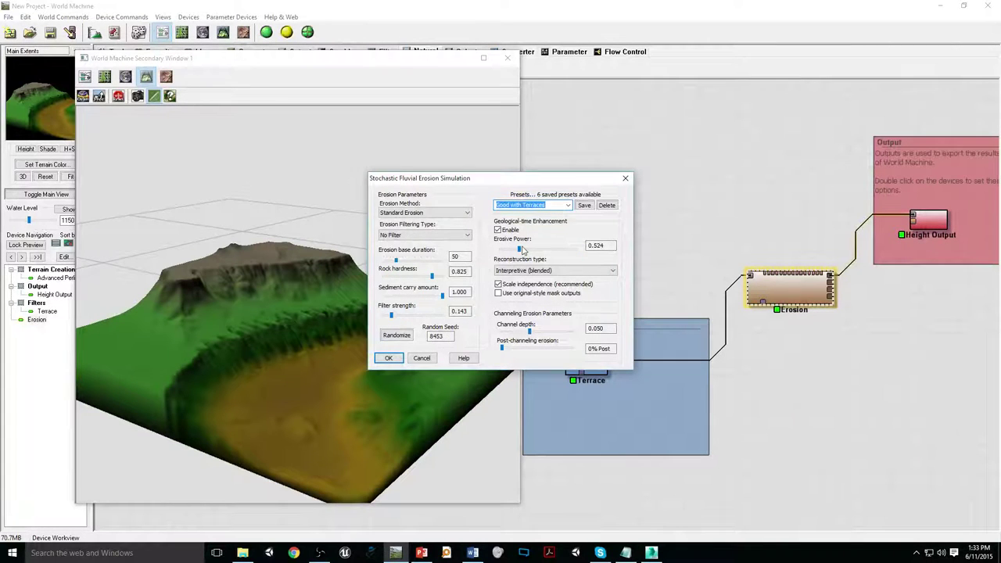
# - Set the Erosive Power to 0.898 after trying lower and negative values, confirm the erosion settings and view the terrain
pyautogui.moveTo(521, 249)
pyautogui.mouseDown()
pyautogui.moveTo(540, 252)
pyautogui.moveTo(525, 248)
pyautogui.mouseUp()
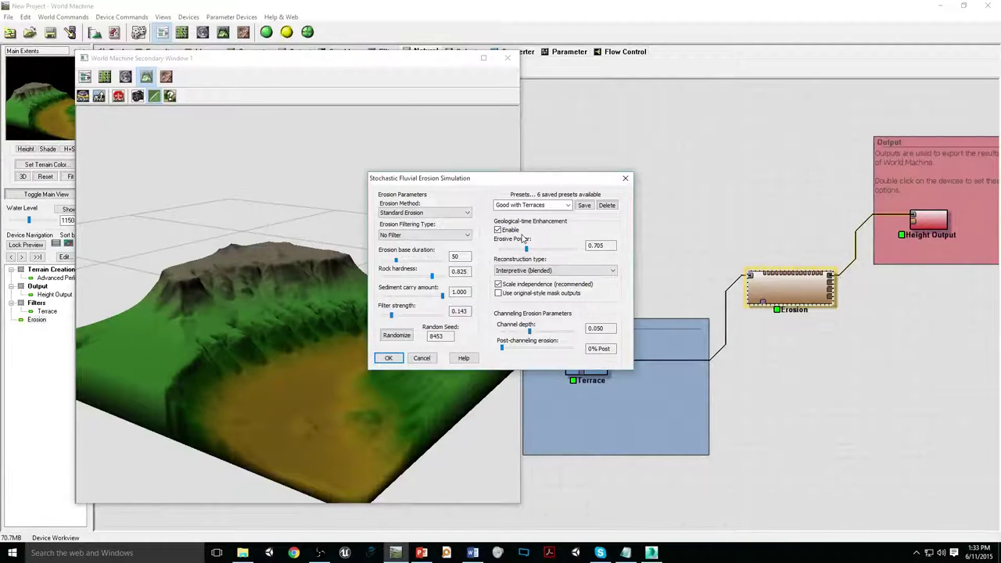
pyautogui.moveTo(526, 248)
pyautogui.mouseDown()
pyautogui.moveTo(495, 252)
pyautogui.moveTo(510, 258)
pyautogui.mouseUp()
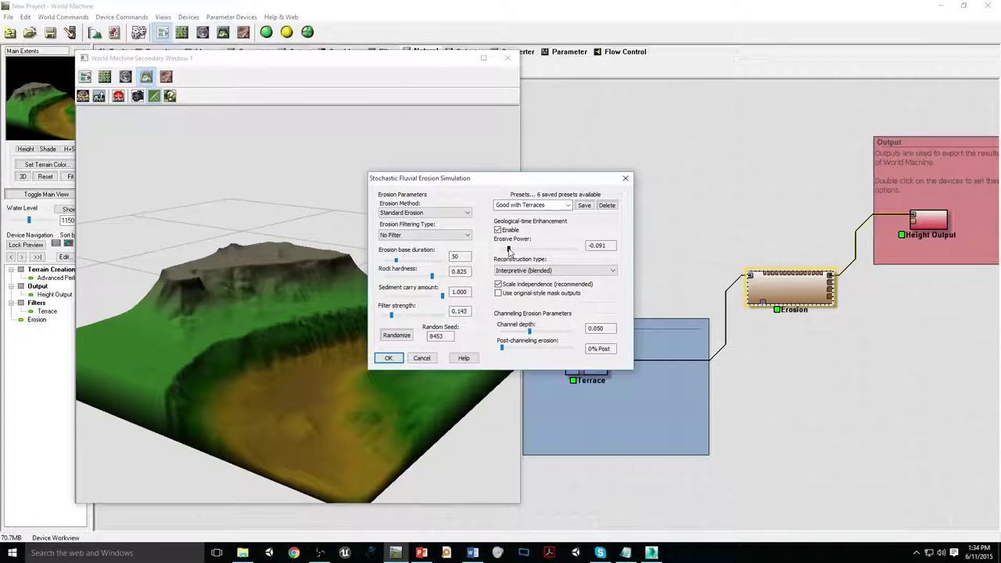
pyautogui.moveTo(509, 250); pyautogui.dragTo(542, 259)
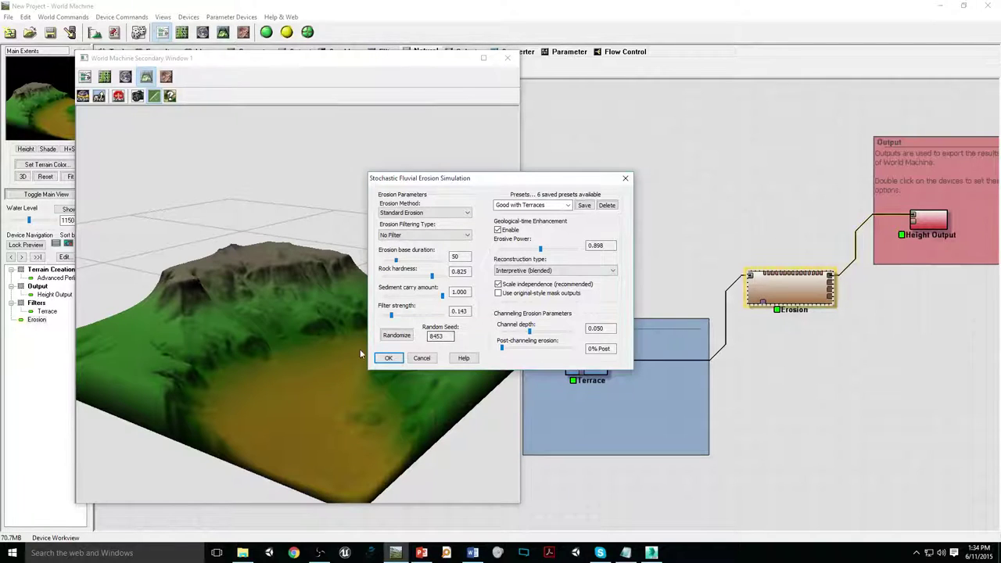
pyautogui.click(386, 357)
pyautogui.moveTo(379, 357); pyautogui.dragTo(293, 355)
pyautogui.scroll(3, 264, 376)
pyautogui.scroll(-3, 265, 379)
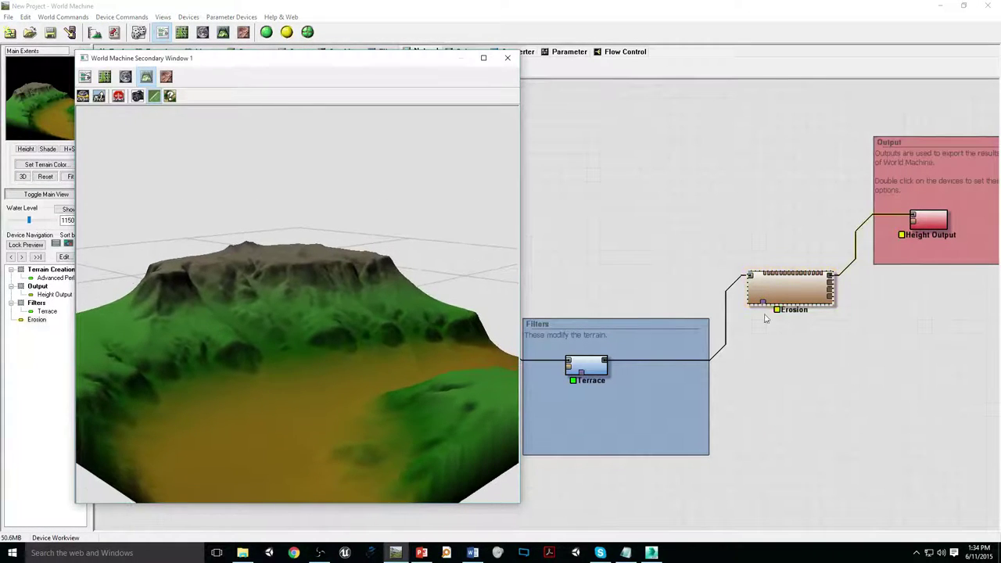
# - Build the world and compare the Terrace result with the Erosion result in the secondary window's 3D View
pyautogui.click(307, 33)
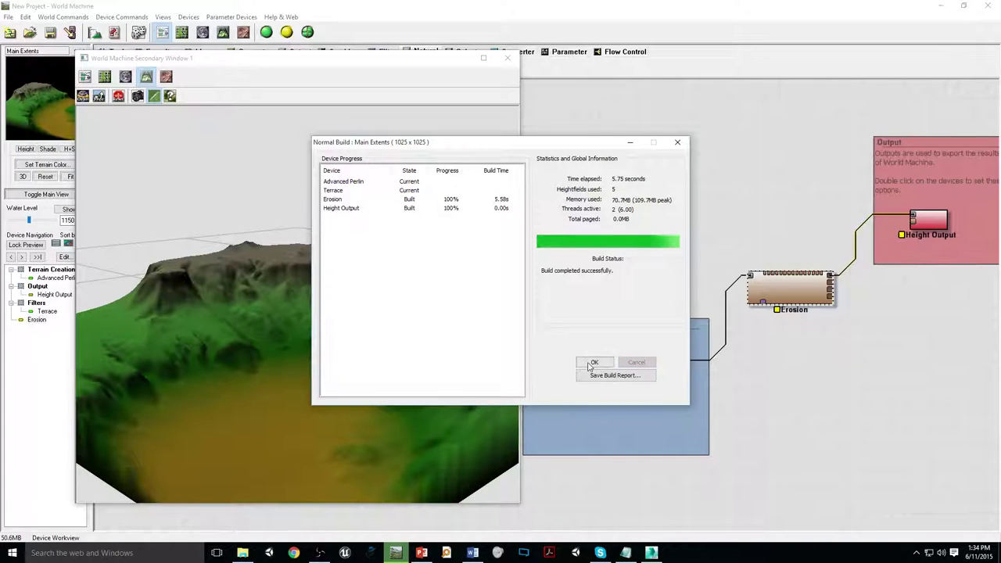
pyautogui.click(594, 363)
pyautogui.scroll(3, 367, 375)
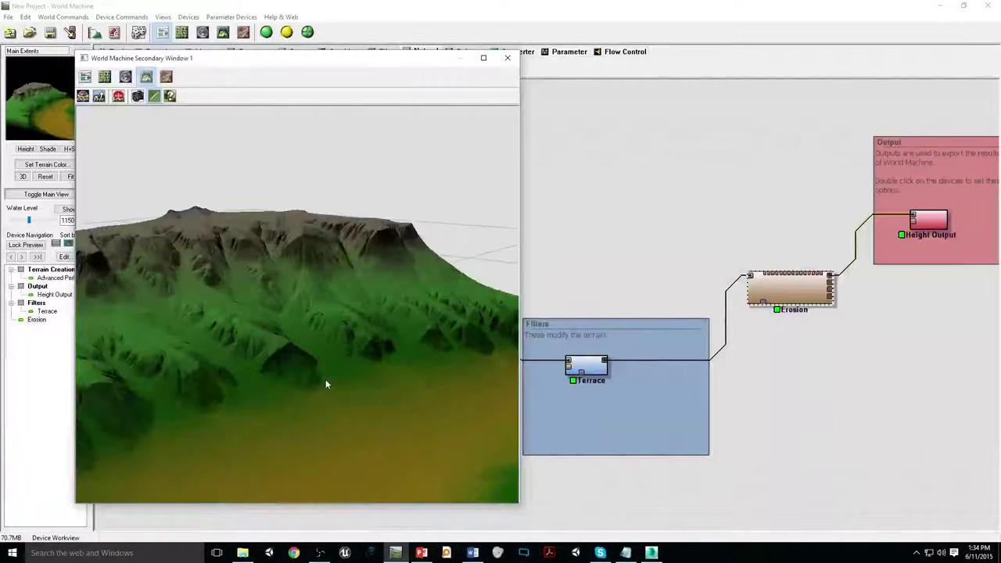
pyautogui.moveTo(325, 379)
pyautogui.mouseDown()
pyautogui.moveTo(266, 358)
pyautogui.moveTo(333, 371)
pyautogui.moveTo(306, 377)
pyautogui.mouseUp()
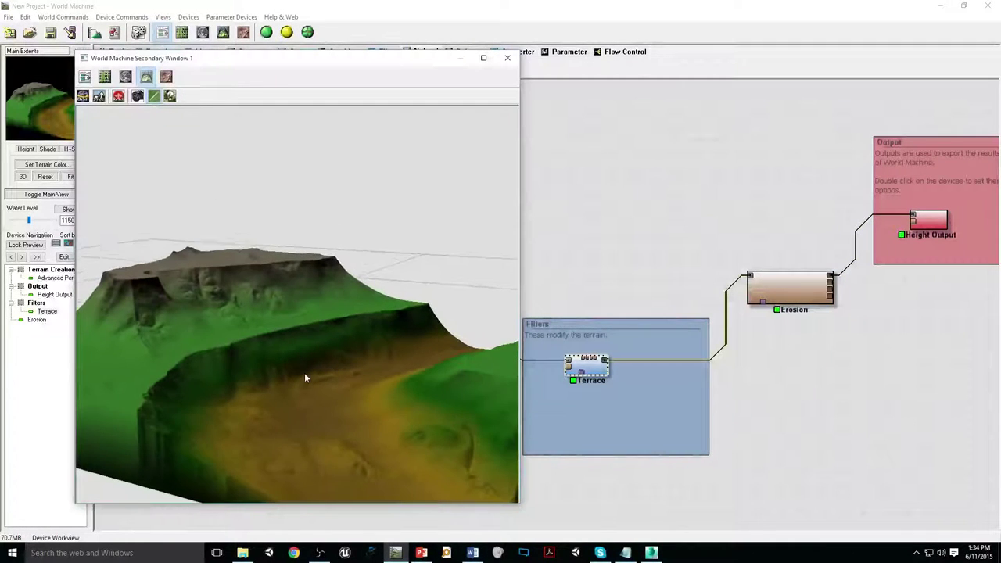
pyautogui.click(775, 287)
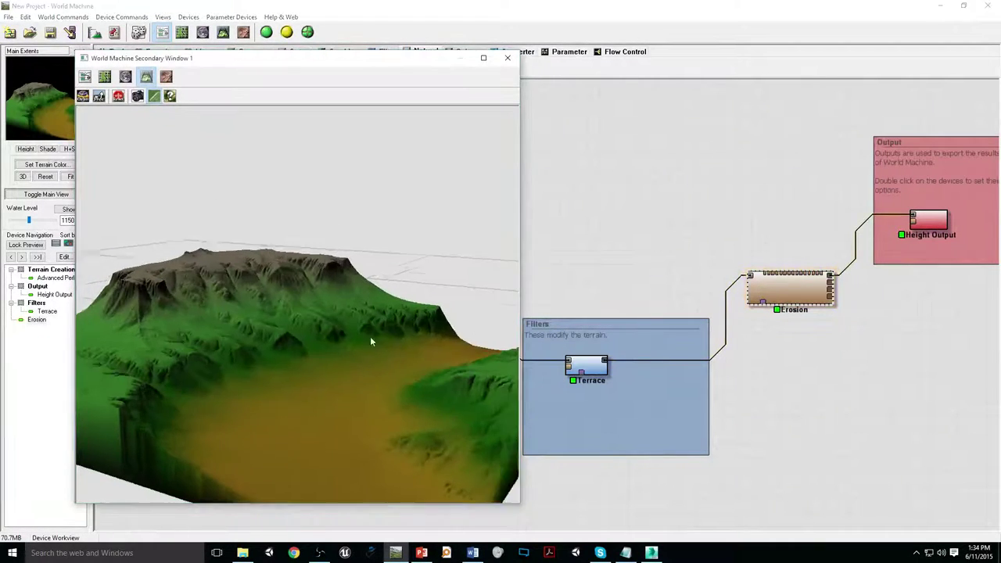
pyautogui.moveTo(371, 337); pyautogui.dragTo(442, 349)
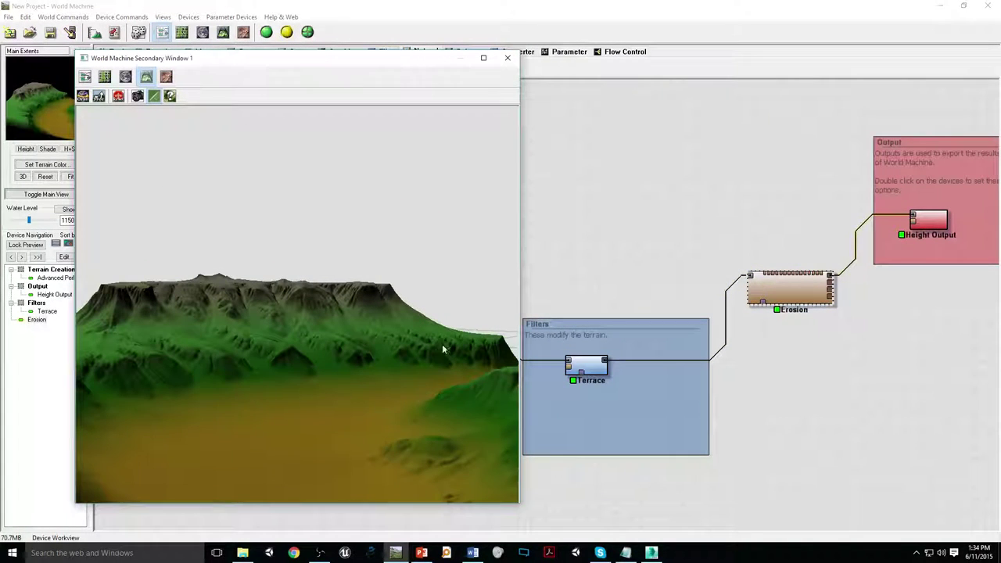
# - Write the Height Output to disk as the PNG file 01_Tutorial_Terrain_Height.png and confirm the output settings
pyautogui.doubleClick(934, 226)
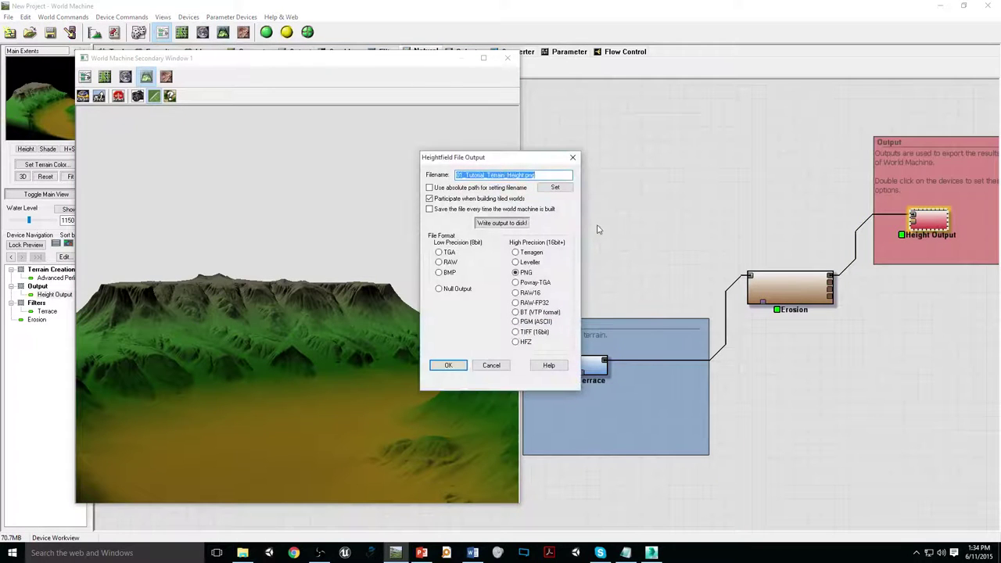
pyautogui.click(503, 224)
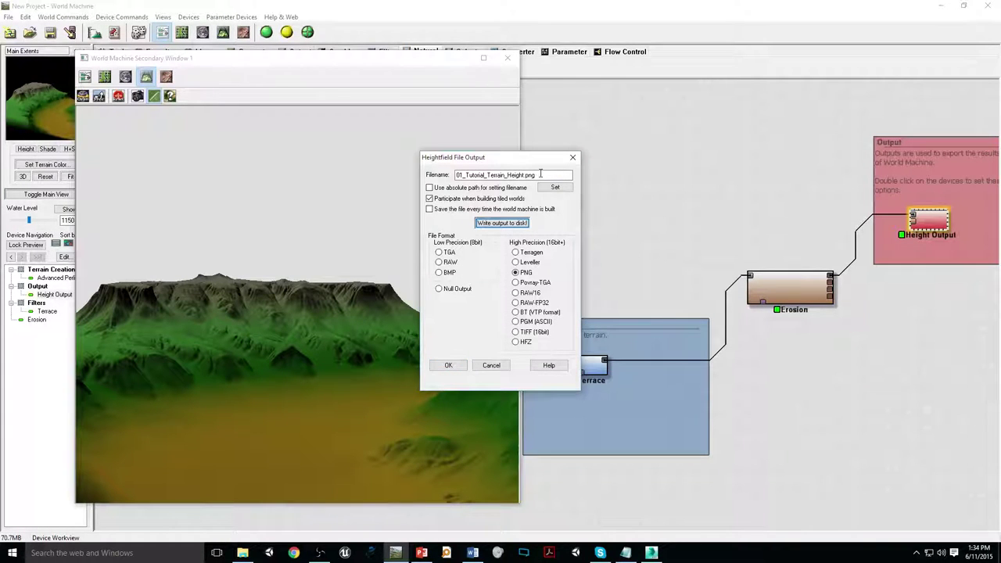
pyautogui.click(448, 365)
# - Look over the eroded terrain in 3D and close the secondary window
pyautogui.moveTo(324, 320); pyautogui.dragTo(343, 355)
pyautogui.scroll(-3, 342, 355)
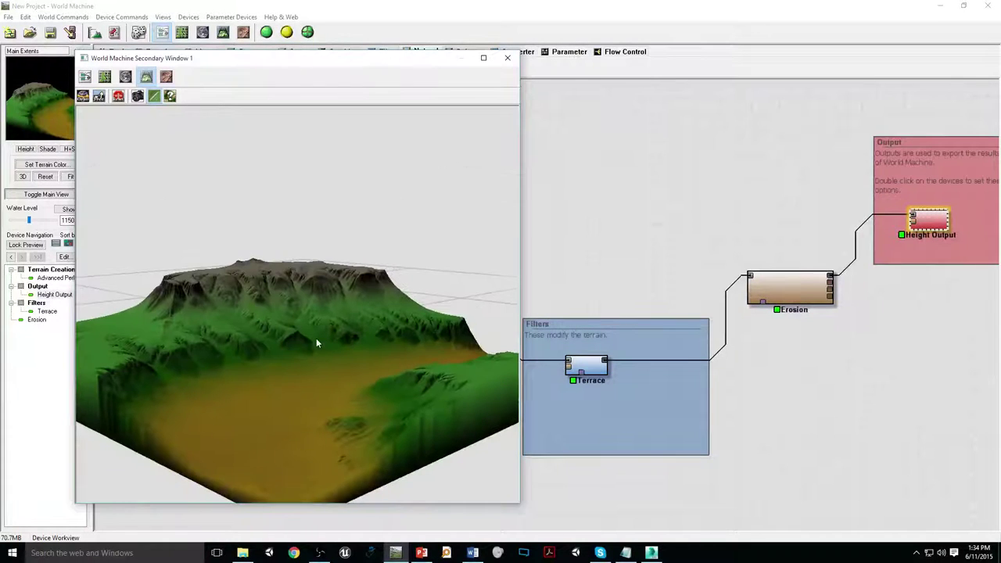
pyautogui.hotkey('alt', 'Tab')
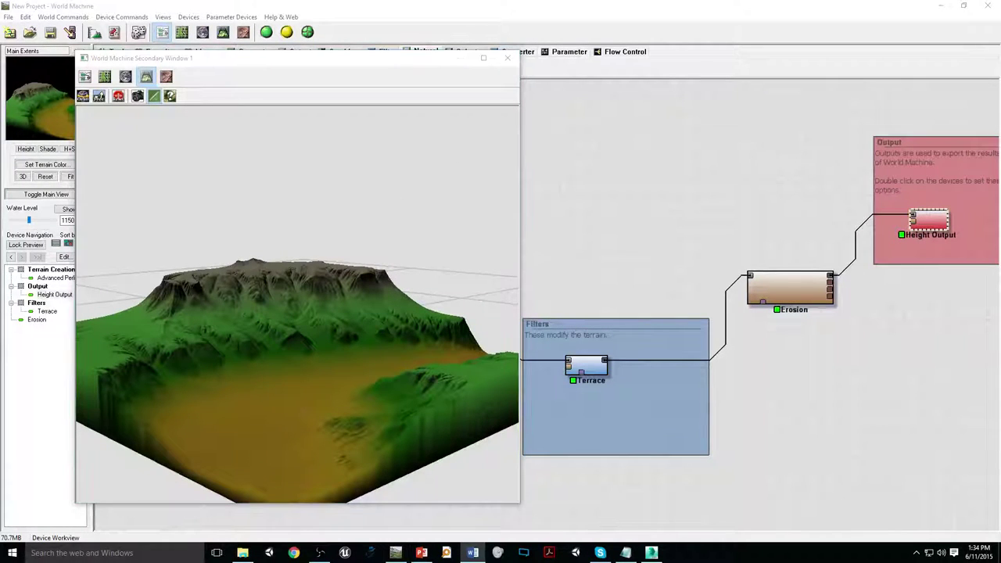
pyautogui.click(337, 246)
pyautogui.moveTo(337, 245); pyautogui.dragTo(384, 322)
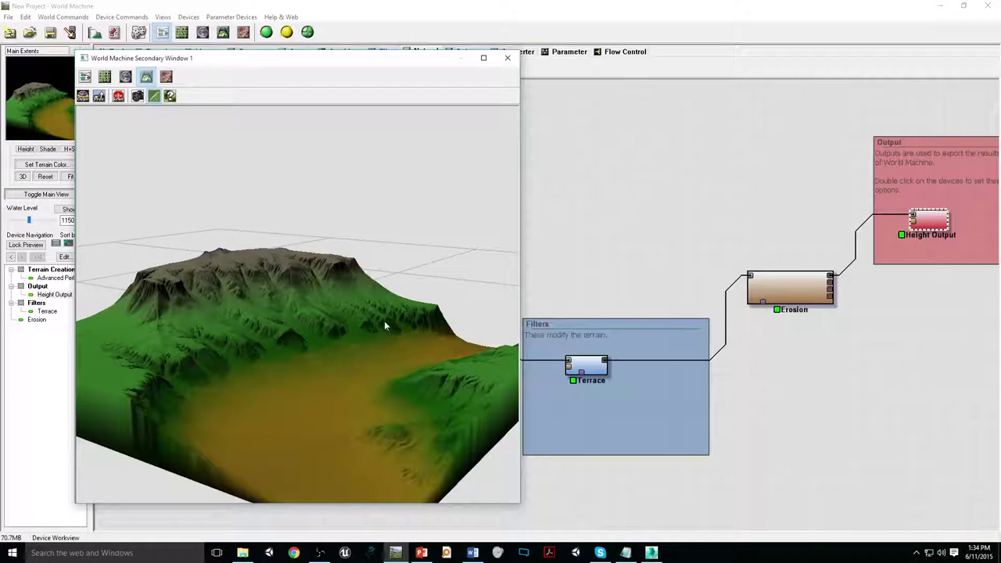
pyautogui.click(507, 57)
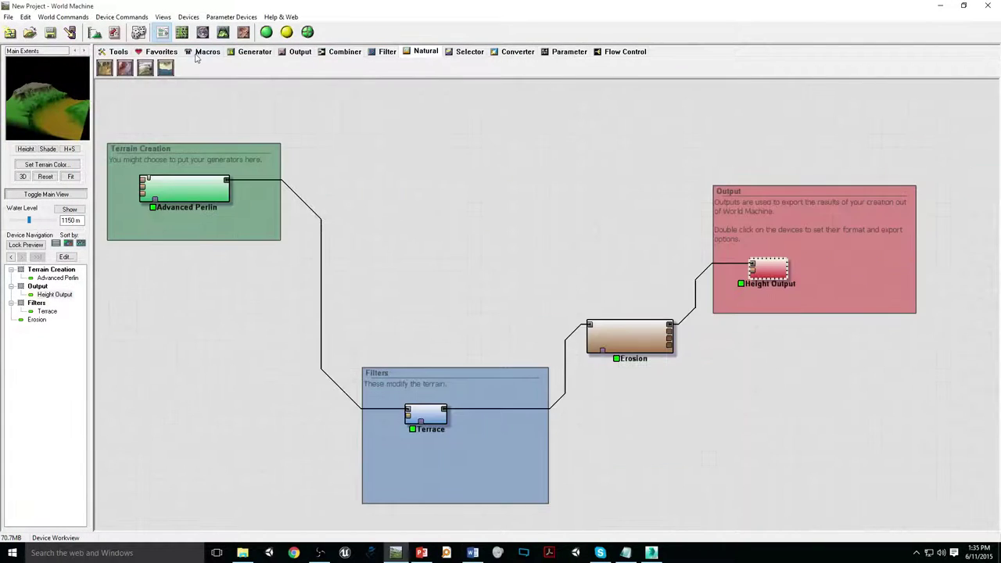
# - Make Basic Coverage from the Surface Maps macro library available on the macro toolbar and close the library manager
pyautogui.click(198, 54)
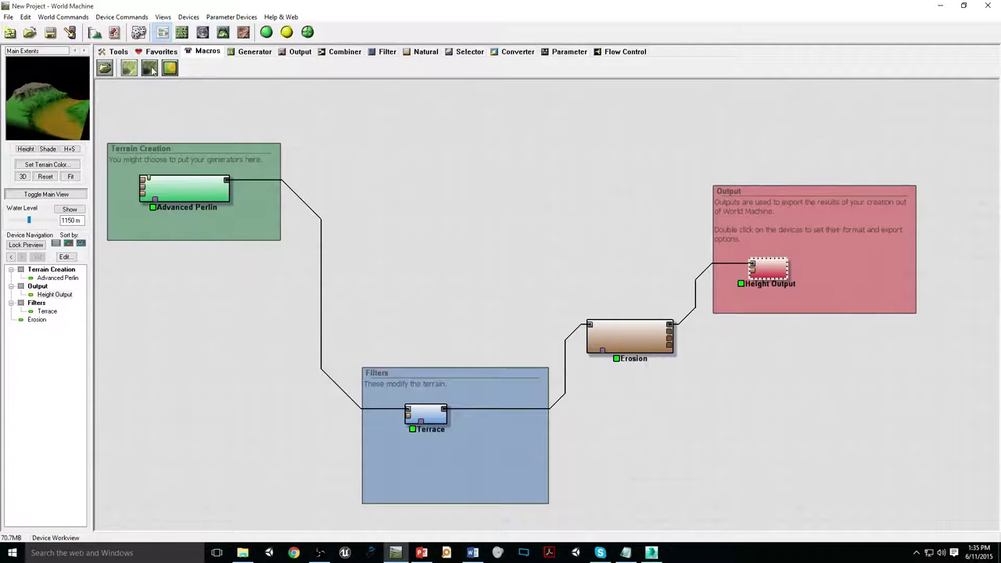
pyautogui.click(105, 68)
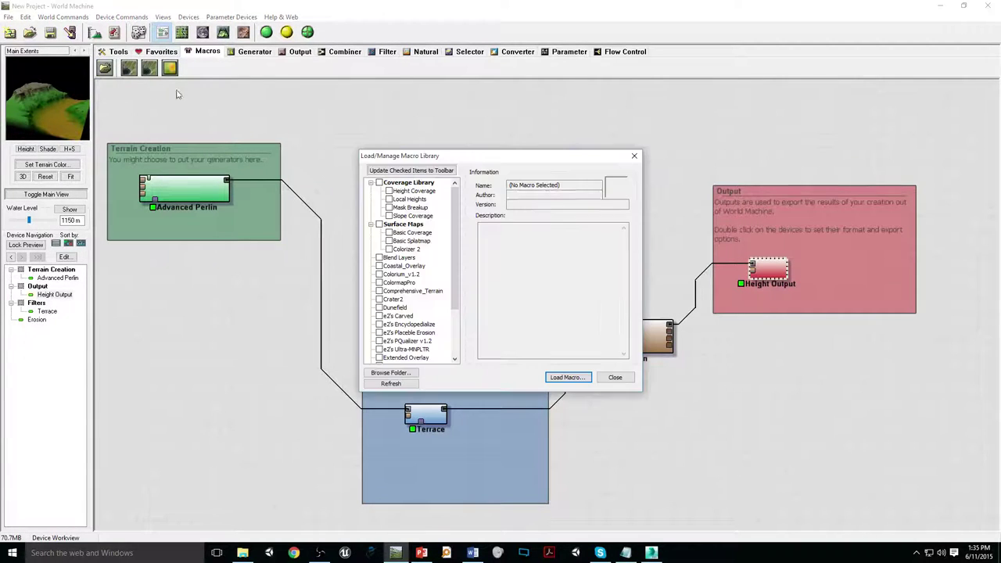
pyautogui.moveTo(457, 202); pyautogui.dragTo(454, 258)
pyautogui.click(389, 233)
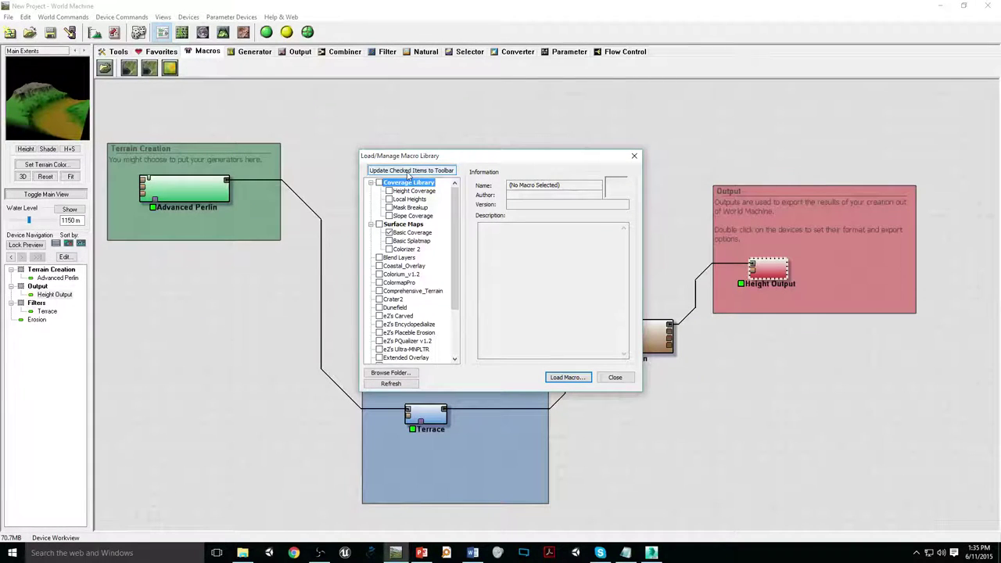
pyautogui.click(408, 171)
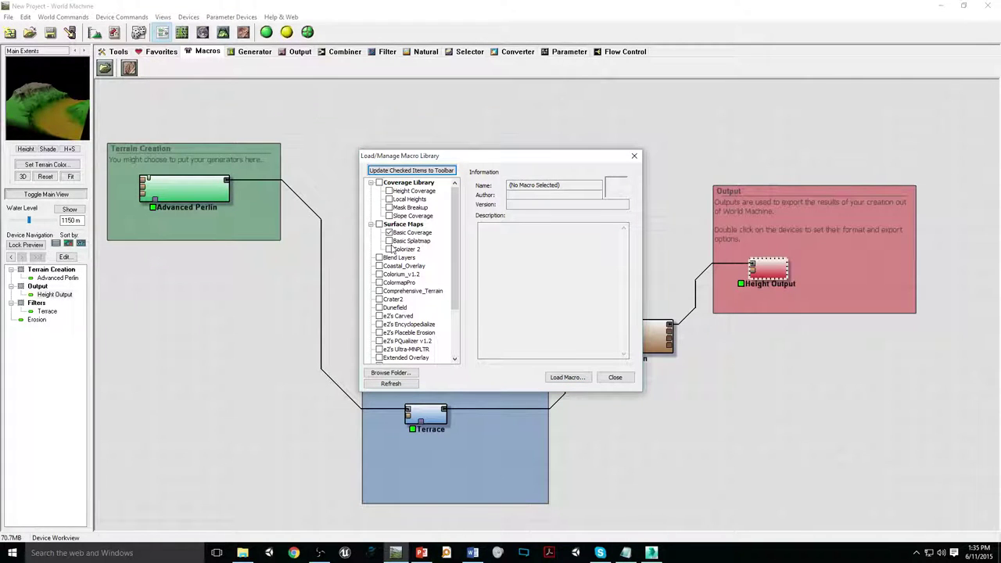
pyautogui.click(618, 378)
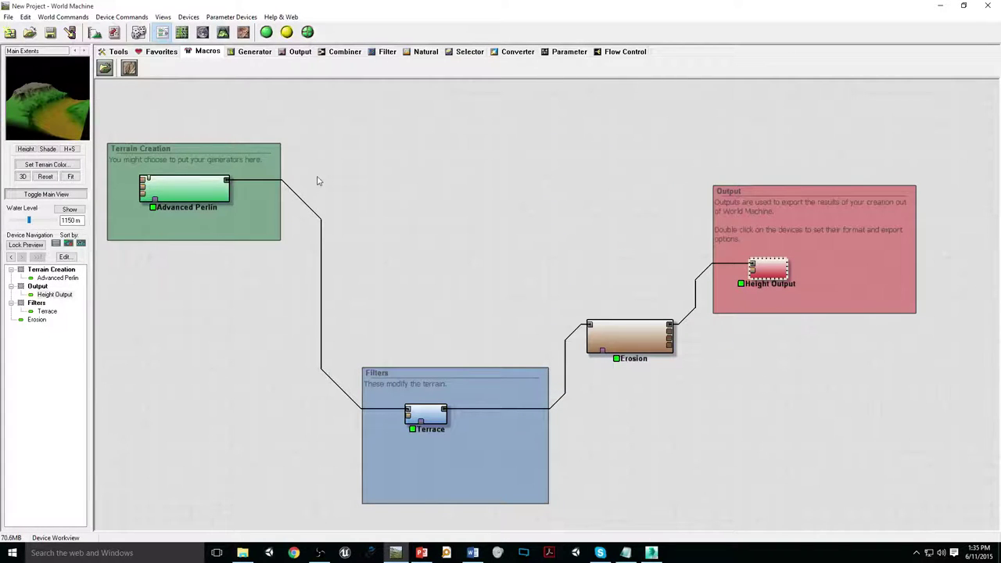
# - Place a Basic Coverage macro above Erosion and connect Erosion's primary output to its terrain input
pyautogui.click(130, 69)
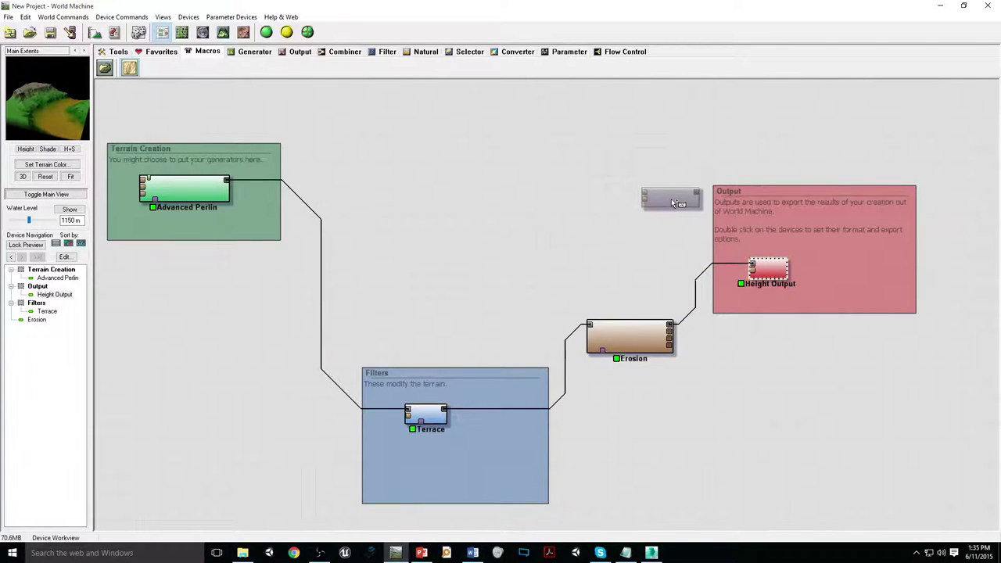
pyautogui.click(671, 202)
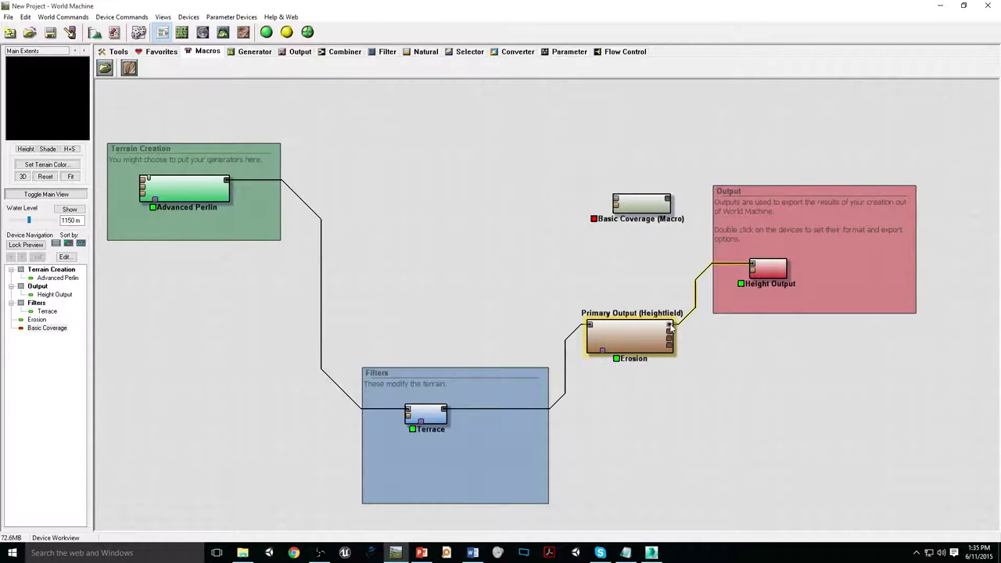
pyautogui.moveTo(670, 327); pyautogui.dragTo(616, 202)
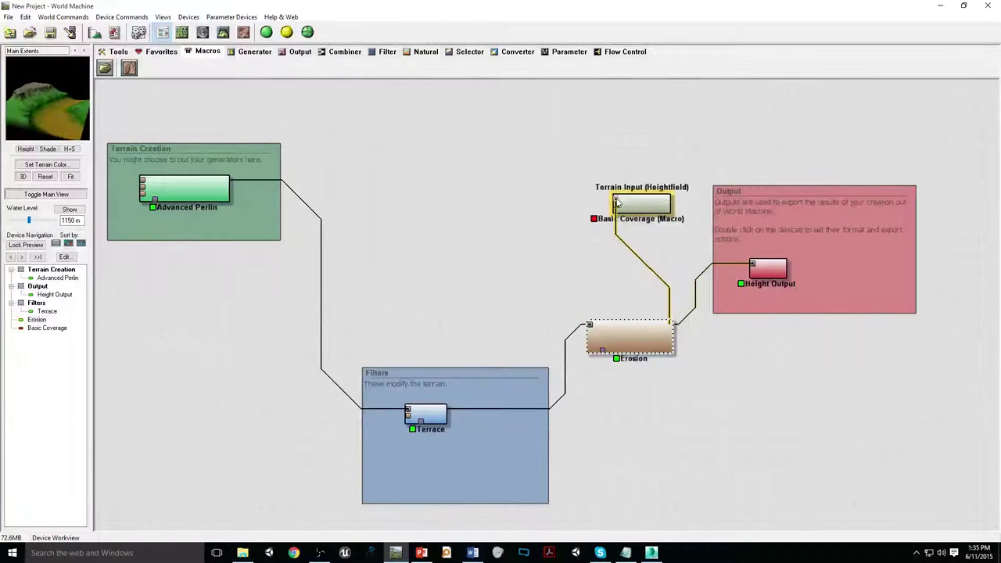
pyautogui.click(661, 221)
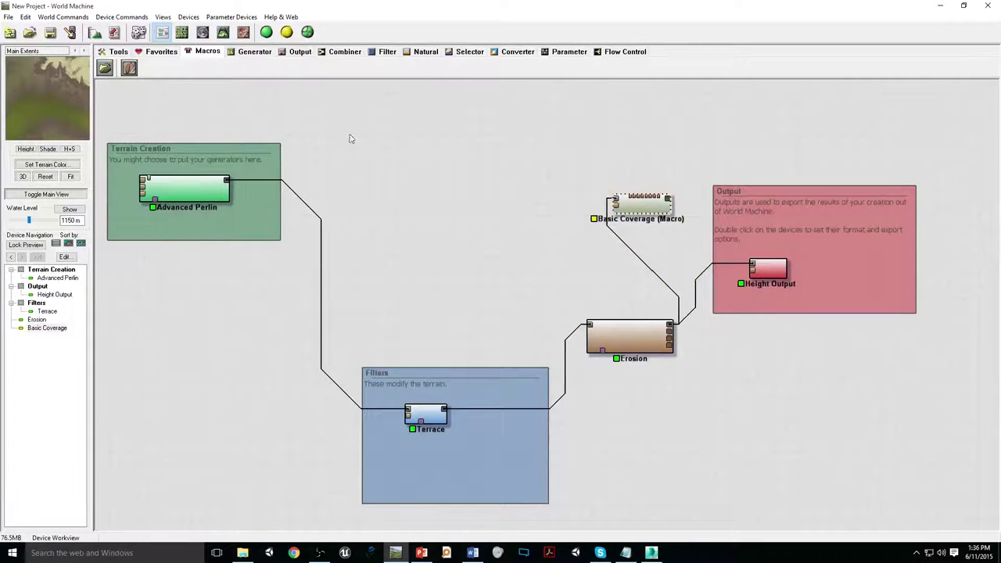
# - Apply the Snowy Dusting preset to Basic Coverage, with Height Cutoff 0.14063 and Slope Cutoff 0.78125
pyautogui.click(223, 33)
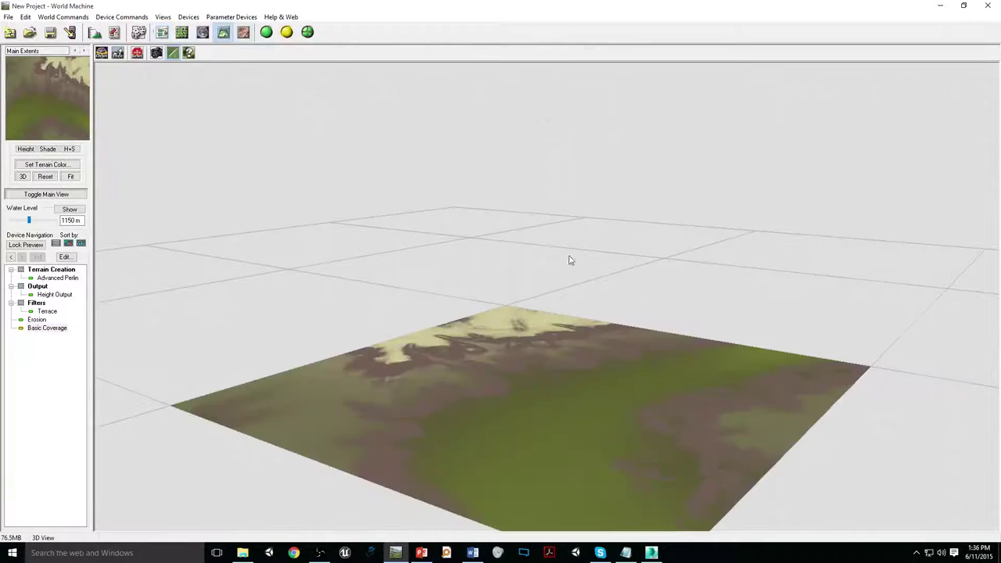
pyautogui.moveTo(560, 290); pyautogui.dragTo(409, 398)
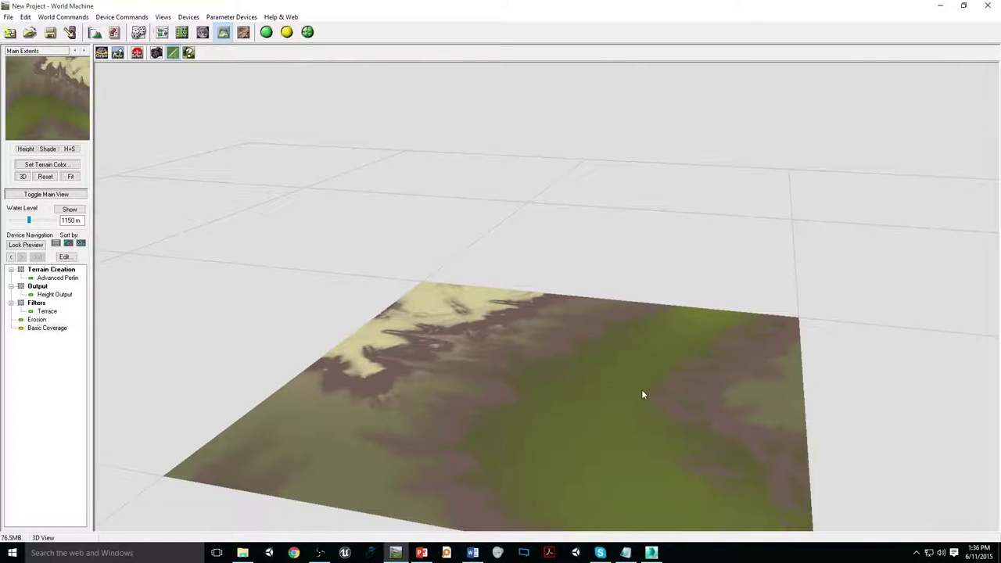
pyautogui.doubleClick(47, 328)
pyautogui.moveTo(504, 192); pyautogui.dragTo(810, 117)
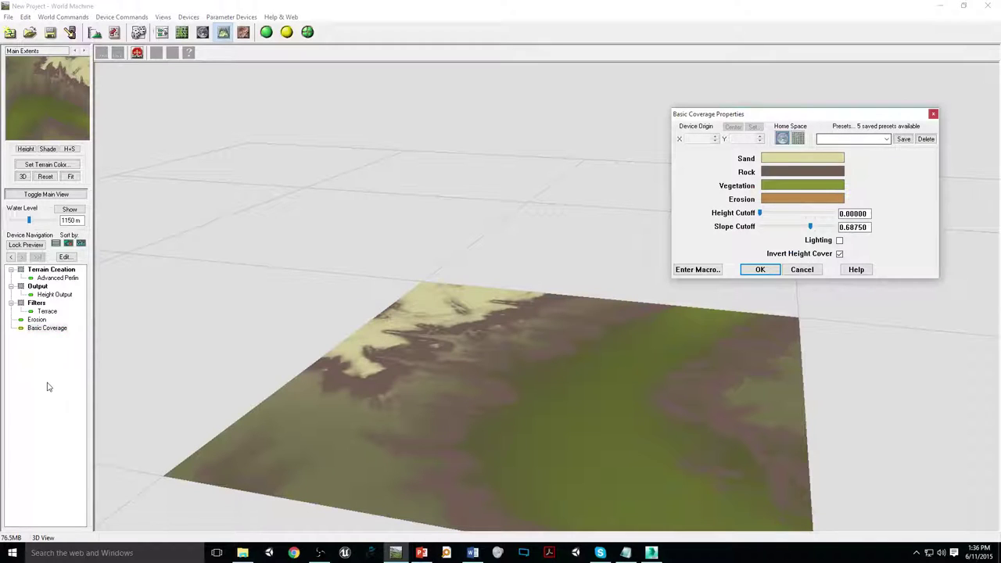
pyautogui.click(886, 138)
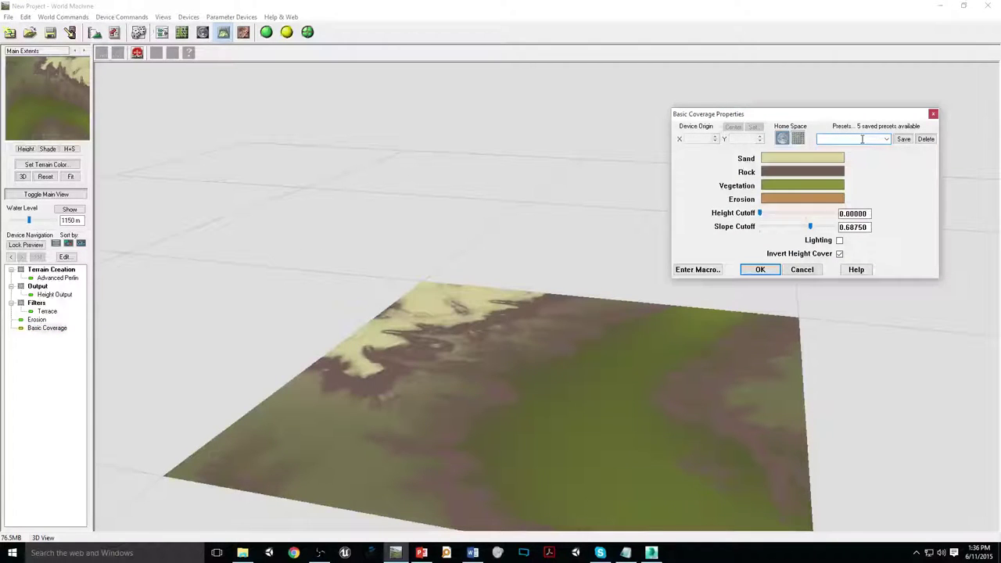
pyautogui.click(852, 156)
pyautogui.scroll(-1, 862, 138)
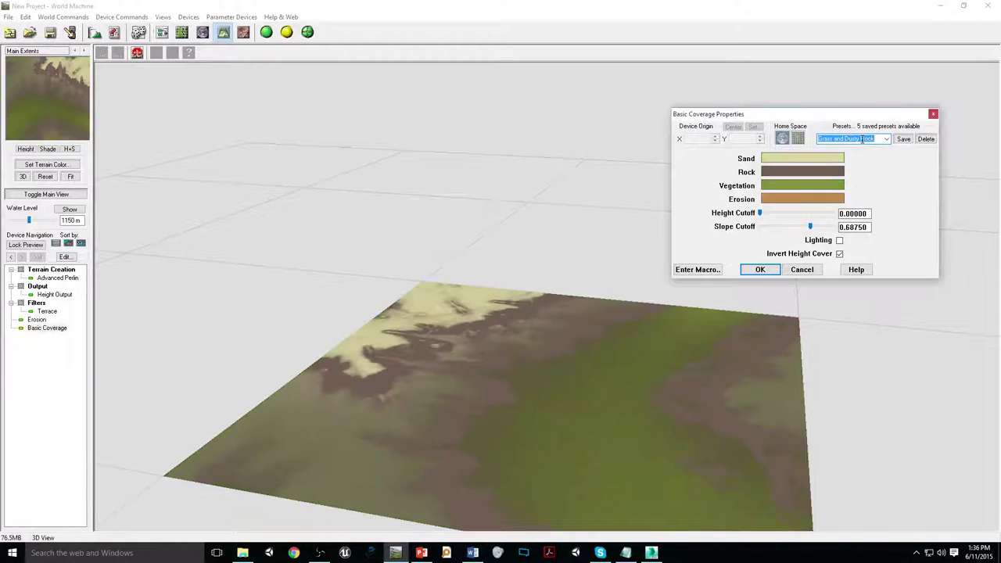
pyautogui.scroll(-1, 861, 138)
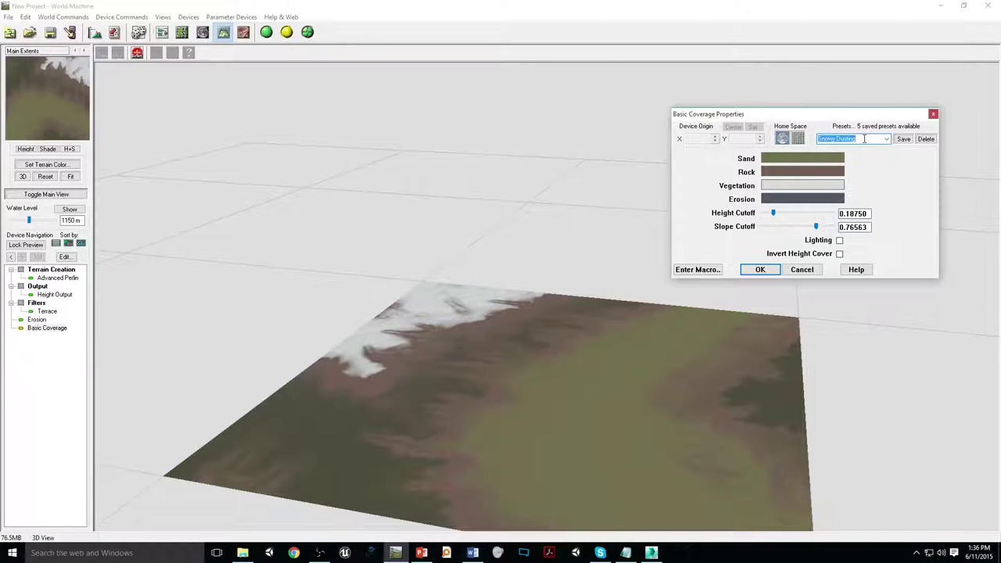
pyautogui.scroll(-1, 864, 139)
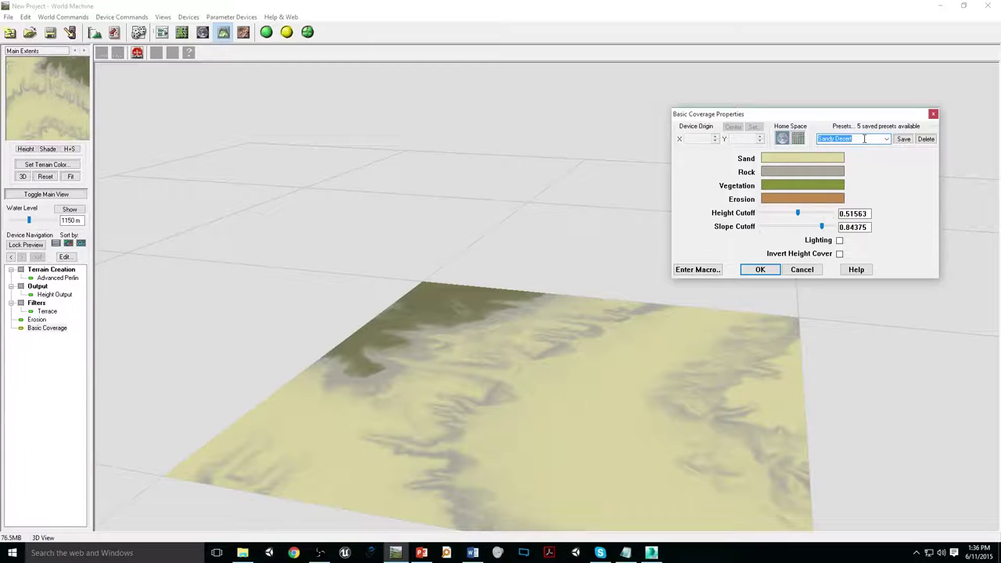
pyautogui.scroll(1, 864, 139)
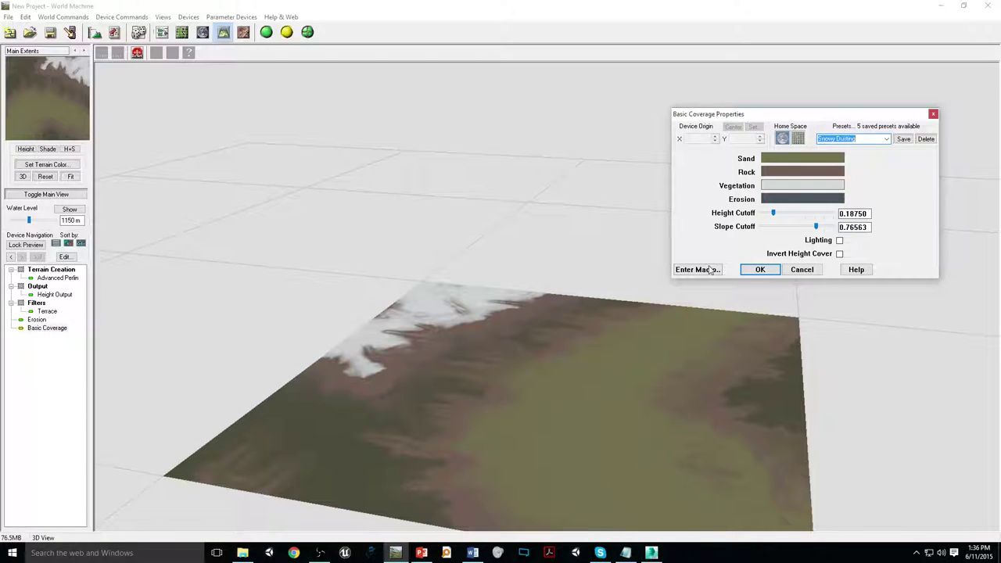
pyautogui.moveTo(772, 217); pyautogui.dragTo(818, 228)
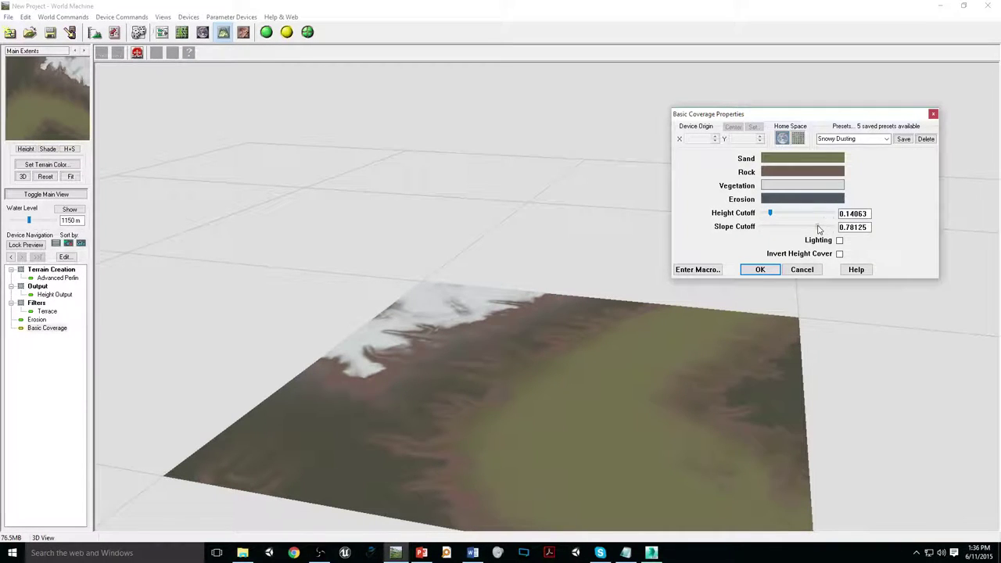
pyautogui.click(760, 269)
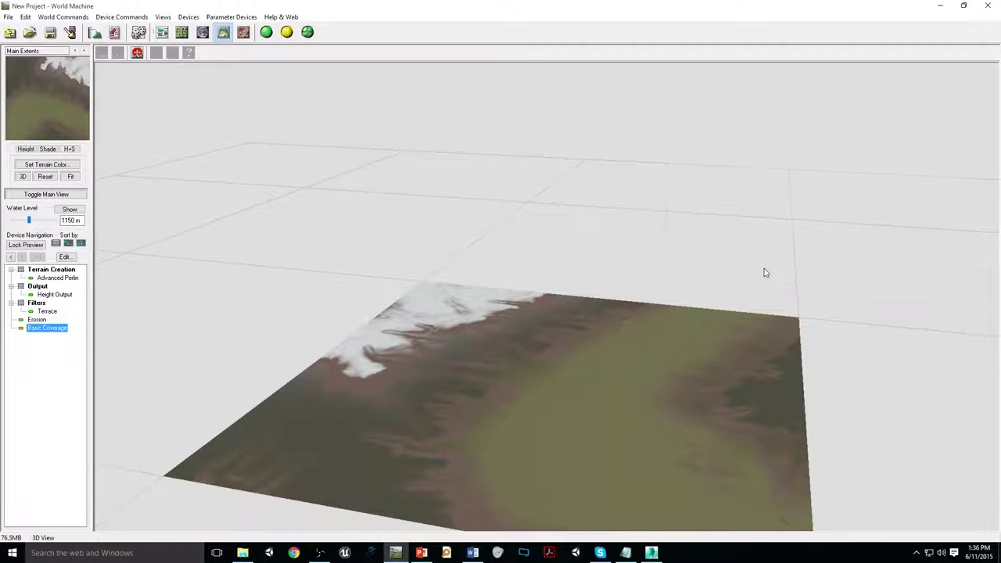
# - Build the world and examine the snowy coverage on the terrain in the 3D View
pyautogui.moveTo(596, 331); pyautogui.dragTo(413, 233)
pyautogui.scroll(3, 578, 352)
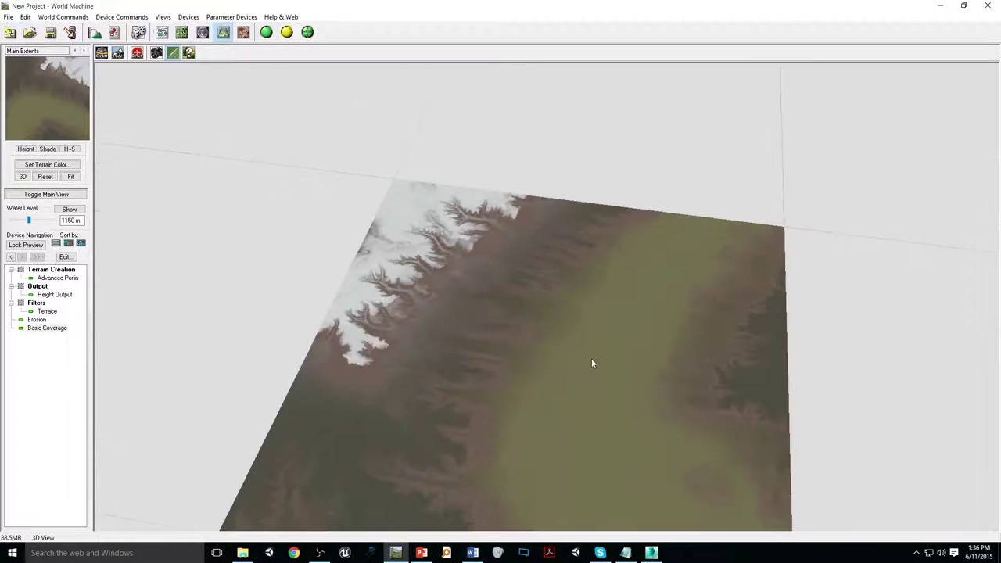
pyautogui.scroll(3, 592, 362)
pyautogui.moveTo(521, 382); pyautogui.dragTo(576, 217)
pyautogui.scroll(-3, 474, 361)
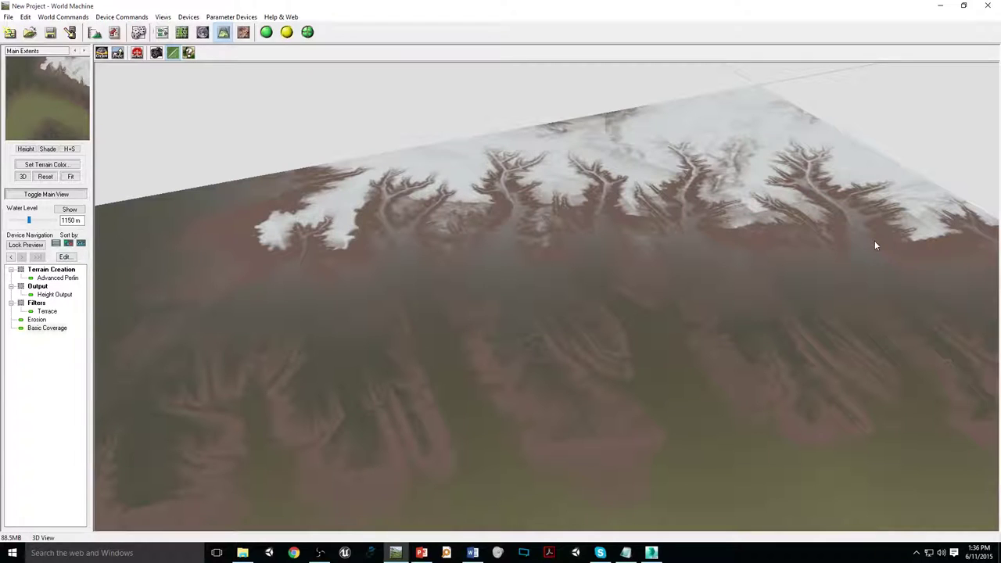
pyautogui.moveTo(662, 313); pyautogui.dragTo(503, 404)
pyautogui.scroll(-3, 509, 401)
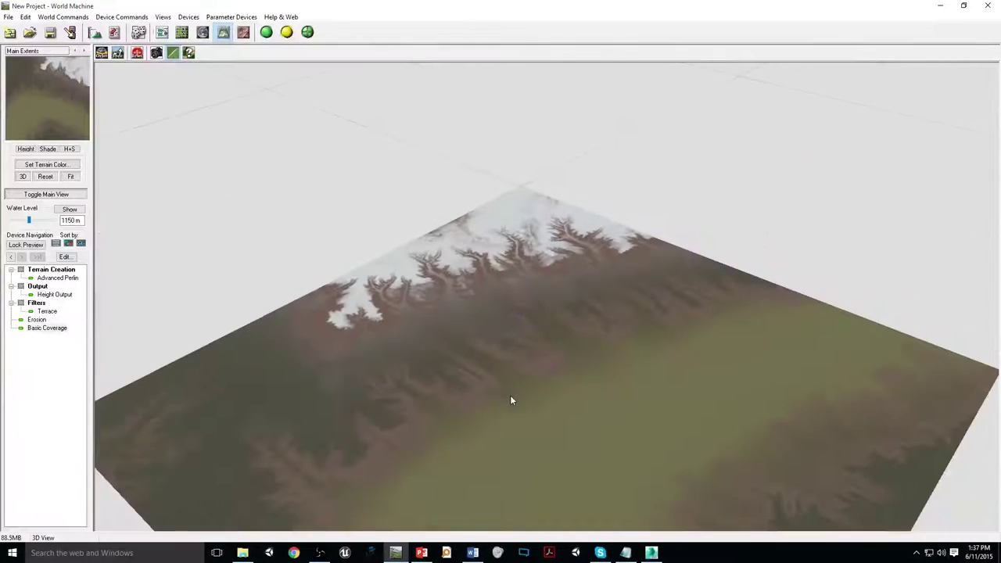
# - In the Device View, connect Erosion's Flow map output to the Erosion Input of Basic Coverage
pyautogui.click(163, 32)
pyautogui.moveTo(498, 153); pyautogui.dragTo(521, 150)
pyautogui.scroll(3, 509, 172)
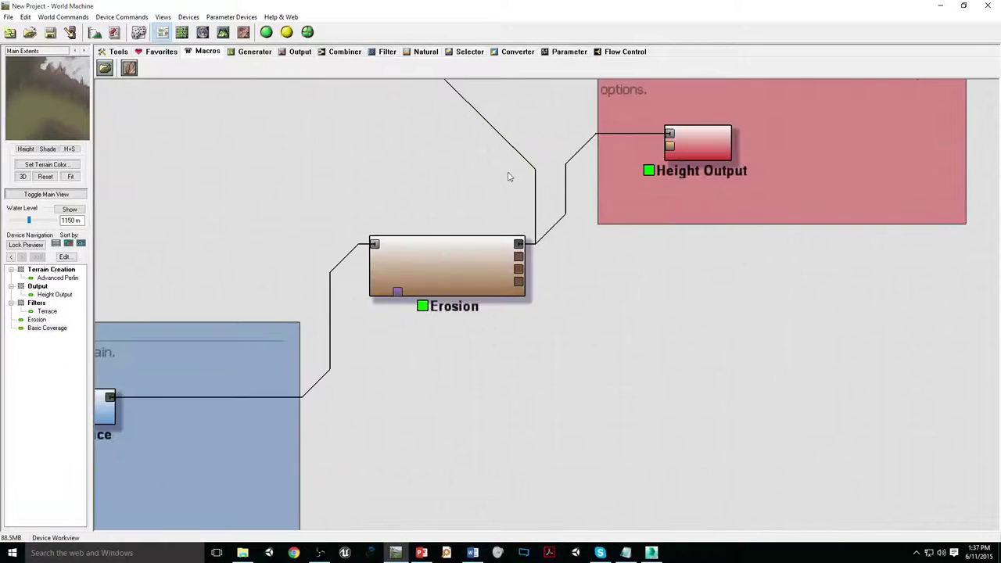
pyautogui.moveTo(522, 508); pyautogui.dragTo(494, 327, button='right')
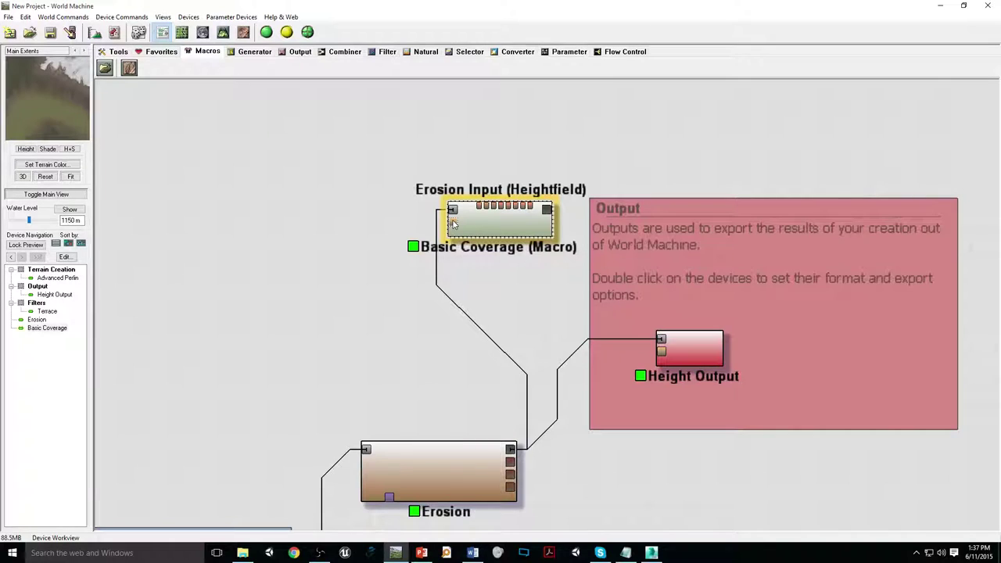
pyautogui.click(464, 472)
pyautogui.moveTo(464, 471); pyautogui.dragTo(424, 413, button='right')
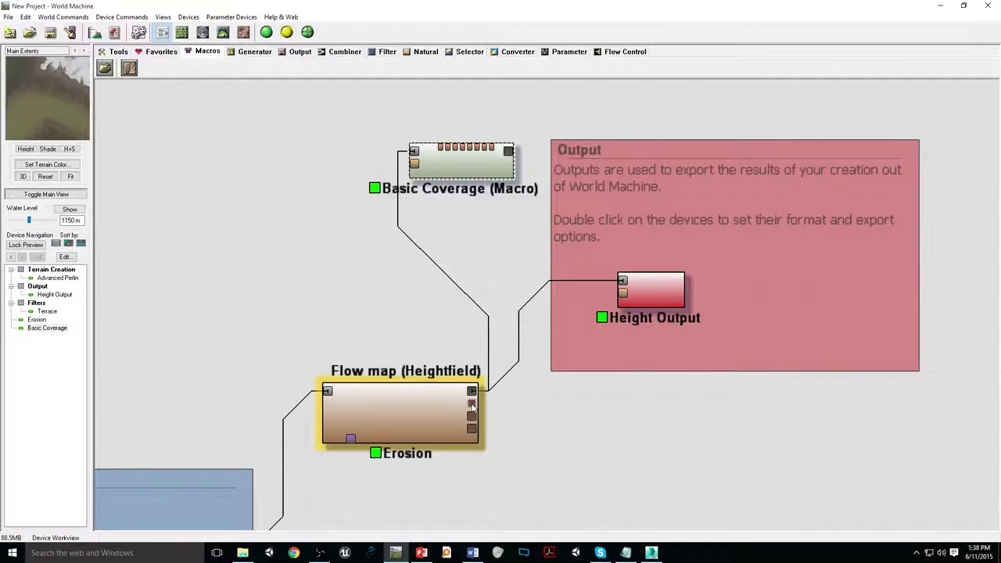
pyautogui.moveTo(471, 405); pyautogui.dragTo(420, 171)
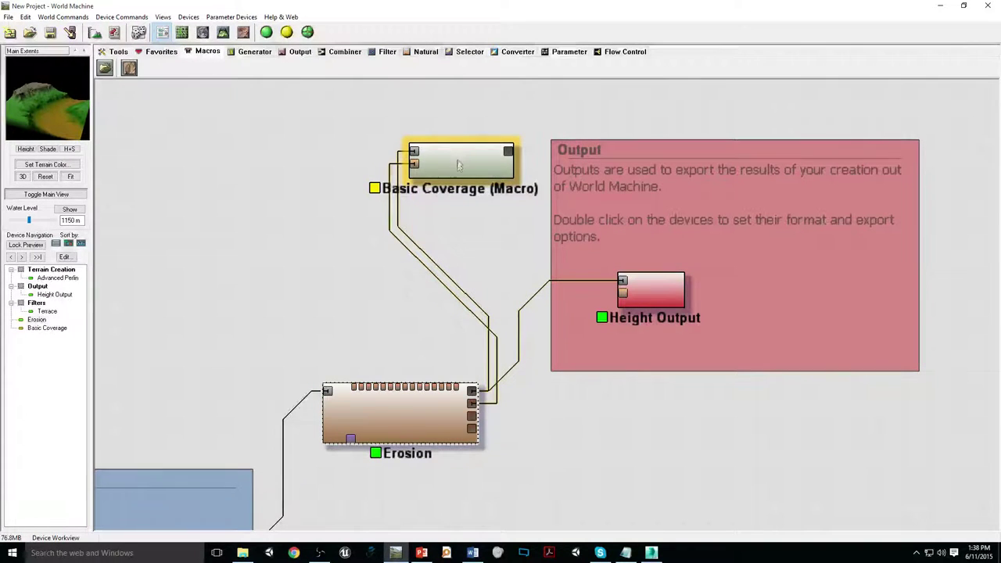
# - Rebuild the world and inspect the erosion flow lines on the coverage in the 3D View
pyautogui.click(223, 32)
pyautogui.moveTo(548, 336); pyautogui.dragTo(631, 419)
pyautogui.scroll(-3, 628, 432)
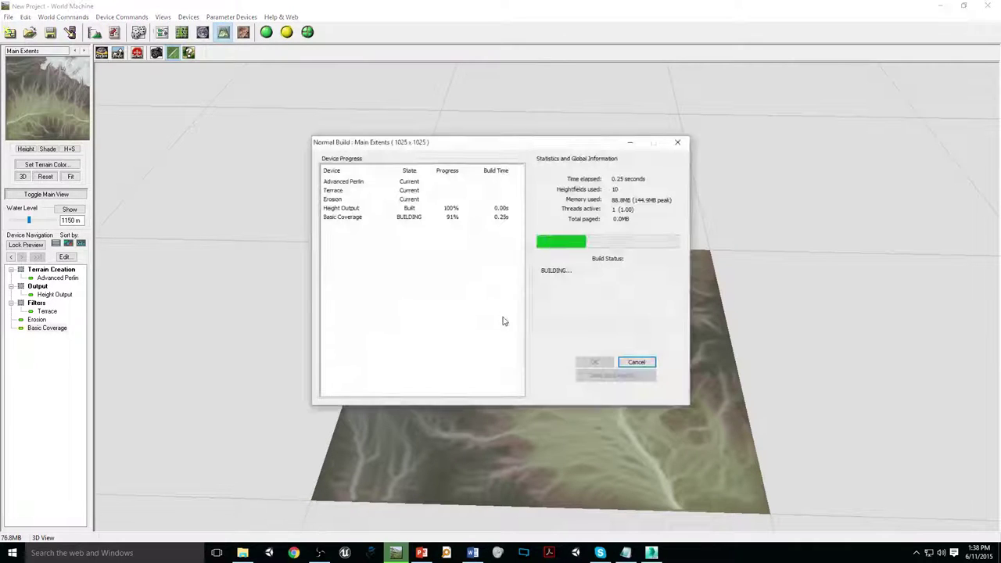
pyautogui.moveTo(577, 404); pyautogui.dragTo(226, 423)
pyautogui.scroll(5, 617, 444)
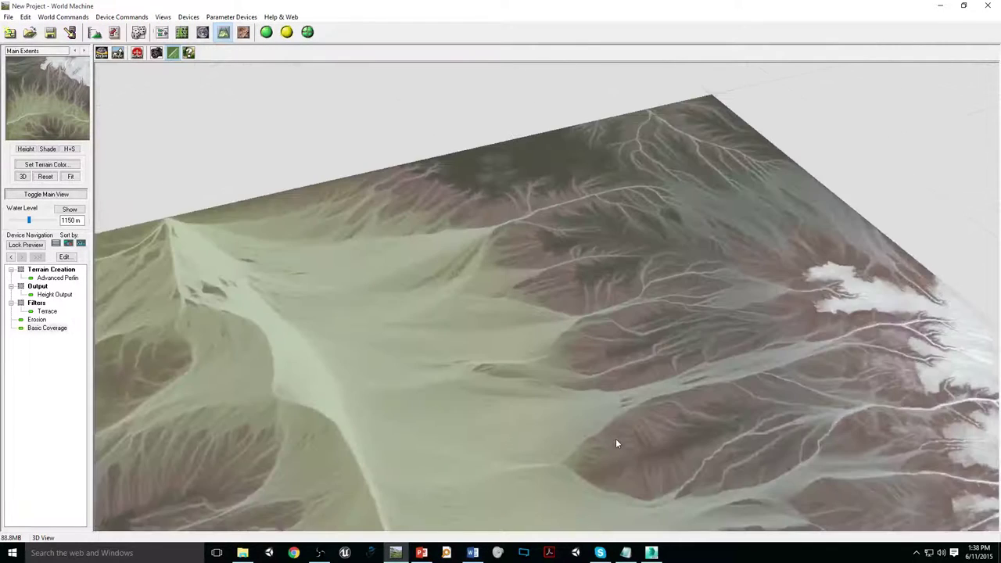
pyautogui.moveTo(512, 352); pyautogui.dragTo(602, 336)
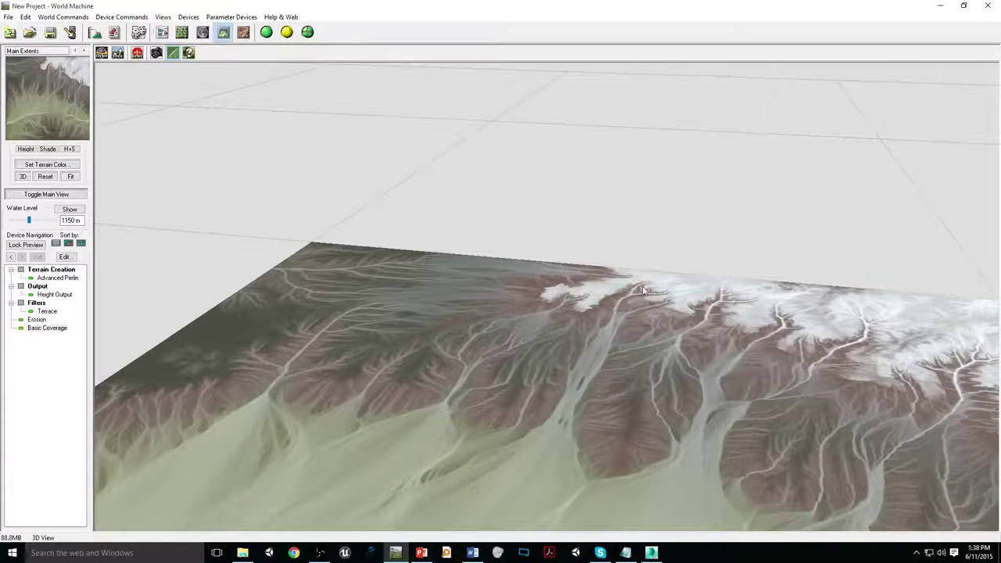
pyautogui.moveTo(569, 427); pyautogui.dragTo(452, 497)
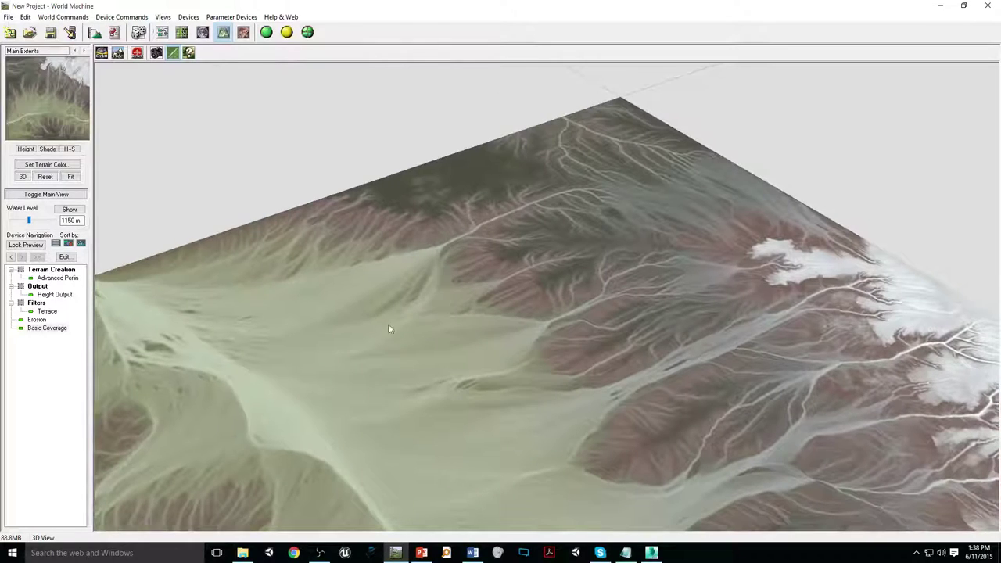
pyautogui.moveTo(321, 385); pyautogui.dragTo(375, 289)
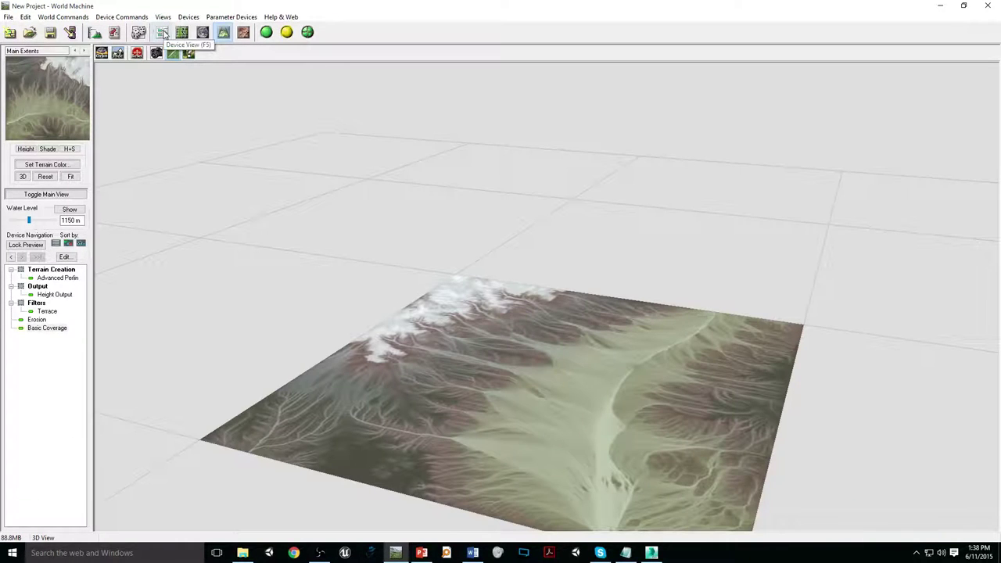
# - Add a Bitmap Output device above the Output group and connect Basic Coverage's output to its primary input
pyautogui.click(162, 32)
pyautogui.moveTo(461, 174); pyautogui.dragTo(431, 153)
pyautogui.moveTo(585, 255); pyautogui.dragTo(451, 215, button='right')
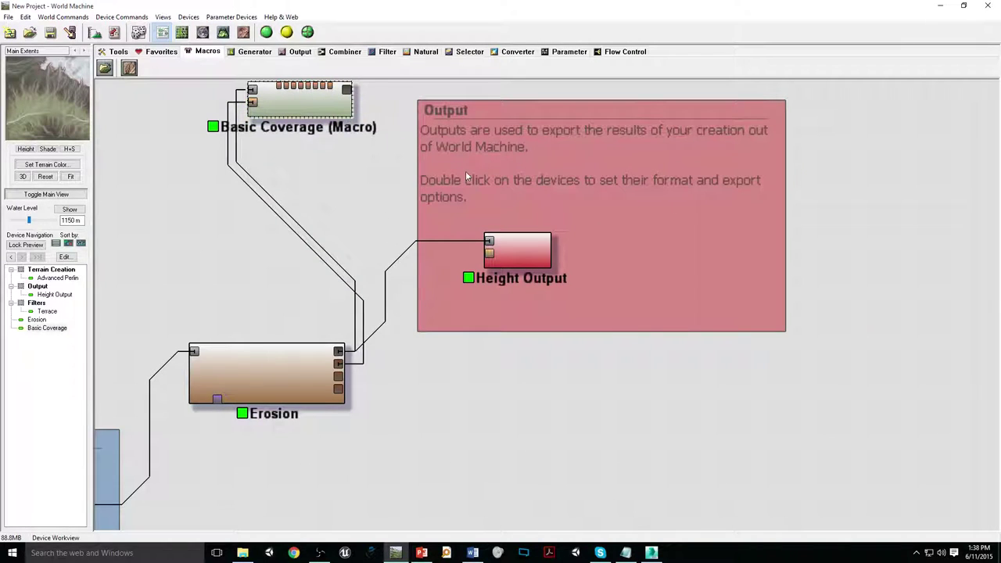
pyautogui.moveTo(466, 170); pyautogui.dragTo(445, 270, button='right')
pyautogui.moveTo(279, 207); pyautogui.dragTo(325, 153)
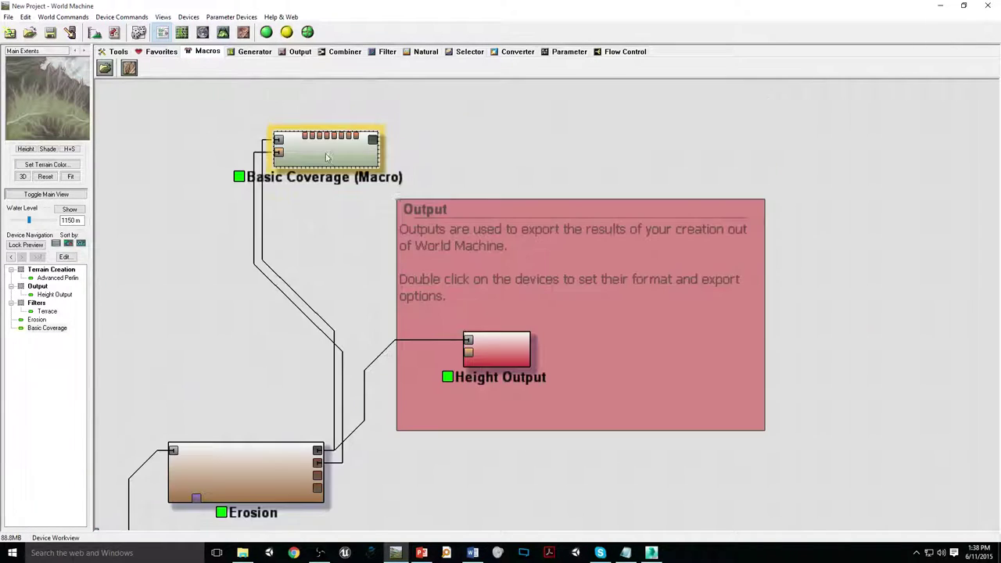
pyautogui.click(298, 54)
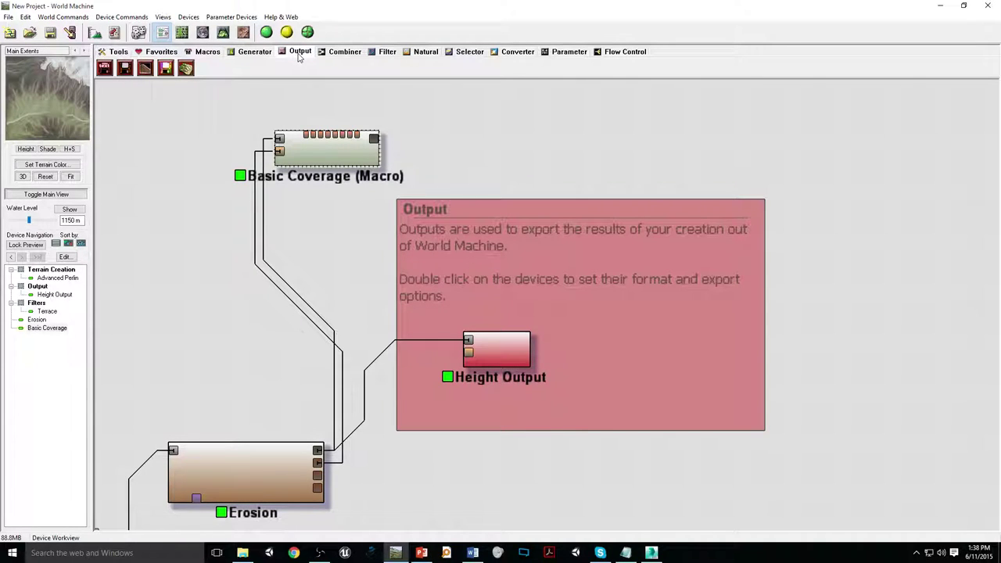
pyautogui.click(166, 69)
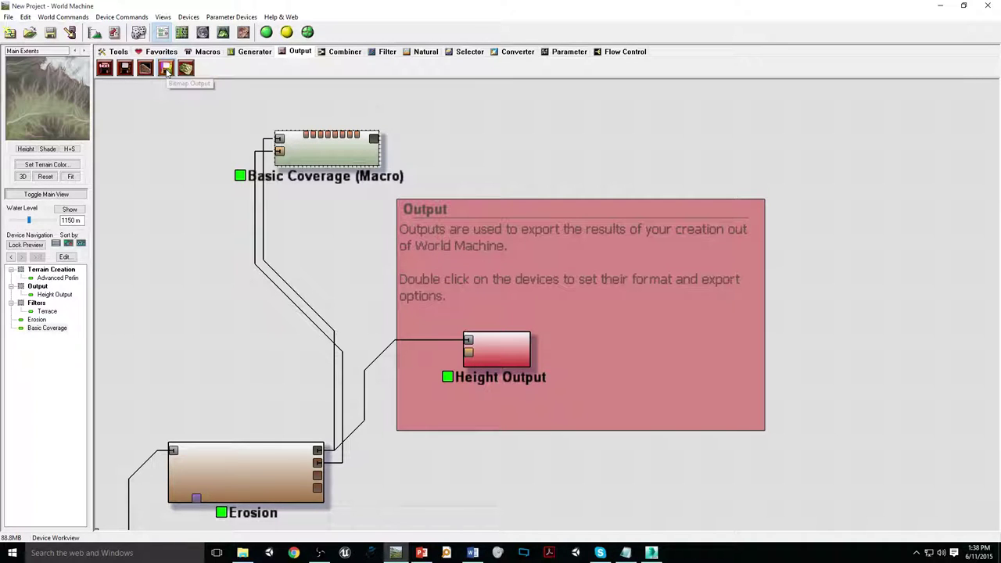
pyautogui.click(587, 141)
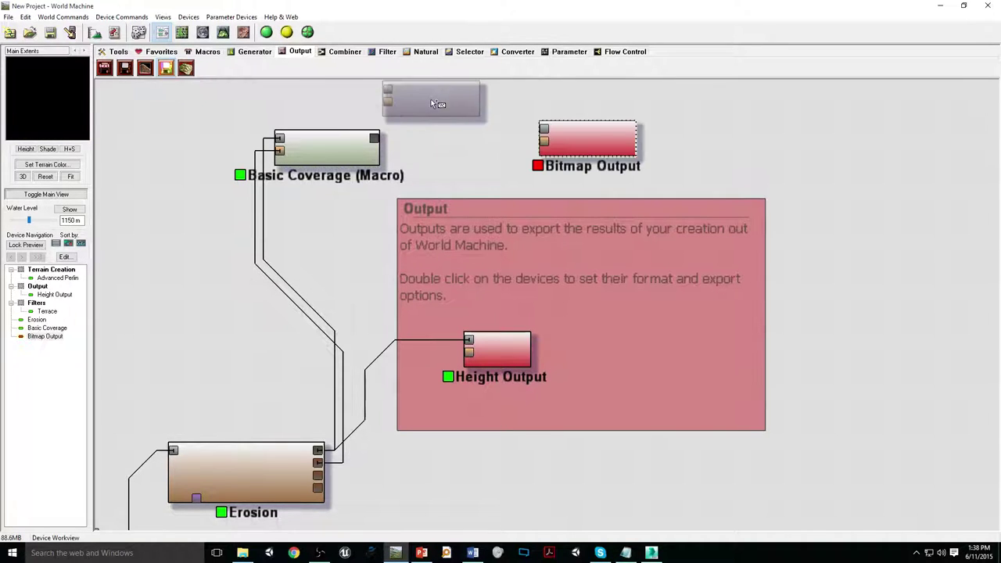
pyautogui.moveTo(375, 136); pyautogui.dragTo(545, 131)
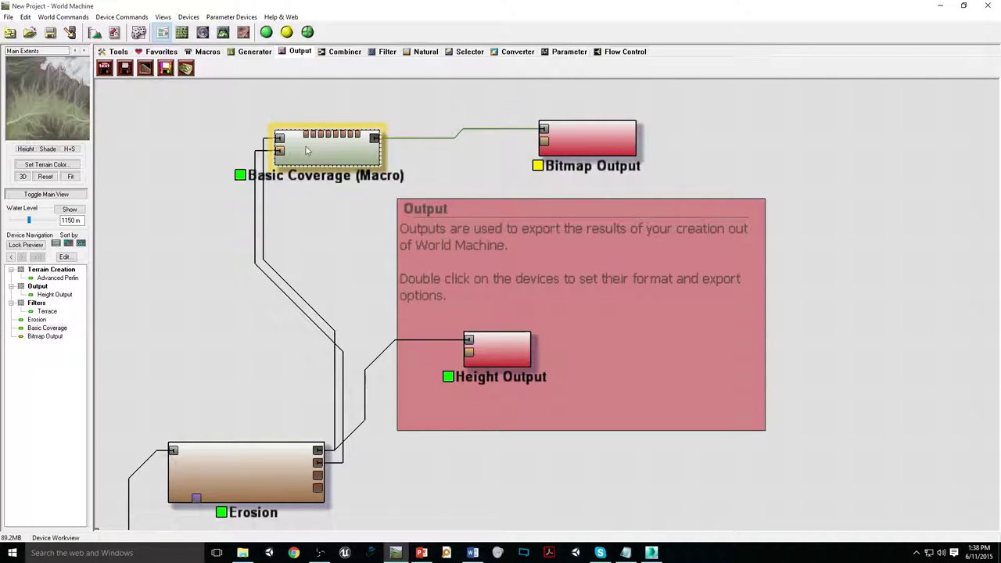
# - Set the Bitmap Output's file format to PNG (16bits/channel)
pyautogui.doubleClick(594, 142)
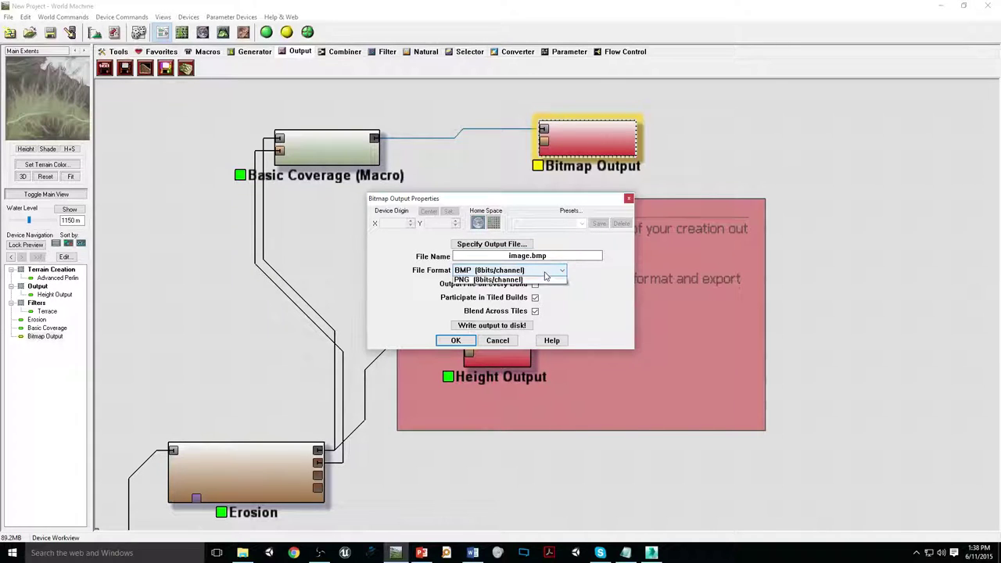
pyautogui.click(545, 274)
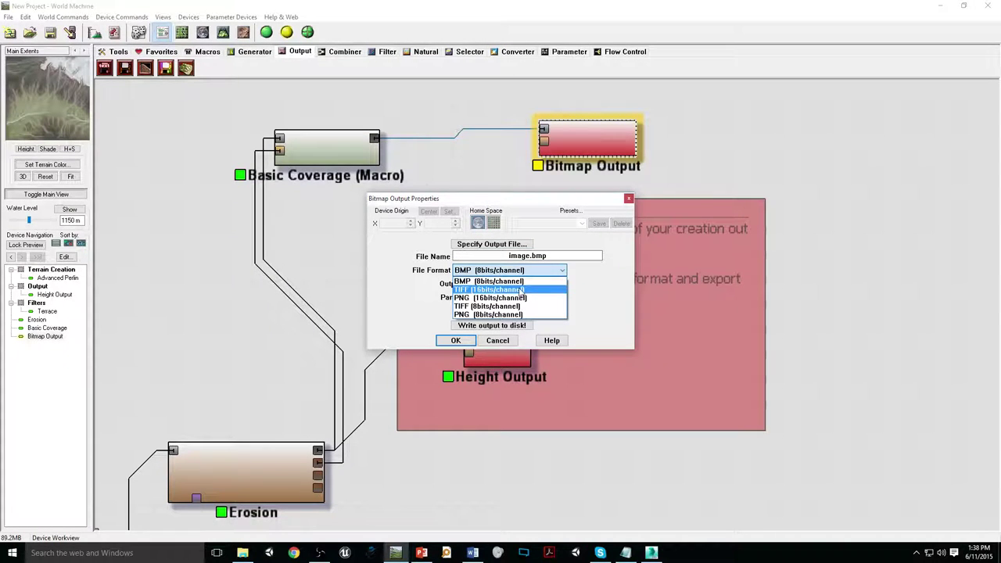
pyautogui.click(499, 298)
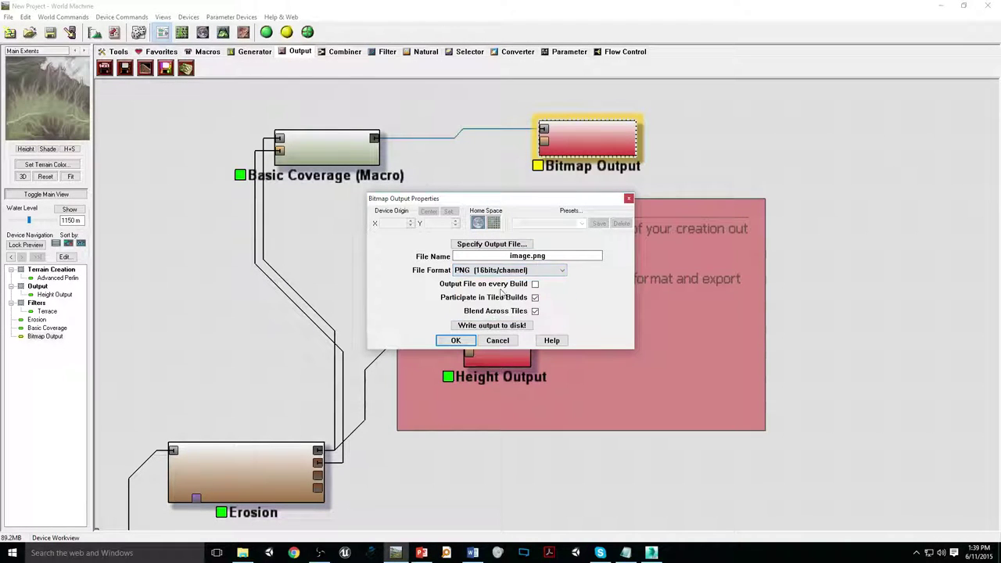
# - Set the Bitmap Output's output file to 01_Tutorial_Terrain_Colour.png and write it to disk
pyautogui.click(501, 244)
pyautogui.click(504, 281)
pyautogui.doubleClick(478, 365)
pyautogui.moveTo(452, 366); pyautogui.dragTo(473, 375)
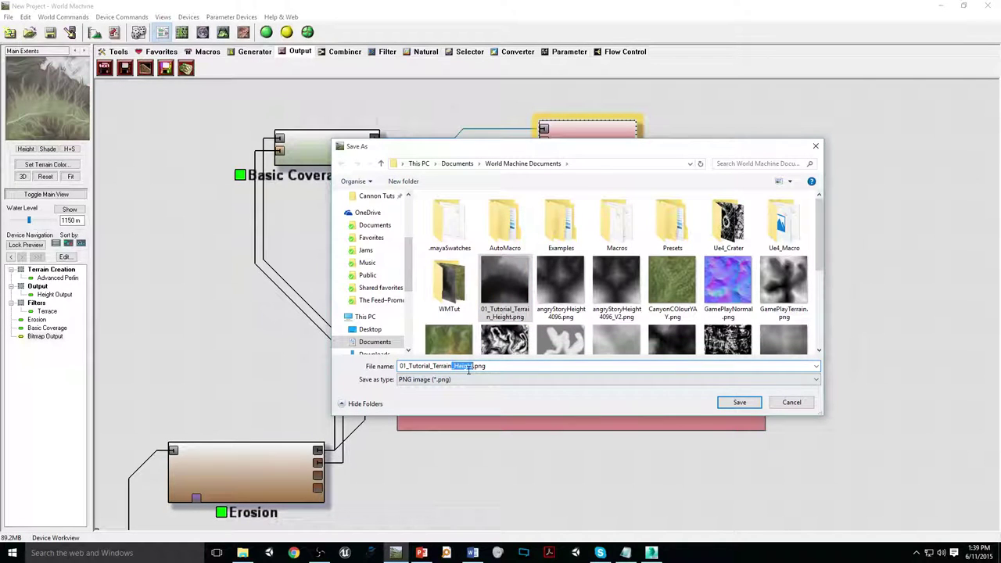
pyautogui.press('Return')
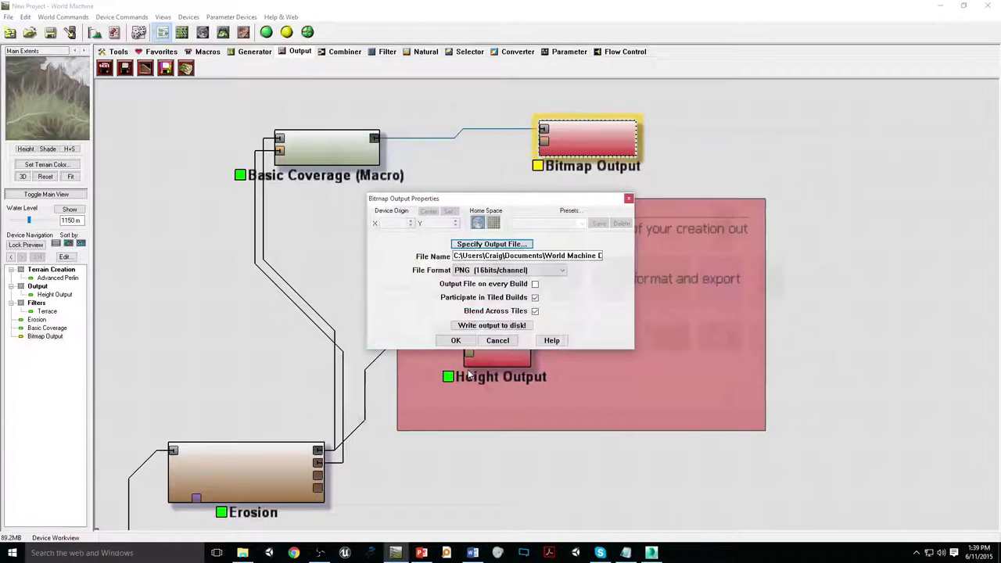
pyautogui.click(493, 326)
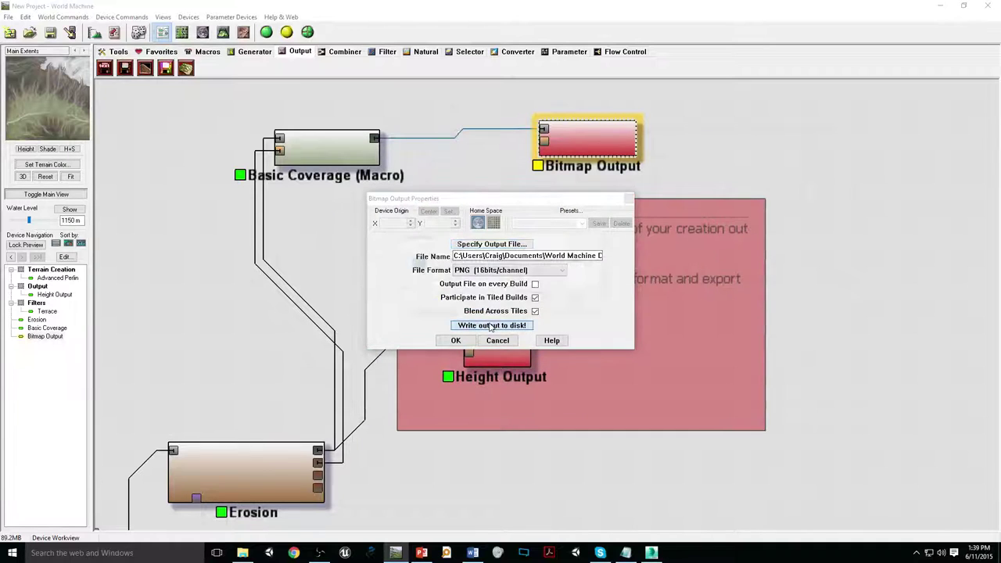
pyautogui.click(528, 300)
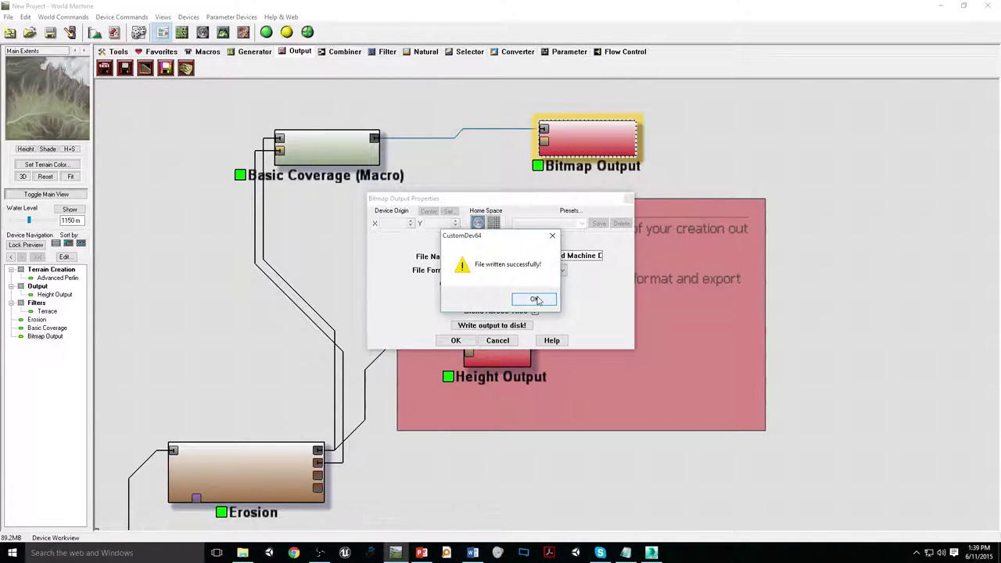
pyautogui.click(534, 300)
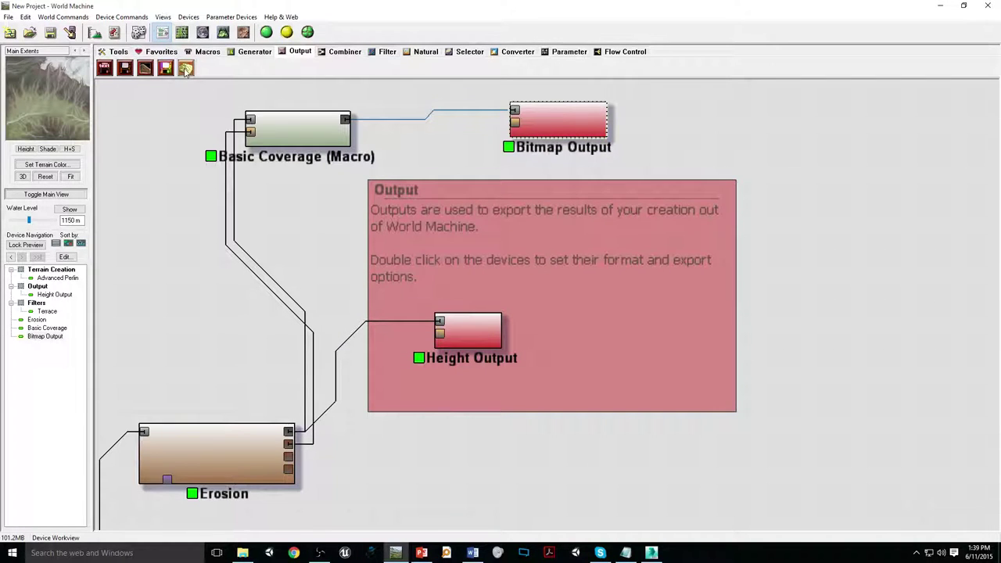
# - Add an Overlay View device beside the Output group and connect Erosion's primary output to its heightfield input
pyautogui.moveTo(188, 70); pyautogui.dragTo(816, 287)
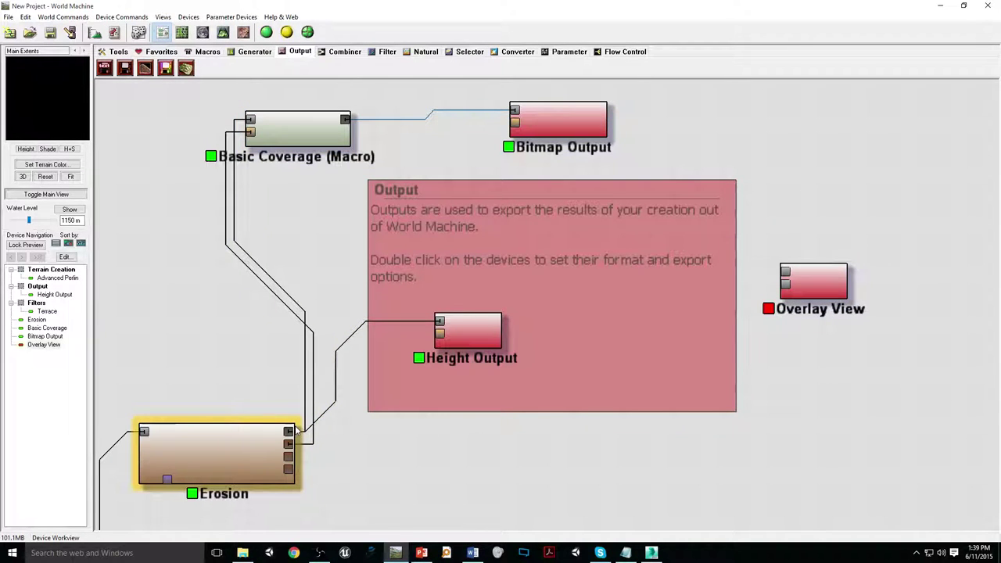
pyautogui.moveTo(291, 431); pyautogui.dragTo(785, 274)
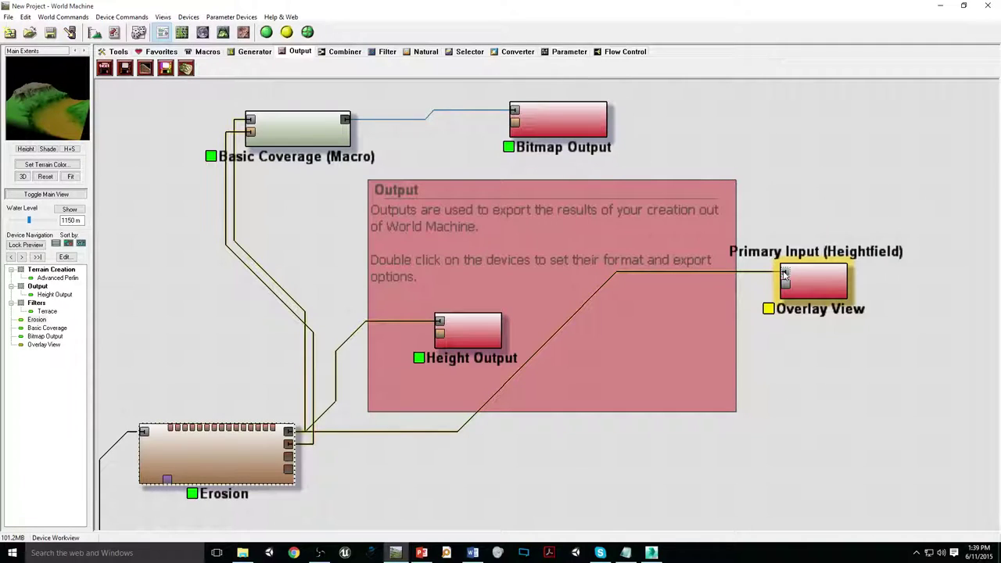
pyautogui.moveTo(813, 286); pyautogui.dragTo(813, 327)
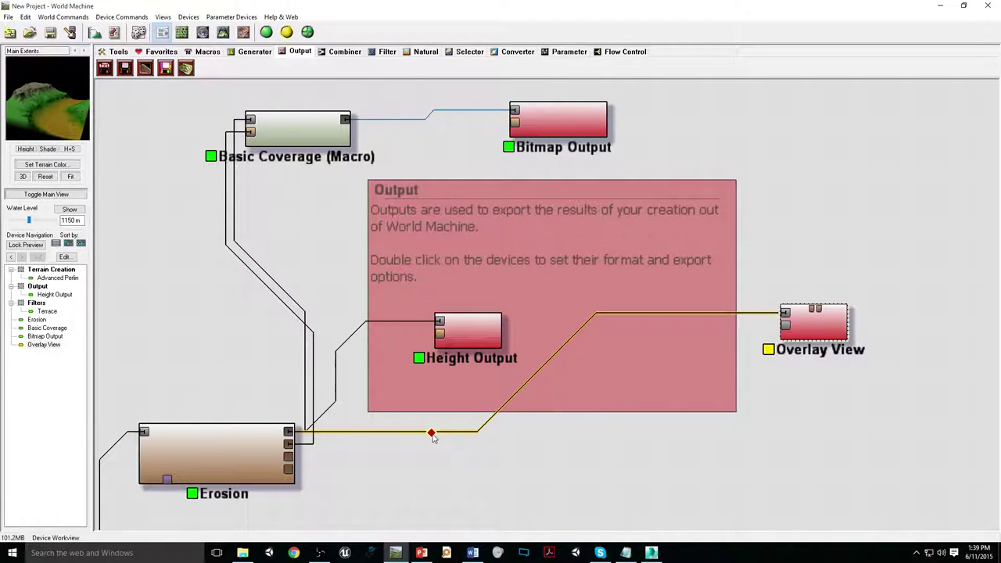
pyautogui.scroll(-2, 229, 415)
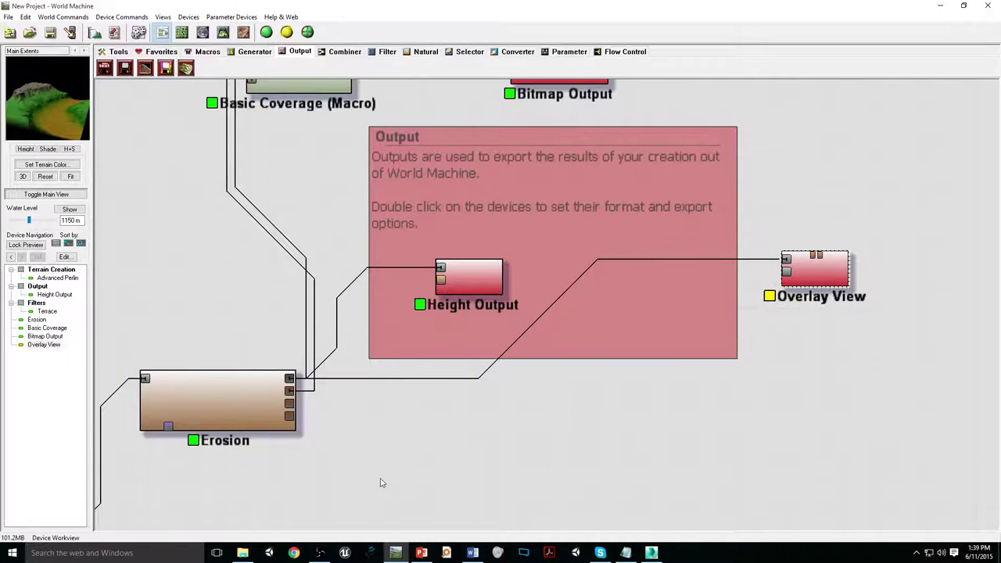
pyautogui.moveTo(813, 274); pyautogui.dragTo(801, 389)
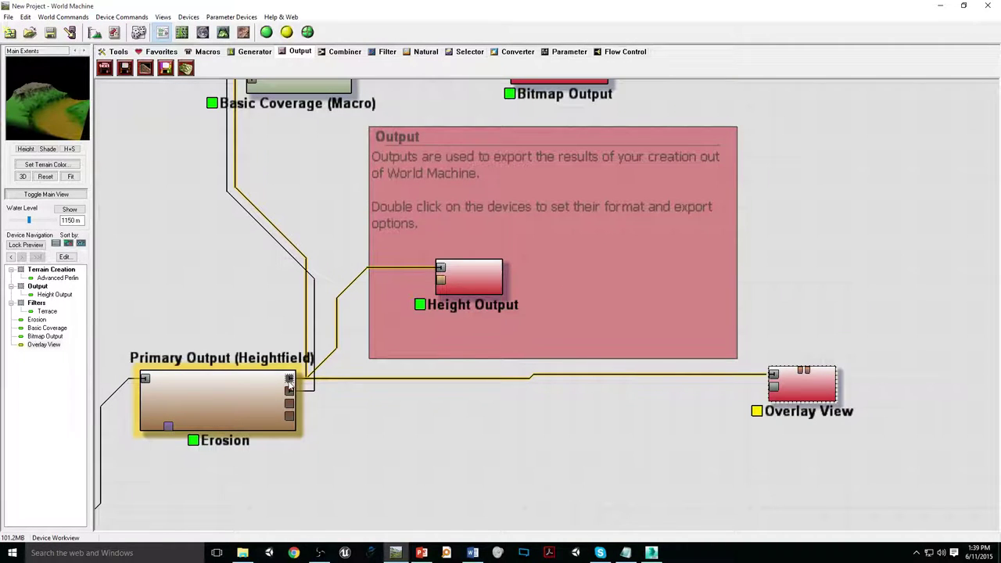
# - Connect Basic Coverage's output to the second input of the Overlay View
pyautogui.moveTo(289, 381); pyautogui.dragTo(279, 431, button='middle')
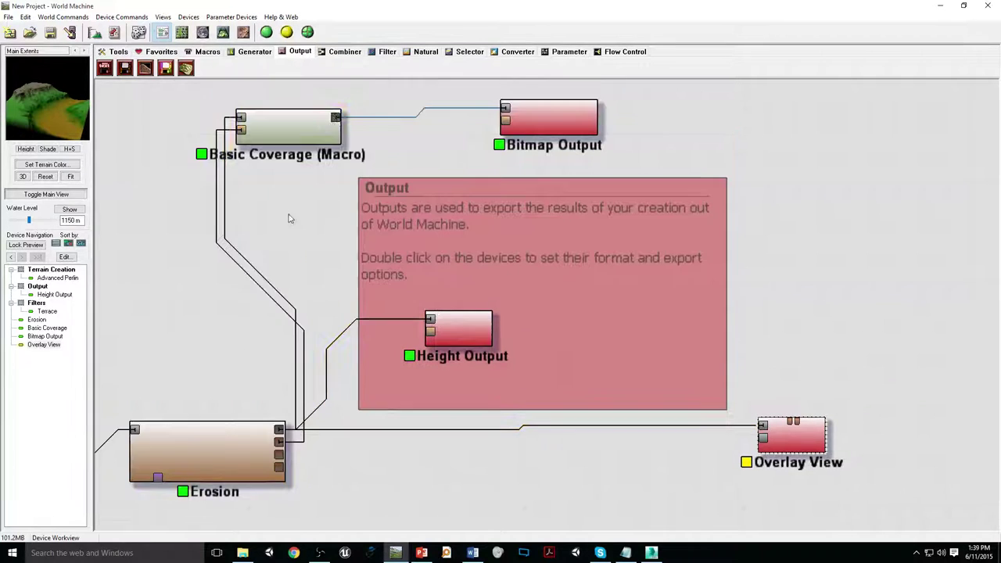
pyautogui.click(338, 120)
pyautogui.moveTo(338, 119); pyautogui.dragTo(763, 437)
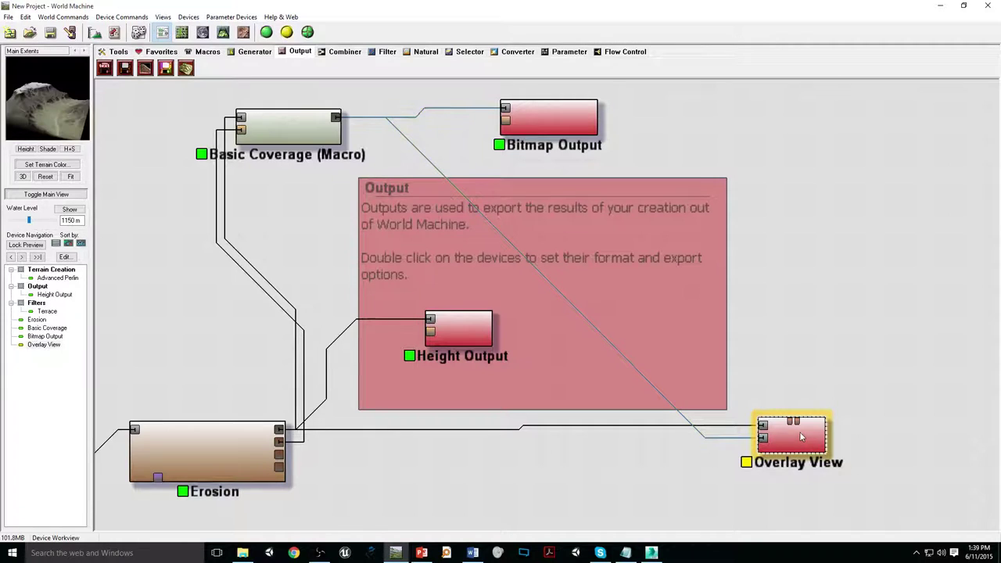
# - Inspect the coverage colours overlaid on the eroded terrain in the 3D View
pyautogui.click(223, 32)
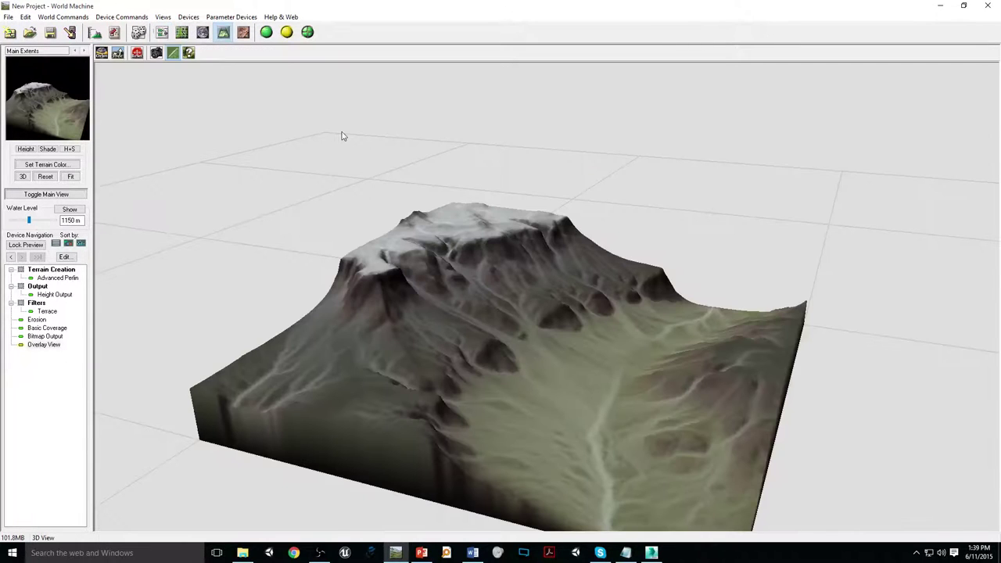
pyautogui.moveTo(342, 136); pyautogui.dragTo(313, 102)
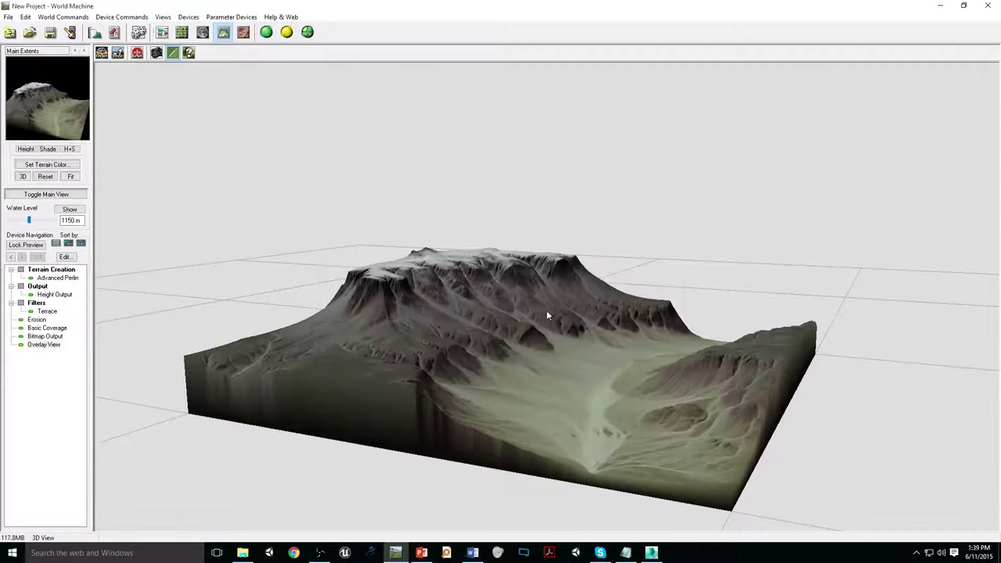
pyautogui.scroll(3, 558, 356)
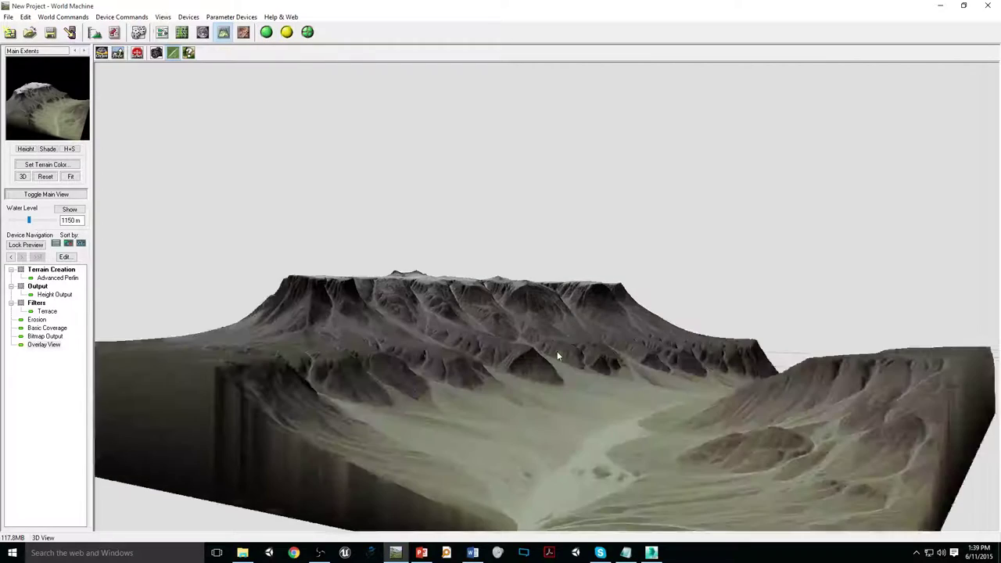
pyautogui.moveTo(558, 356); pyautogui.dragTo(586, 393)
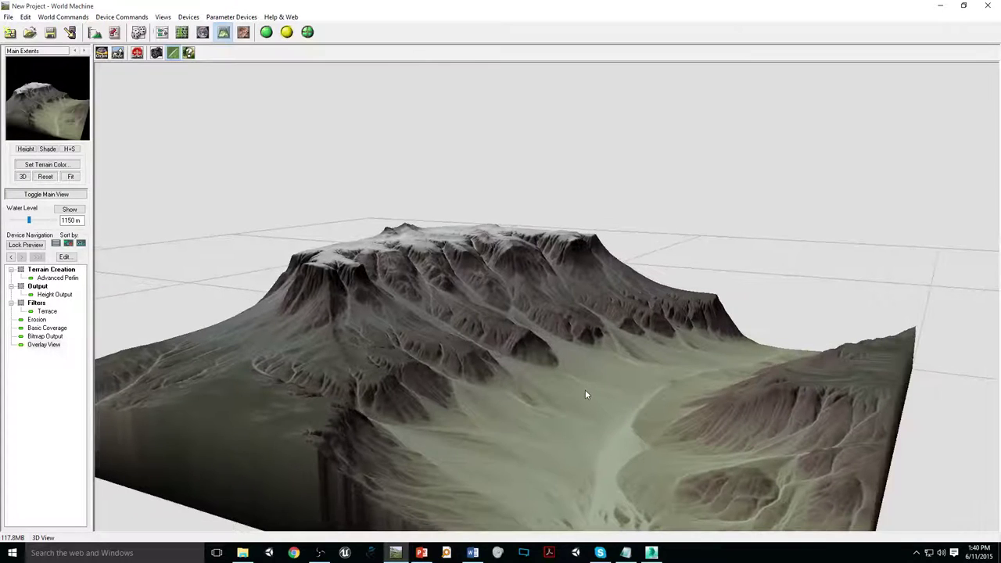
pyautogui.scroll(3, 585, 394)
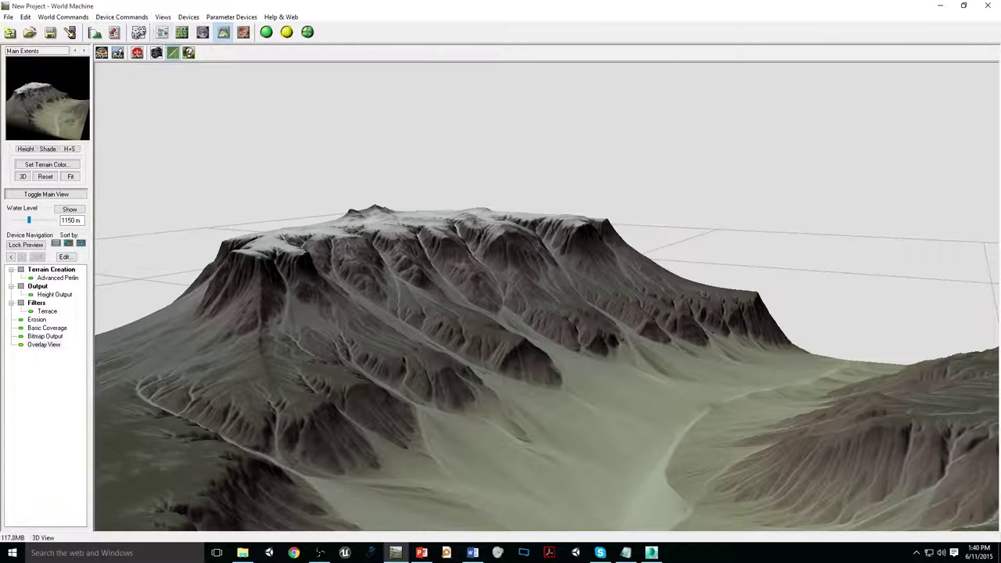
# - Switch to 3ds Max and draw a plane about 156 long by 148 wide in the Perspective viewport
pyautogui.hotkey('alt', 'Tab')
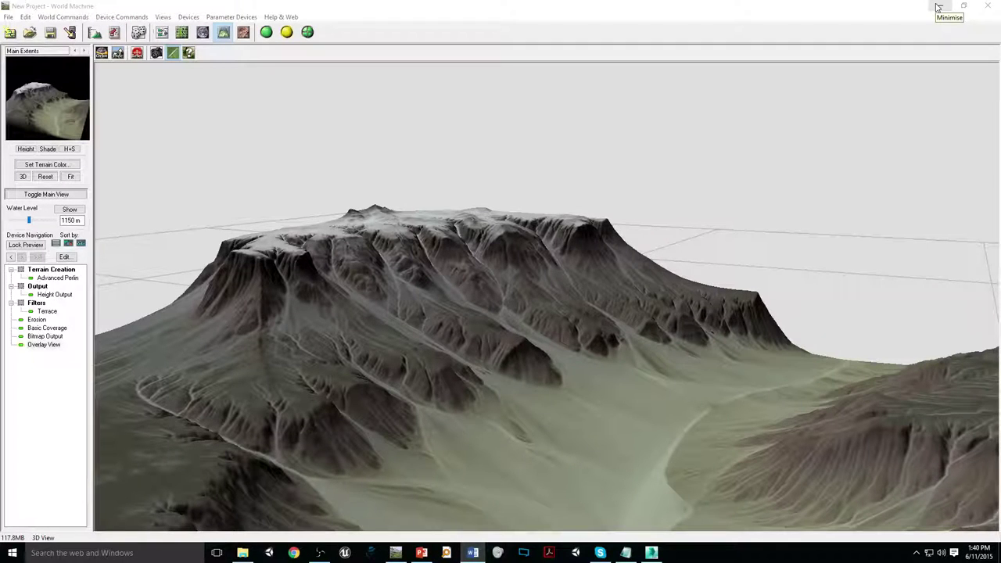
pyautogui.click(652, 553)
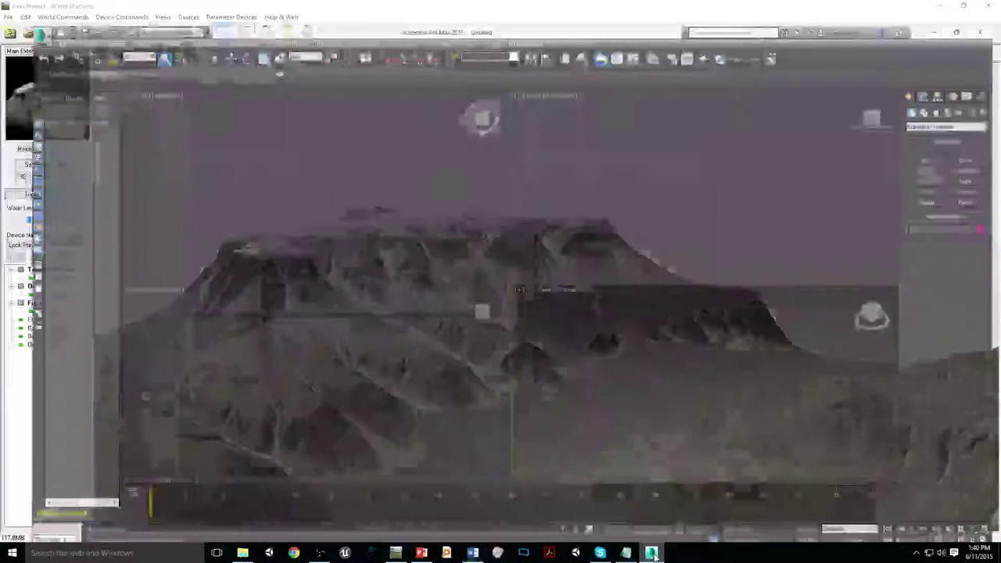
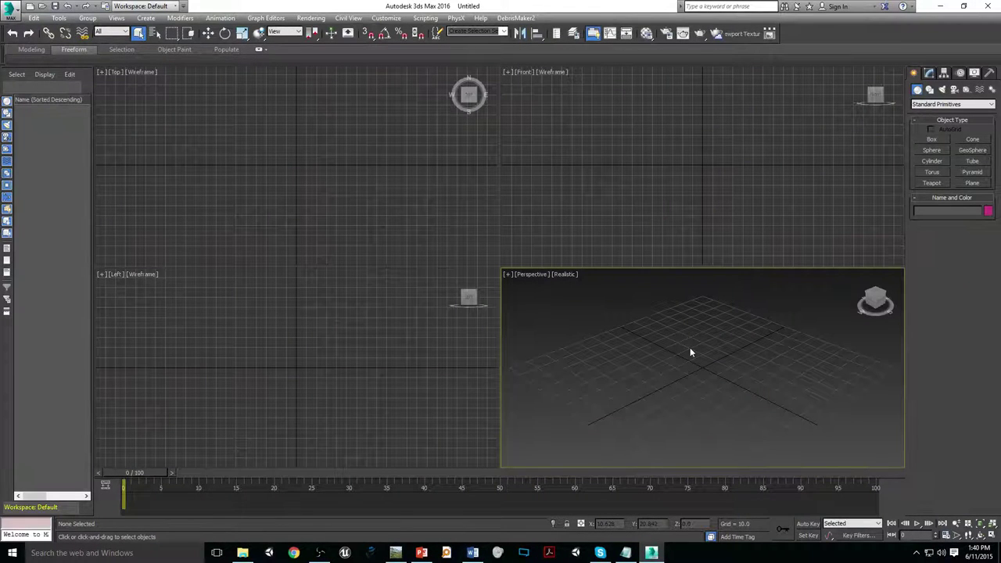
pyautogui.click(971, 183)
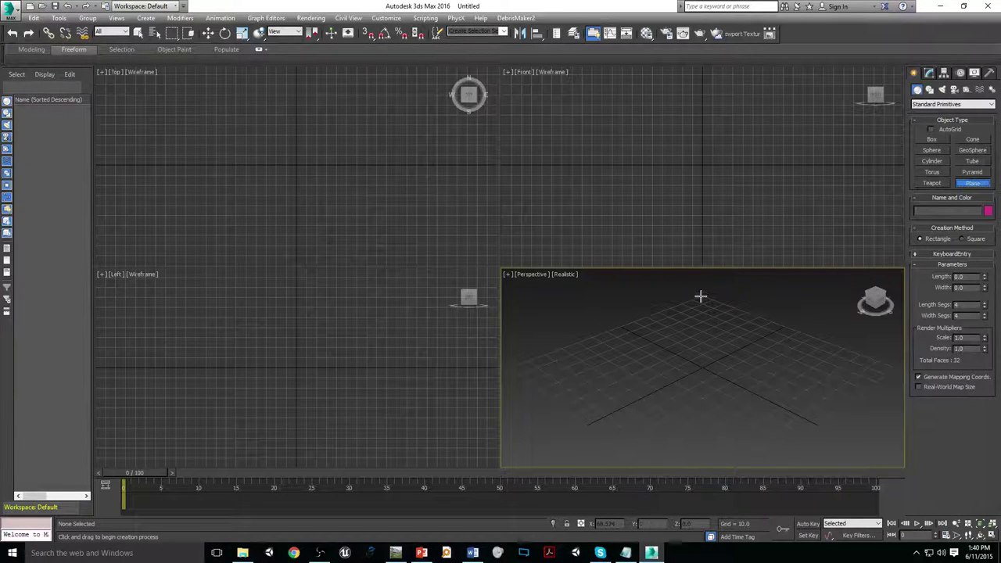
pyautogui.moveTo(700, 297); pyautogui.dragTo(739, 251)
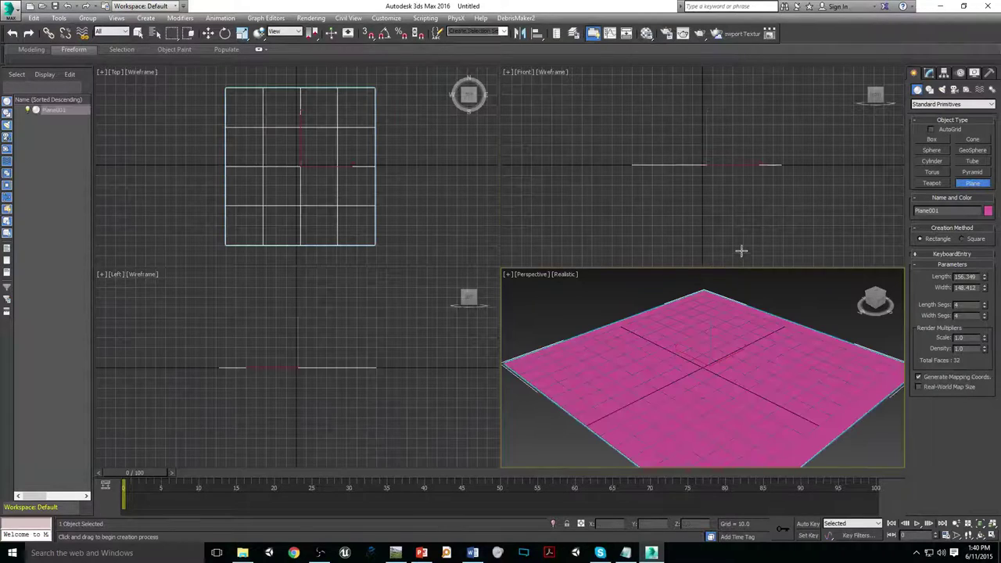
pyautogui.rightClick(782, 368)
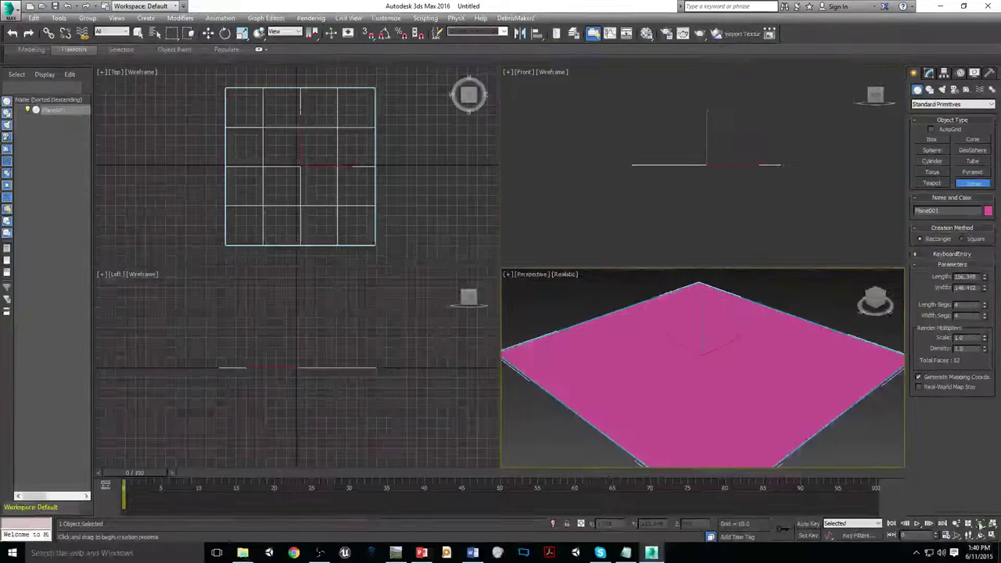
# - Maximize the Perspective viewport with edged faces shown, end plane creation and frame the whole plane
pyautogui.click(990, 536)
pyautogui.press('F4')
pyautogui.moveTo(435, 291)
pyautogui.keyDown('alt'); pyautogui.mouseDown(button='middle')
pyautogui.moveTo(415, 292)
pyautogui.moveTo(431, 230)
pyautogui.mouseUp(button='middle'); pyautogui.keyUp('alt')
pyautogui.rightClick(431, 230)
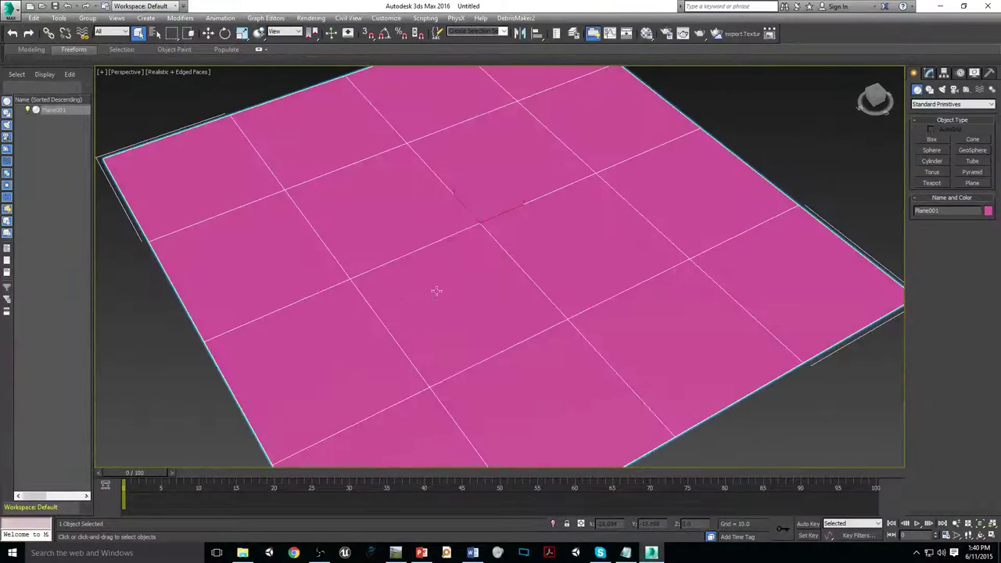
pyautogui.scroll(-8, 464, 286)
pyautogui.keyDown('alt'); pyautogui.moveTo(475, 297); pyautogui.dragTo(431, 284, button='middle'); pyautogui.keyUp('alt')
pyautogui.scroll(3, 415, 294)
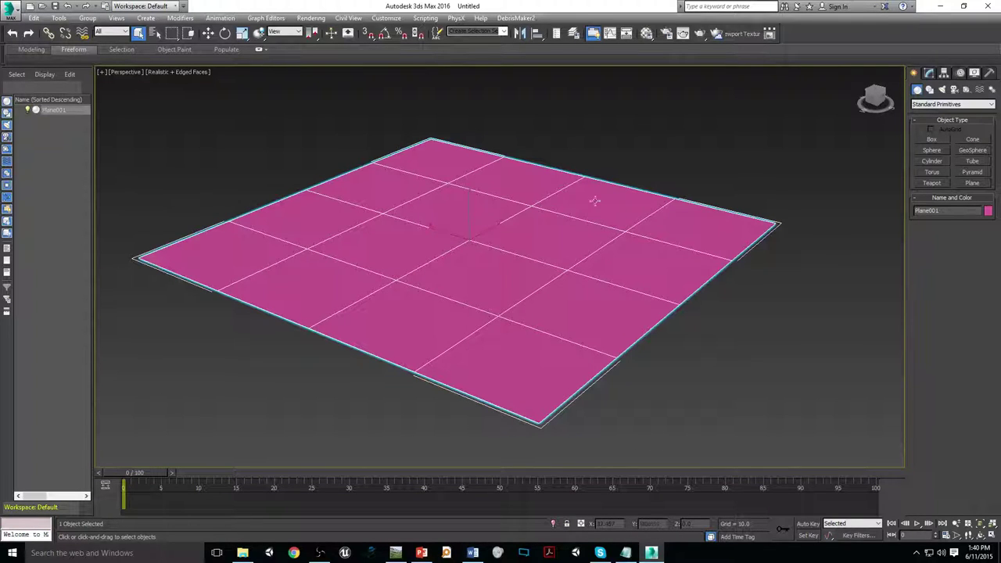
pyautogui.moveTo(321, 181); pyautogui.dragTo(324, 186, button='middle')
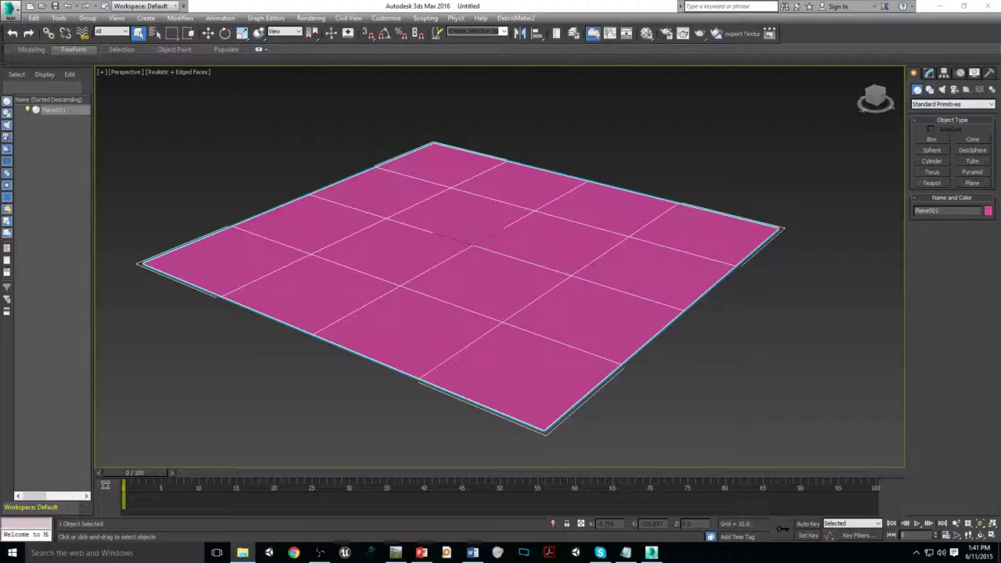
# - Apply 01_Tutorial_Terrain_Height.png from the World Machine Documents folder to the plane as its texture
pyautogui.moveTo(1000, 119); pyautogui.dragTo(965, 119)
pyautogui.moveTo(926, 316); pyautogui.dragTo(452, 272)
pyautogui.keyDown('alt'); pyautogui.moveTo(452, 272); pyautogui.dragTo(509, 271, button='middle'); pyautogui.keyUp('alt')
pyautogui.keyDown('alt'); pyautogui.moveTo(515, 263); pyautogui.dragTo(506, 268, button='middle'); pyautogui.keyUp('alt')
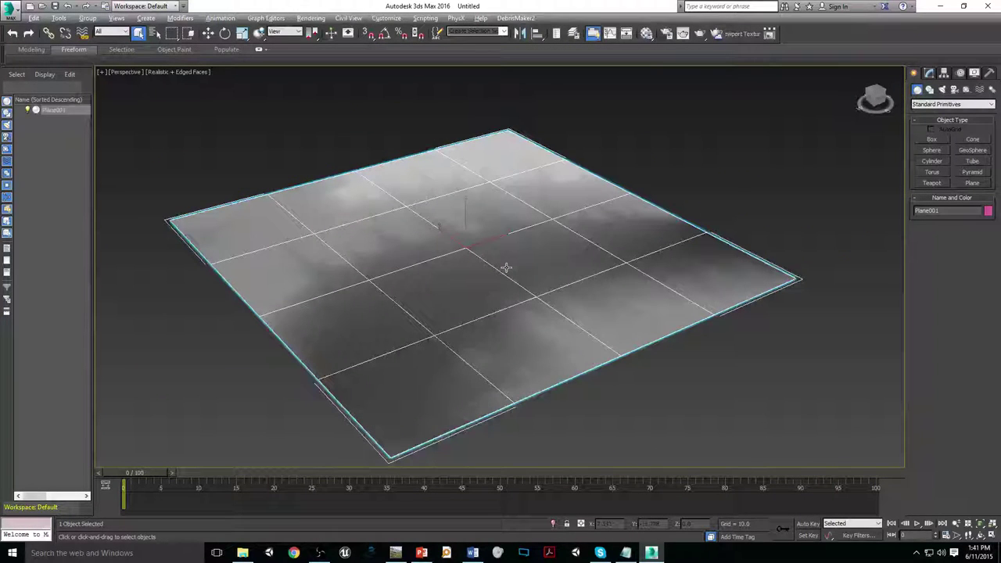
# - In the Material Editor, pick up the plane's material and copy its Diffuse Color height map to the Displacement map
pyautogui.click(646, 33)
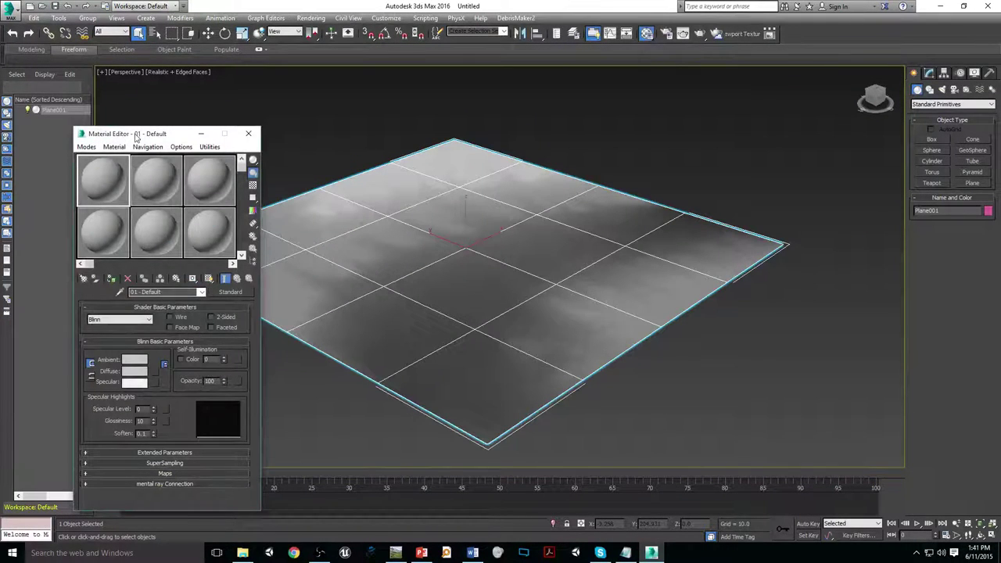
pyautogui.moveTo(135, 137); pyautogui.dragTo(109, 127)
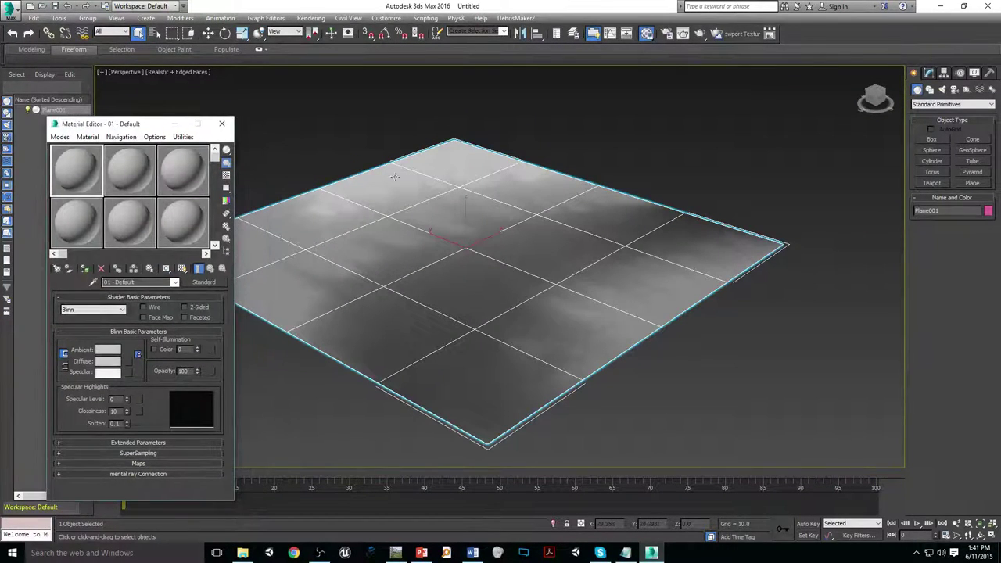
pyautogui.click(75, 274)
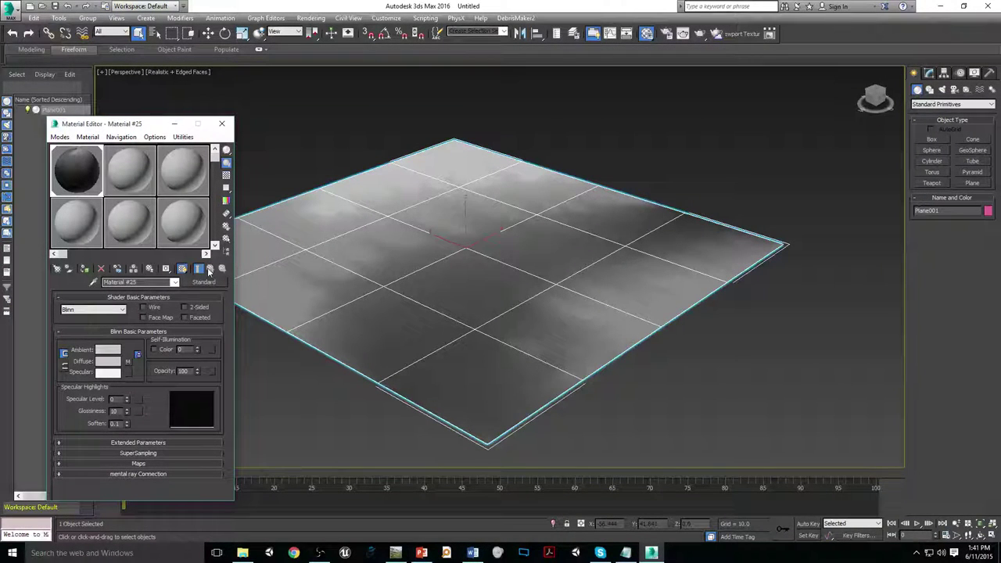
pyautogui.click(138, 463)
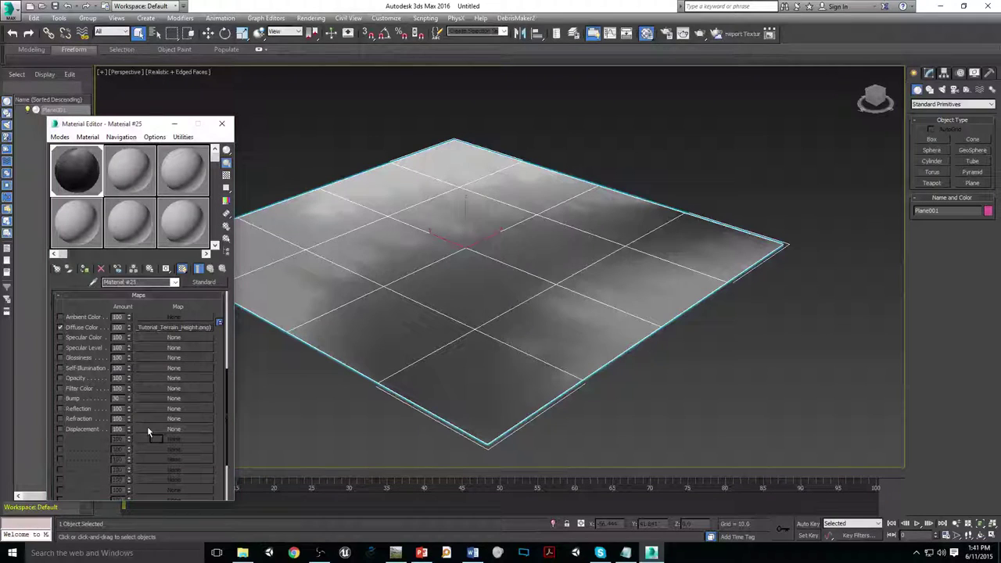
pyautogui.moveTo(147, 426); pyautogui.dragTo(148, 427)
pyautogui.click(125, 344)
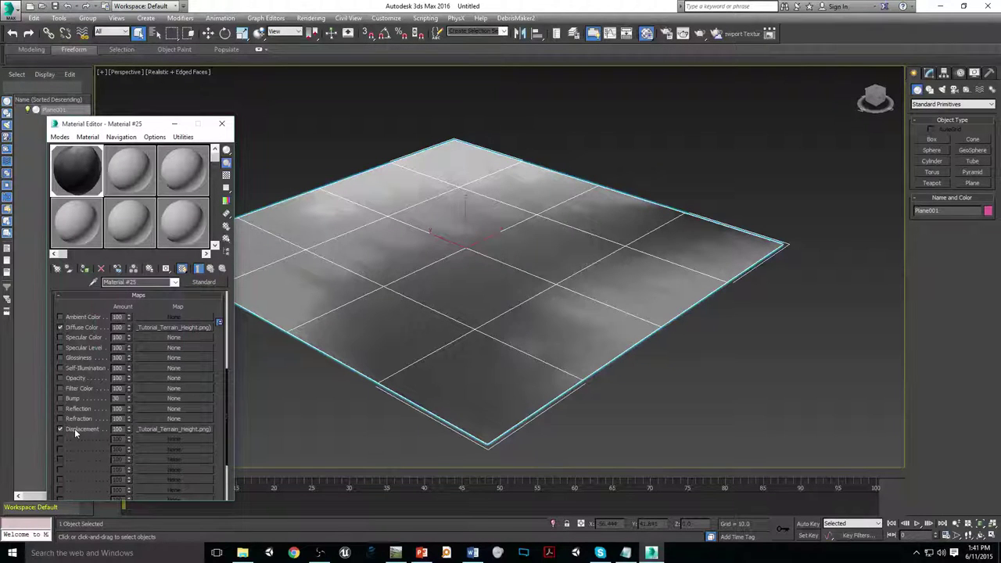
# - Replace the material's Diffuse Color map with 01_Tutorial_Terrain_Colour.png from the World Machine Documents folder
pyautogui.hotkey('alt', 'Tab')
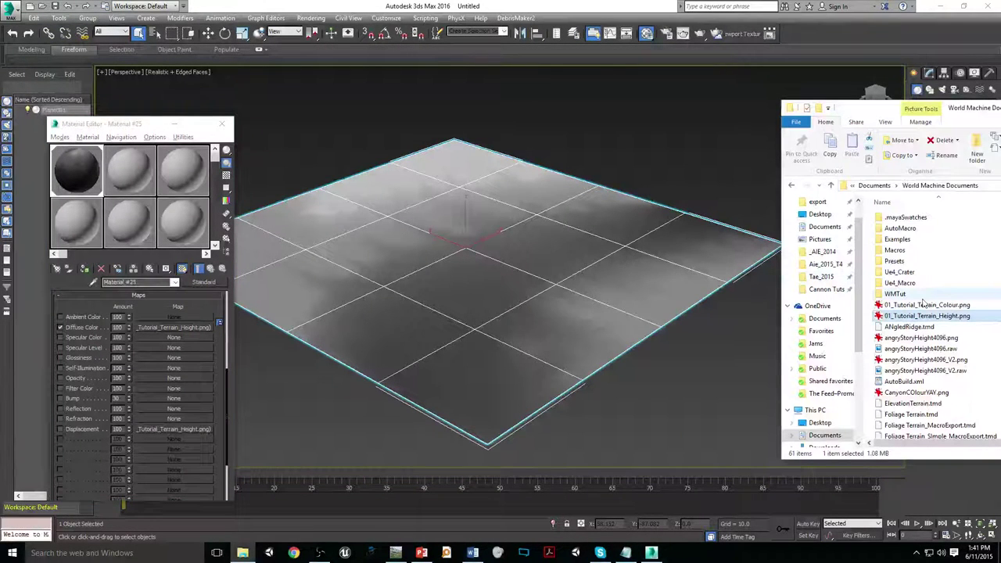
pyautogui.moveTo(923, 304); pyautogui.dragTo(166, 328)
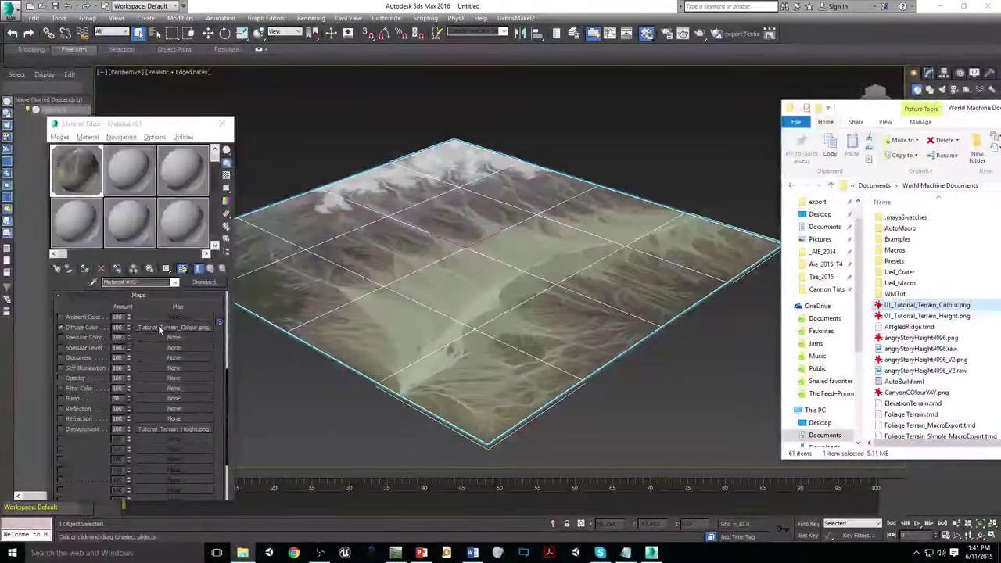
pyautogui.click(479, 292)
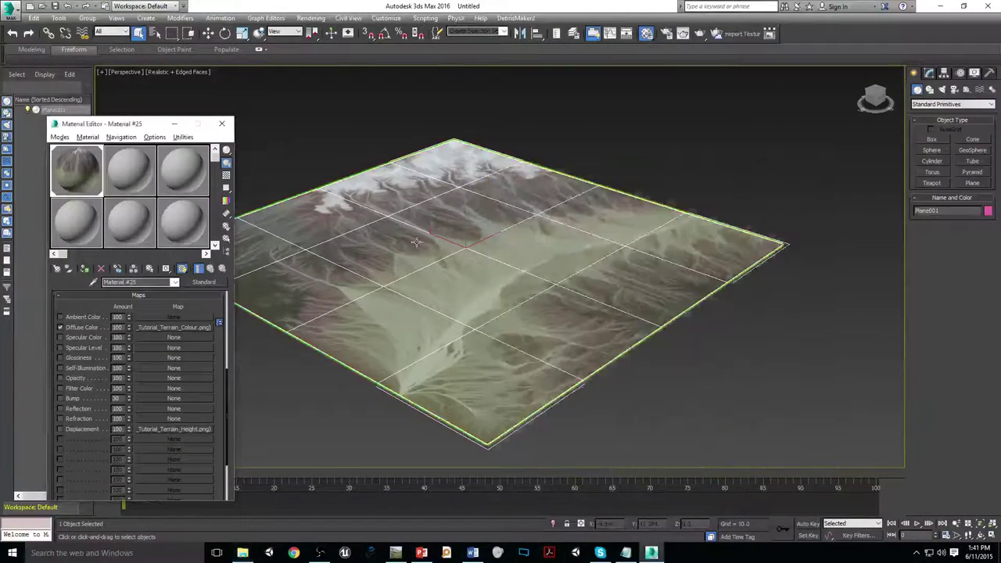
# - Add a Displace modifier to the plane
pyautogui.keyDown('alt'); pyautogui.moveTo(416, 243); pyautogui.dragTo(431, 247, button='middle'); pyautogui.keyUp('alt')
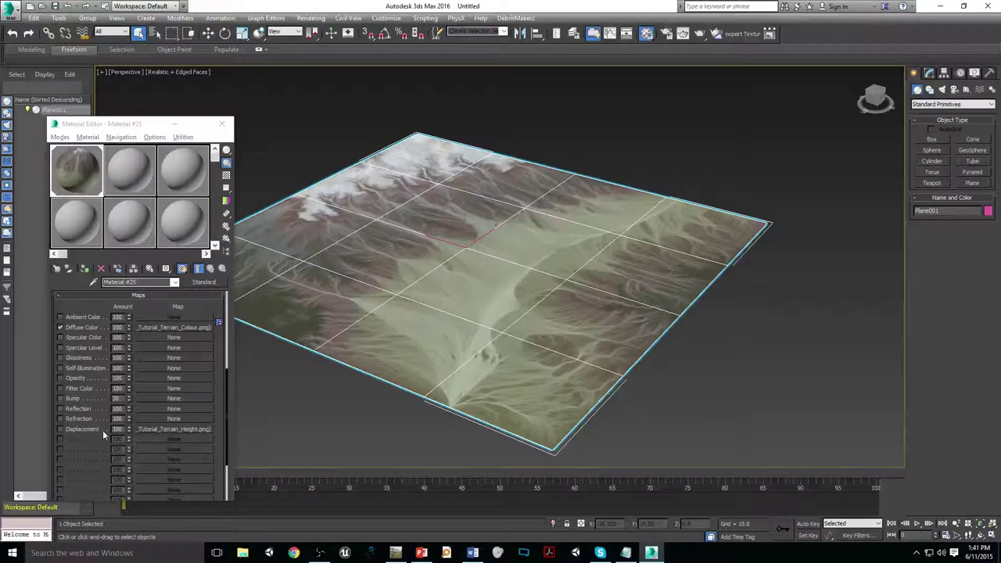
pyautogui.moveTo(178, 303); pyautogui.dragTo(178, 438)
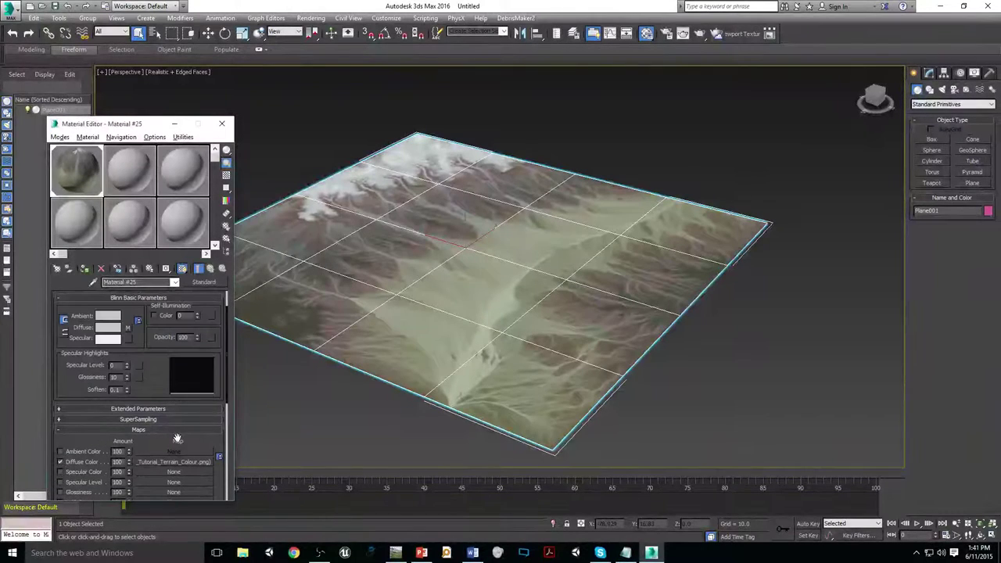
pyautogui.click(928, 73)
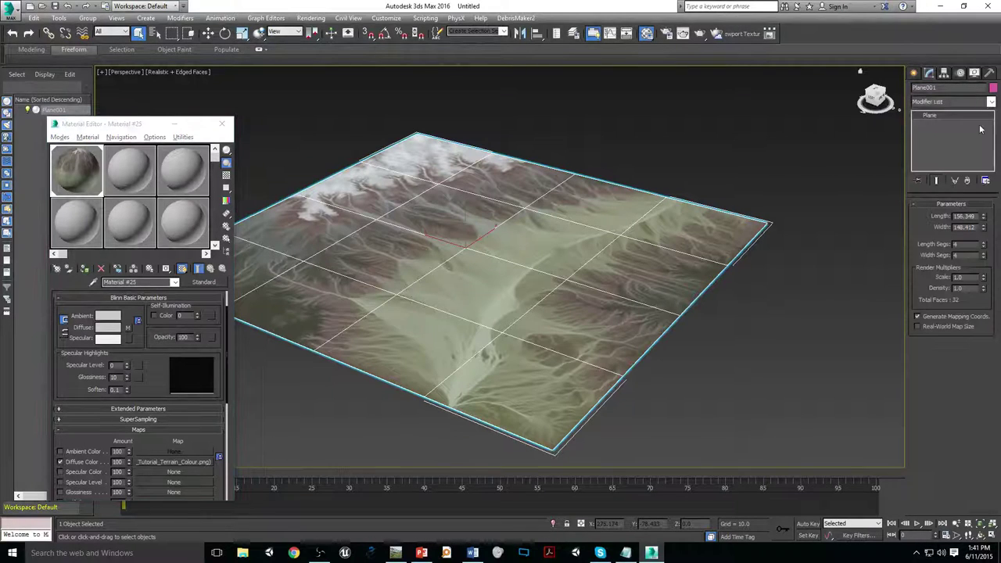
pyautogui.click(991, 102)
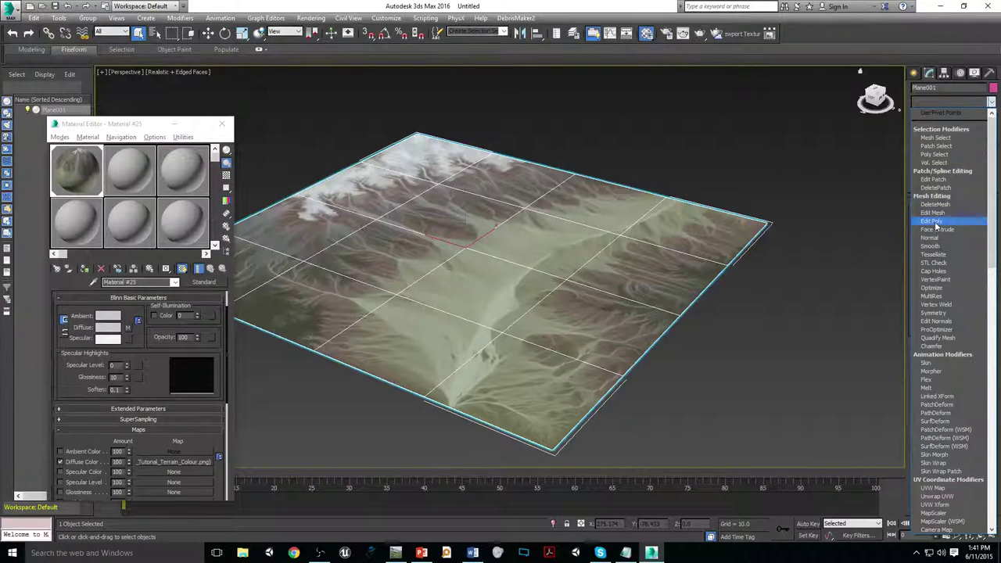
pyautogui.scroll(-6, 938, 223)
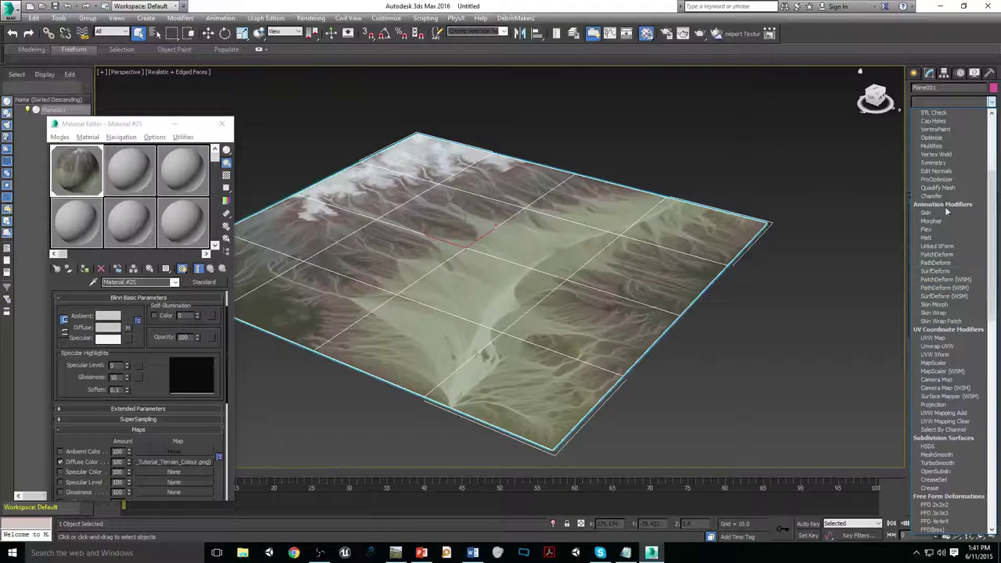
pyautogui.scroll(-14, 946, 212)
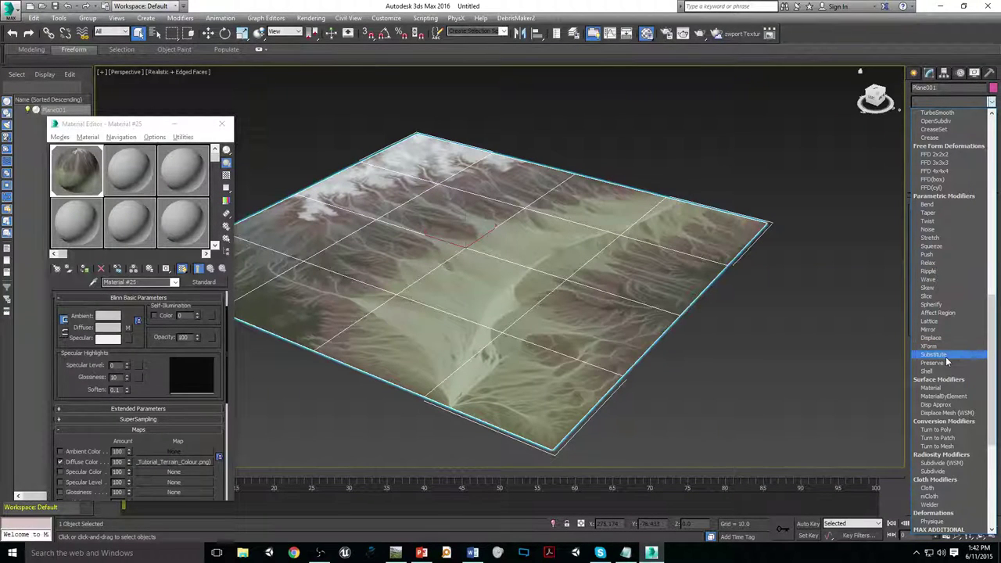
pyautogui.scroll(1, 942, 367)
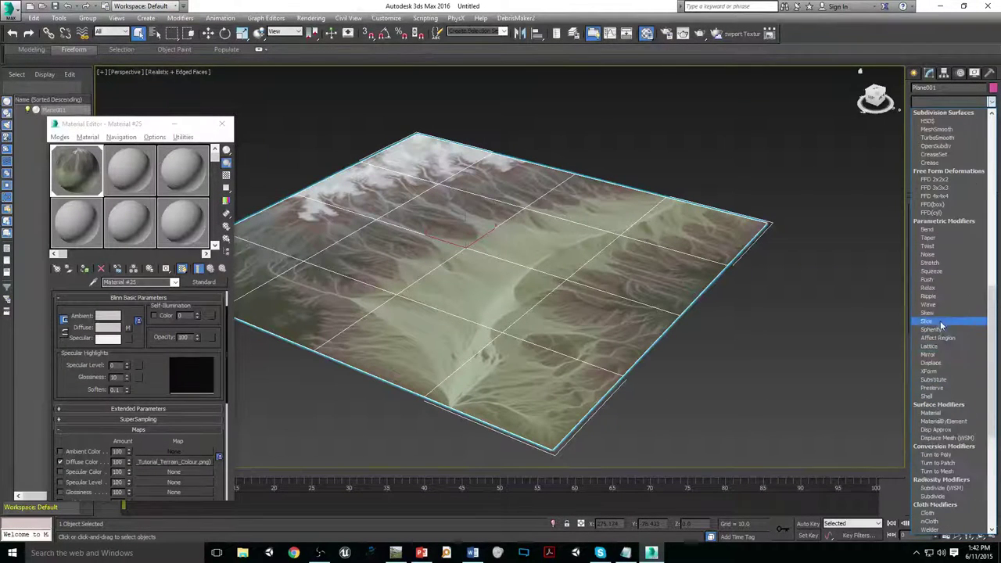
pyautogui.click(931, 363)
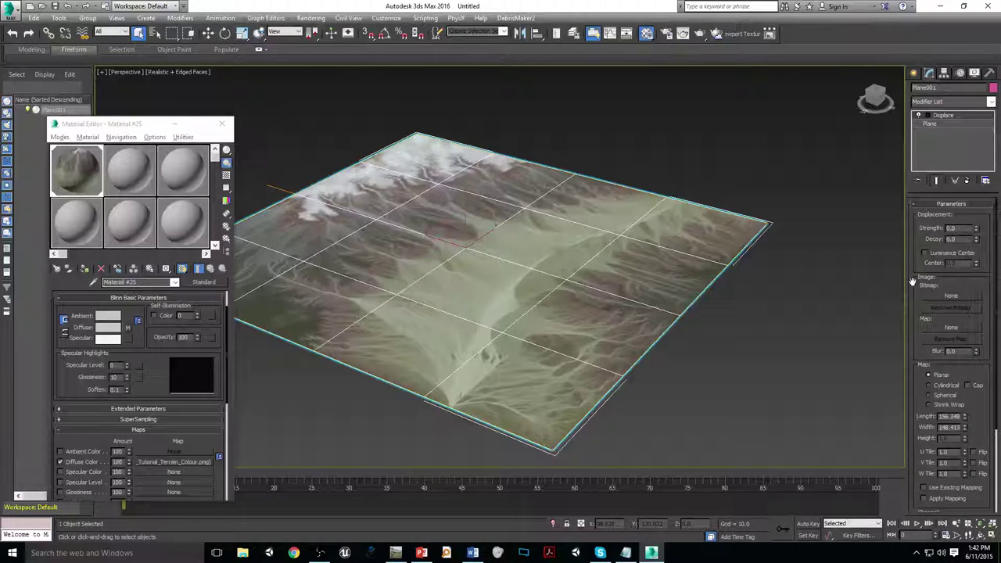
# - Assign the material's Displacement height map to the Displace modifier's Map as an instance
pyautogui.scroll(-3, 156, 407)
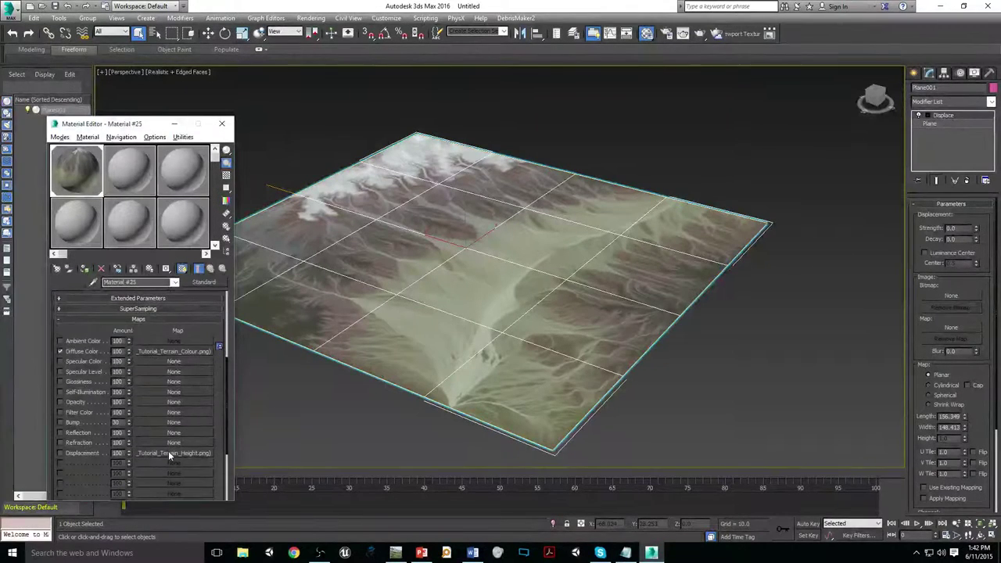
pyautogui.moveTo(174, 453); pyautogui.dragTo(925, 329)
pyautogui.click(473, 305)
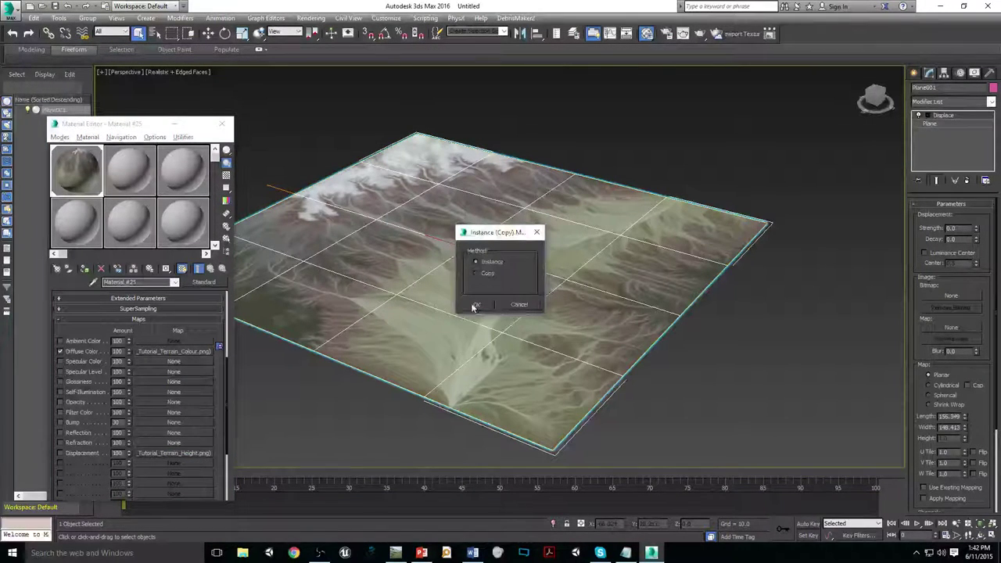
# - Add a UVW Map modifier between the base plane and Displace, and try scaling its gizmo
pyautogui.click(933, 123)
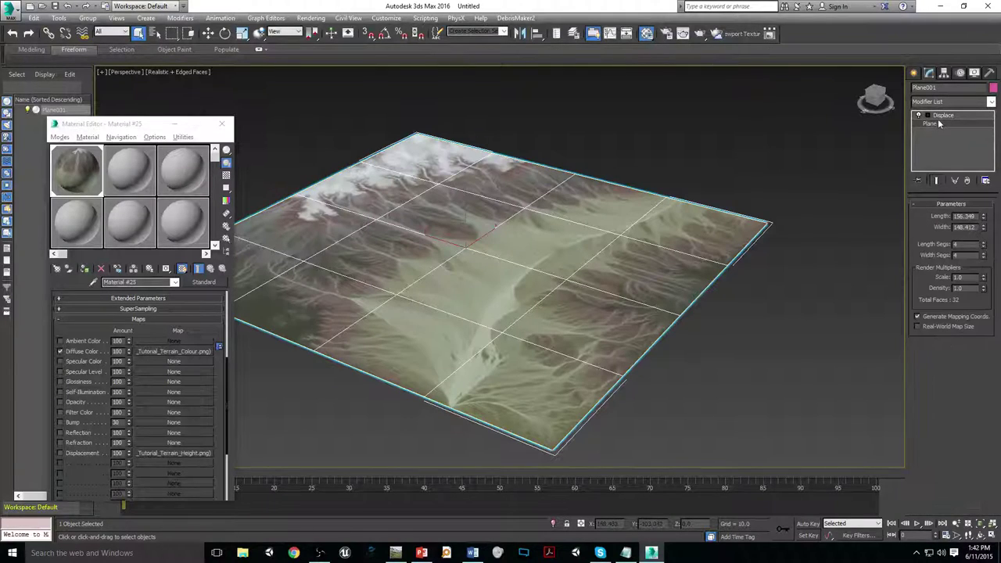
pyautogui.click(944, 103)
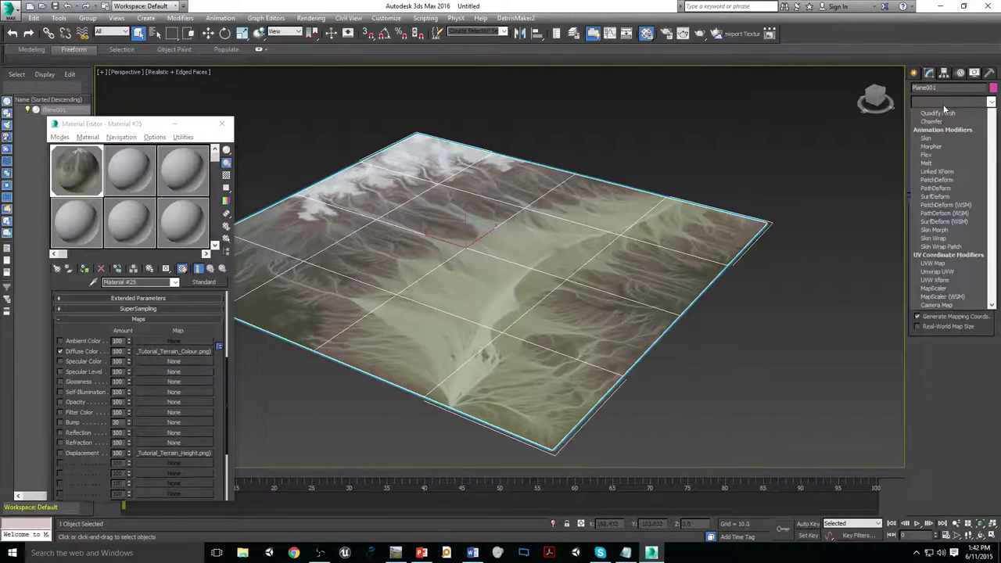
pyautogui.click(935, 336)
pyautogui.click(926, 123)
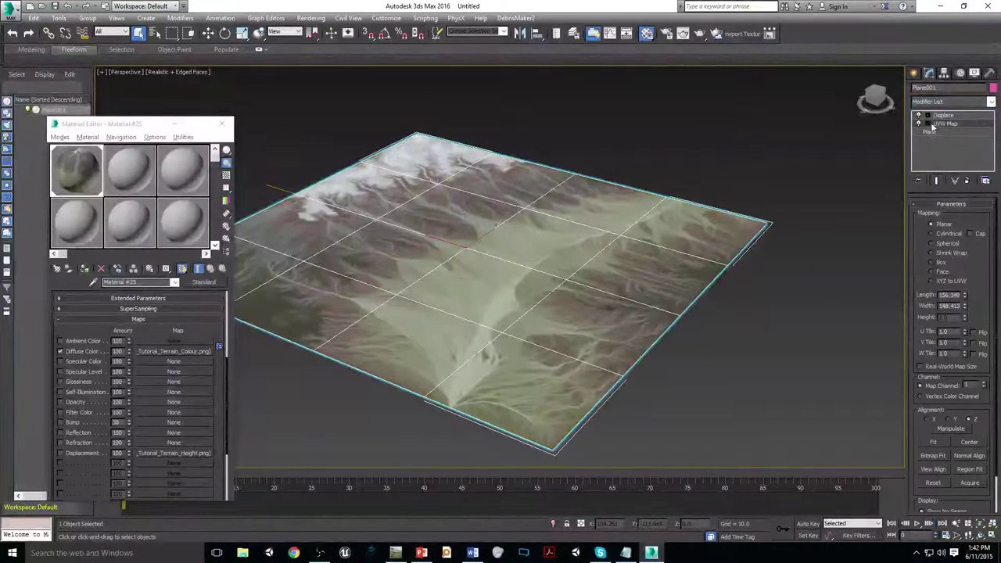
pyautogui.click(932, 132)
pyautogui.rightClick(460, 244)
pyautogui.click(476, 275)
pyautogui.moveTo(475, 277); pyautogui.dragTo(647, 283)
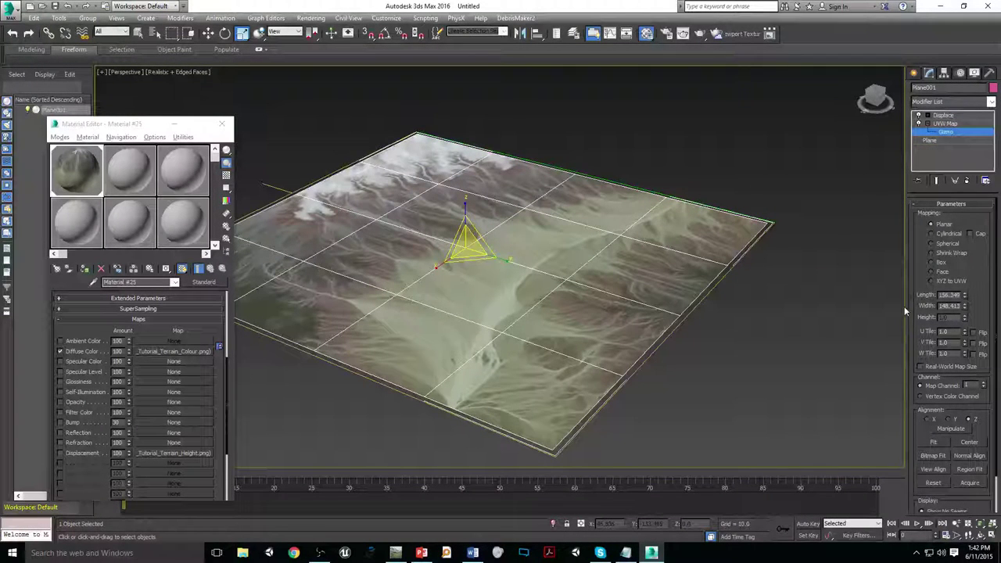
pyautogui.scroll(-2, 912, 429)
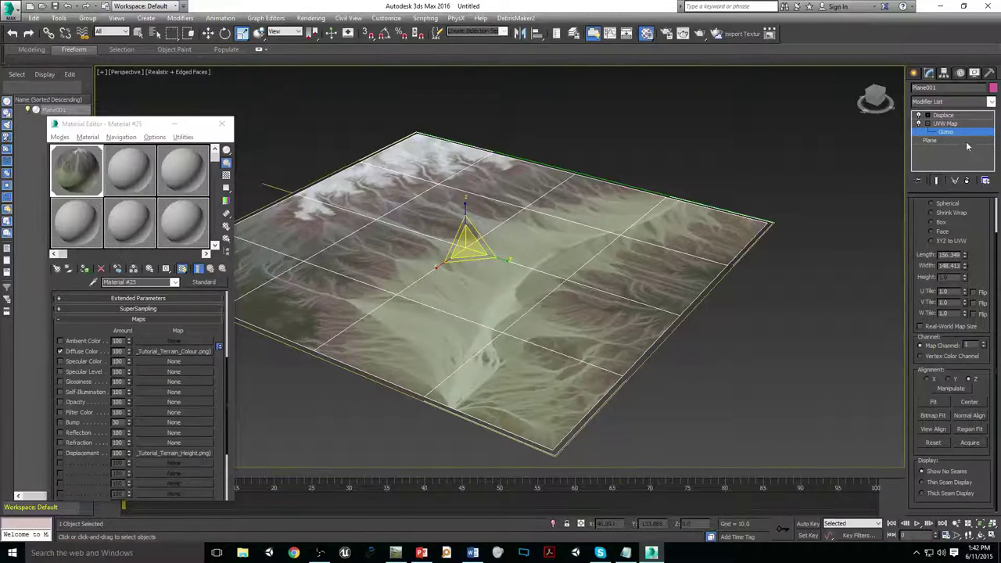
# - Enable Use Existing Mapping and Luminance Center in the Displace modifier
pyautogui.click(948, 115)
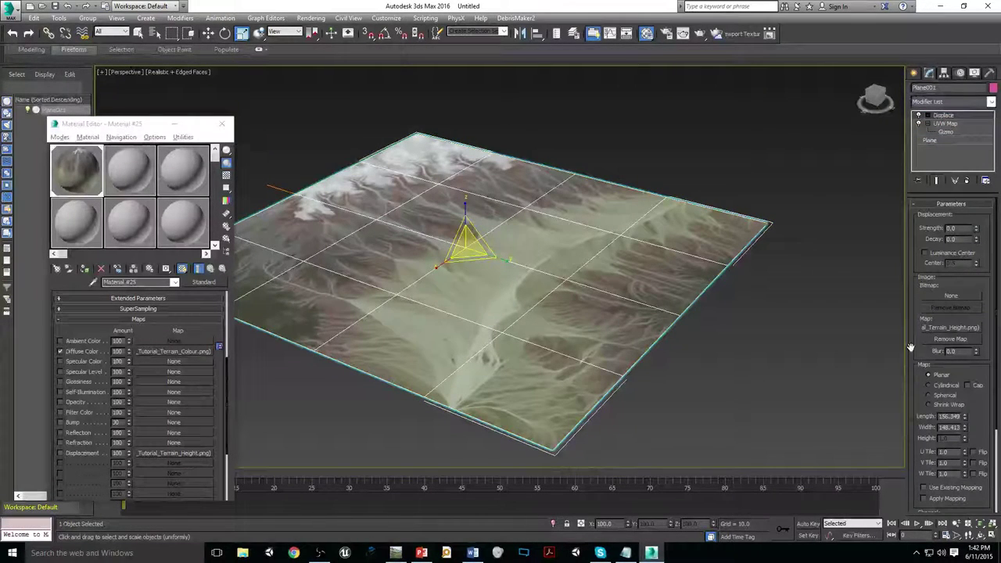
pyautogui.scroll(-4, 910, 347)
pyautogui.click(938, 403)
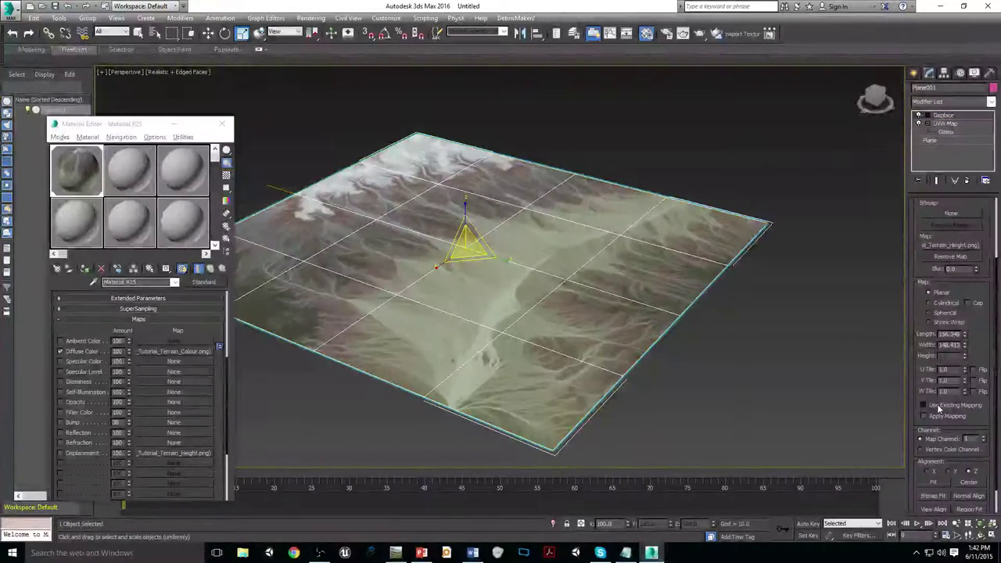
pyautogui.scroll(4, 920, 289)
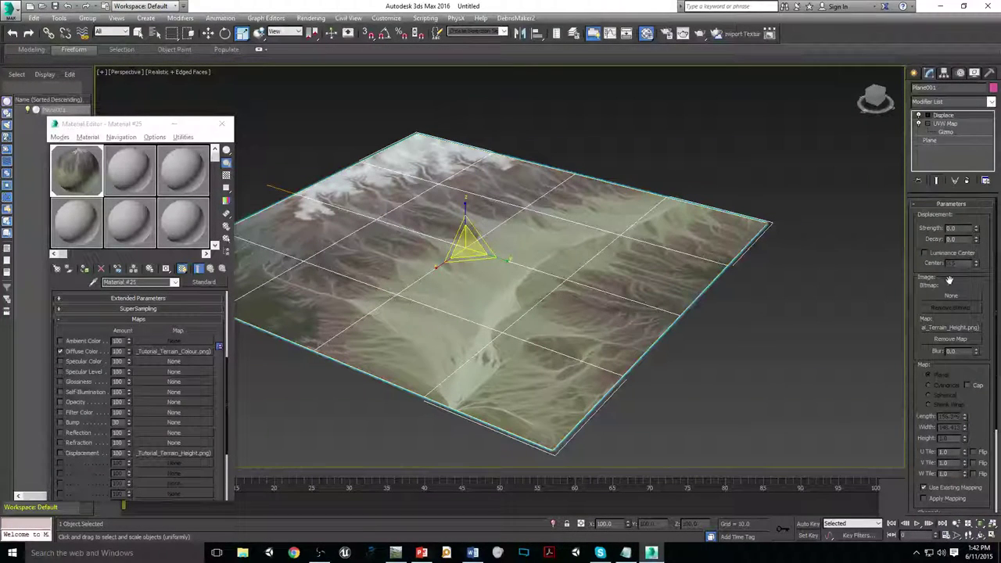
pyautogui.click(925, 253)
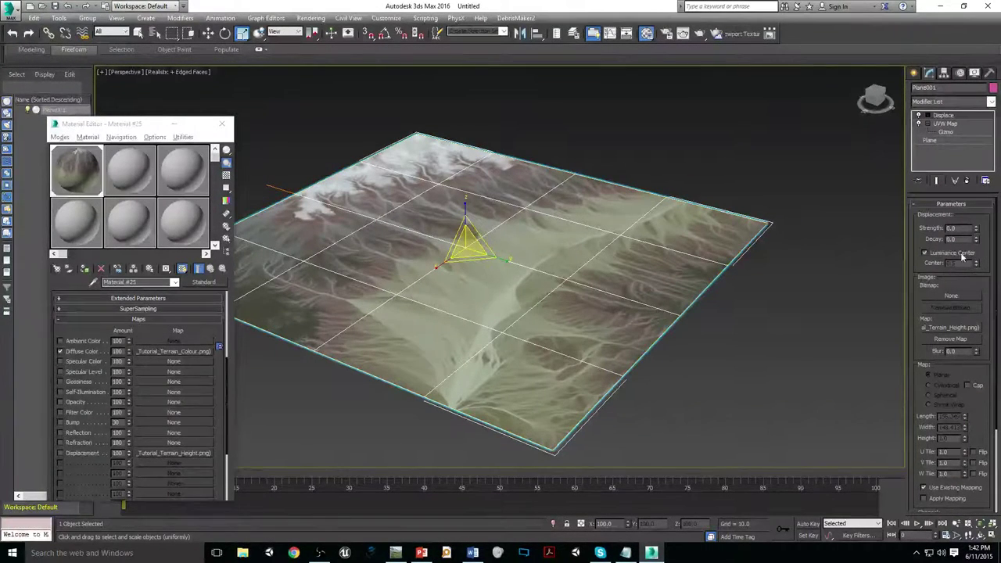
# - Raise the Displace modifier's Strength to about 55.5 and deselect the plane
pyautogui.moveTo(977, 230); pyautogui.dragTo(415, 112)
pyautogui.keyDown('alt'); pyautogui.moveTo(414, 112); pyautogui.dragTo(536, 224, button='middle'); pyautogui.keyUp('alt')
pyautogui.click(579, 192)
pyautogui.scroll(4, 511, 272)
pyautogui.scroll(-3, 510, 273)
pyautogui.keyDown('alt'); pyautogui.moveTo(511, 273); pyautogui.dragTo(585, 251, button='middle'); pyautogui.keyUp('alt')
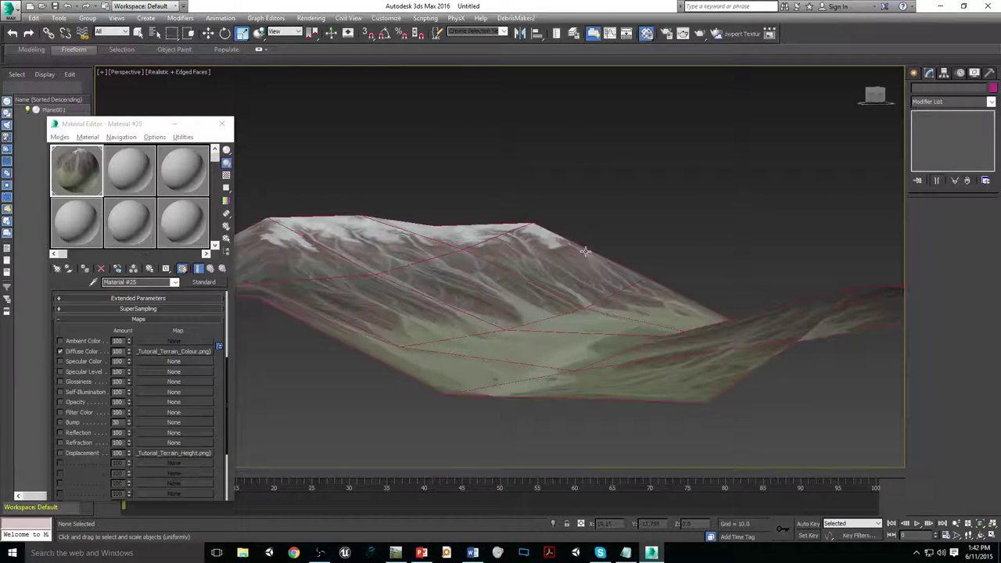
# - Reselect the displaced plane and set its base length and width segments to 8 each
pyautogui.click(585, 251)
pyautogui.scroll(3, 584, 252)
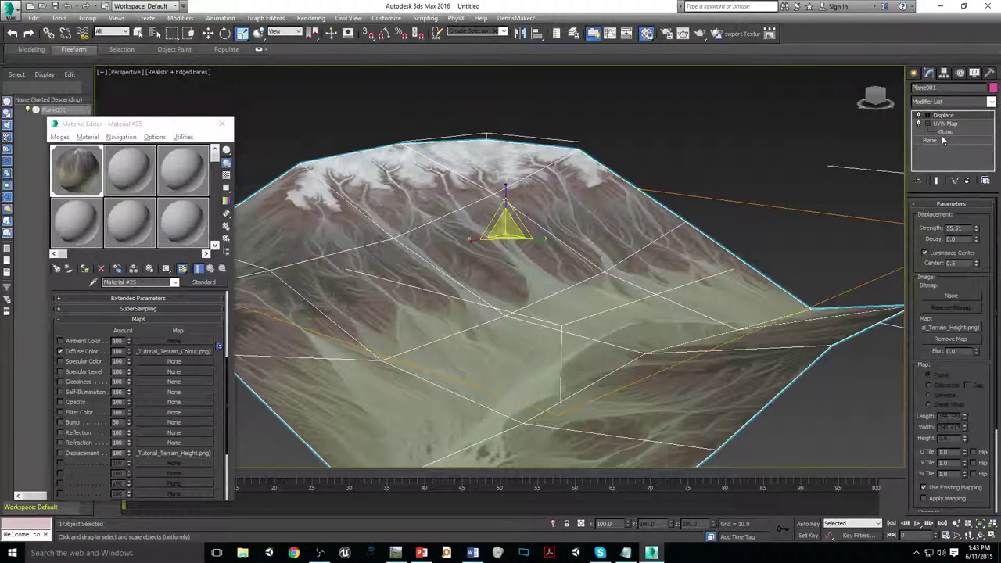
pyautogui.click(938, 140)
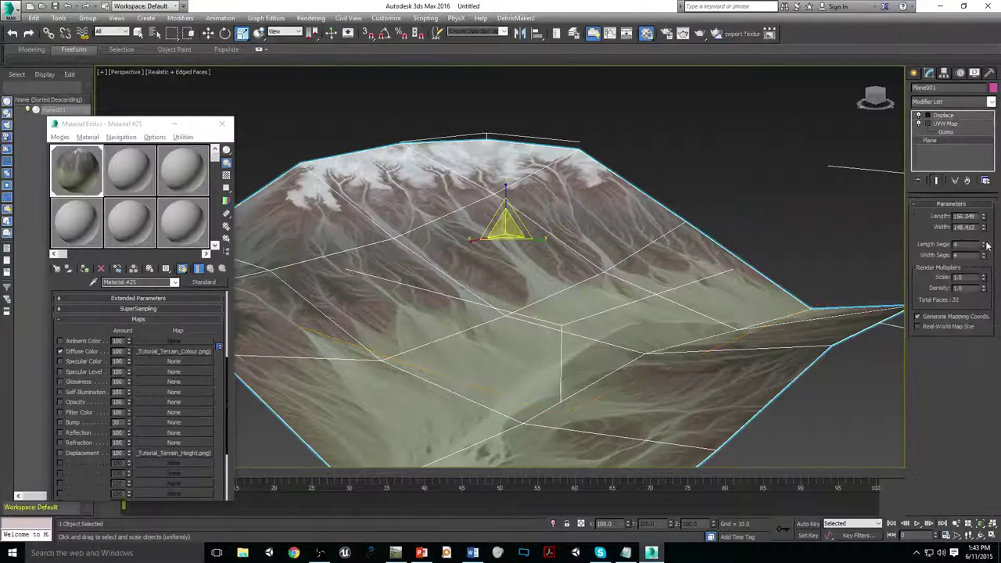
pyautogui.click(984, 244)
pyautogui.click(984, 244)
pyautogui.click(984, 244)
pyautogui.click(983, 244)
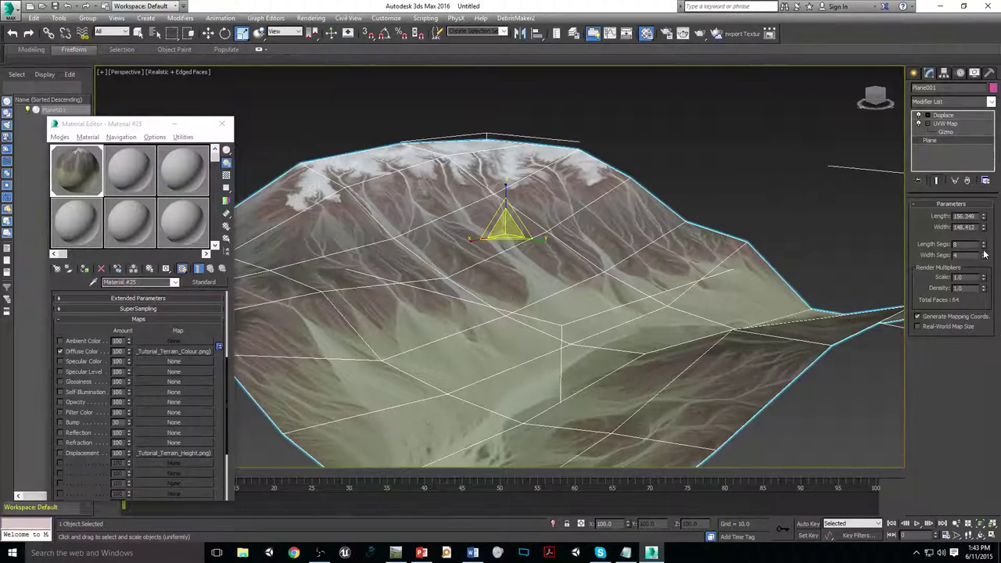
pyautogui.moveTo(983, 254); pyautogui.dragTo(997, 245)
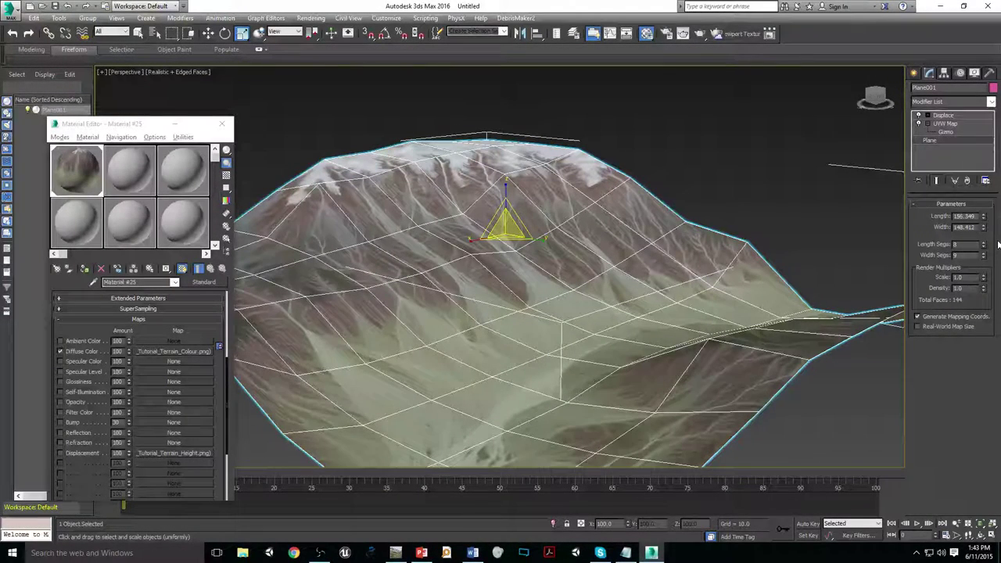
pyautogui.click(984, 259)
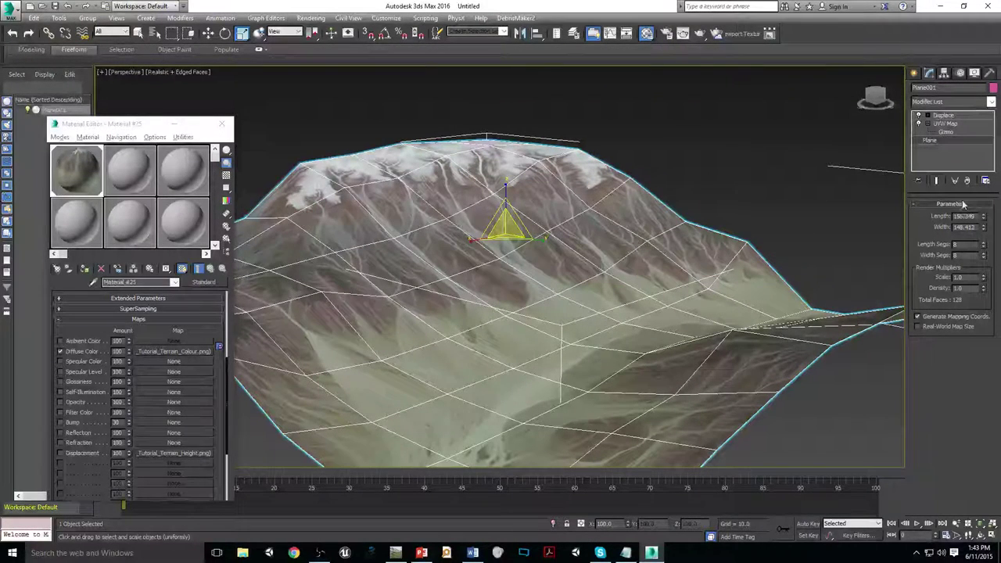
# - Add a TurboSmooth modifier above UVW Map and below Displace in the plane's modifier stack
pyautogui.click(945, 123)
pyautogui.click(992, 103)
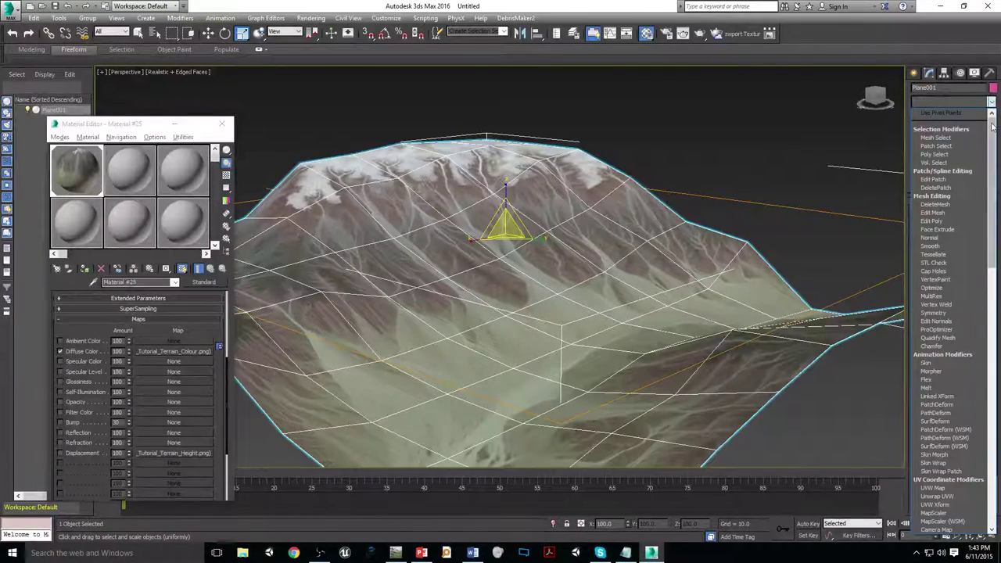
pyautogui.scroll(-6, 991, 126)
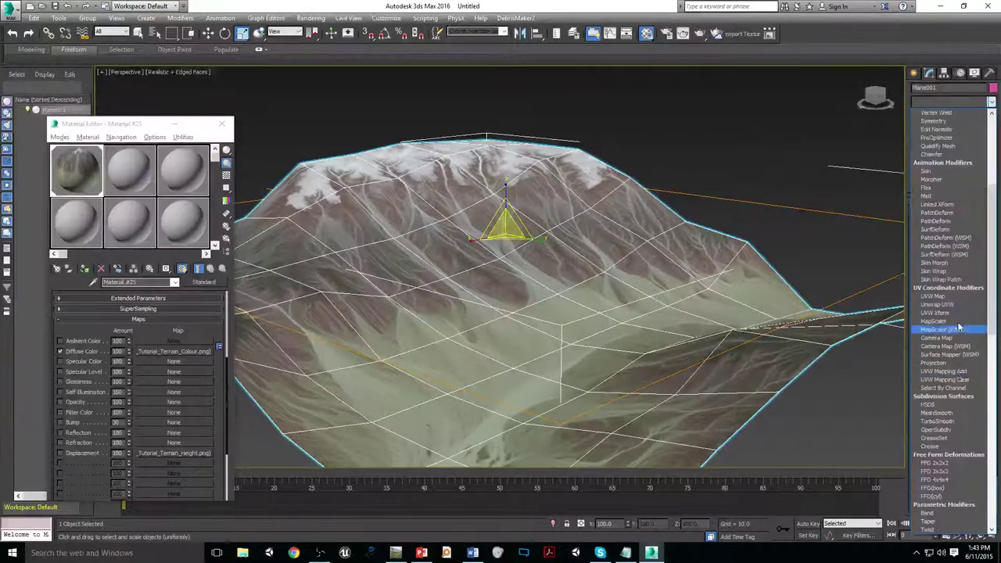
pyautogui.scroll(-6, 939, 441)
pyautogui.scroll(-3, 939, 440)
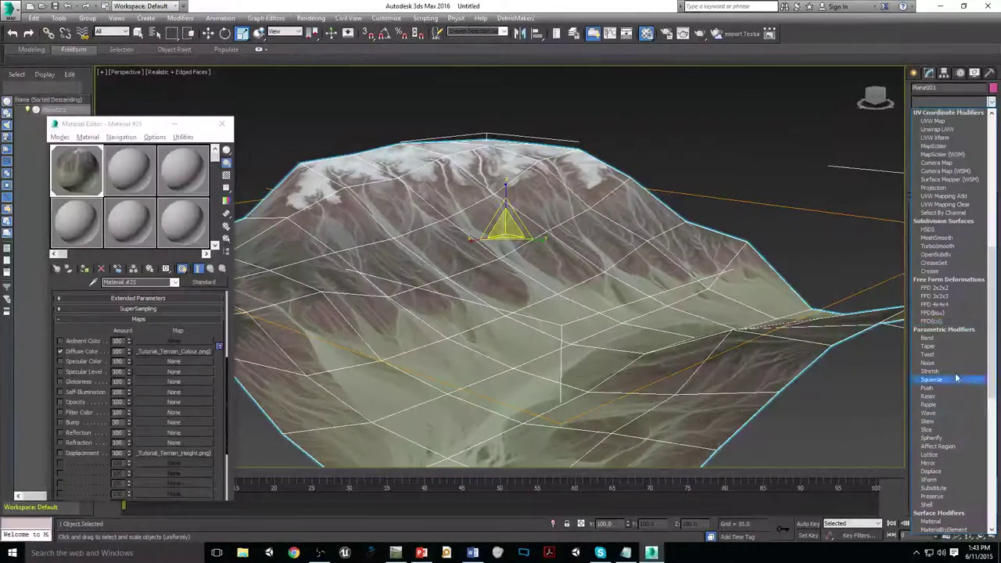
pyautogui.click(938, 246)
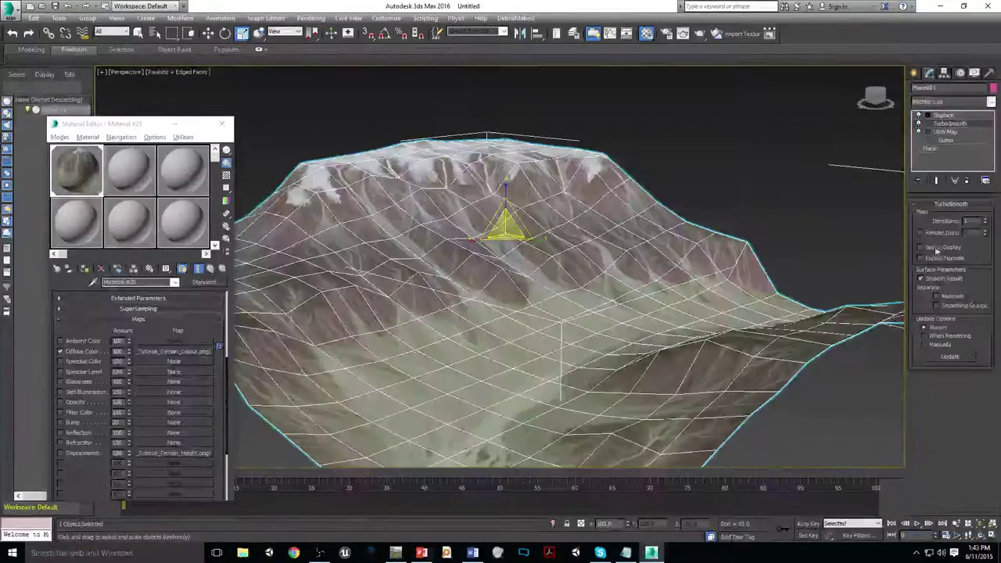
# - Increase the TurboSmooth modifier's Iterations by three
pyautogui.keyDown('alt'); pyautogui.moveTo(462, 336); pyautogui.dragTo(462, 305, button='middle'); pyautogui.keyUp('alt')
pyautogui.scroll(6, 462, 305)
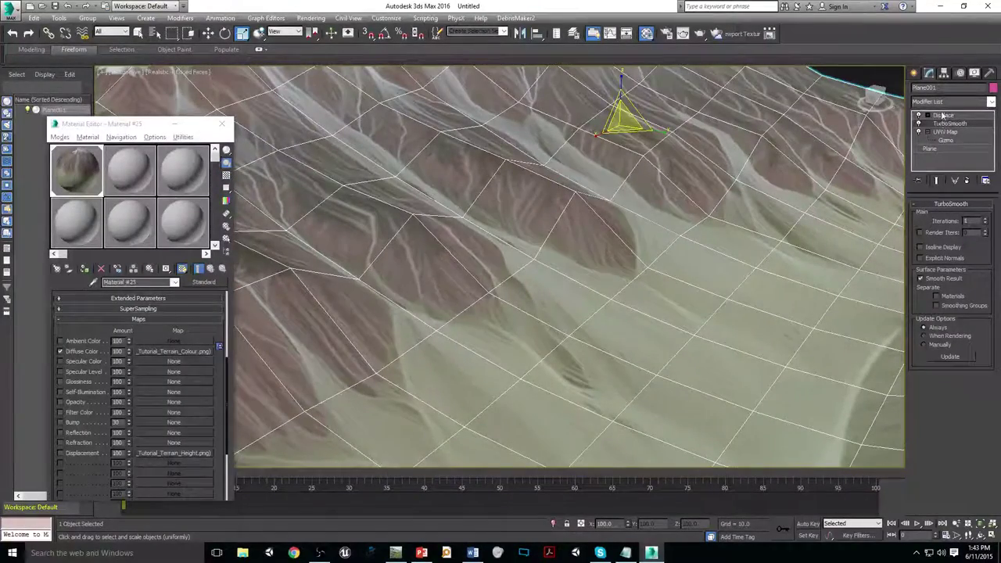
pyautogui.moveTo(469, 258)
pyautogui.keyDown('alt'); pyautogui.mouseDown(button='middle')
pyautogui.moveTo(459, 243)
pyautogui.moveTo(462, 261)
pyautogui.moveTo(479, 260)
pyautogui.mouseUp(button='middle'); pyautogui.keyUp('alt')
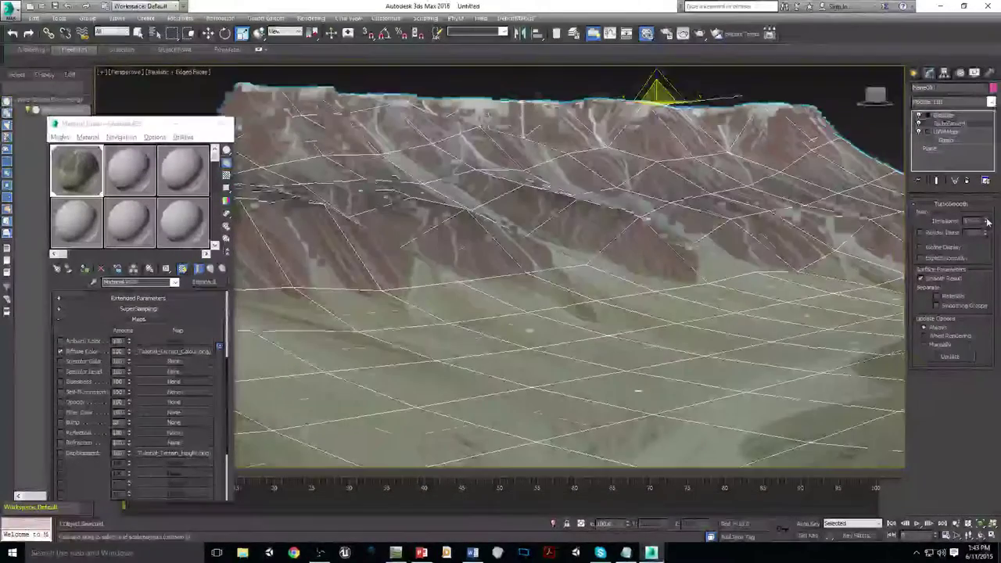
pyautogui.click(986, 219)
pyautogui.click(985, 219)
pyautogui.click(986, 219)
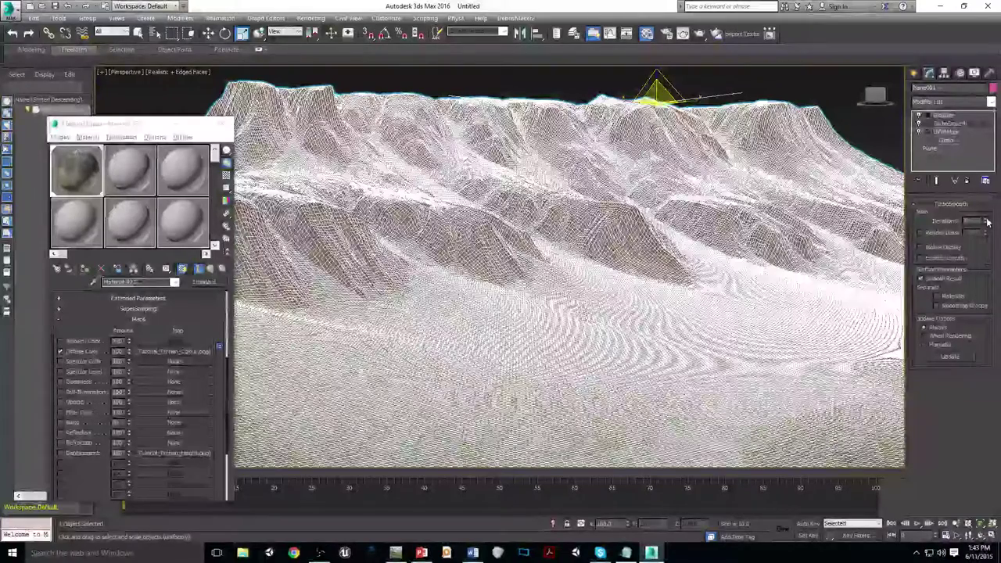
# - Clear the selection, turn off edged faces and close the Material Editor to view the shaded terrain
pyautogui.hotkey('ctrl', 'd')
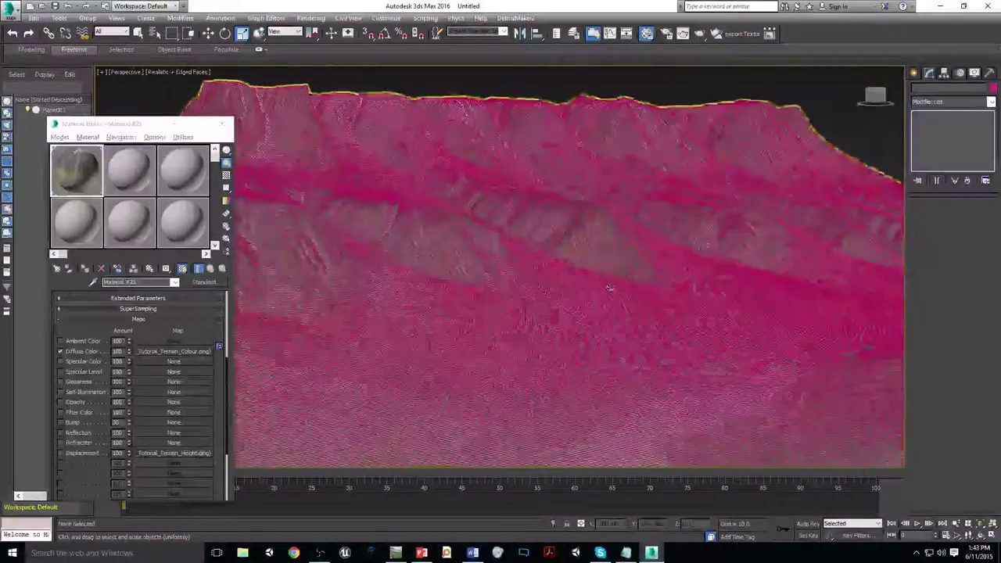
pyautogui.press('F4')
pyautogui.press('m')
pyautogui.keyDown('alt'); pyautogui.moveTo(637, 242); pyautogui.dragTo(560, 256, button='middle'); pyautogui.keyUp('alt')
pyautogui.scroll(-8, 559, 256)
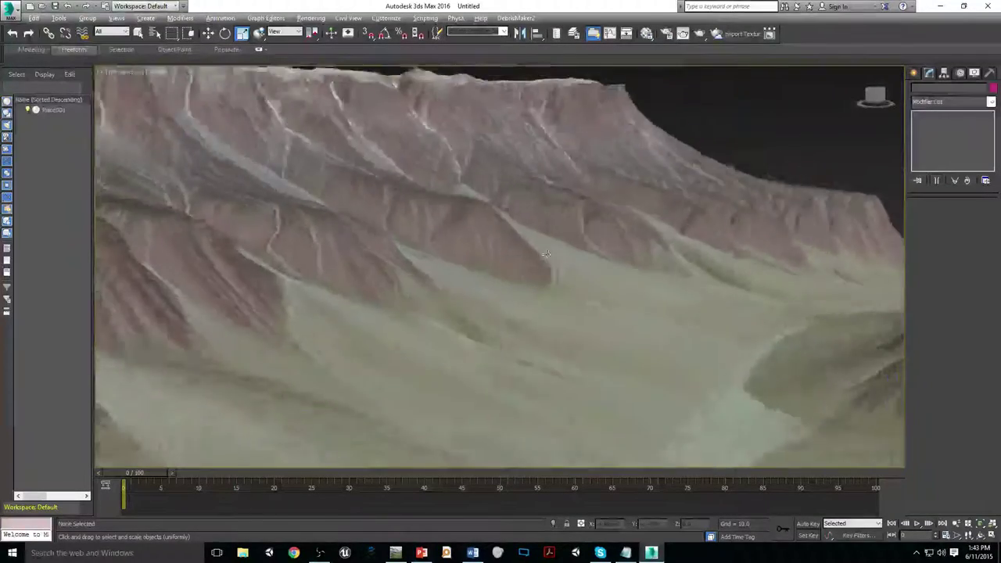
pyautogui.scroll(5, 552, 273)
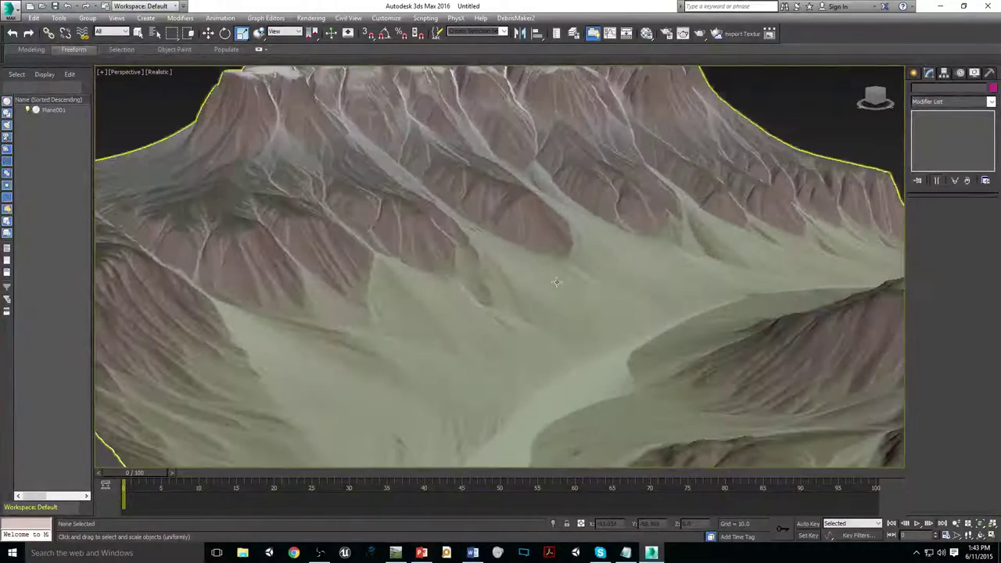
# - Try to place a Daylight system on the terrain's valley floor
pyautogui.keyDown('alt'); pyautogui.moveTo(556, 282); pyautogui.dragTo(876, 111, button='middle'); pyautogui.keyUp('alt')
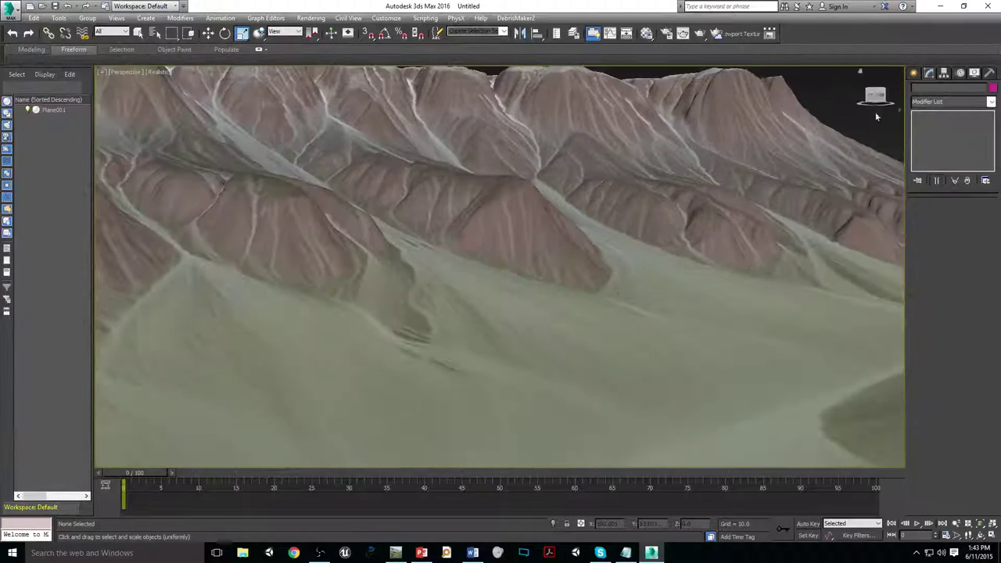
pyautogui.scroll(-5, 860, 117)
pyautogui.scroll(5, 832, 133)
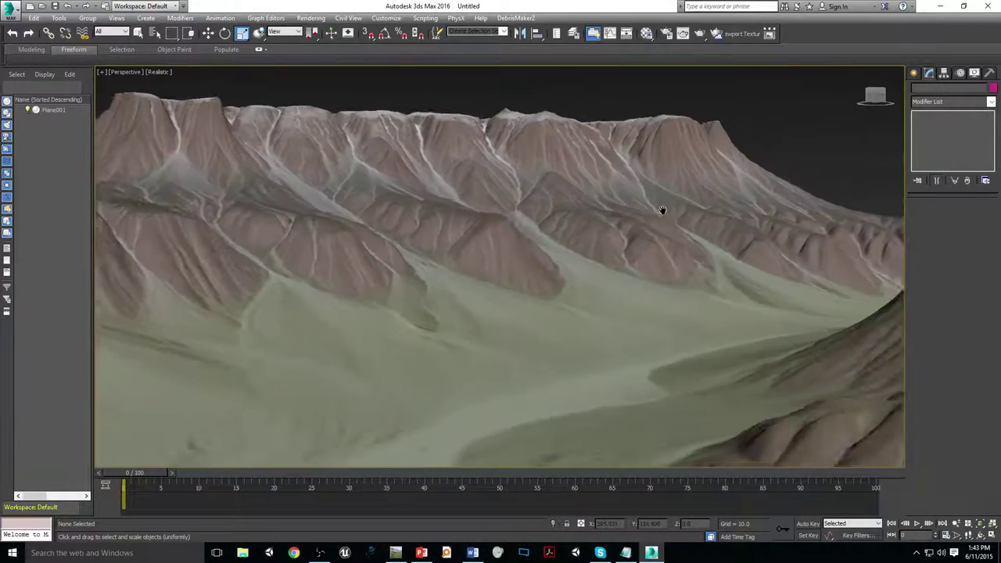
pyautogui.click(914, 72)
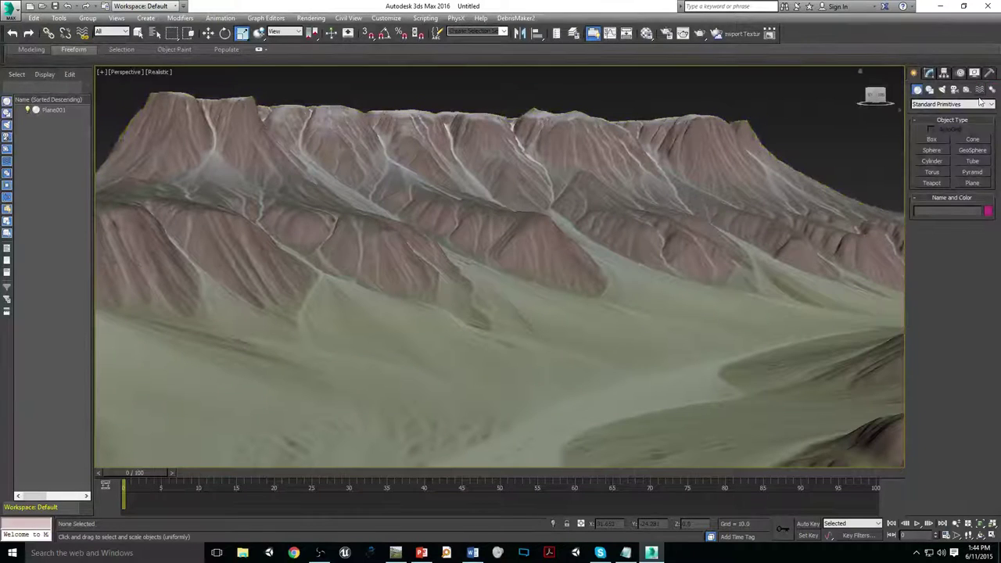
pyautogui.click(991, 91)
pyautogui.click(932, 161)
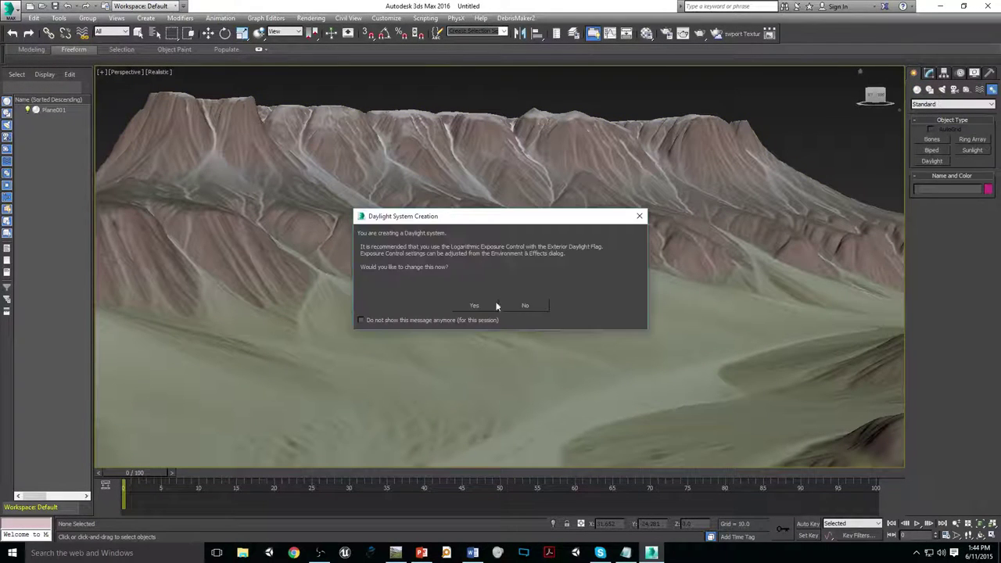
pyautogui.click(525, 305)
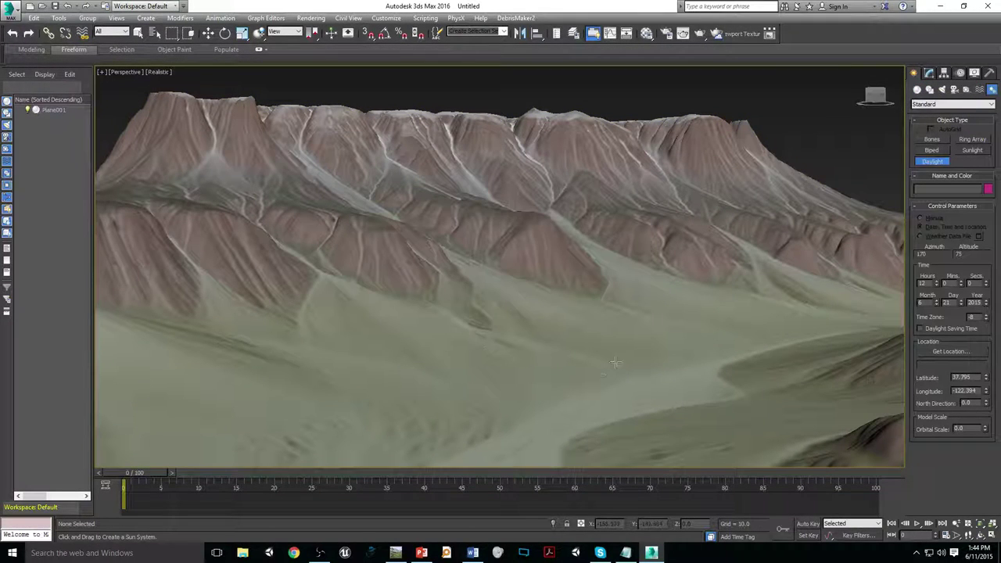
pyautogui.moveTo(616, 361); pyautogui.dragTo(661, 326)
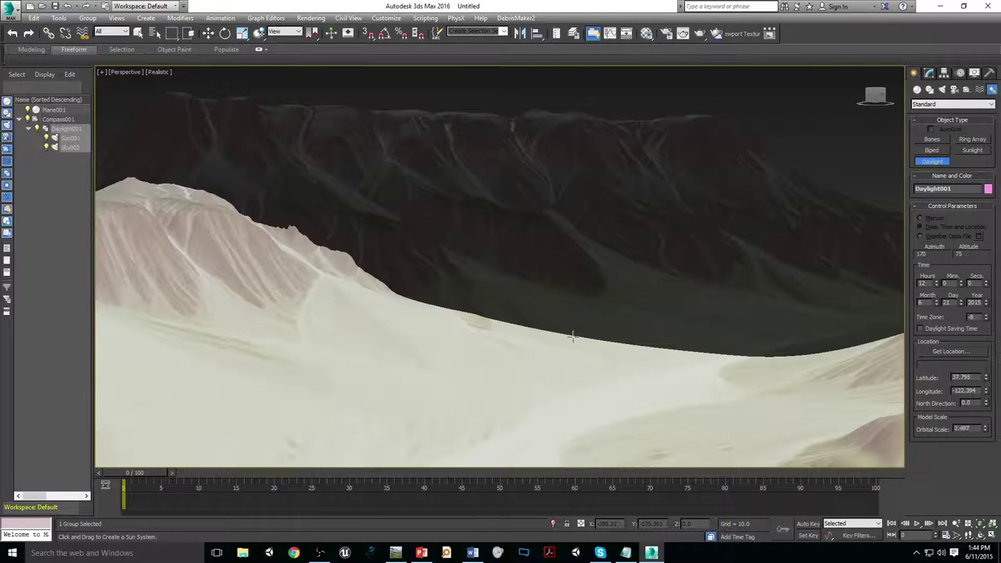
pyautogui.rightClick(595, 329)
pyautogui.moveTo(614, 322); pyautogui.dragTo(665, 341)
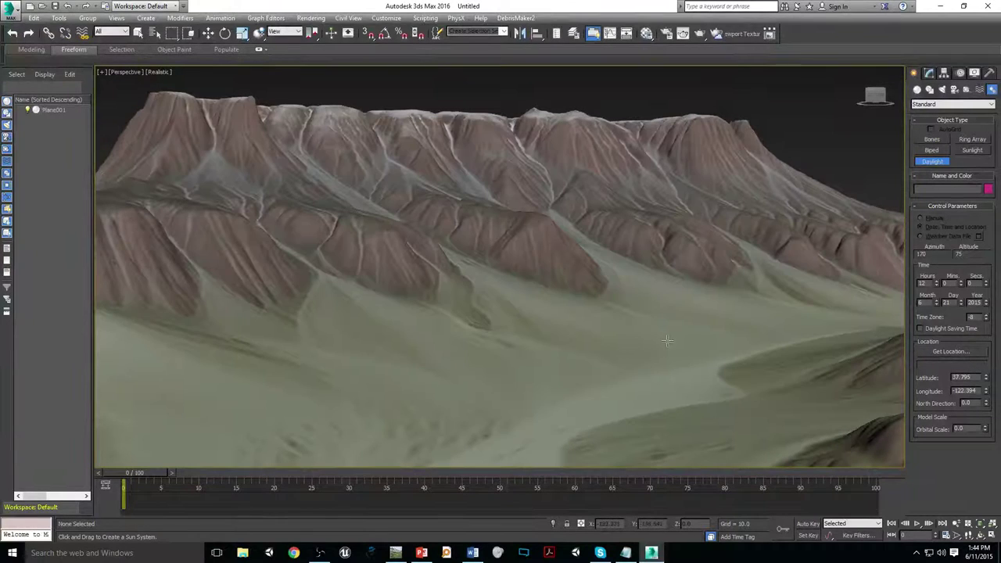
pyautogui.moveTo(727, 265); pyautogui.dragTo(599, 271)
pyautogui.click(465, 161)
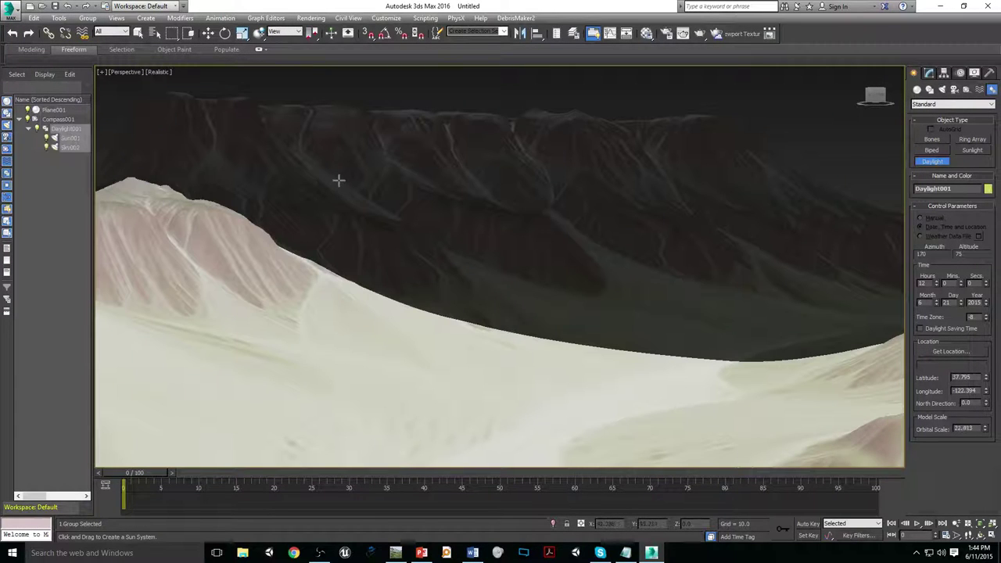
# - Leave Daylight creation and delete the Daylight system that sits away from the terrain
pyautogui.rightClick(414, 199)
pyautogui.scroll(-10, 414, 199)
pyautogui.keyDown('alt'); pyautogui.moveTo(594, 234); pyautogui.dragTo(613, 301, button='middle'); pyautogui.keyUp('alt')
pyautogui.scroll(8, 662, 277)
pyautogui.scroll(-8, 613, 301)
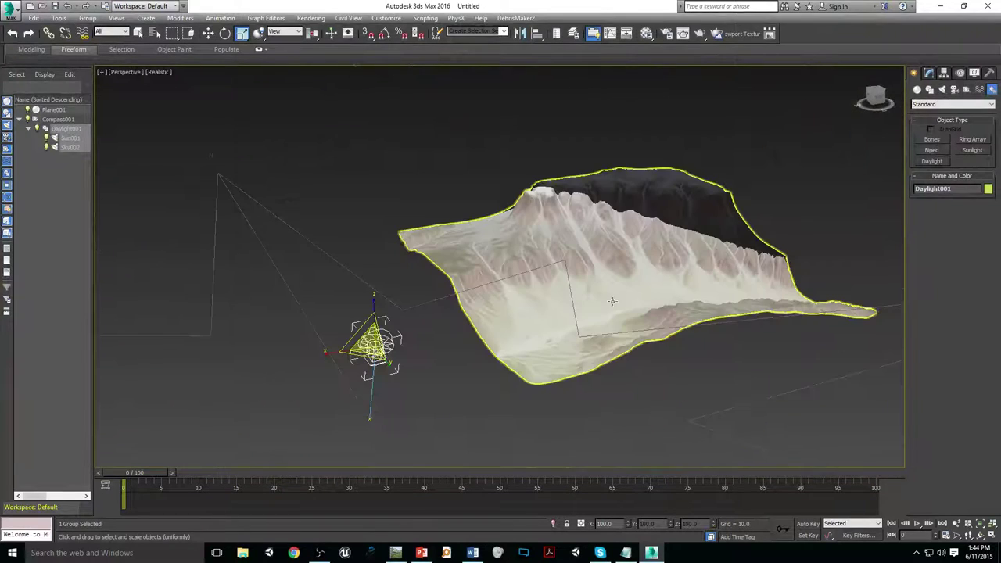
pyautogui.press('Delete')
# - Create a Daylight system with its compass in the middle of the valley and an orbital scale of about 49
pyautogui.scroll(8, 556, 302)
pyautogui.scroll(-4, 556, 301)
pyautogui.keyDown('alt'); pyautogui.moveTo(551, 309); pyautogui.dragTo(544, 316, button='middle'); pyautogui.keyUp('alt')
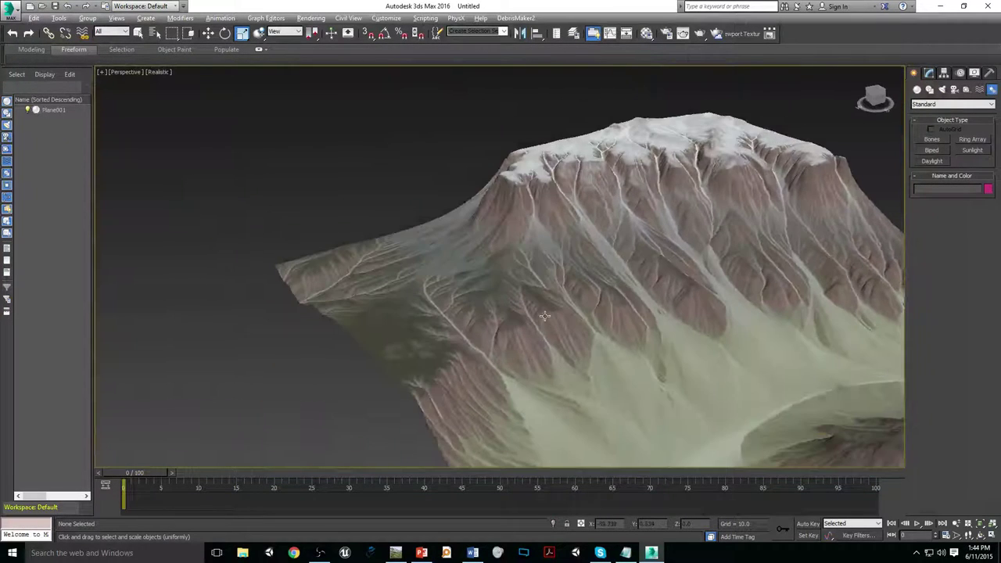
pyautogui.scroll(-6, 545, 316)
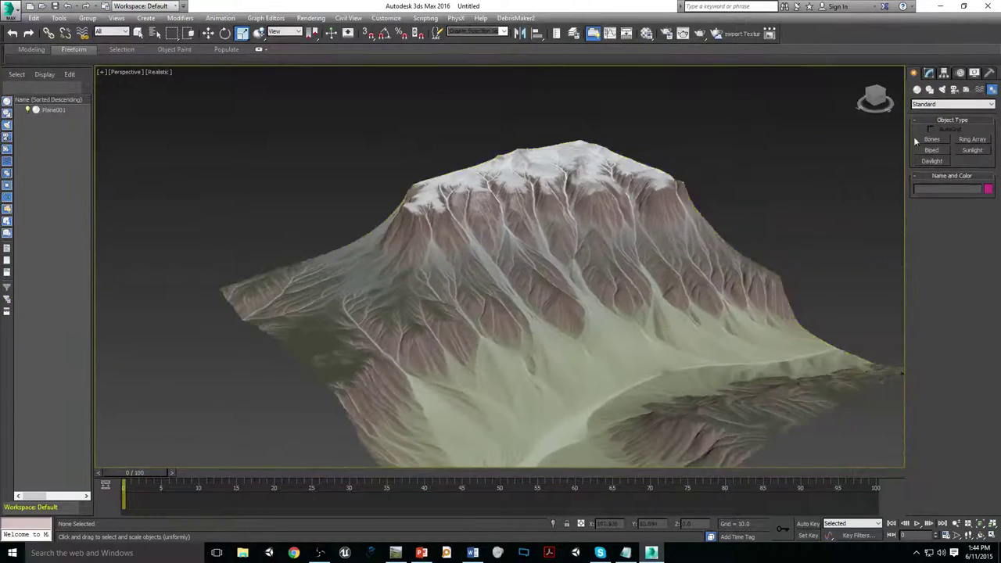
pyautogui.click(933, 162)
pyautogui.moveTo(614, 361); pyautogui.dragTo(734, 425)
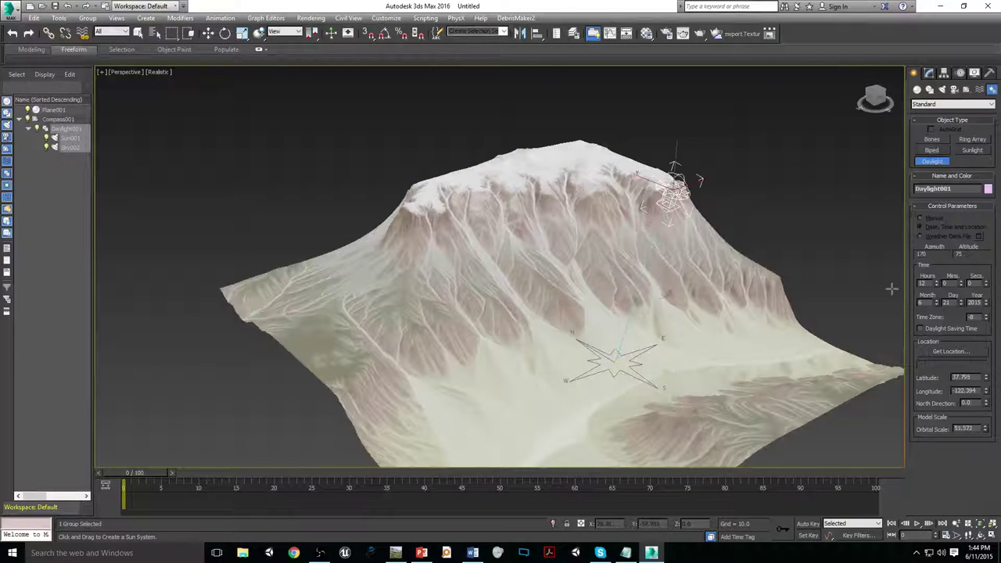
pyautogui.rightClick(868, 226)
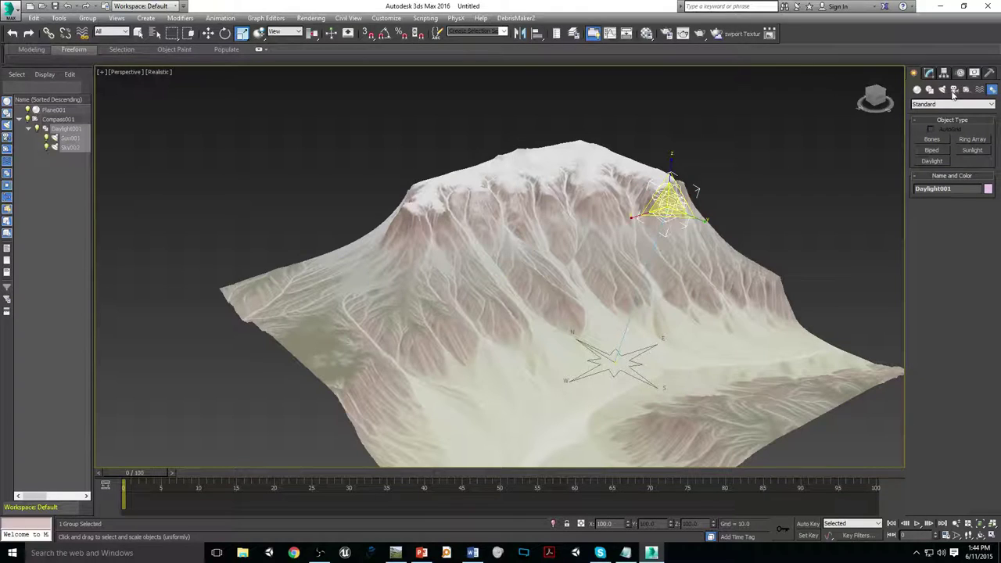
# - Set the Daylight system's sunlight to mr Sun and skylight to mr Sky, accepting the mr Physical Sky environment map
pyautogui.click(928, 72)
pyautogui.click(951, 226)
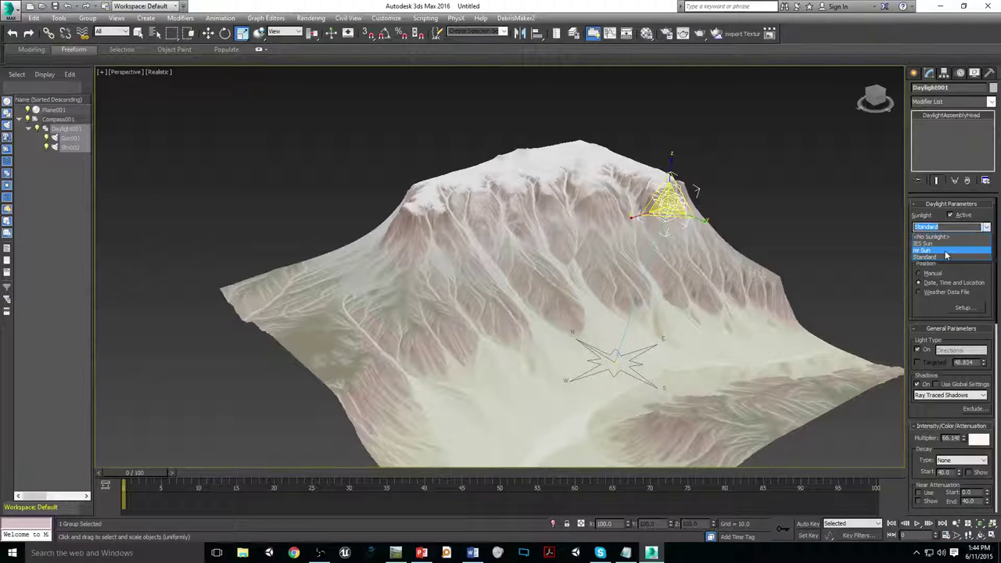
pyautogui.click(947, 256)
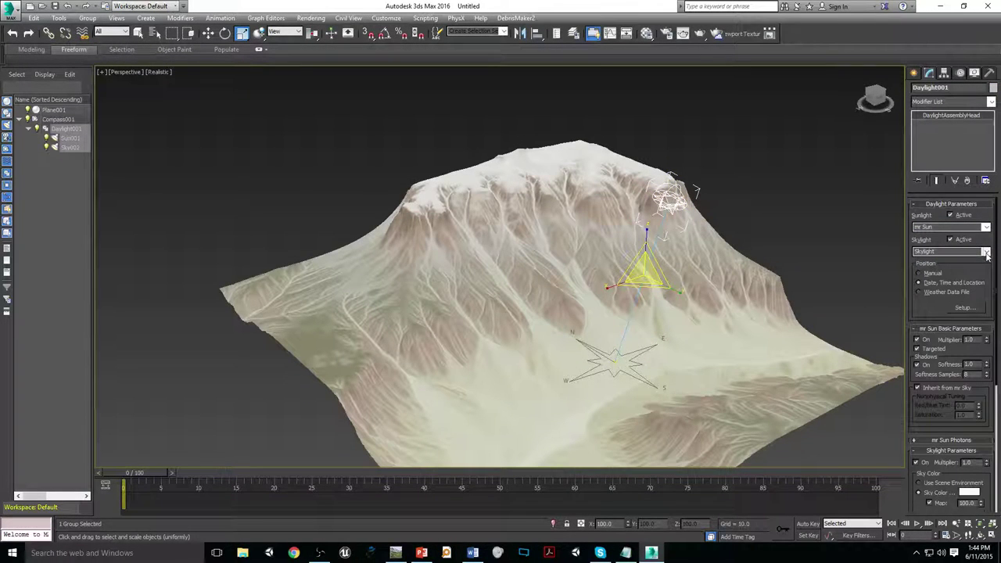
pyautogui.click(986, 252)
pyautogui.click(946, 270)
pyautogui.click(545, 326)
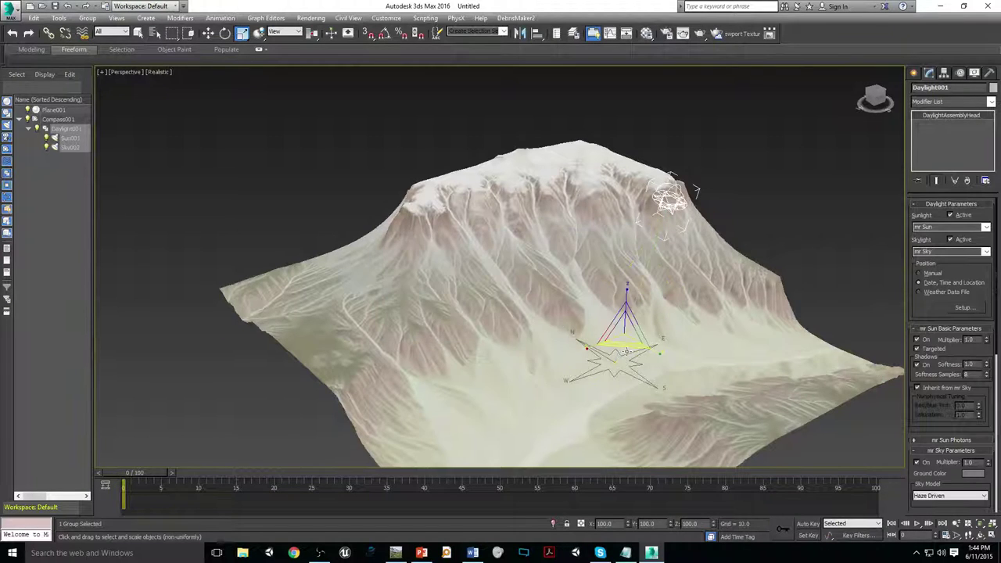
# - Set the Daylight system's time to 7 hours and its north direction to 28.0
pyautogui.keyDown('alt'); pyautogui.moveTo(629, 349); pyautogui.dragTo(587, 313, button='middle'); pyautogui.keyUp('alt')
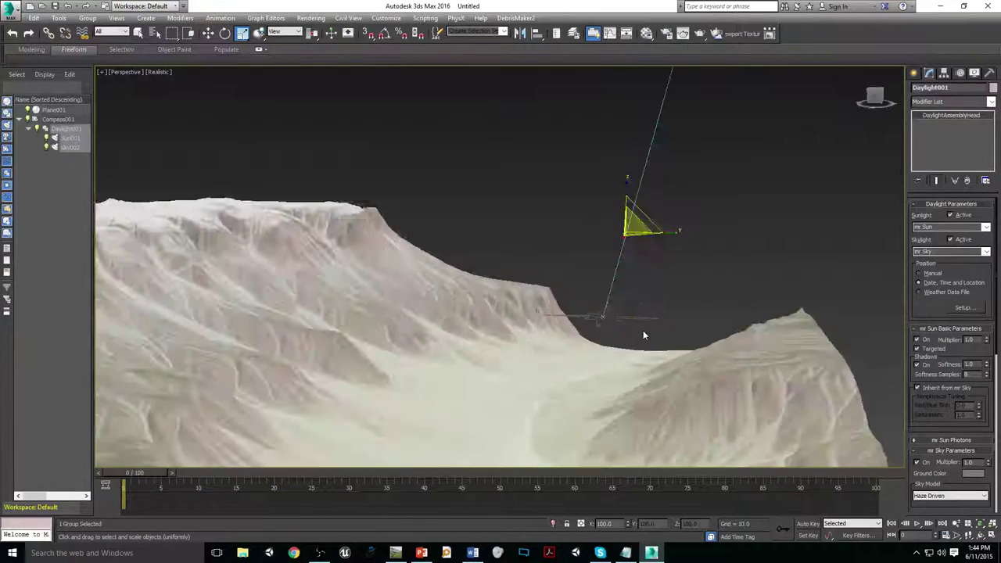
pyautogui.click(960, 72)
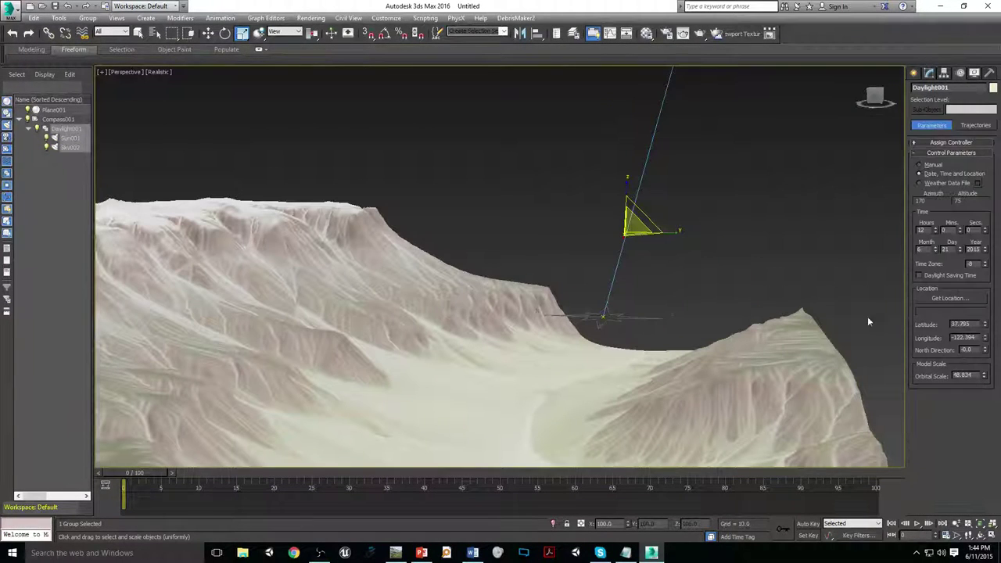
pyautogui.moveTo(935, 233); pyautogui.dragTo(936, 238)
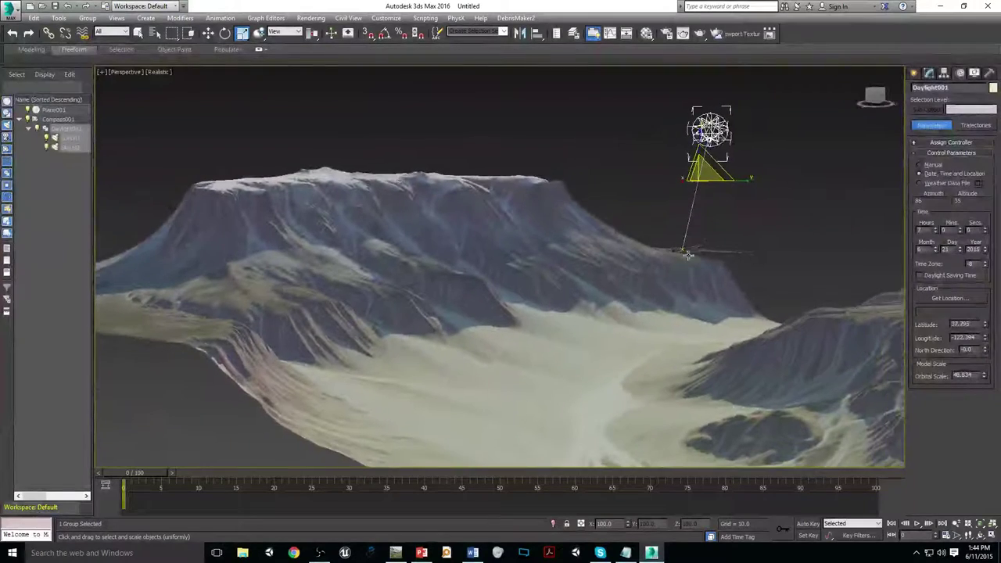
pyautogui.moveTo(986, 350)
pyautogui.mouseDown()
pyautogui.moveTo(986, 318)
pyautogui.moveTo(985, 332)
pyautogui.mouseUp()
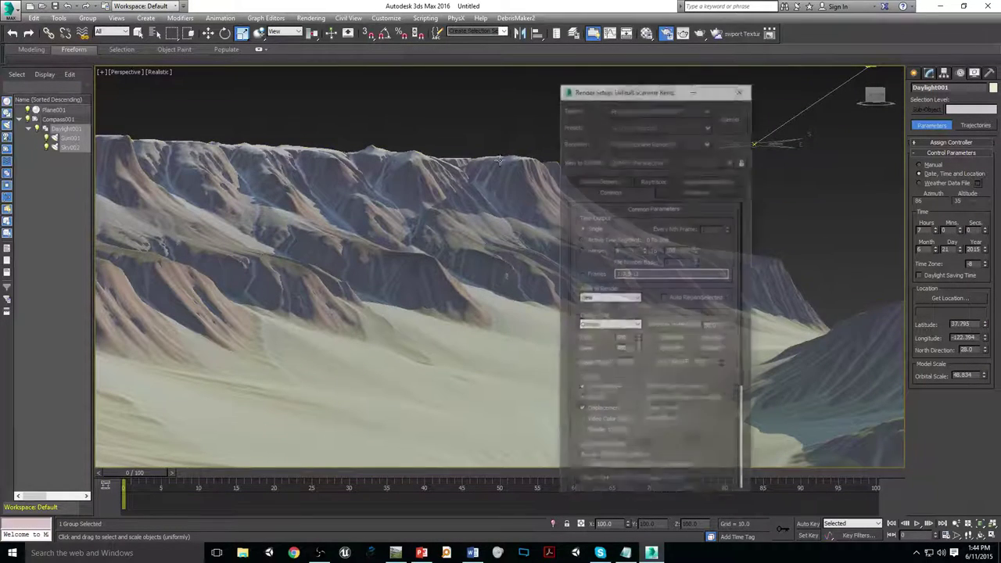
# - Assign NVIDIA mental ray as the production renderer and close Render Setup
pyautogui.moveTo(706, 451); pyautogui.dragTo(728, 313)
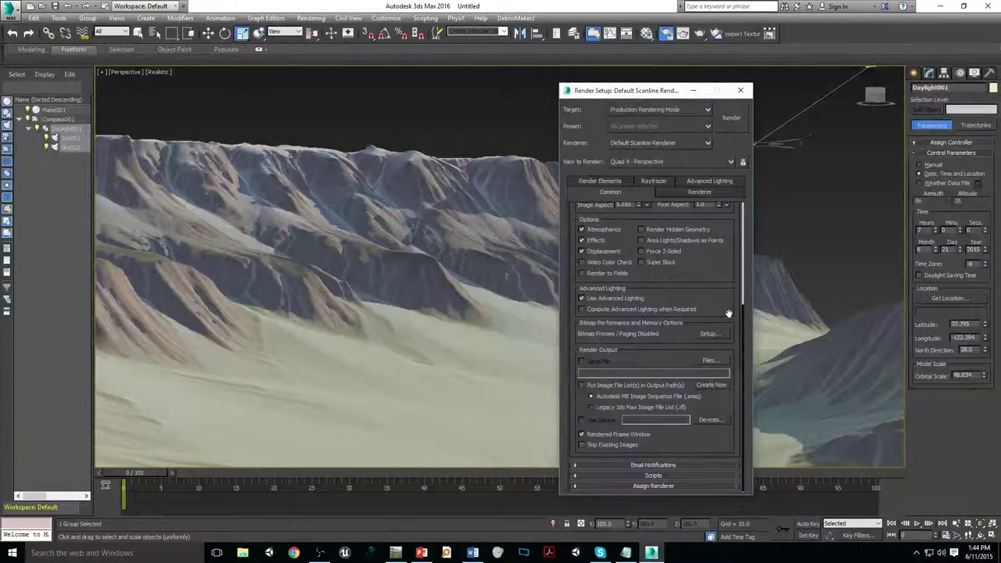
pyautogui.click(677, 486)
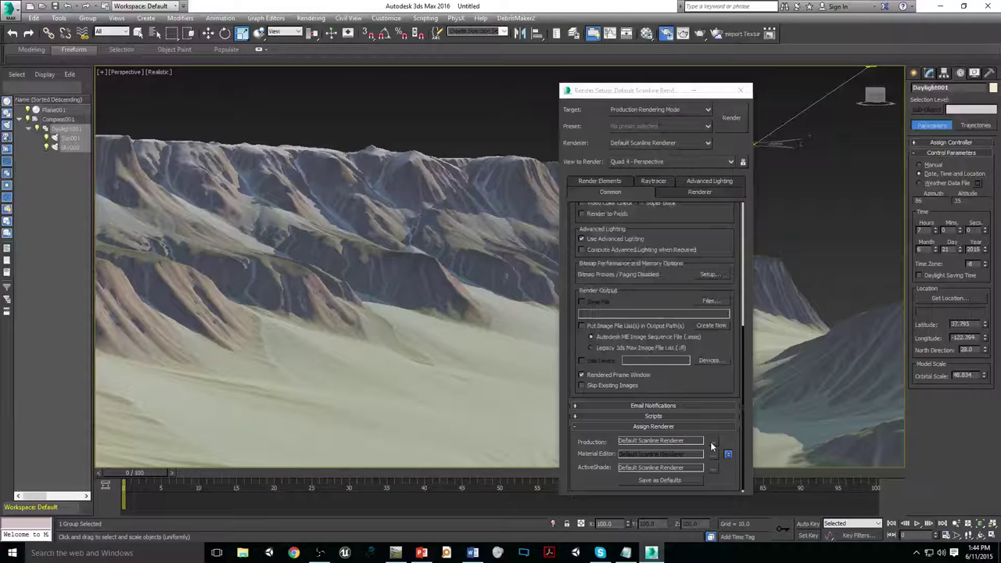
pyautogui.click(740, 90)
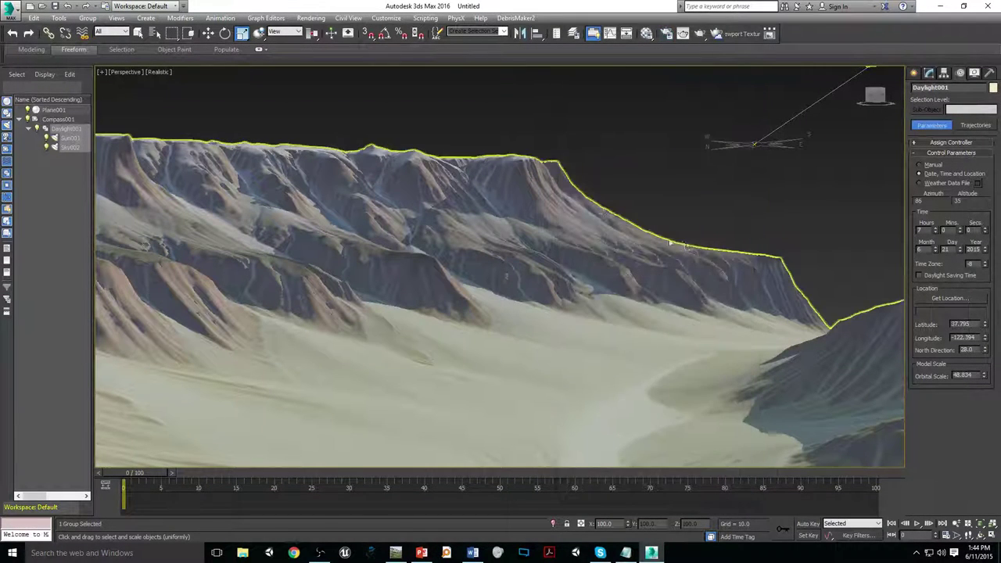
# - Switch the scene's exposure to mr Photographic Exposure Control with an Exposure Value of 12.0
pyautogui.click(308, 18)
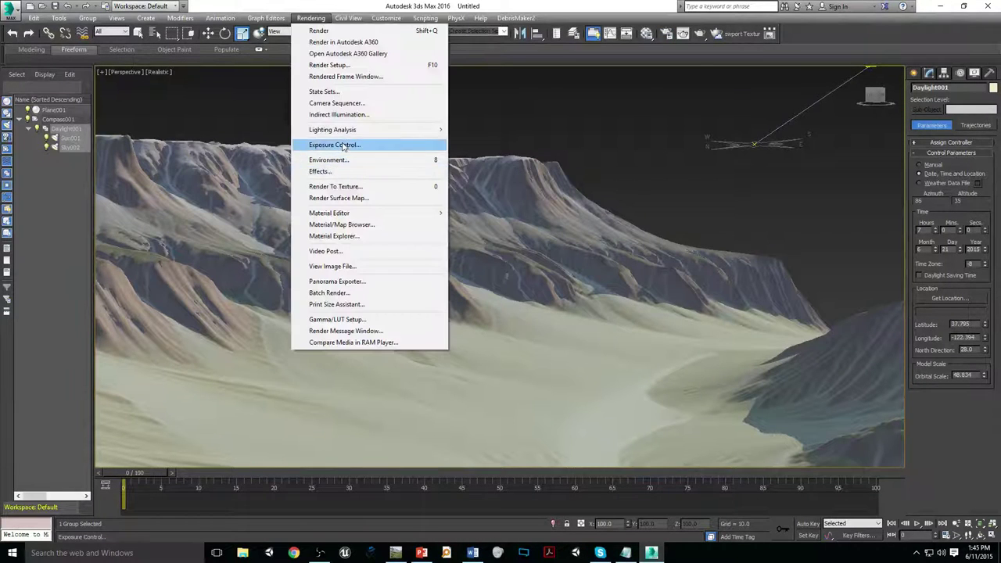
pyautogui.click(336, 141)
pyautogui.click(453, 256)
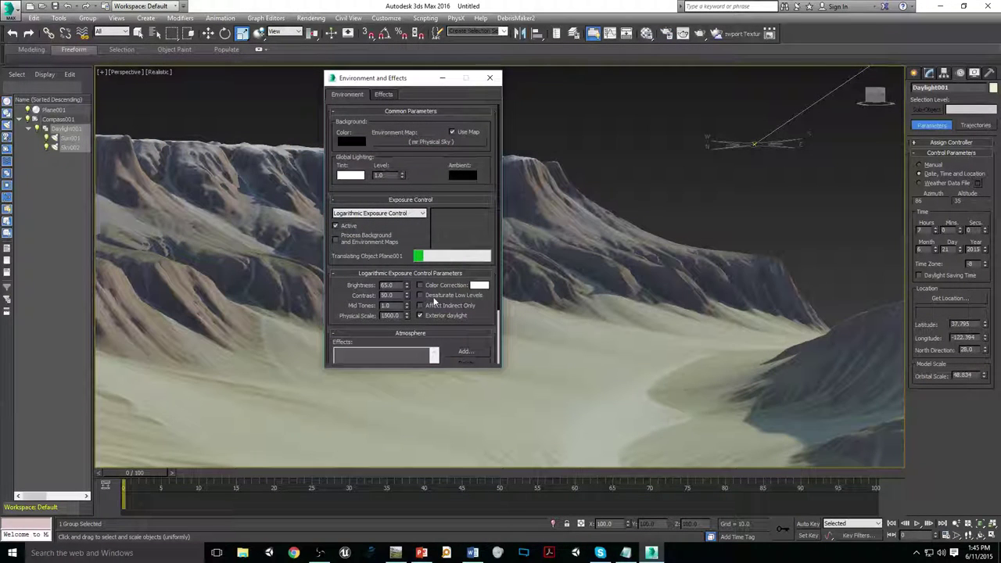
pyautogui.click(397, 214)
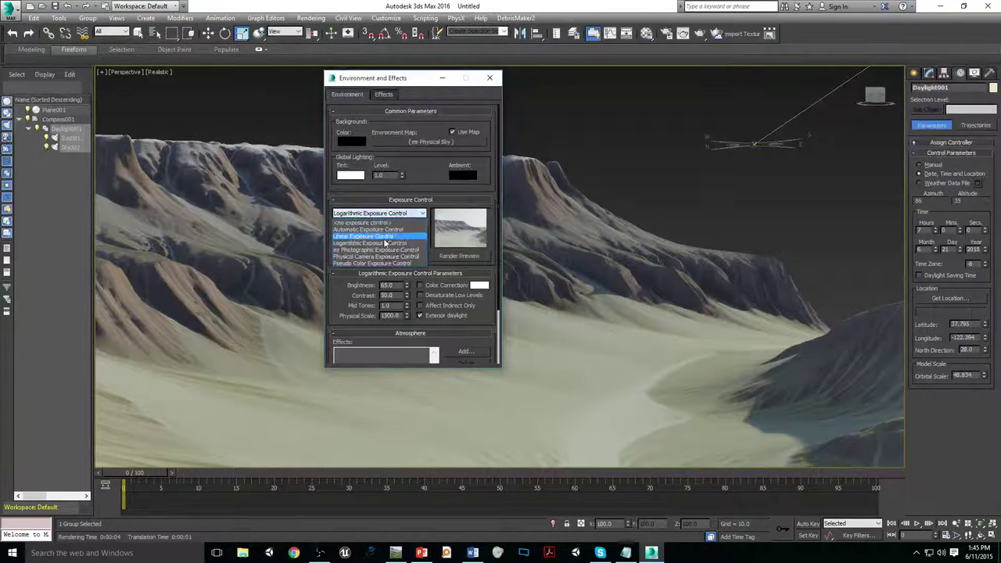
pyautogui.click(377, 249)
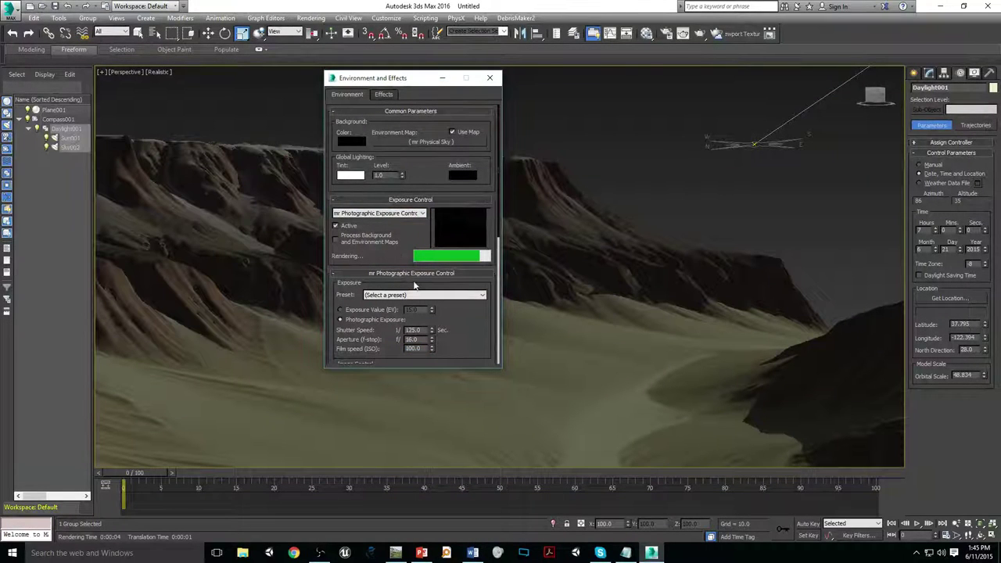
pyautogui.click(358, 308)
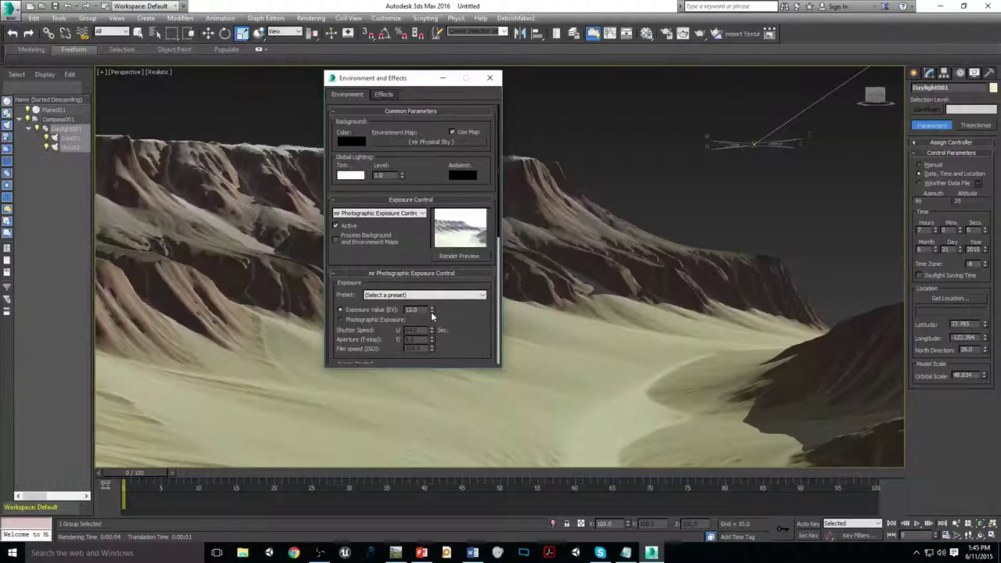
pyautogui.click(489, 79)
# - Set the render output size to the HDTV (video) format at 1280x720
pyautogui.click(666, 33)
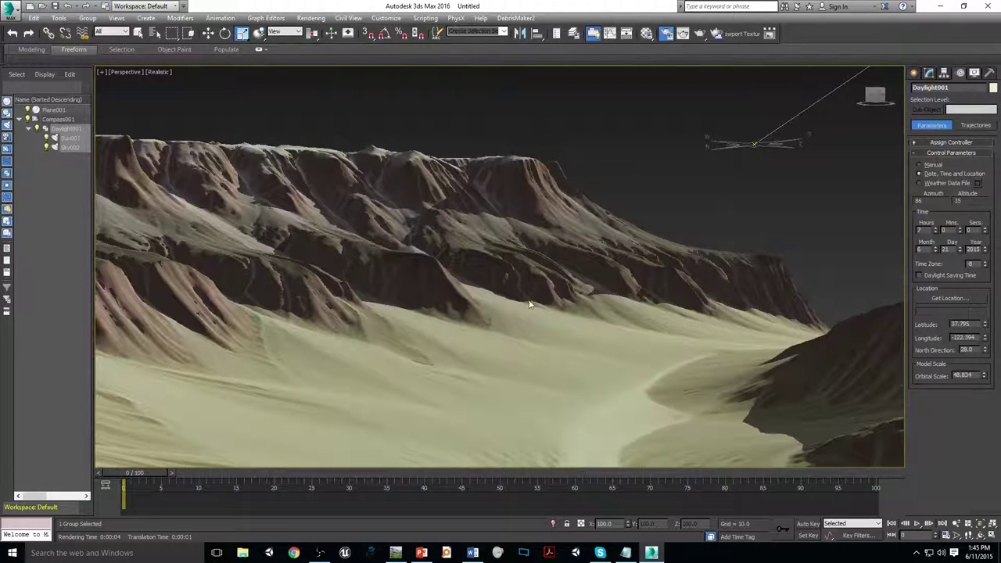
pyautogui.click(624, 325)
pyautogui.click(598, 400)
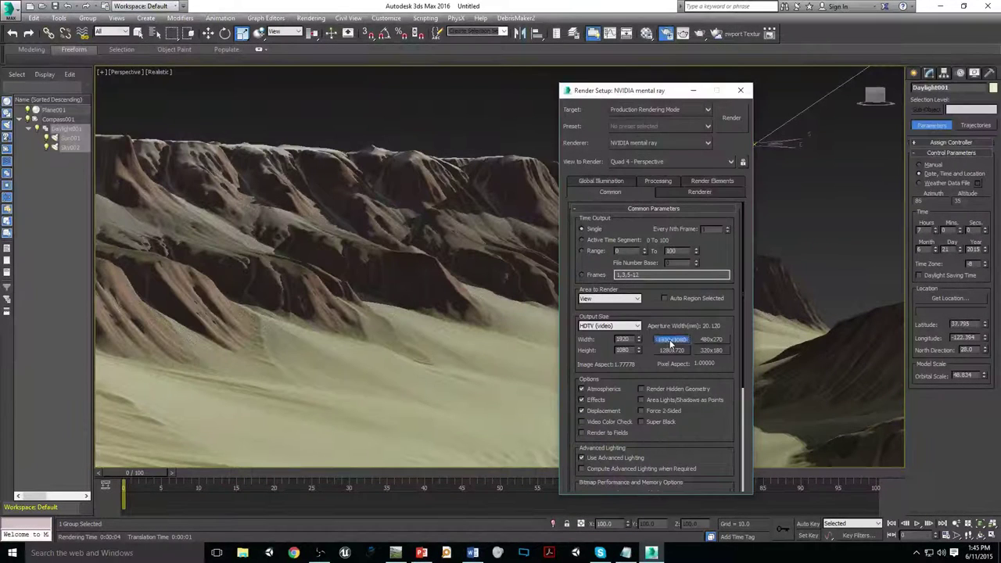
pyautogui.click(674, 350)
# - Render the perspective view and reposition the rendered frame window so the whole image is visible
pyautogui.scroll(-5, 693, 406)
pyautogui.hotkey('shift', 'q')
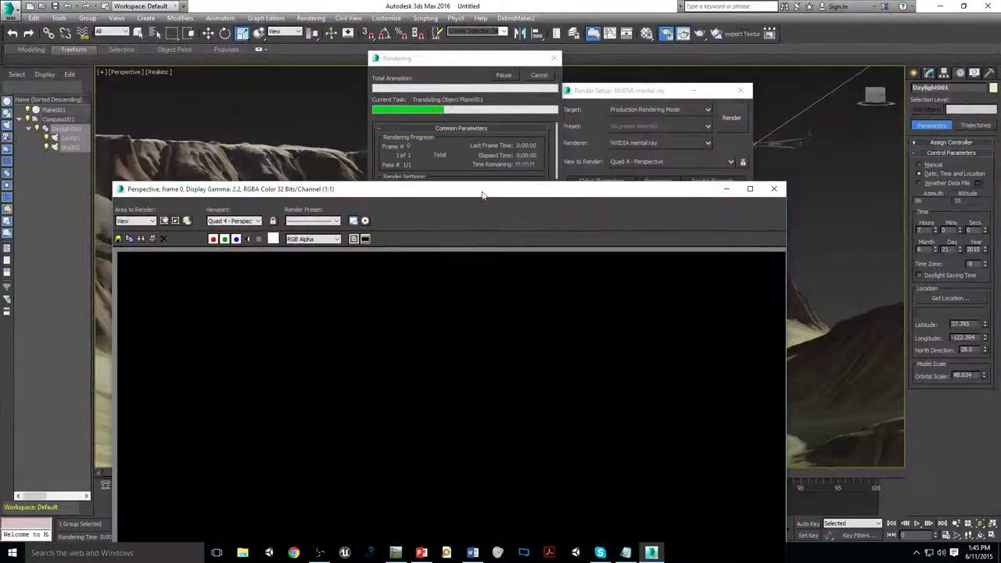
pyautogui.moveTo(480, 188); pyautogui.dragTo(453, 50)
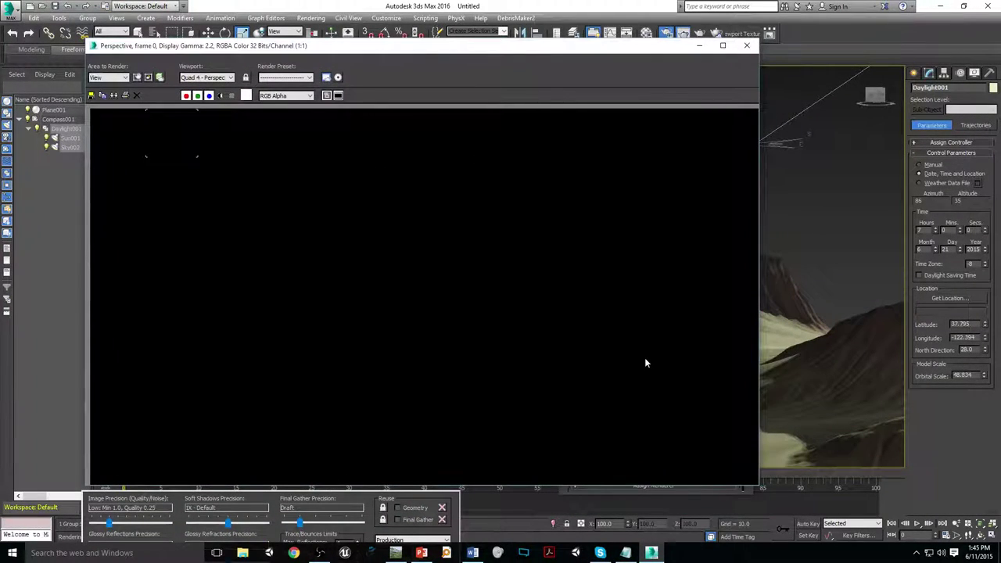
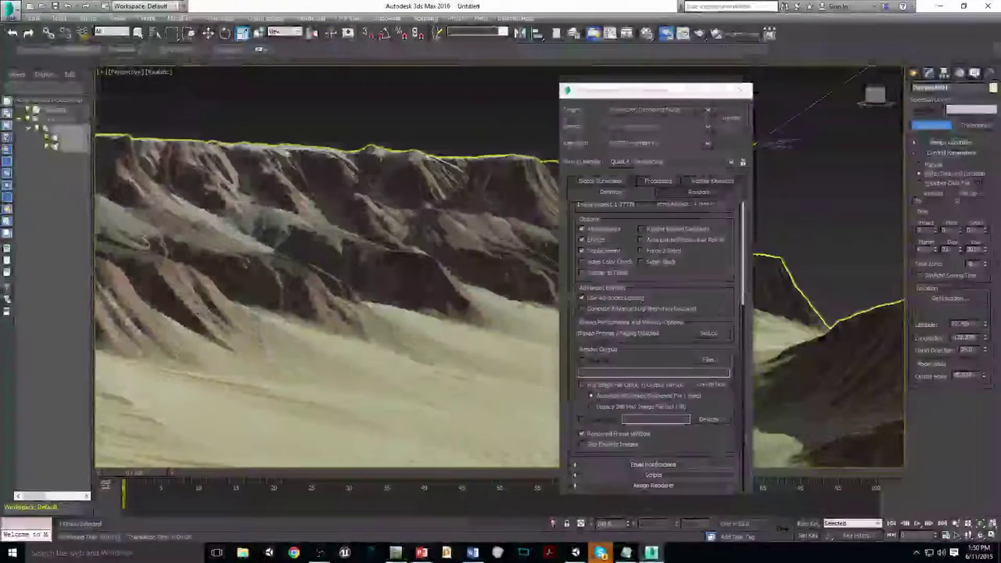
# - Select the terrain plane and turn on edged faces to display its mesh
pyautogui.click(456, 378)
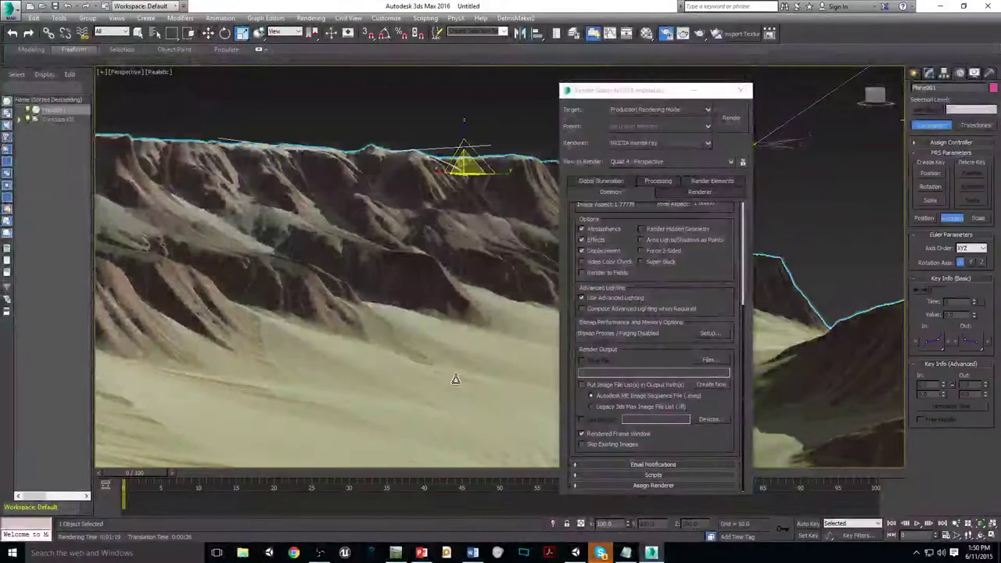
pyautogui.press('F4')
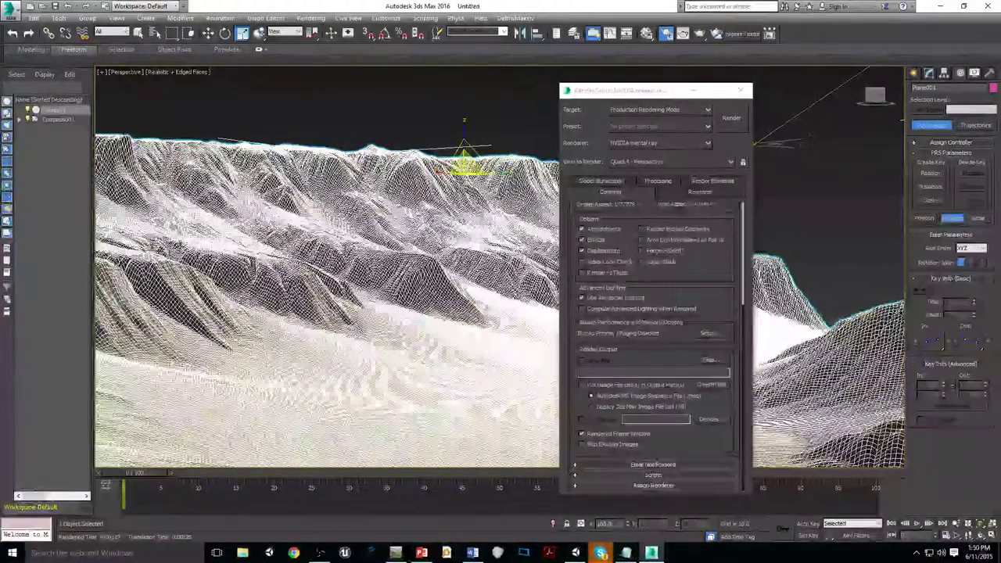
# - Reduce the terrain plane's TurboSmooth iterations to 2
pyautogui.click(929, 72)
pyautogui.click(948, 122)
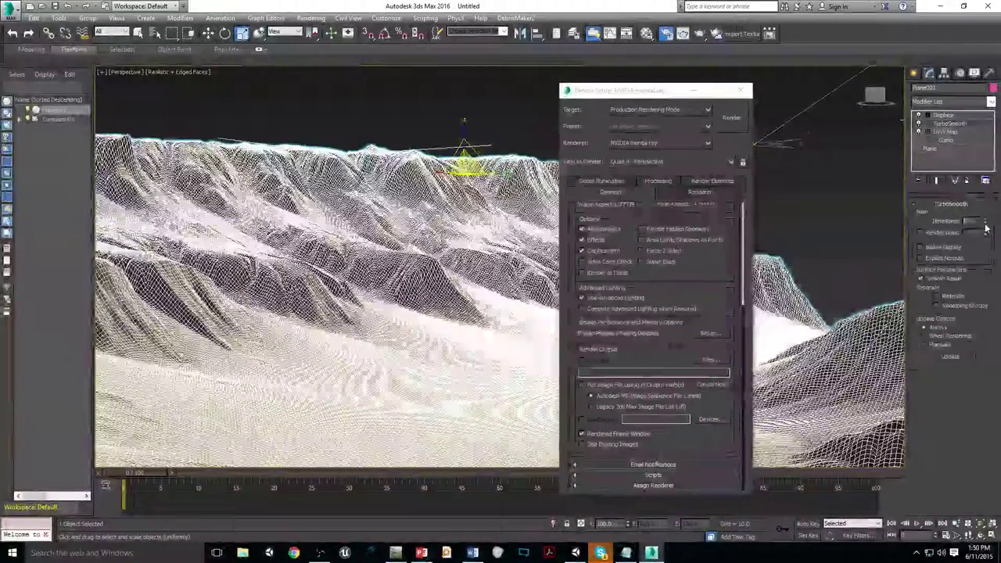
pyautogui.click(985, 224)
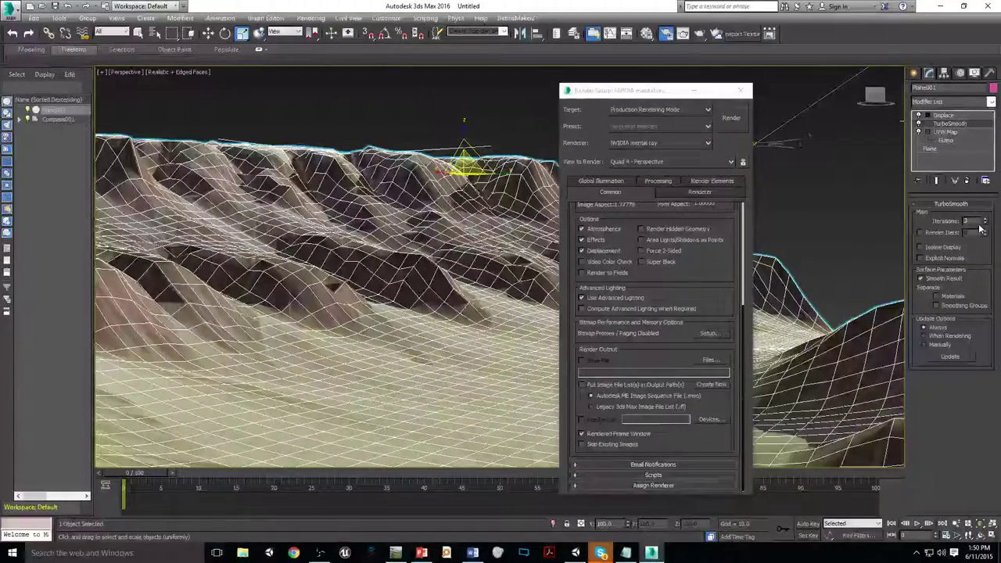
pyautogui.click(983, 227)
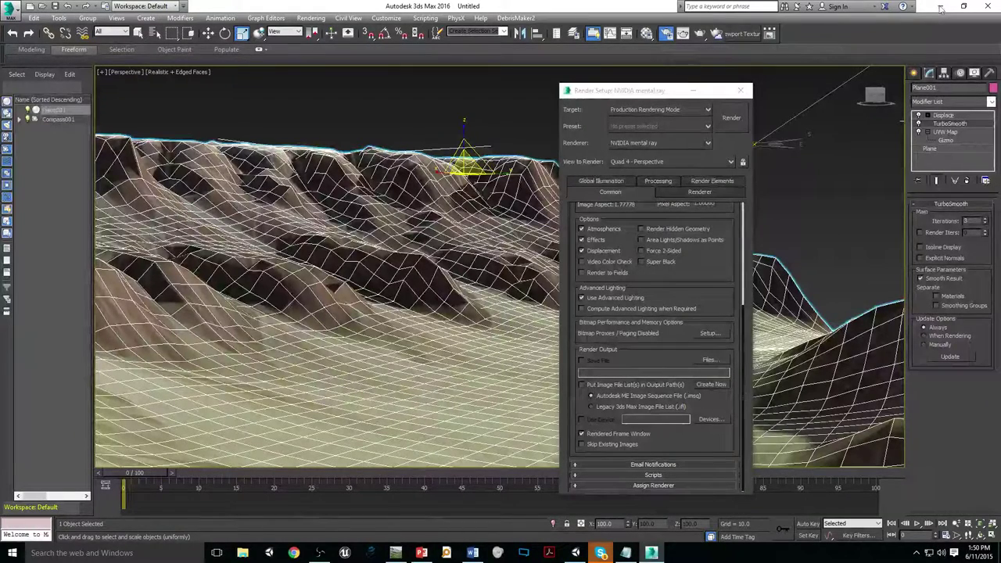
pyautogui.click(985, 224)
pyautogui.click(986, 225)
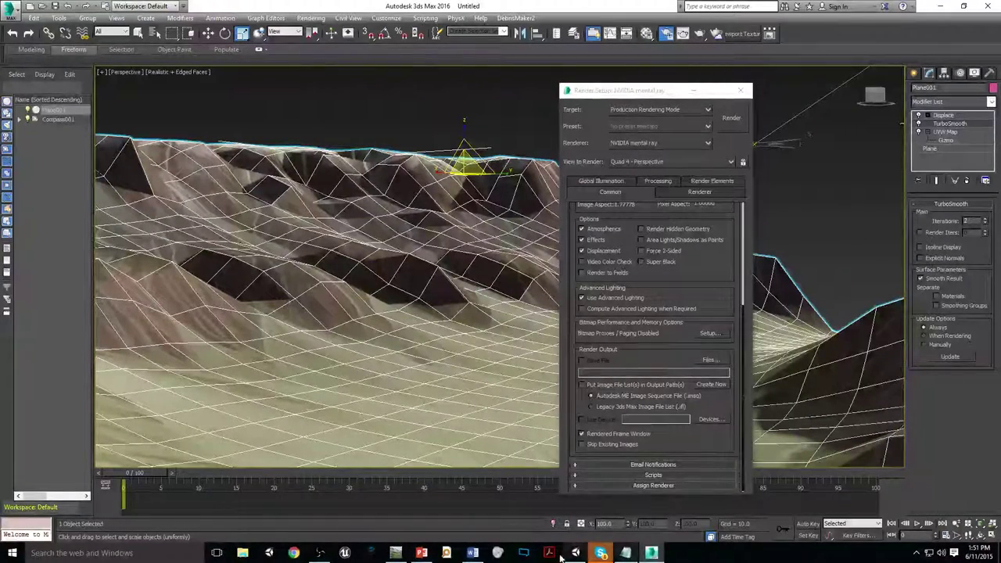
# - Switch to World Machine and write the Height Output to disk in RAW16 format as 01_Tutorial_Terrain_Height.r16
pyautogui.moveTo(576, 553)
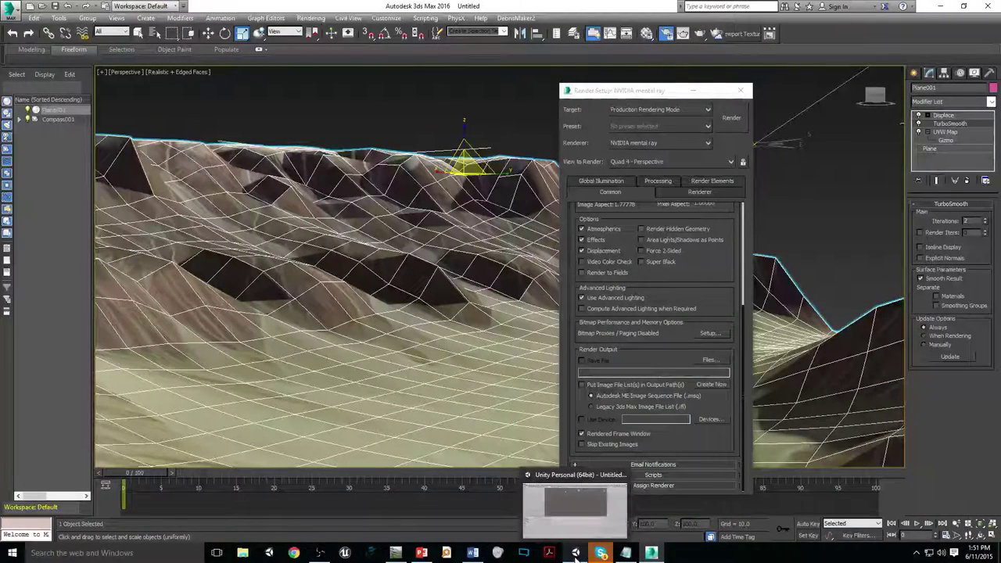
pyautogui.click(395, 553)
pyautogui.click(554, 341)
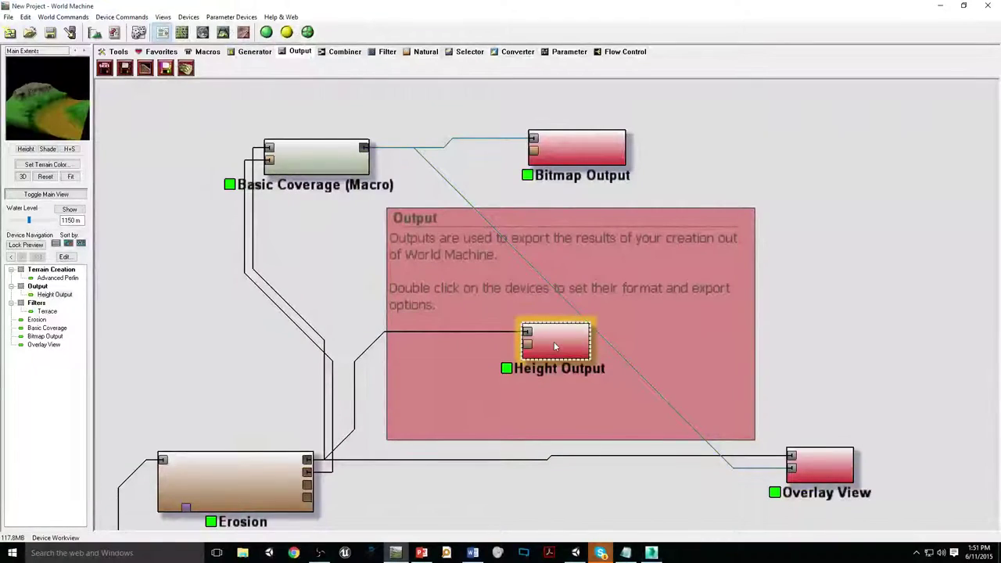
pyautogui.doubleClick(553, 342)
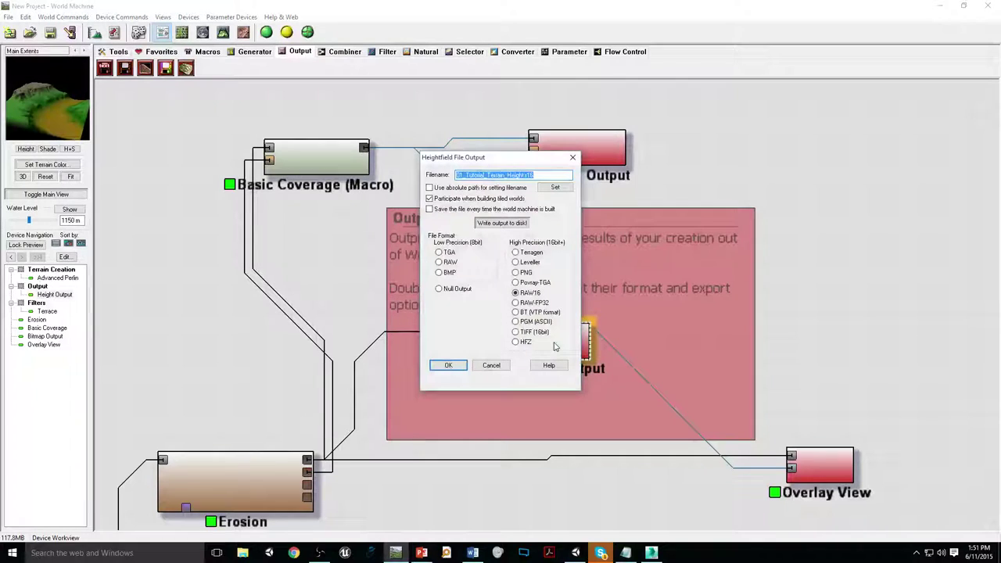
pyautogui.click(534, 293)
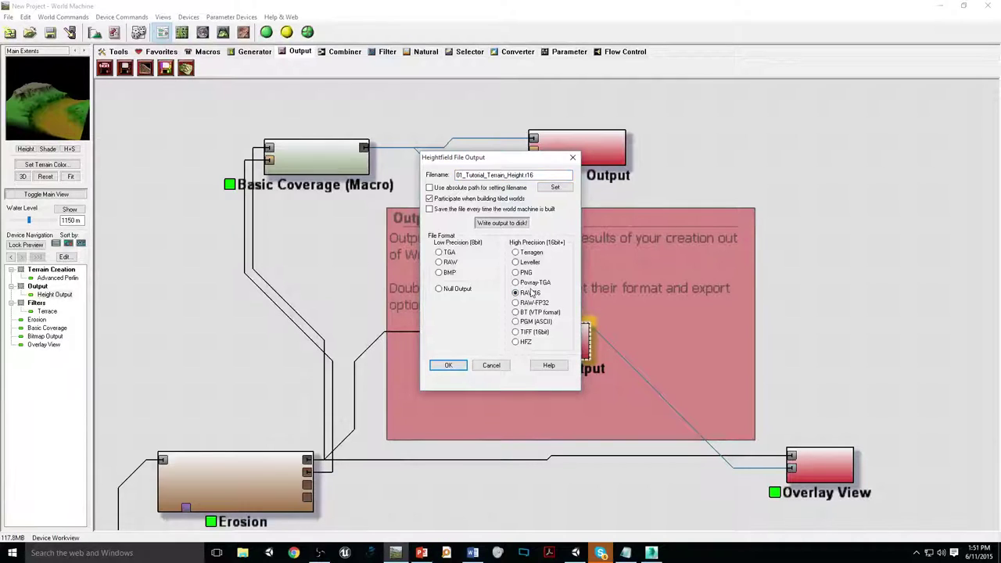
pyautogui.click(502, 223)
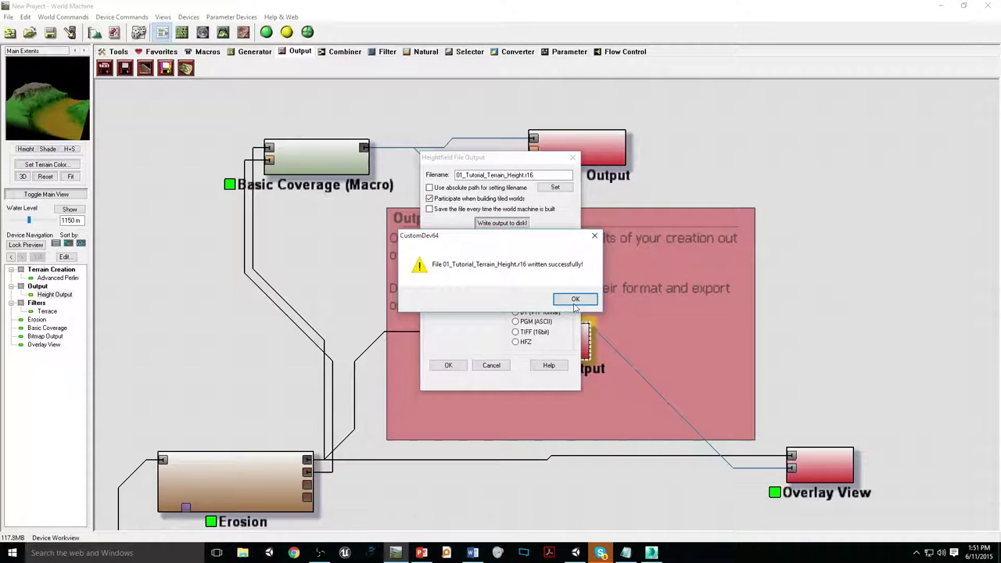
pyautogui.click(575, 301)
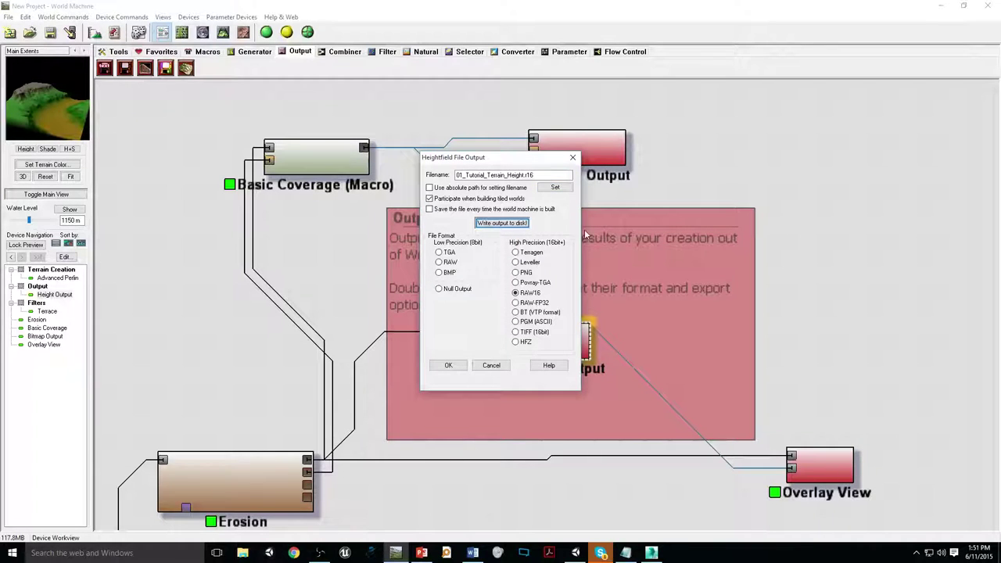
# - Rename the exported height file in World Machine Documents to 01_Tutorial_Terrain_Height.raw and close the height output settings
pyautogui.click(555, 189)
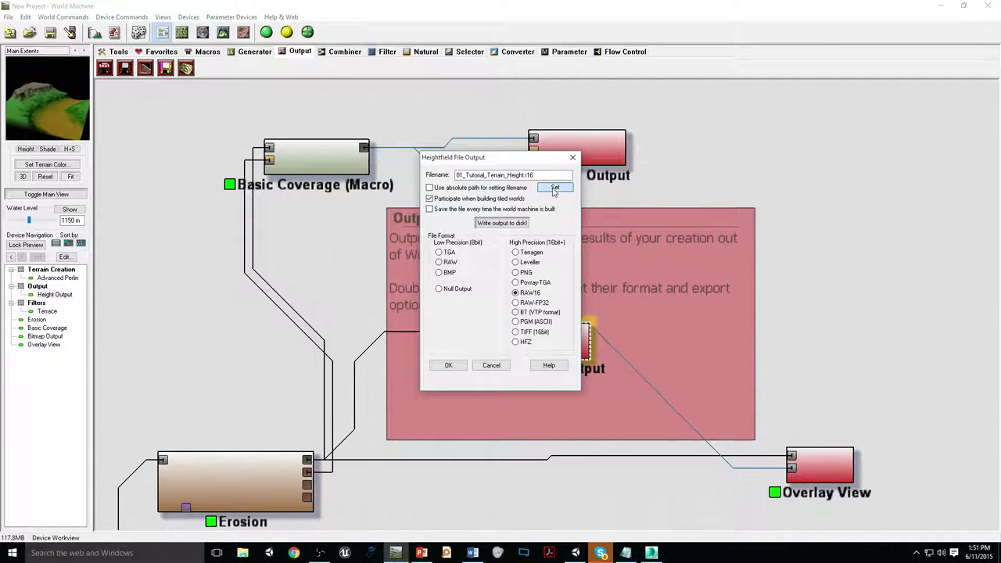
pyautogui.click(512, 296)
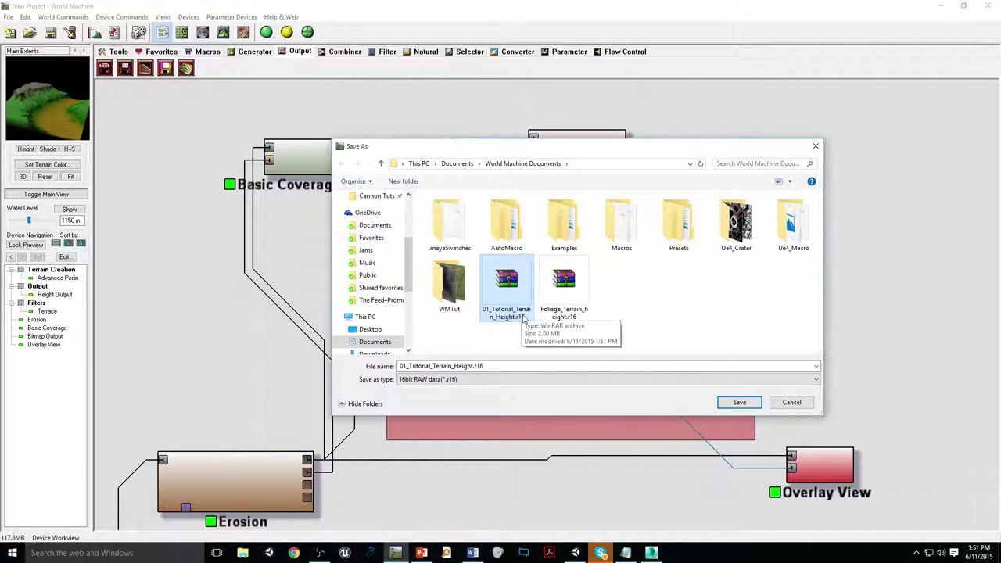
pyautogui.click(523, 316)
pyautogui.click(525, 316)
pyautogui.press('BackSpace')
pyautogui.press('BackSpace')
pyautogui.write('aw')
pyautogui.press('Return')
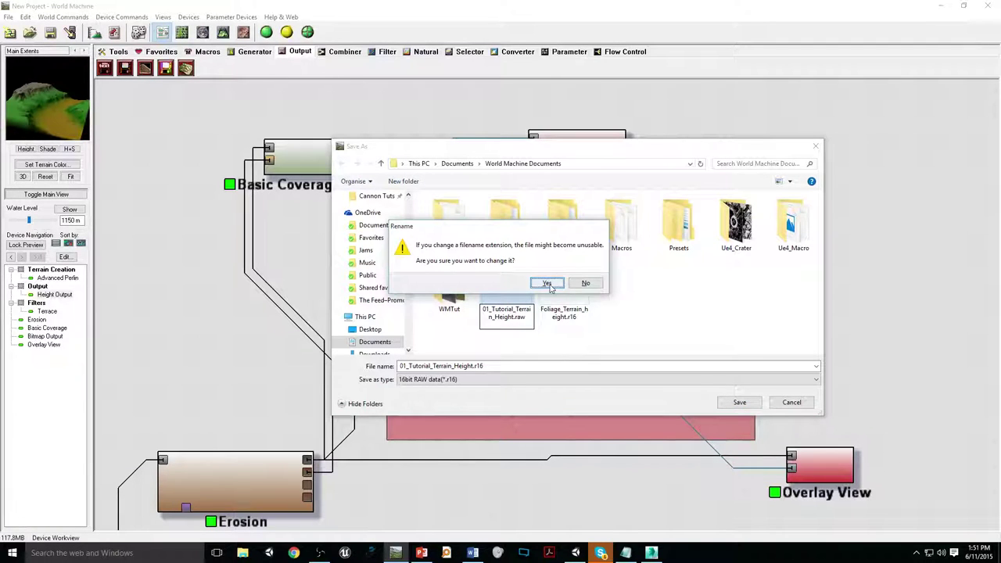
pyautogui.press('Return')
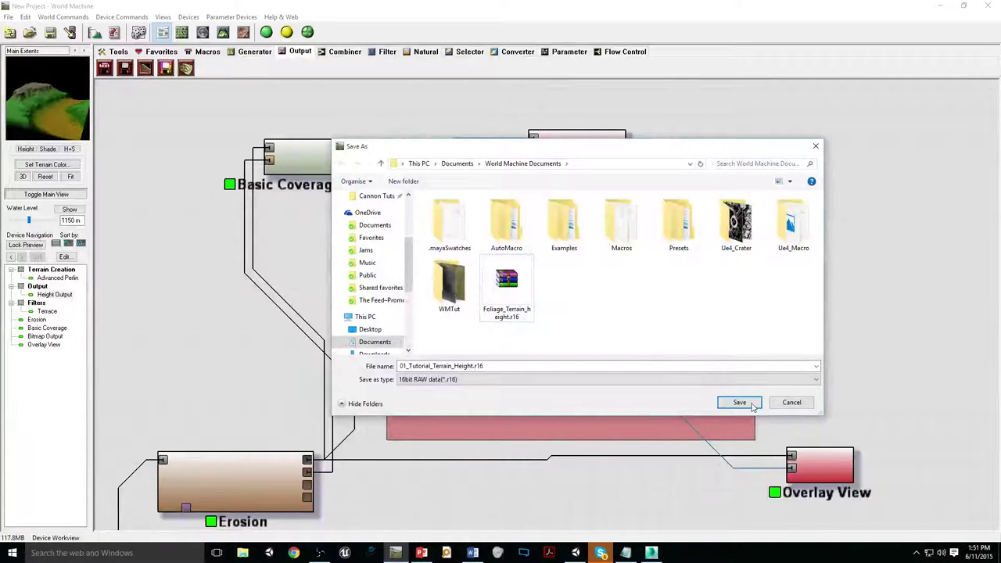
pyautogui.press('Return')
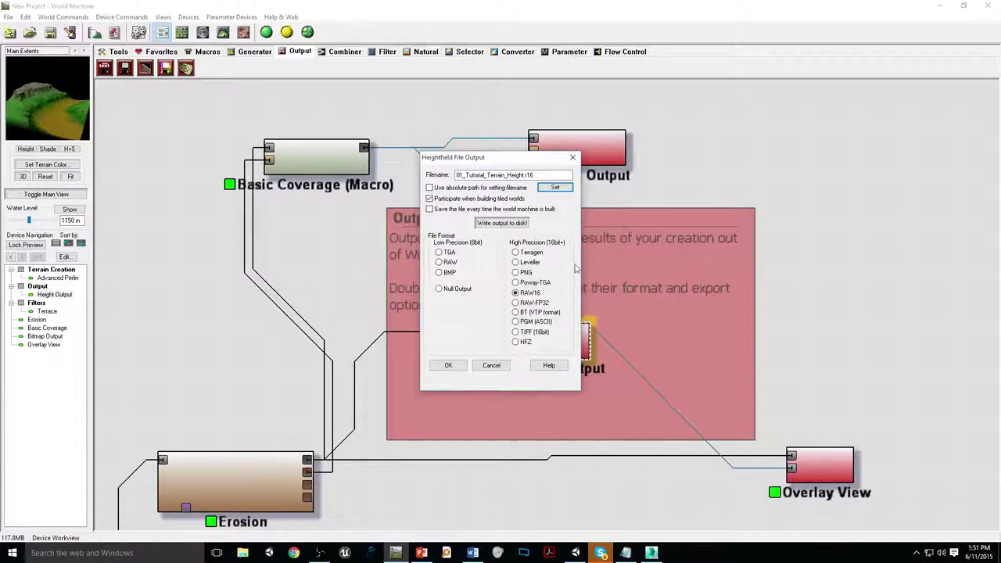
pyautogui.press('Return')
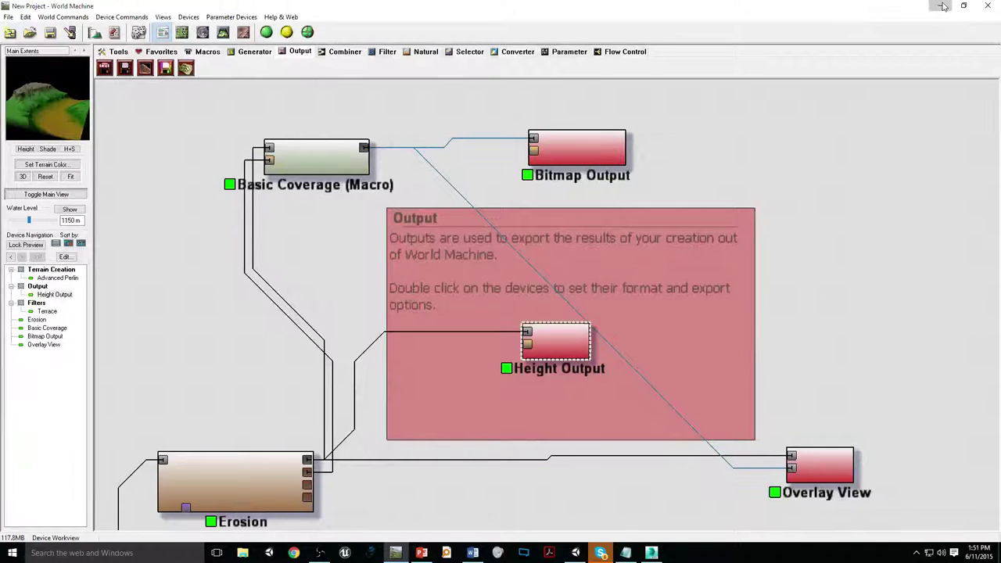
# - Switch to the Unity project and add a Terrain object to the empty scene
pyautogui.click(943, 6)
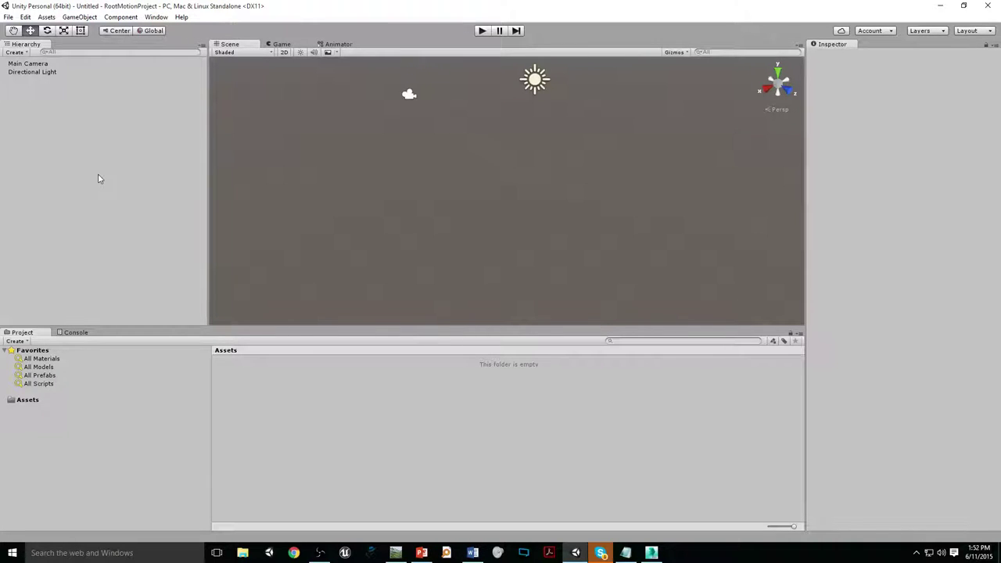
pyautogui.click(72, 18)
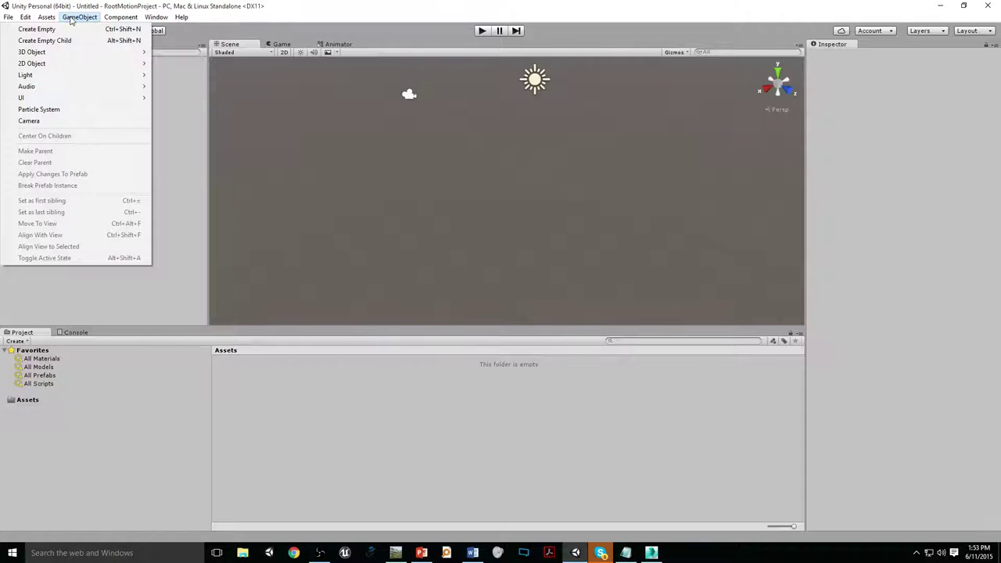
pyautogui.moveTo(84, 56)
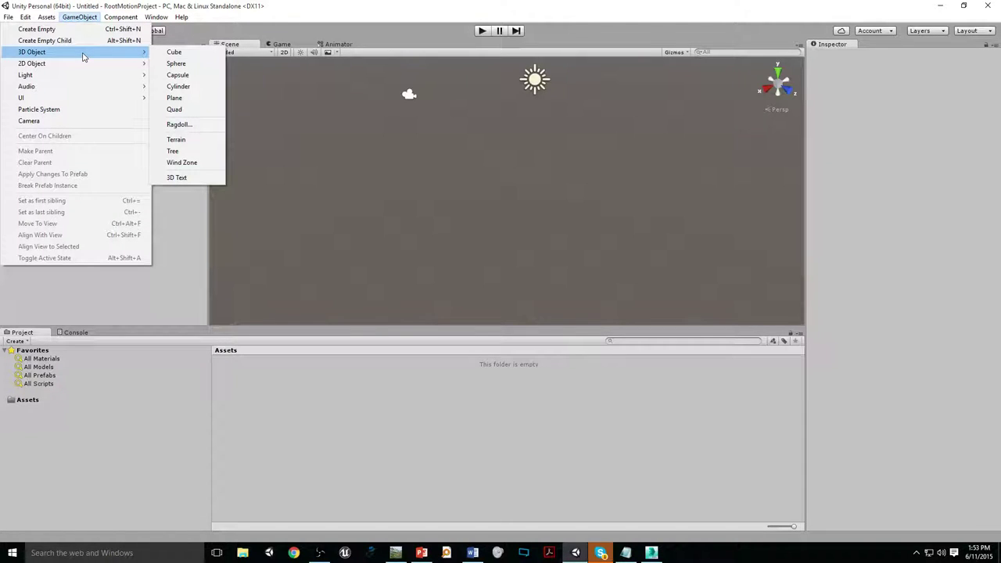
pyautogui.click(193, 140)
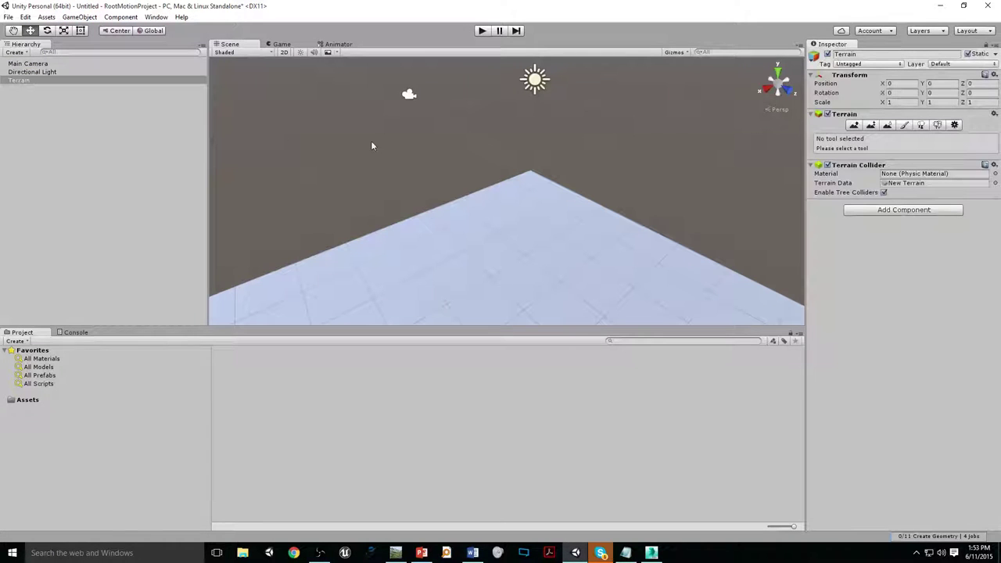
pyautogui.moveTo(405, 147); pyautogui.dragTo(460, 164, button='right')
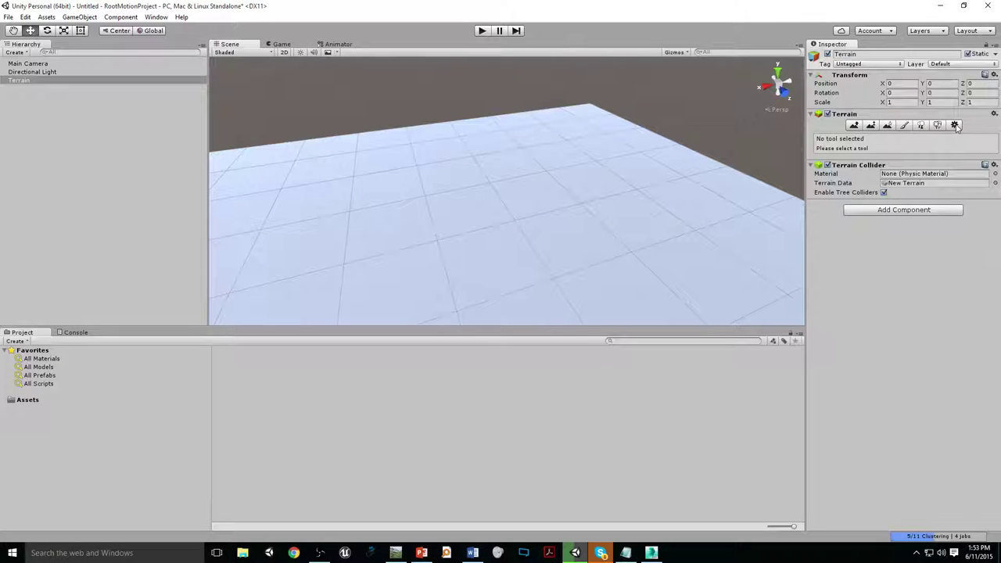
# - Choose 01_Tutorial_Terrain_Height.raw from the World Machine Documents folder as the raw heightmap for the terrain
pyautogui.click(954, 126)
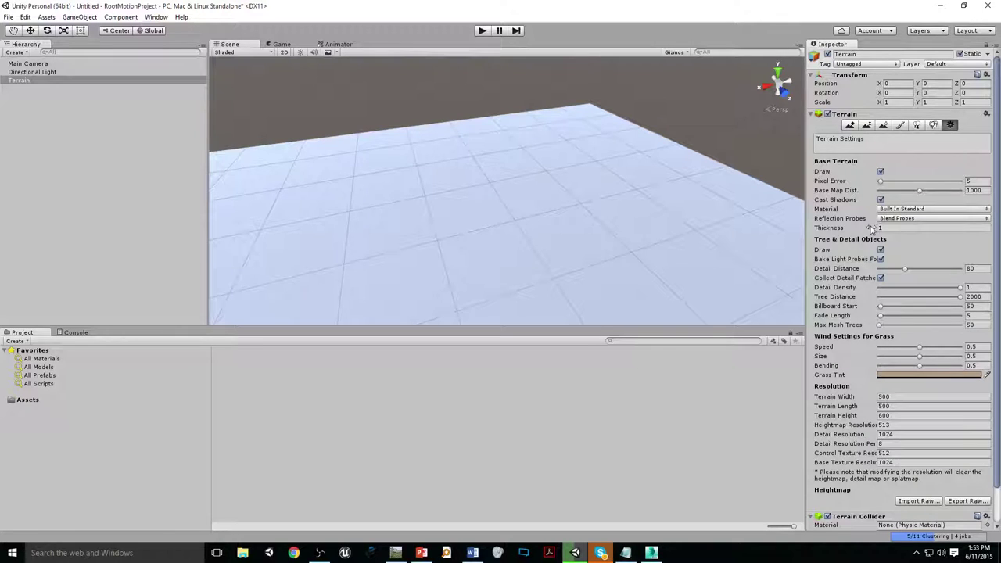
pyautogui.scroll(-1, 874, 463)
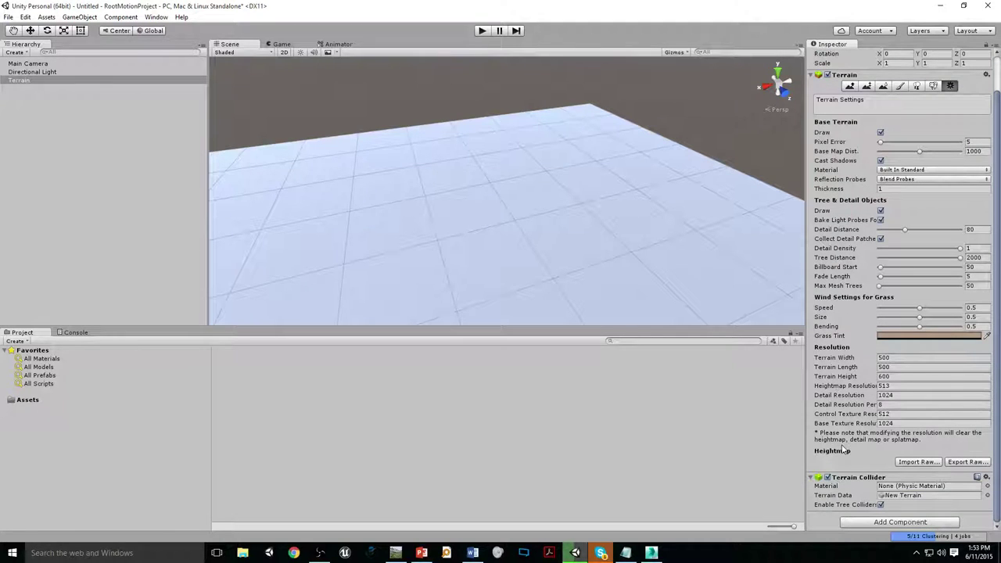
pyautogui.click(923, 462)
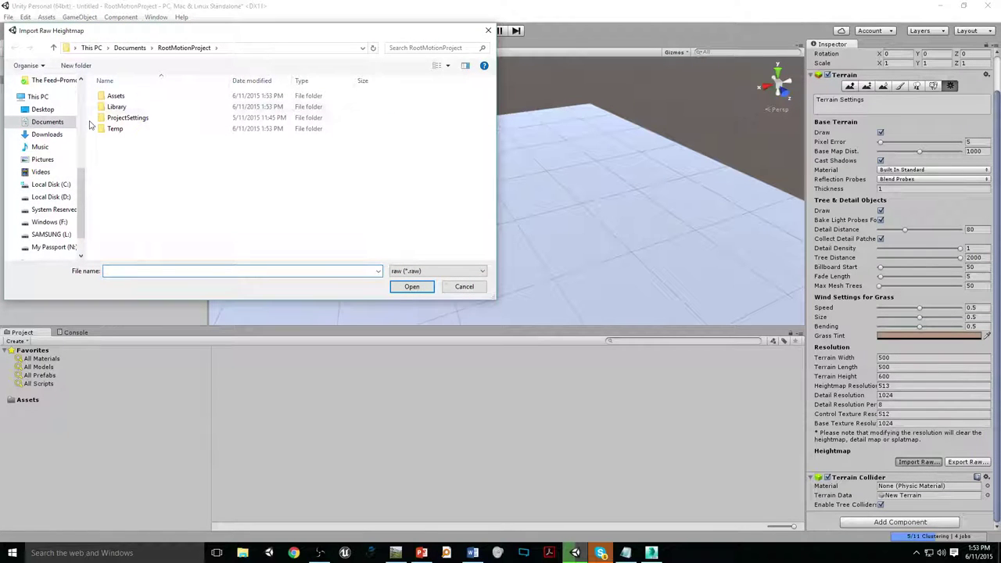
pyautogui.scroll(5, 79, 110)
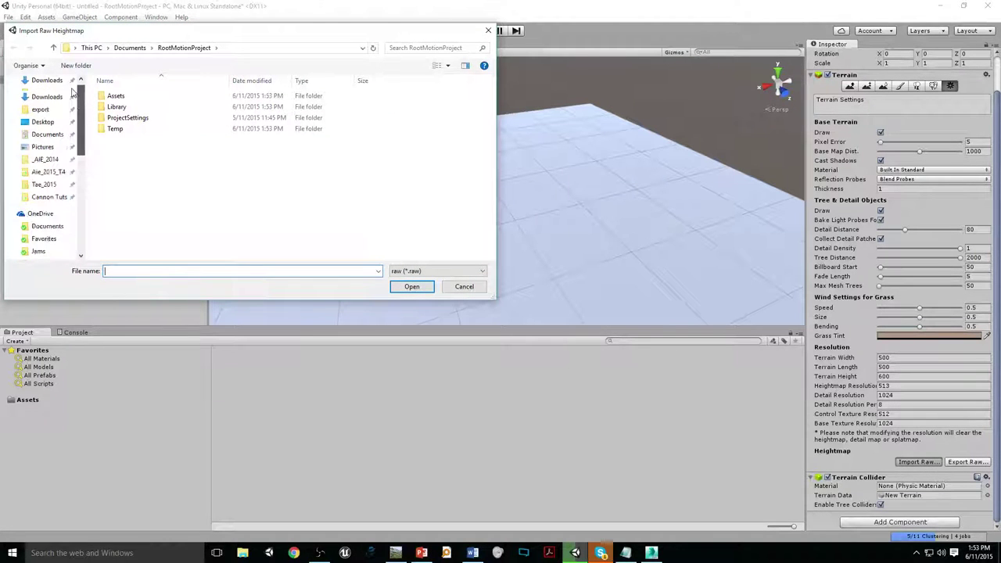
pyautogui.click(47, 134)
pyautogui.scroll(-3, 165, 234)
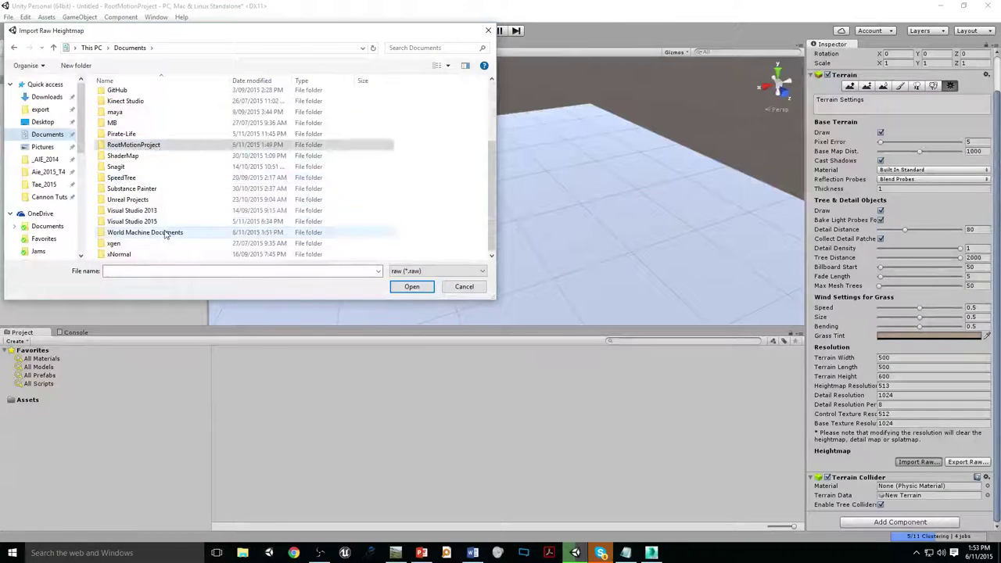
pyautogui.click(165, 233)
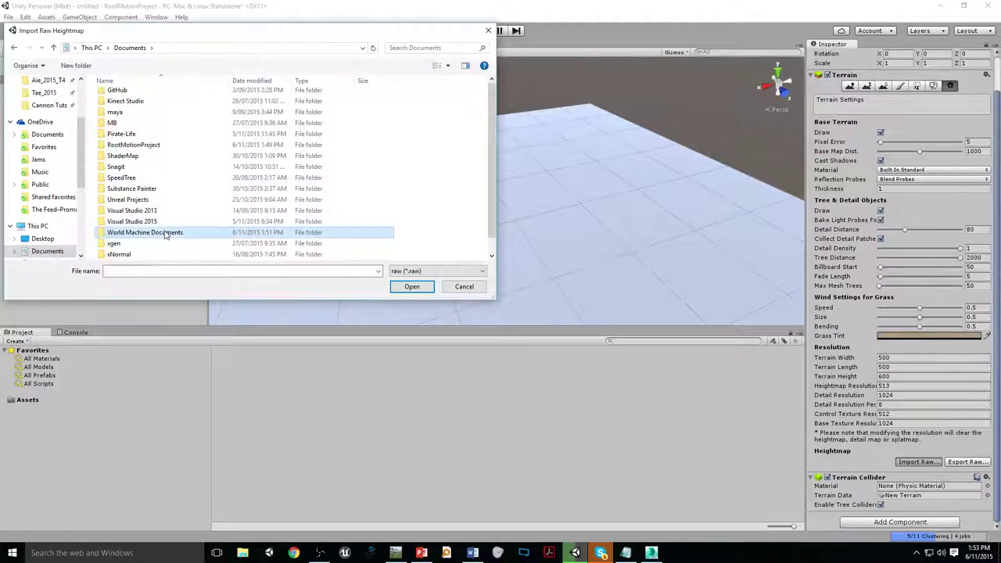
pyautogui.doubleClick(165, 233)
pyautogui.click(176, 174)
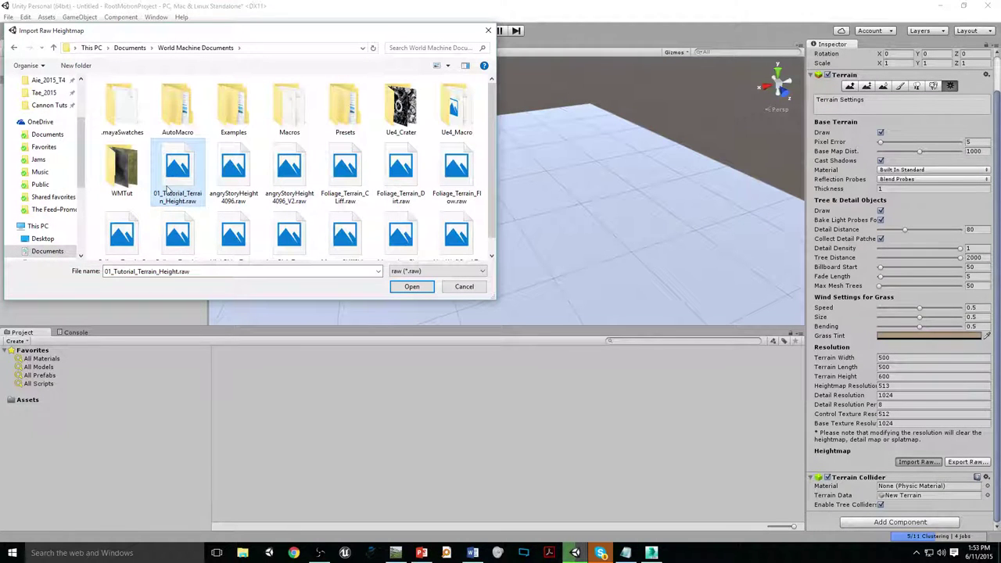
pyautogui.click(412, 287)
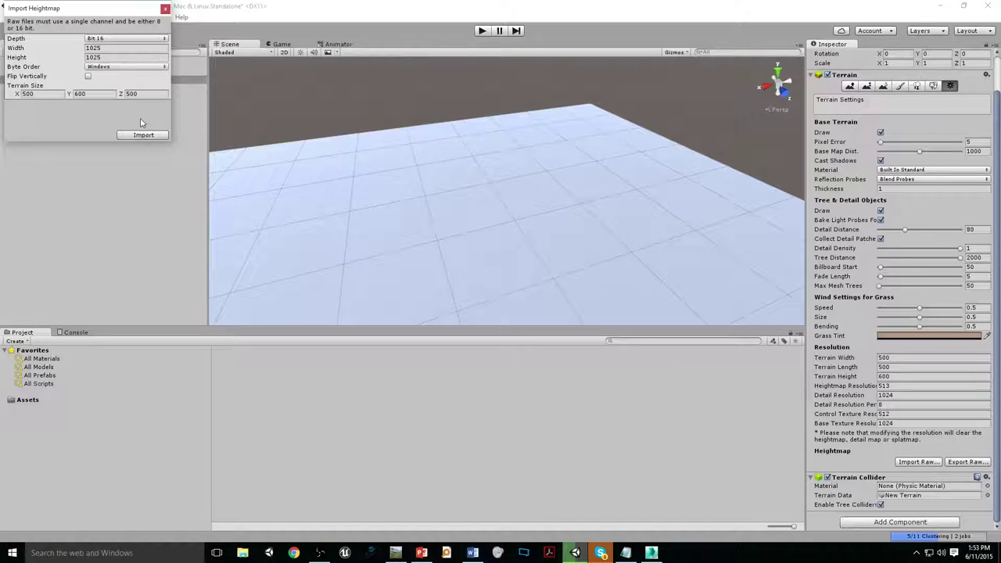
# - Import the heightmap at 16-bit depth and 1025 x 1025 resolution with the Windows byte order
pyautogui.click(142, 69)
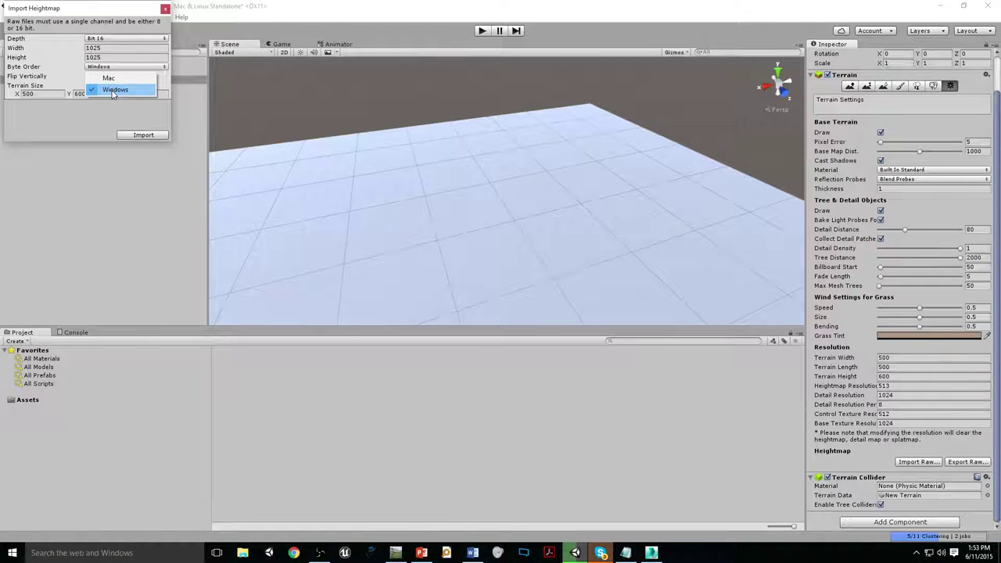
pyautogui.click(114, 90)
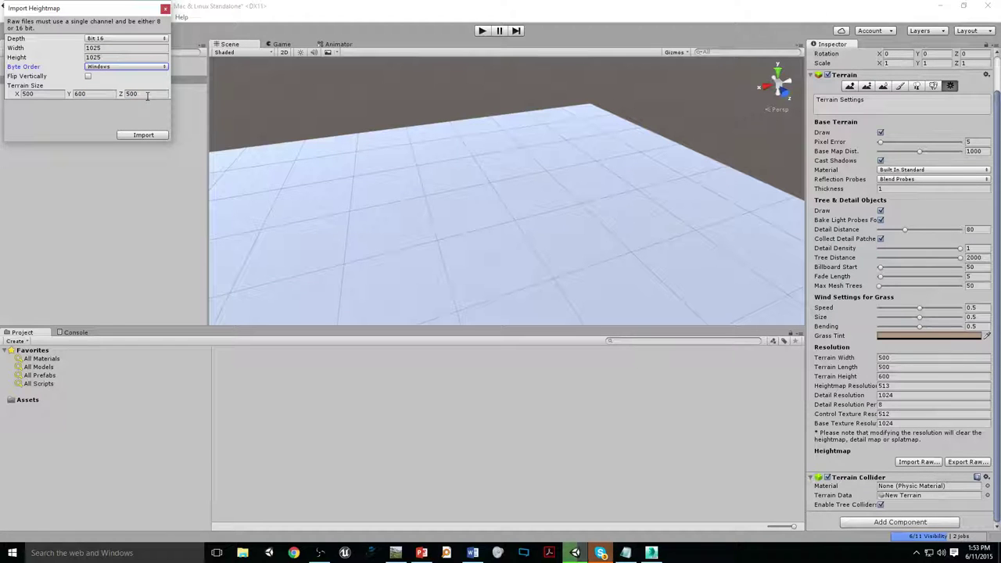
pyautogui.click(149, 135)
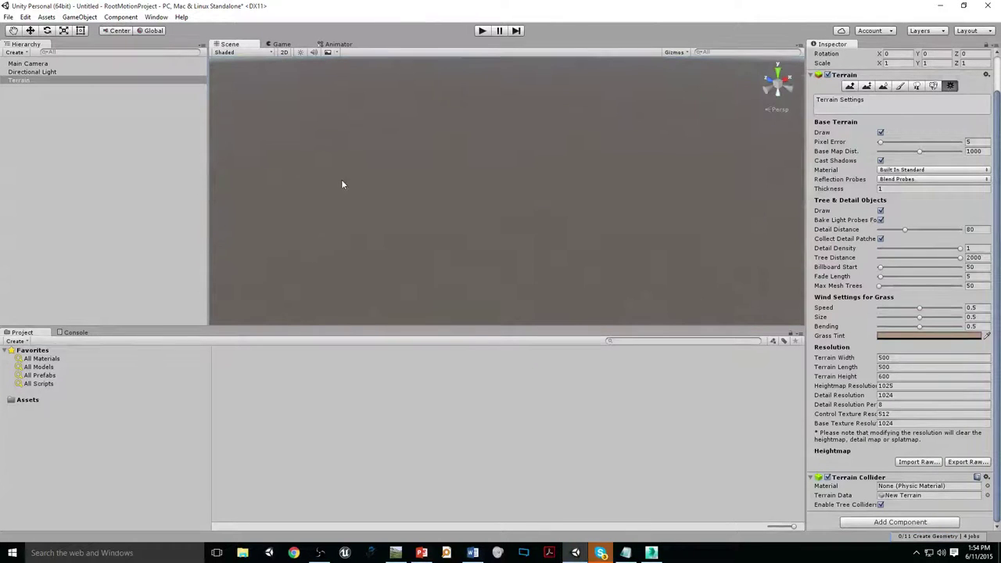
# - Set the imported terrain's height to 200 in its resolution settings
pyautogui.moveTo(435, 167)
pyautogui.keyDown('alt'); pyautogui.mouseDown()
pyautogui.moveTo(430, 159)
pyautogui.moveTo(445, 161)
pyautogui.mouseUp(); pyautogui.keyUp('alt')
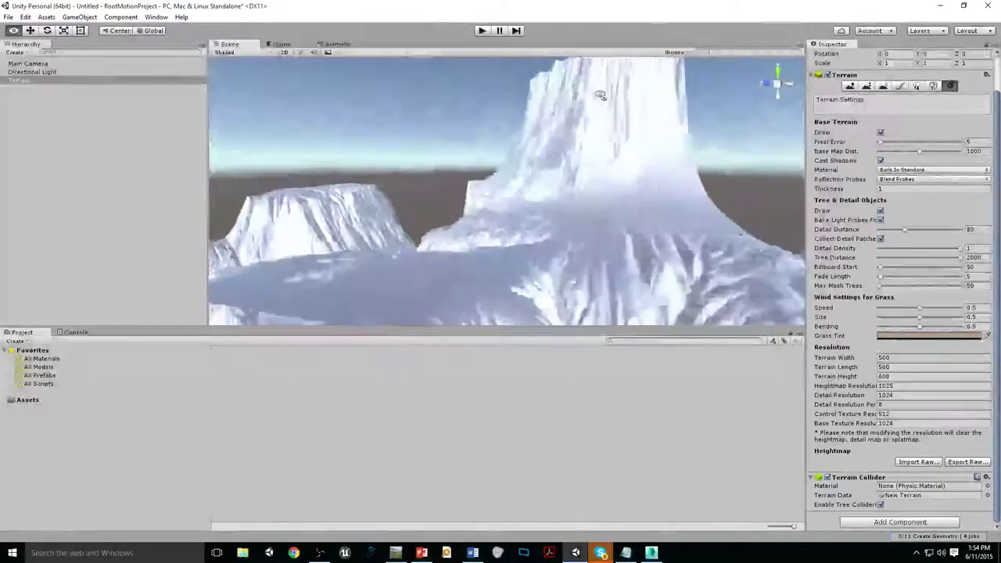
pyautogui.keyDown('alt'); pyautogui.moveTo(600, 94); pyautogui.dragTo(774, 87); pyautogui.keyUp('alt')
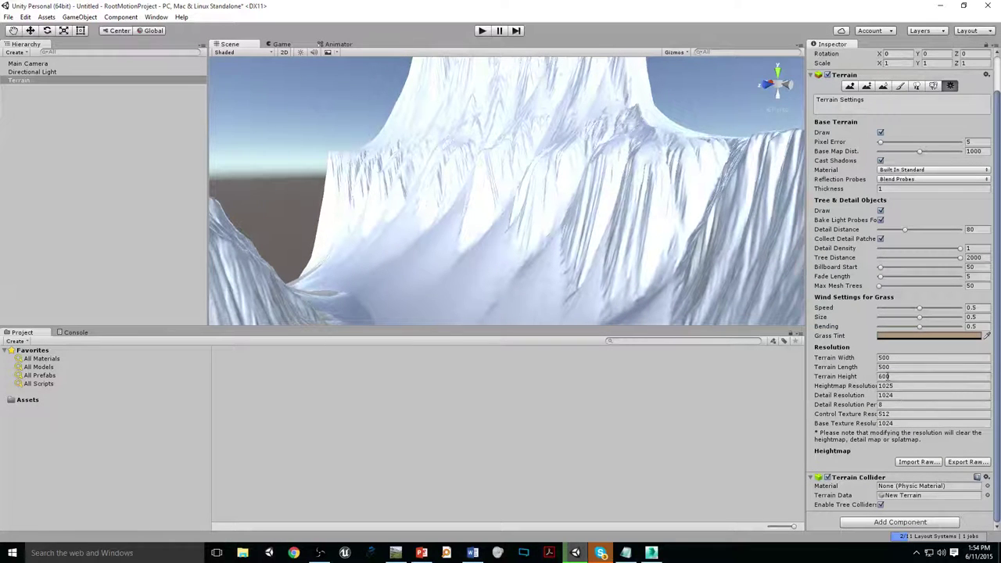
pyautogui.click(886, 377)
pyautogui.doubleClick(886, 377)
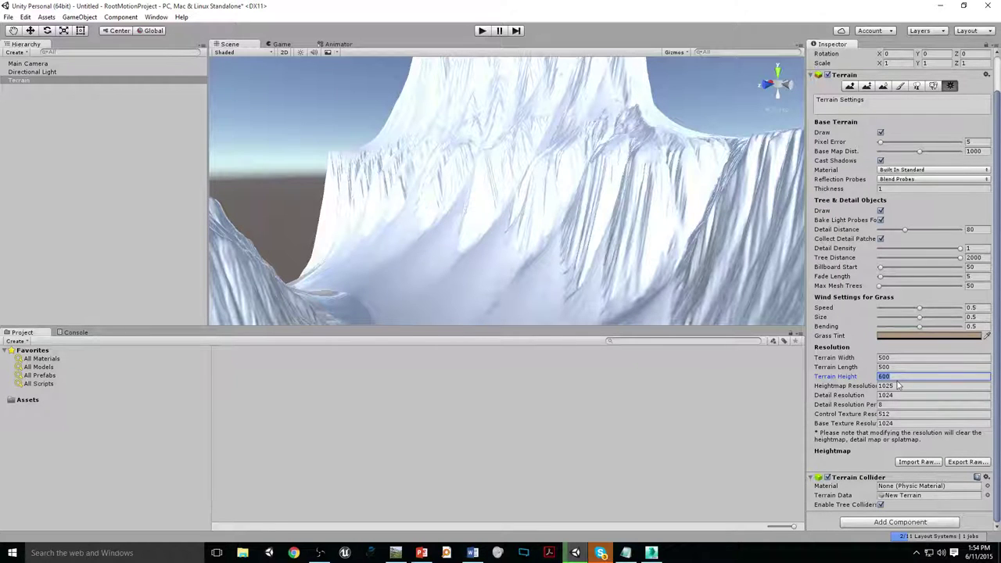
pyautogui.write('200')
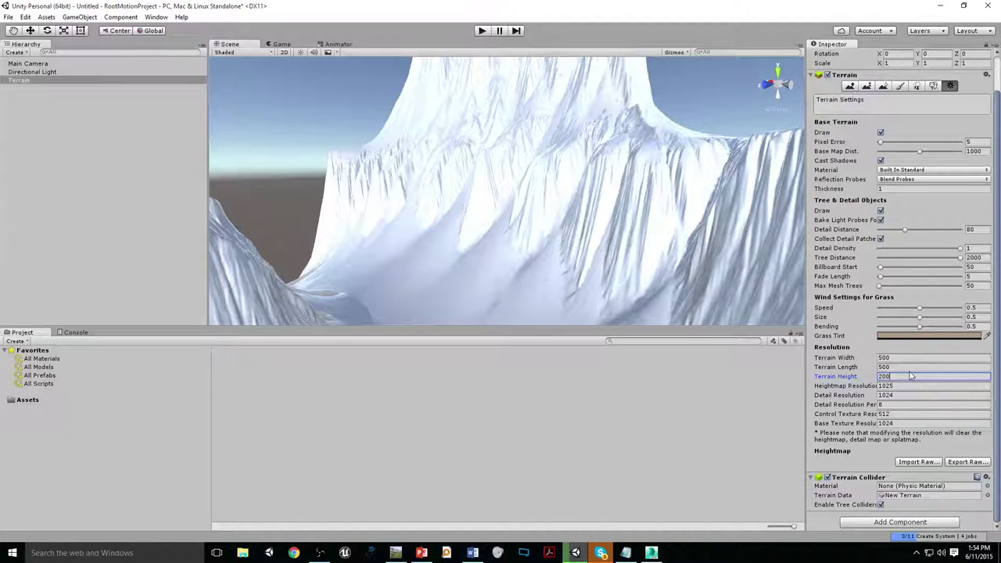
pyautogui.press('Return')
pyautogui.scroll(5, 496, 212)
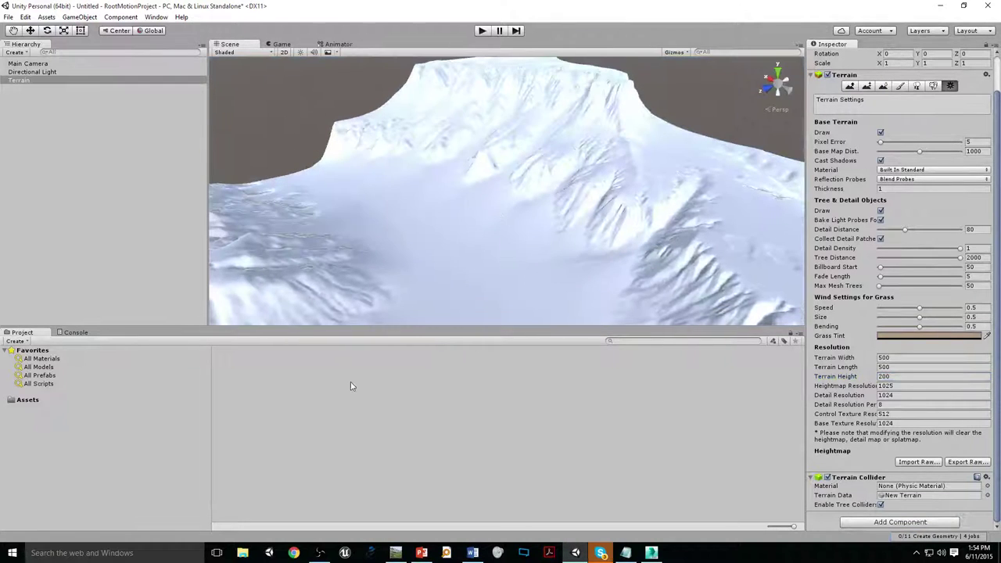
# - Enlarge the scene viewport by shrinking the project browser and hierarchy areas, and bring the terrain's valley into view
pyautogui.moveTo(351, 386); pyautogui.dragTo(331, 464)
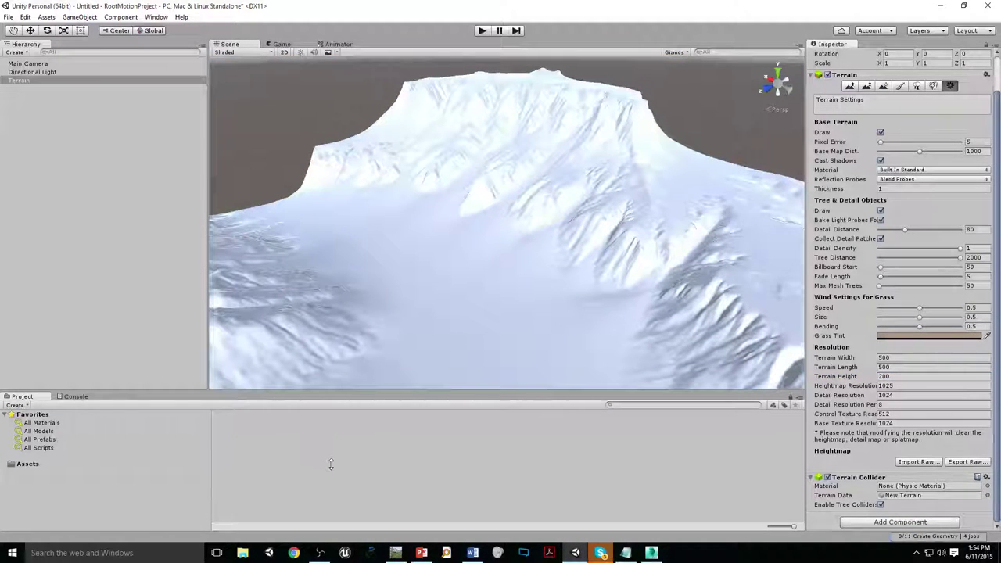
pyautogui.moveTo(209, 219); pyautogui.dragTo(106, 219)
pyautogui.moveTo(486, 244); pyautogui.dragTo(420, 167, button='right')
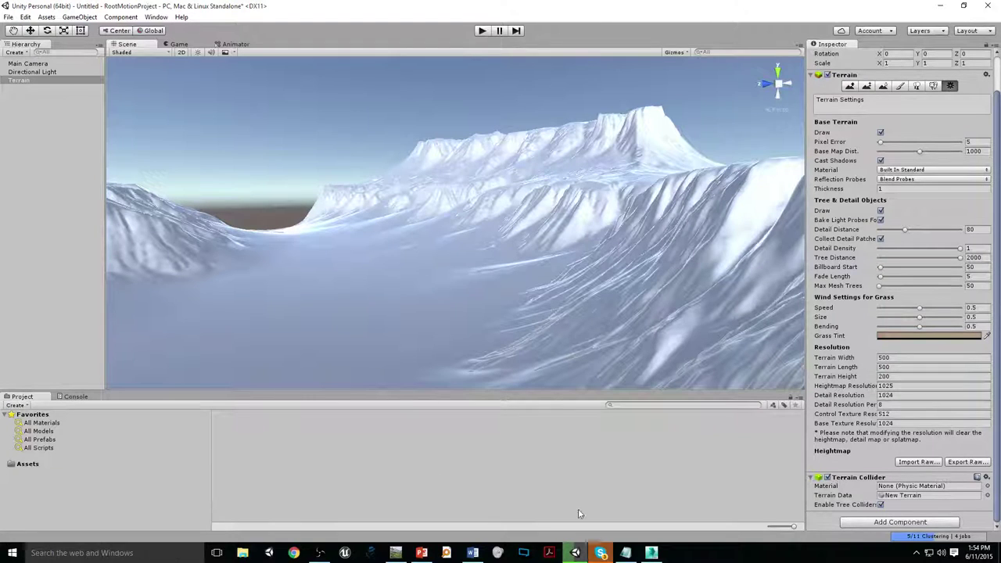
# - Switch to 3ds Max and examine the textured, displaced terrain plane from close up and from a distance
pyautogui.click(651, 553)
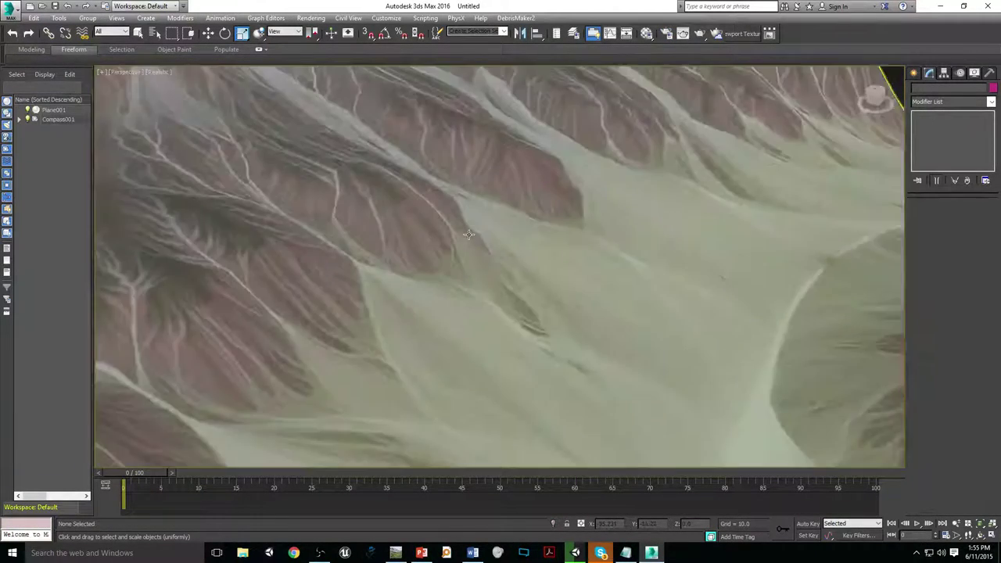
pyautogui.scroll(10, 539, 370)
pyautogui.scroll(-5, 507, 346)
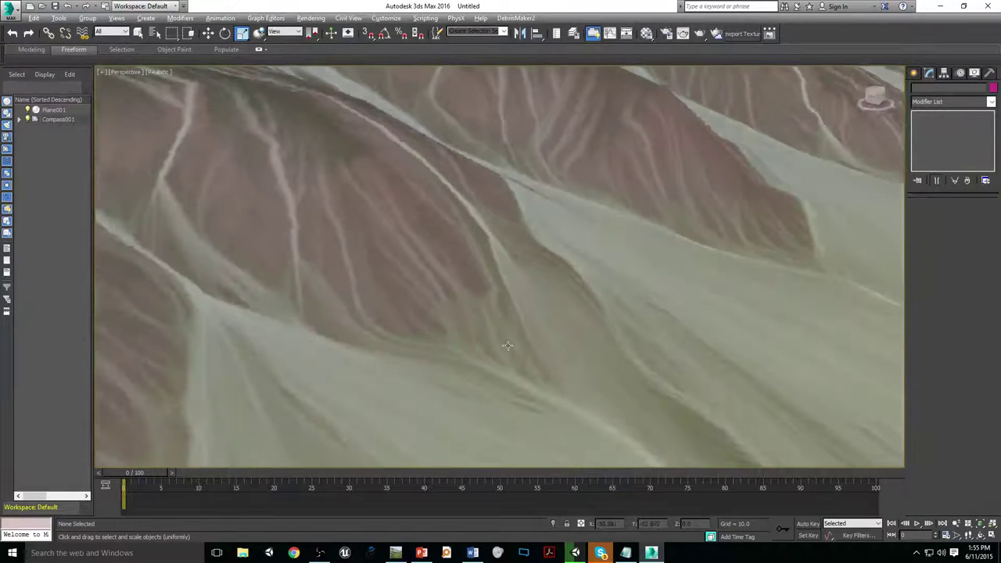
pyautogui.scroll(-5, 422, 394)
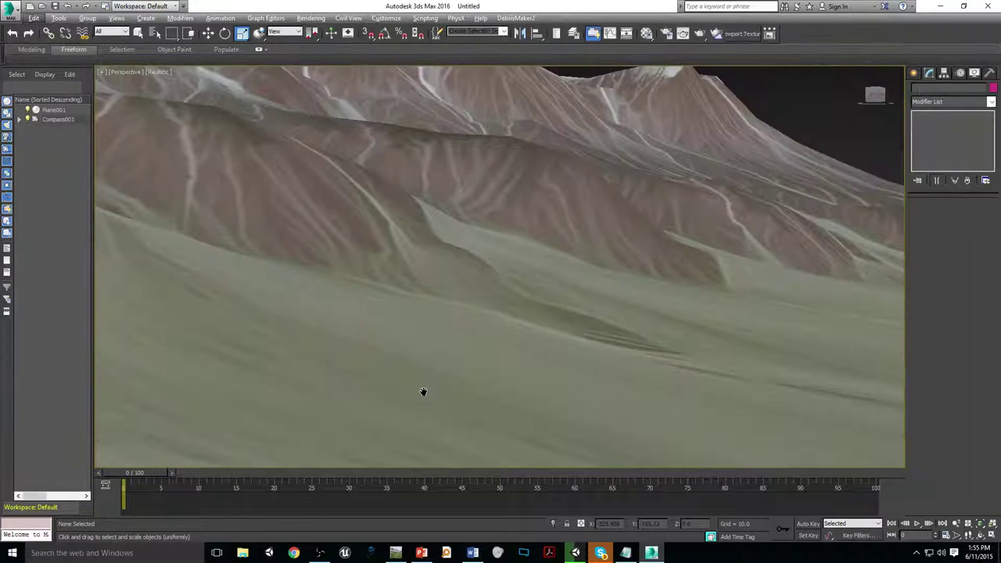
pyautogui.scroll(3, 497, 202)
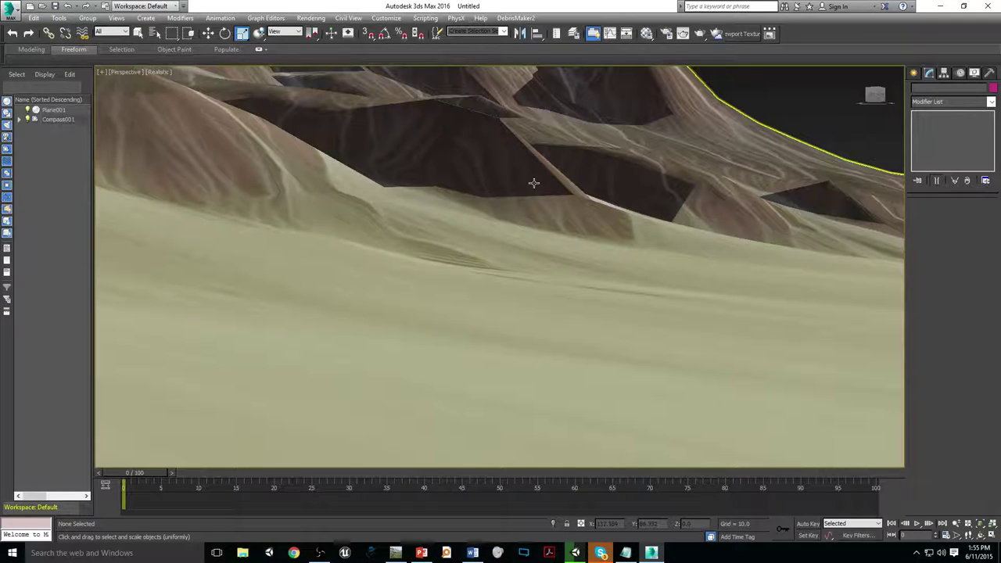
pyautogui.scroll(-3, 532, 193)
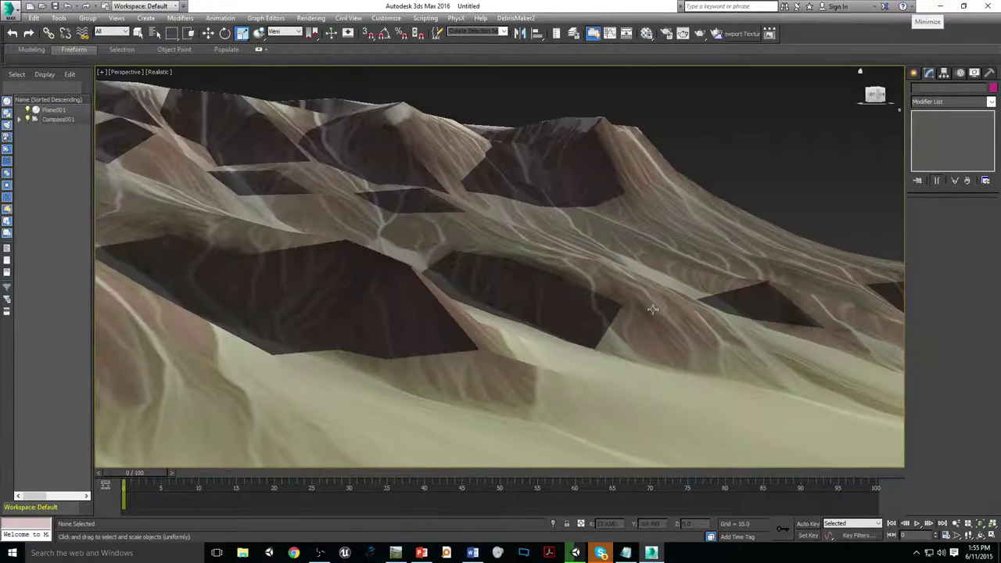
pyautogui.scroll(-3, 498, 298)
pyautogui.keyDown('alt'); pyautogui.moveTo(498, 298); pyautogui.dragTo(524, 266, button='middle'); pyautogui.keyUp('alt')
pyautogui.scroll(5, 524, 266)
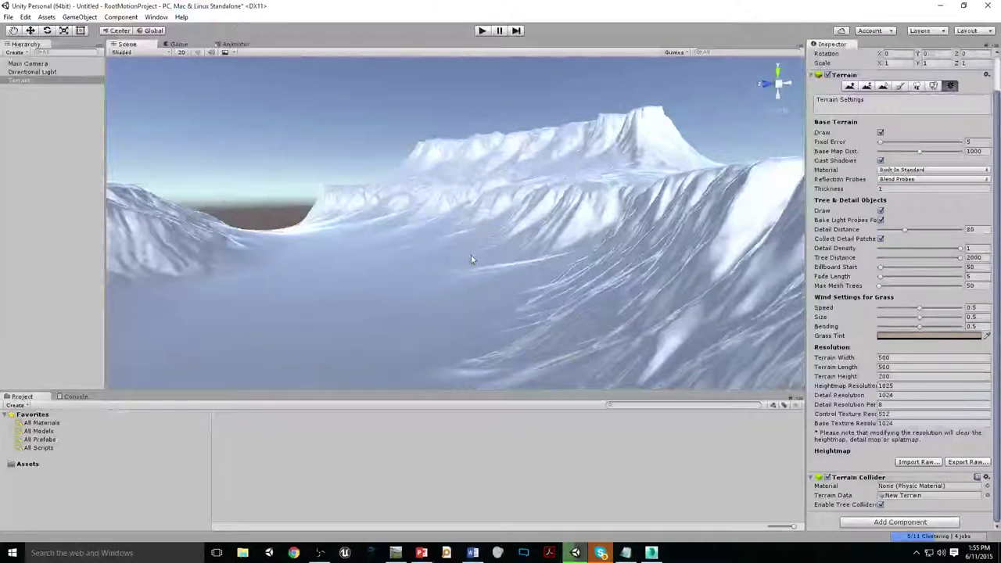
# - Switch back to Unity, display the scene in wireframe shading and examine the terrain's mesh density near and far
pyautogui.moveTo(471, 260); pyautogui.dragTo(486, 194, button='right')
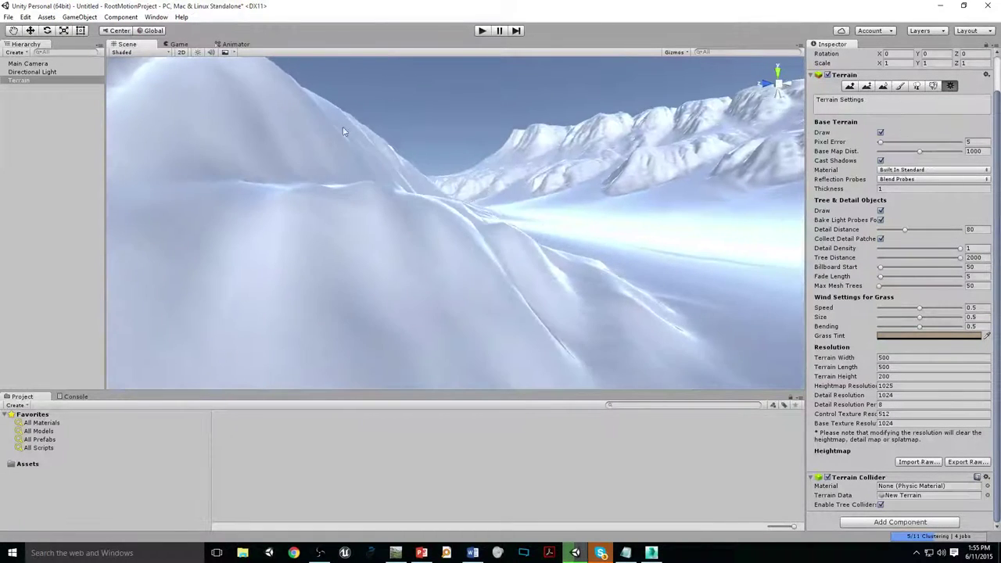
pyautogui.click(153, 52)
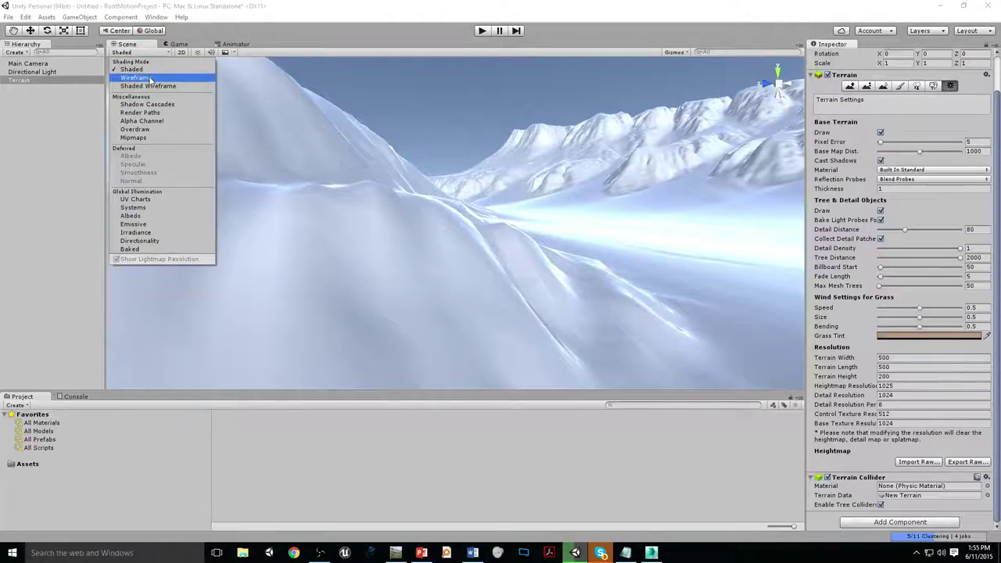
pyautogui.click(151, 79)
pyautogui.moveTo(391, 205)
pyautogui.mouseDown(button='right')
pyautogui.moveTo(396, 196)
pyautogui.moveTo(372, 236)
pyautogui.moveTo(425, 282)
pyautogui.moveTo(454, 283)
pyautogui.mouseUp(button='right')
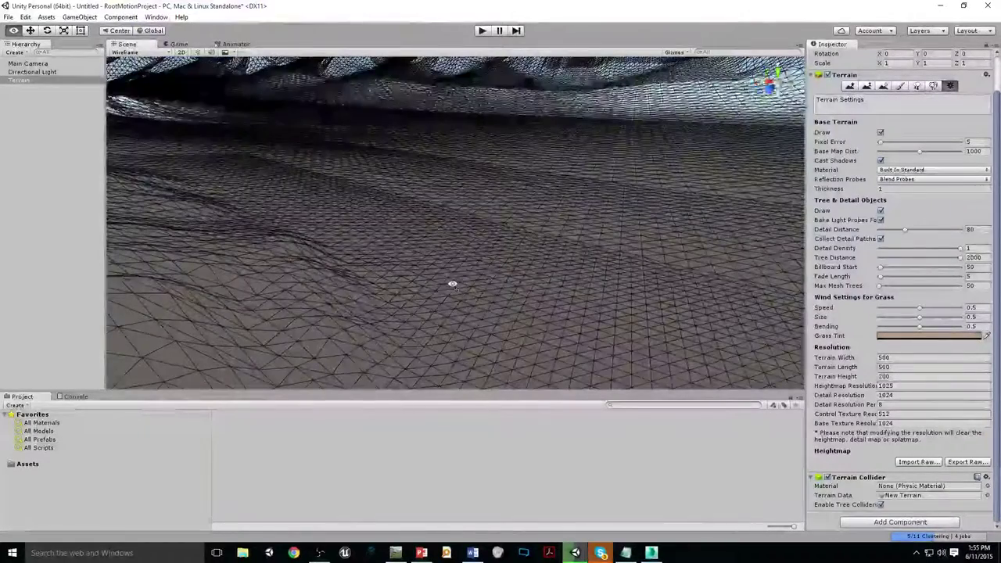
pyautogui.moveTo(344, 203); pyautogui.dragTo(547, 246, button='right')
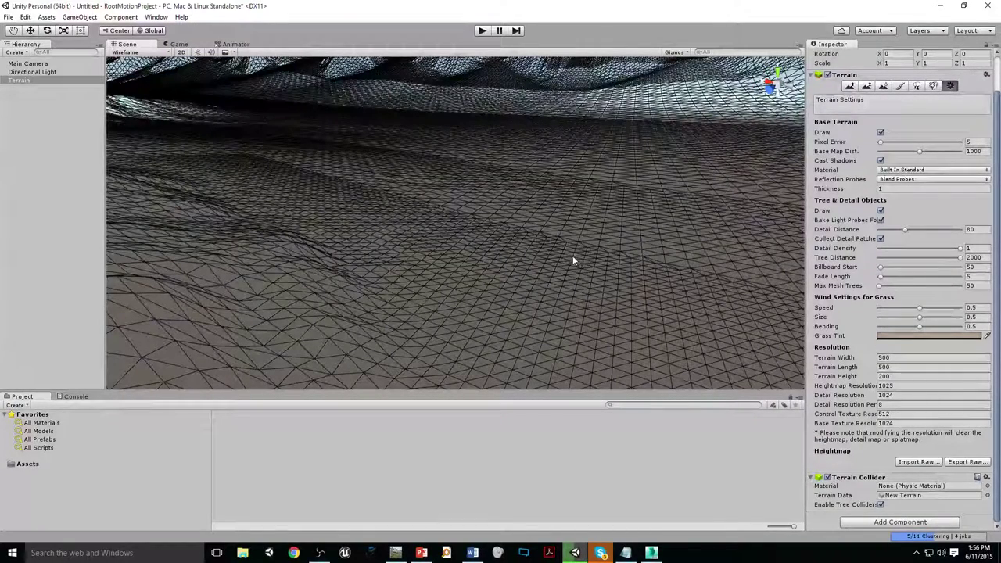
pyautogui.moveTo(574, 261); pyautogui.dragTo(551, 245, button='right')
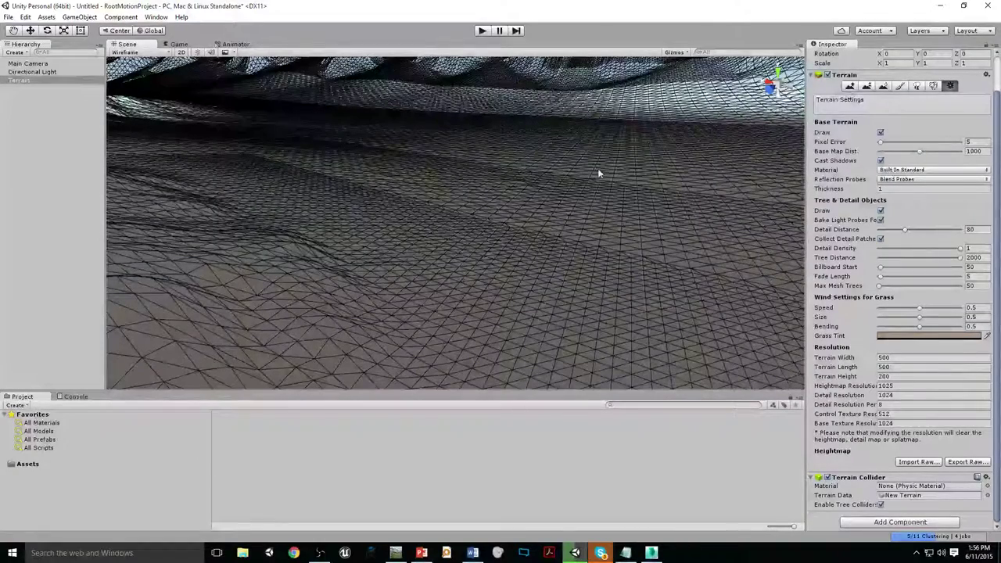
pyautogui.moveTo(599, 170); pyautogui.dragTo(548, 248, button='right')
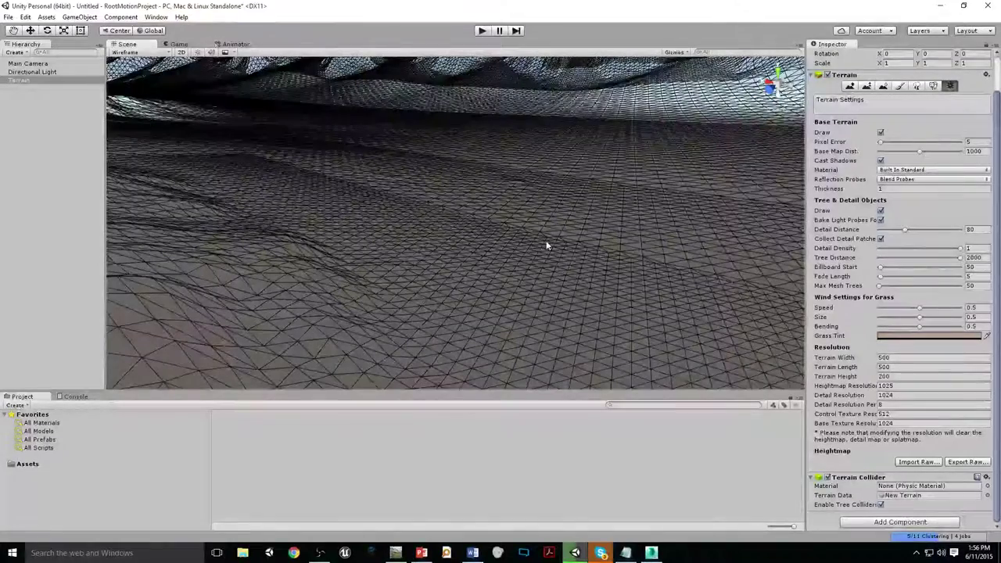
pyautogui.moveTo(554, 230)
pyautogui.mouseDown(button='right')
pyautogui.moveTo(545, 239)
pyautogui.moveTo(583, 177)
pyautogui.moveTo(538, 221)
pyautogui.mouseUp(button='right')
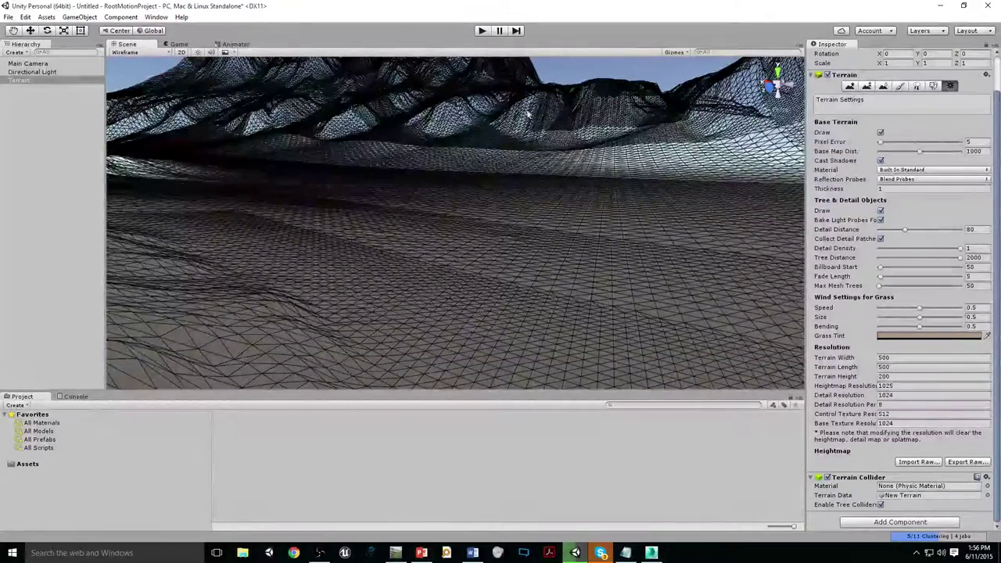
pyautogui.moveTo(525, 134)
pyautogui.keyDown('alt'); pyautogui.mouseDown()
pyautogui.moveTo(514, 152)
pyautogui.moveTo(512, 118)
pyautogui.moveTo(531, 109)
pyautogui.moveTo(530, 175)
pyautogui.moveTo(531, 116)
pyautogui.mouseUp(); pyautogui.keyUp('alt')
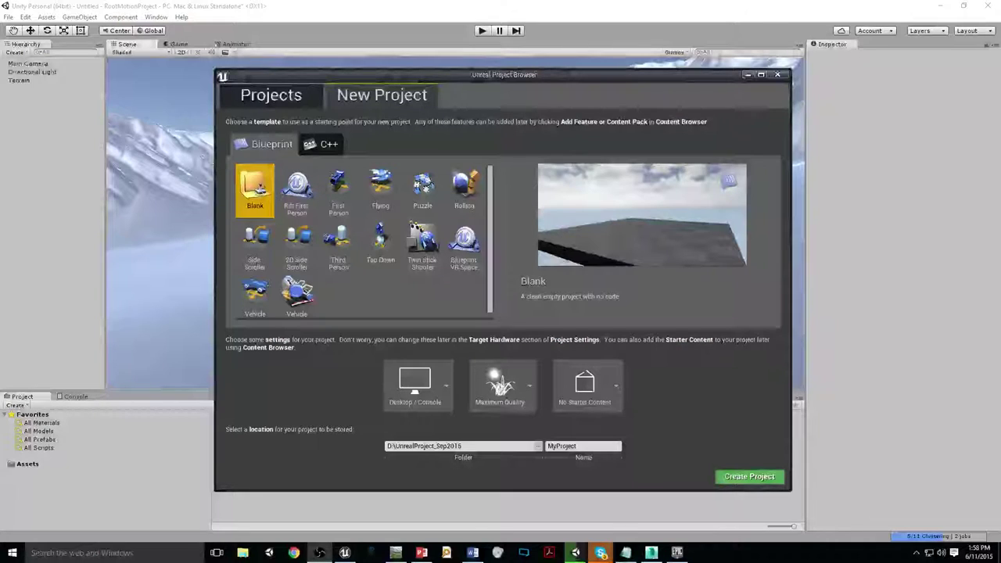
# - In Unreal, create a First Person Blueprint project named Terrain in D:\UnrealProject_Sep2015, and move the launcher update window aside
pyautogui.click(338, 192)
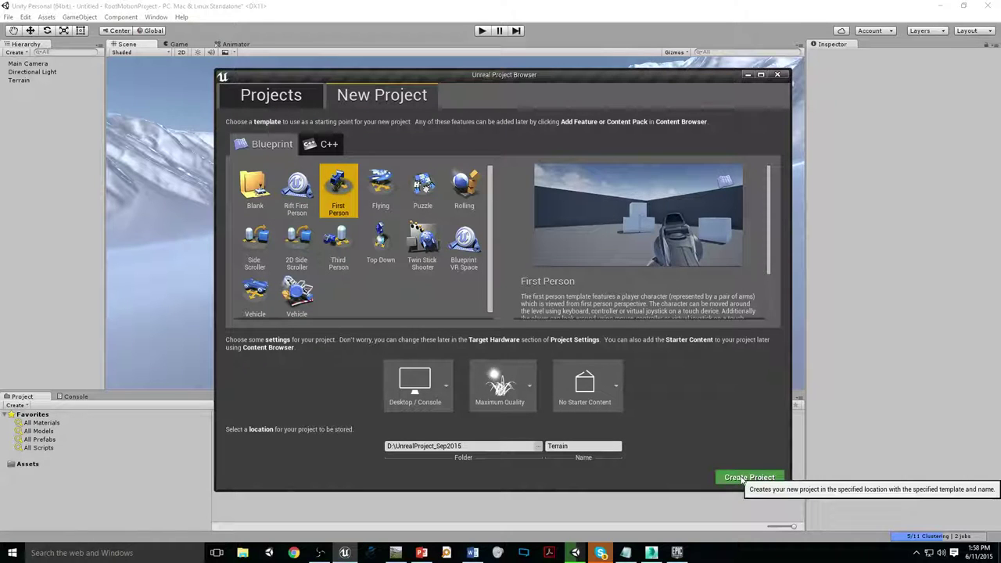
pyautogui.click(741, 478)
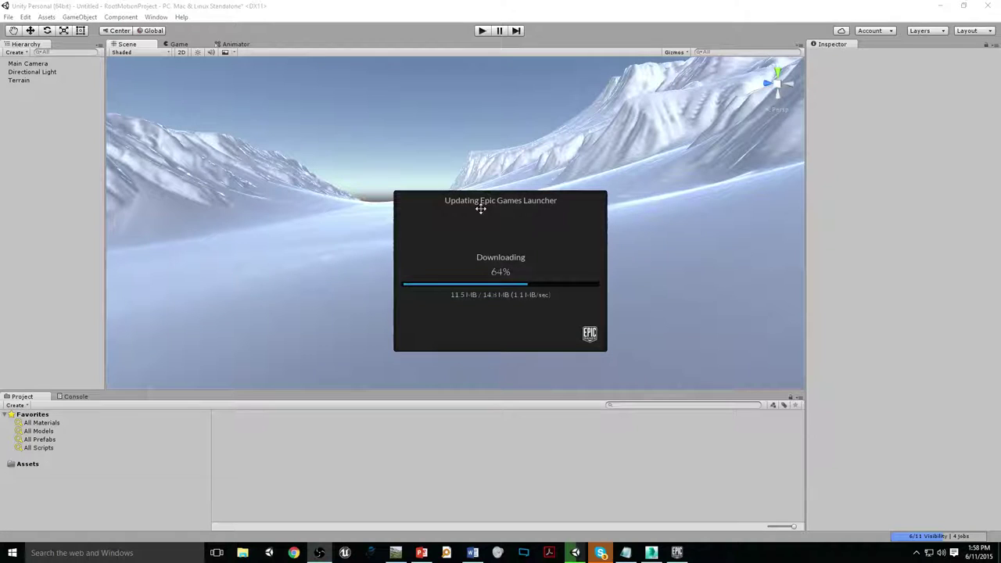
pyautogui.moveTo(503, 203); pyautogui.dragTo(867, 329)
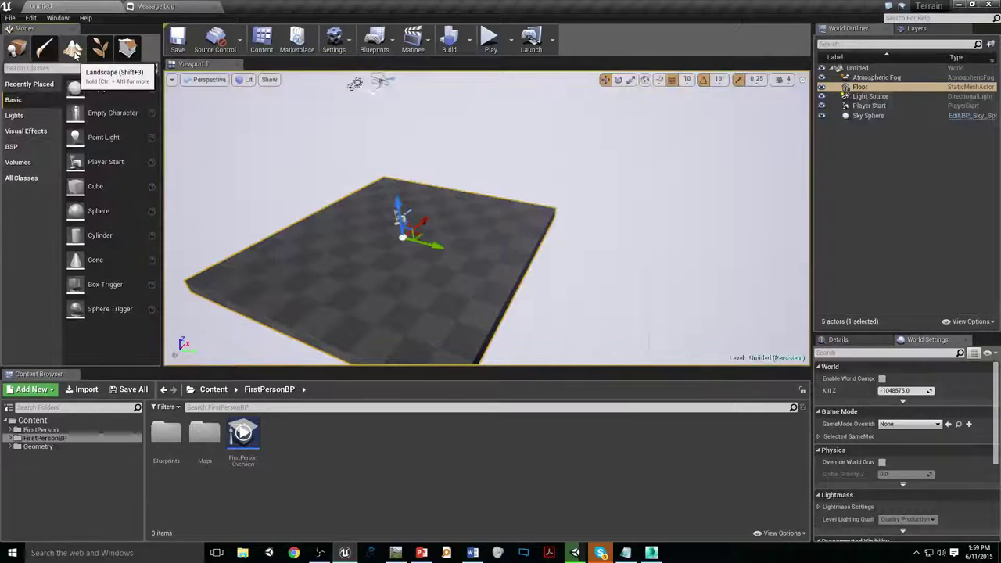
# - Create a new landscape in the level by importing it from a heightmap file
pyautogui.click(73, 50)
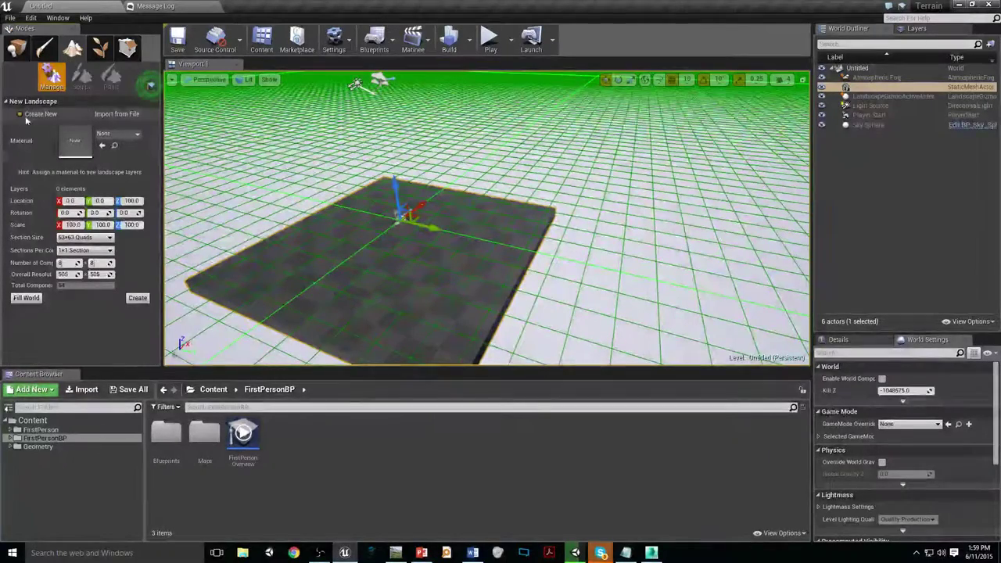
pyautogui.scroll(-5, 704, 231)
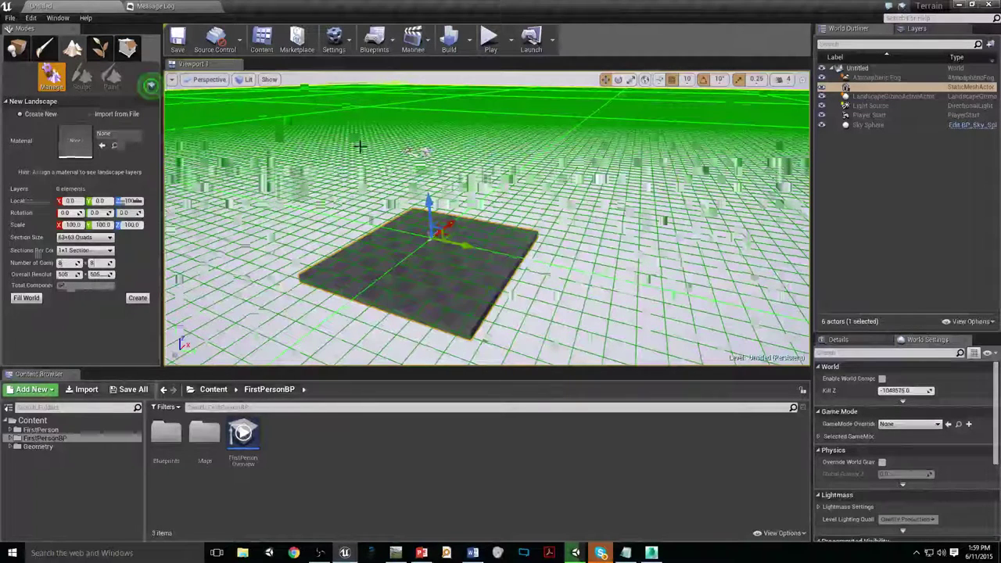
pyautogui.click(90, 113)
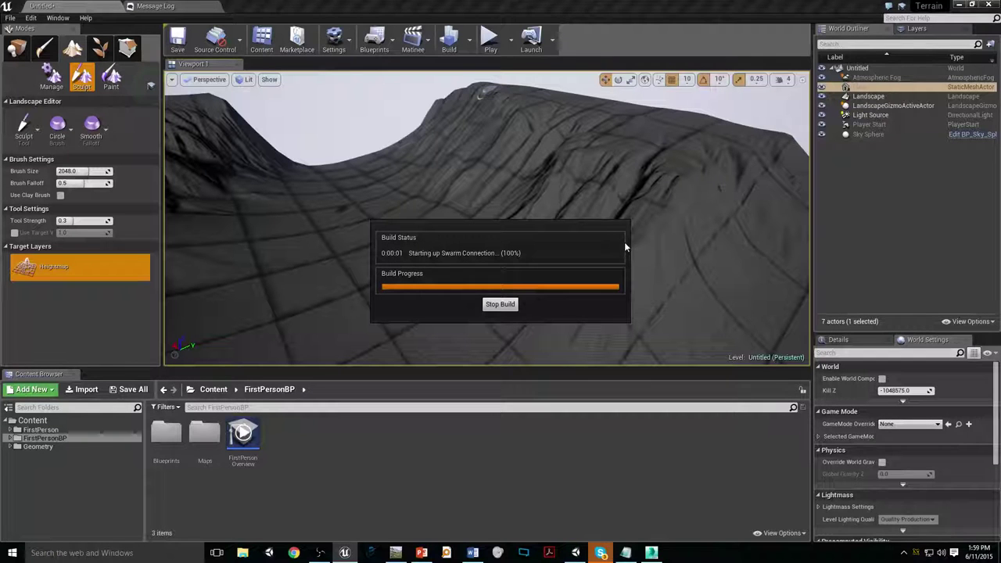
# - Return to the object placement mode and frame the Player Start on the imported landscape
pyautogui.moveTo(624, 248); pyautogui.dragTo(516, 229, button='right')
pyautogui.click(16, 50)
pyautogui.press('f')
pyautogui.moveTo(577, 150); pyautogui.dragTo(325, 147, button='right')
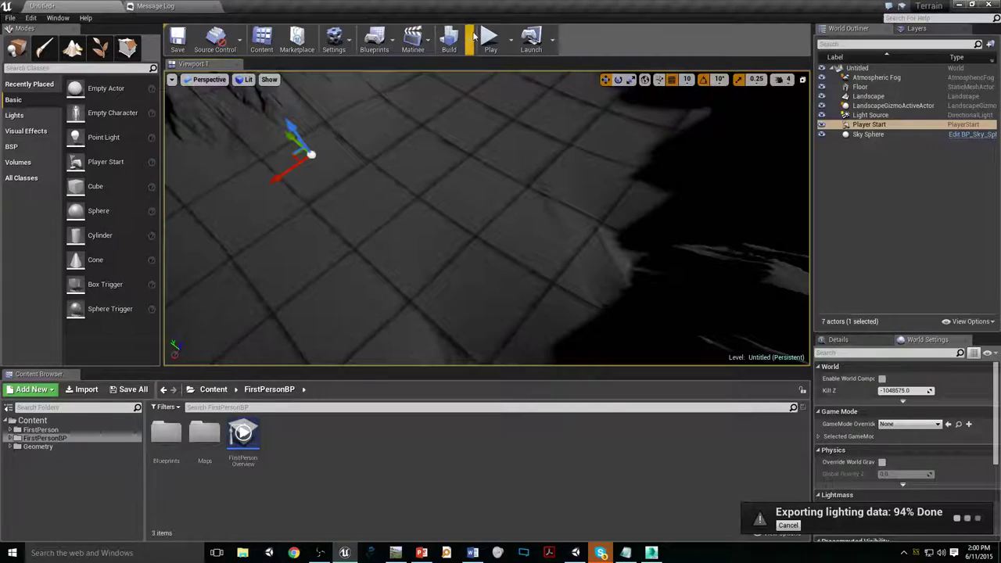
# - Play the level full screen and walk across the landscape in first person to examine its slopes and scale
pyautogui.click(486, 38)
pyautogui.press('F11')
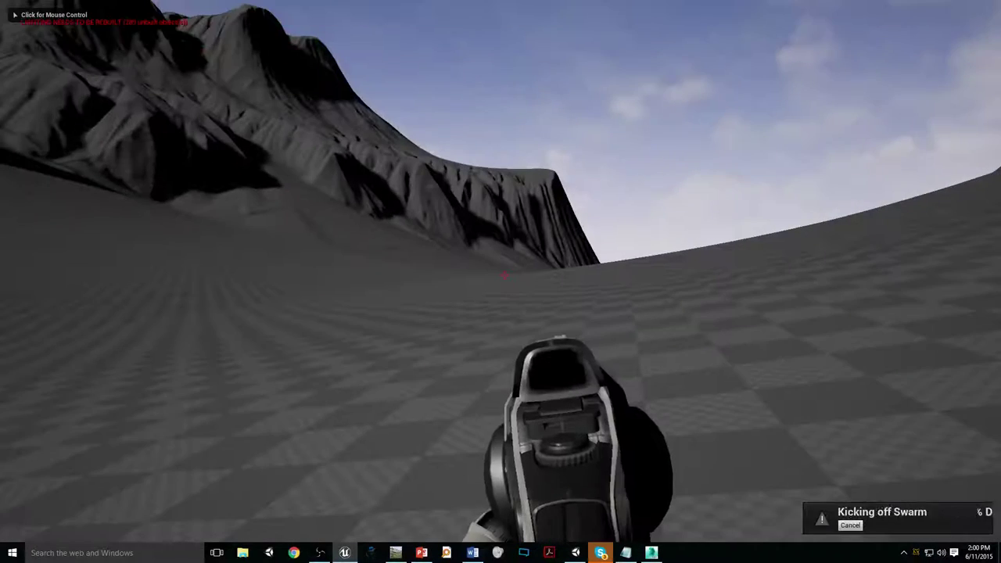
pyautogui.click(501, 282)
pyautogui.press('w')
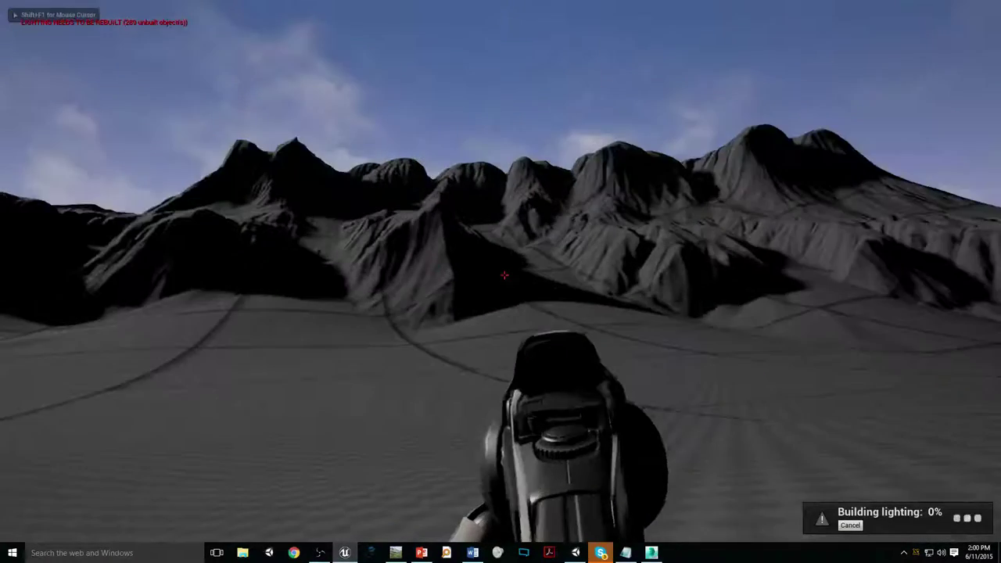
pyautogui.press('w')
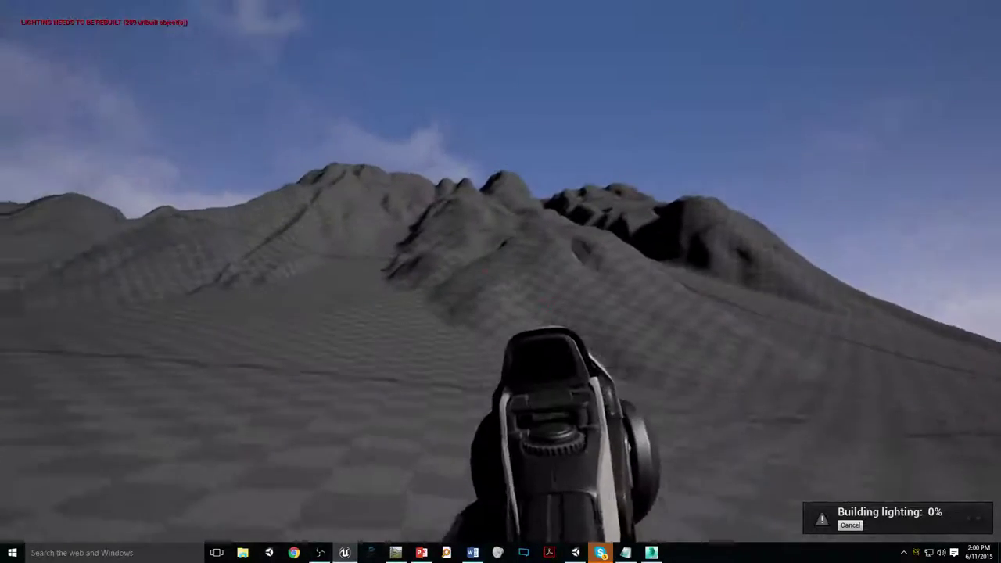
pyautogui.press('w')
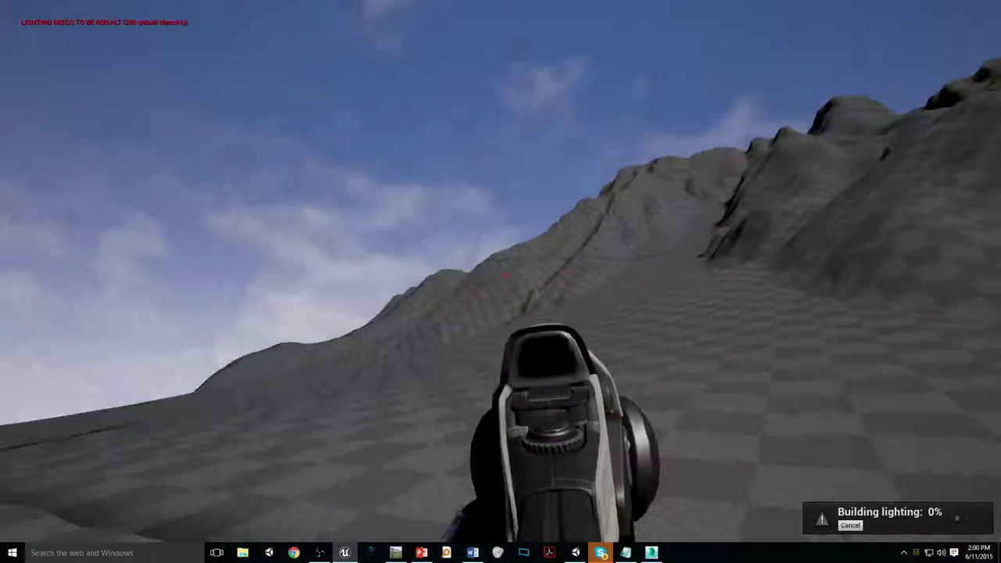
pyautogui.press('w')
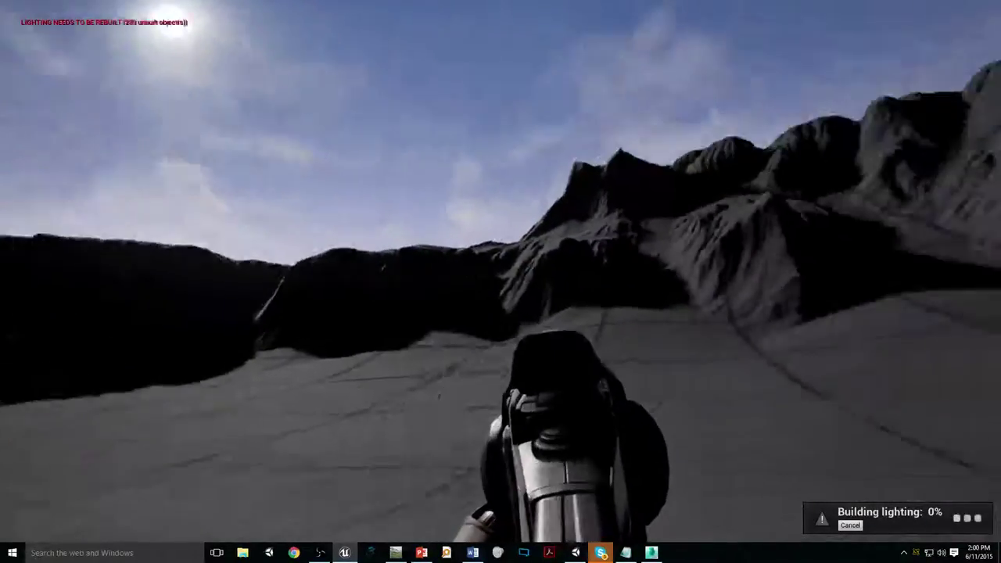
pyautogui.press('w')
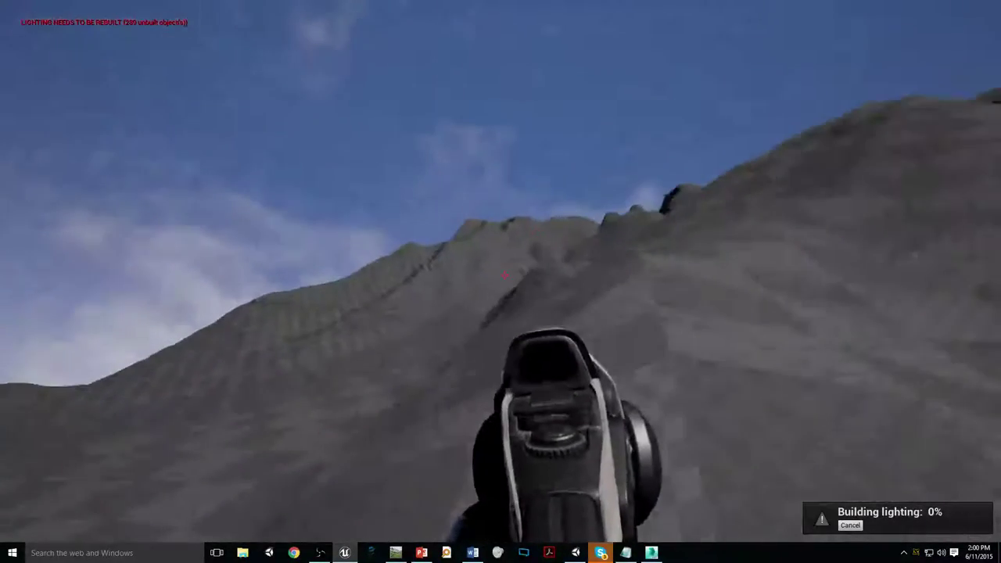
pyautogui.press('w')
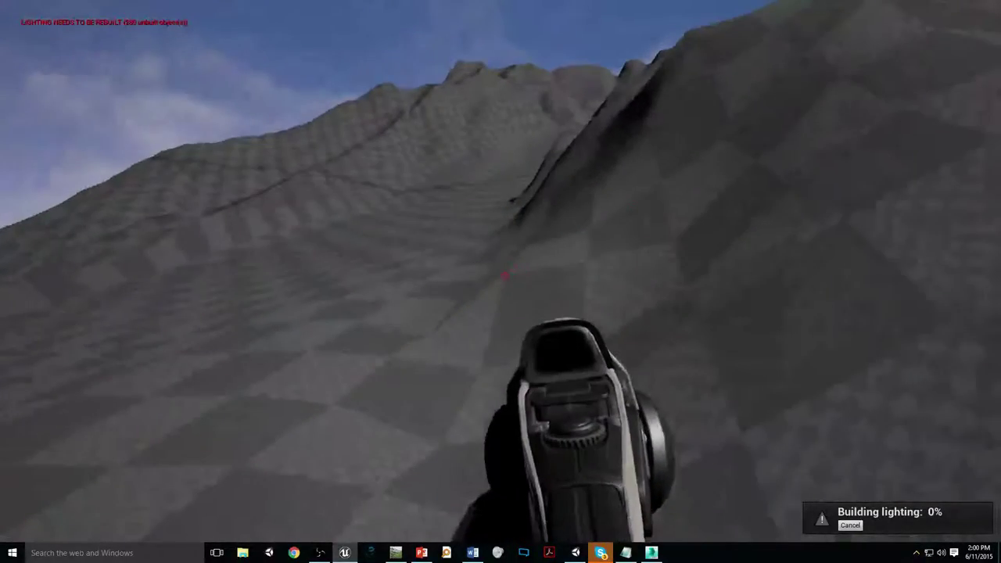
# - Fire several projectiles up the landscape slope to test the first-person weapon against the terrain
pyautogui.click(504, 275)
pyautogui.click(504, 275)
pyautogui.click(504, 275)
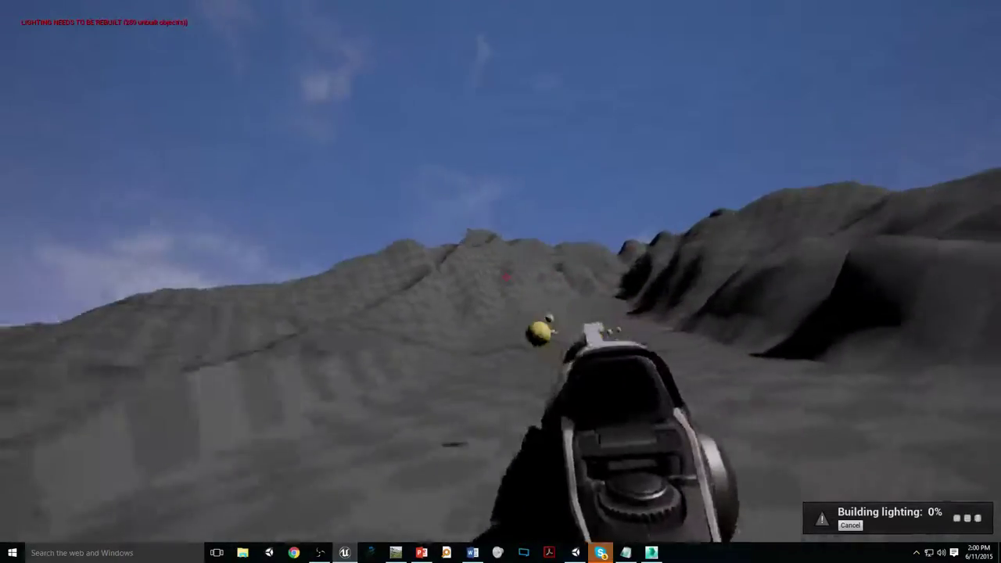
pyautogui.click(504, 274)
pyautogui.click(503, 275)
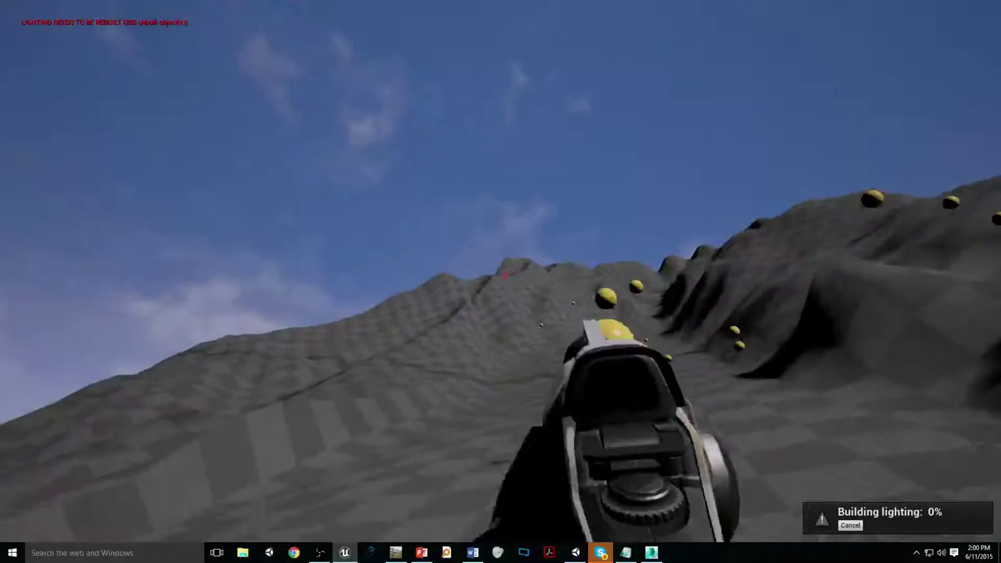
# - Walk across the flat ground facing the distant mountain range to examine its scale, and end the play session
pyautogui.press('w')
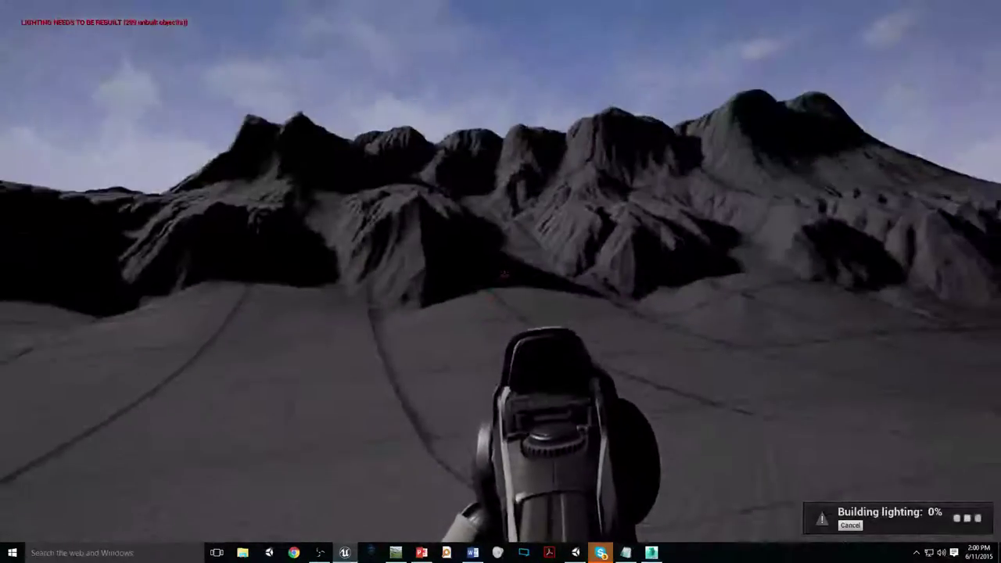
pyautogui.press('w')
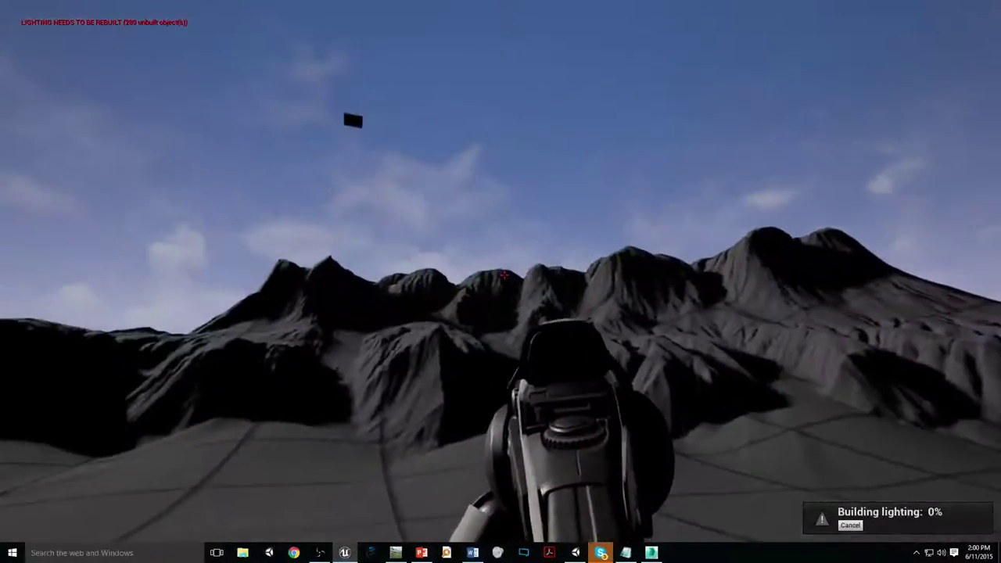
pyautogui.press('w')
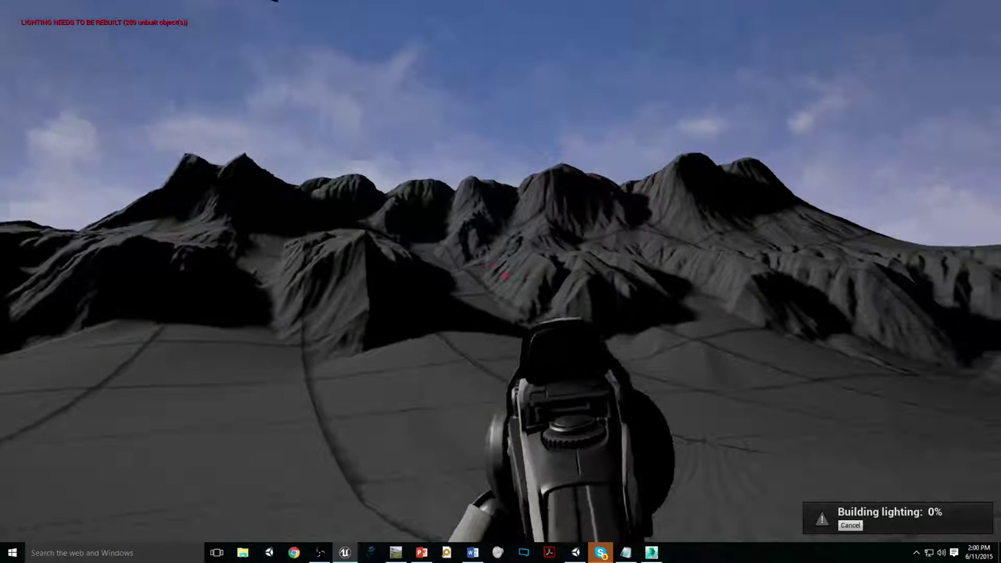
pyautogui.press('Escape')
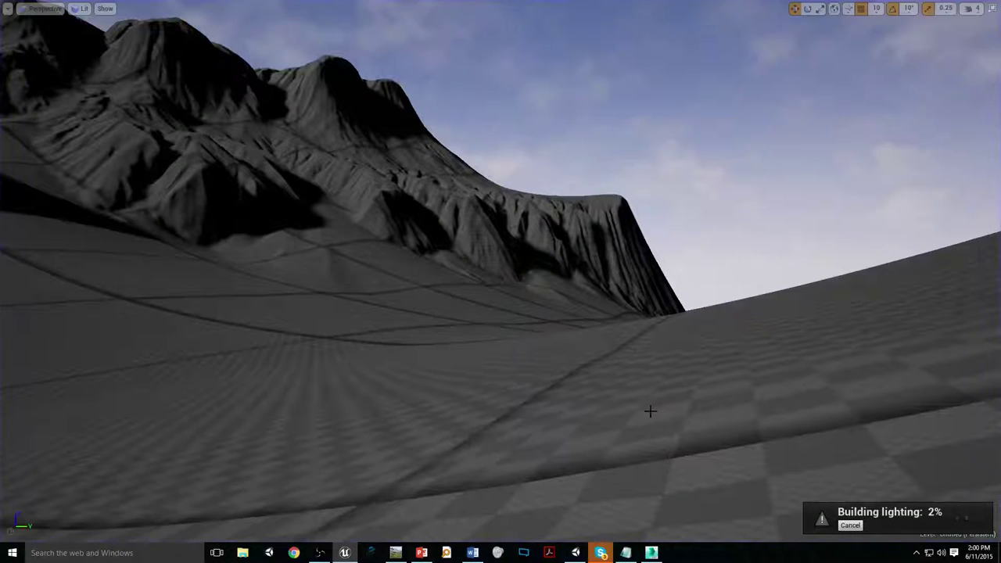